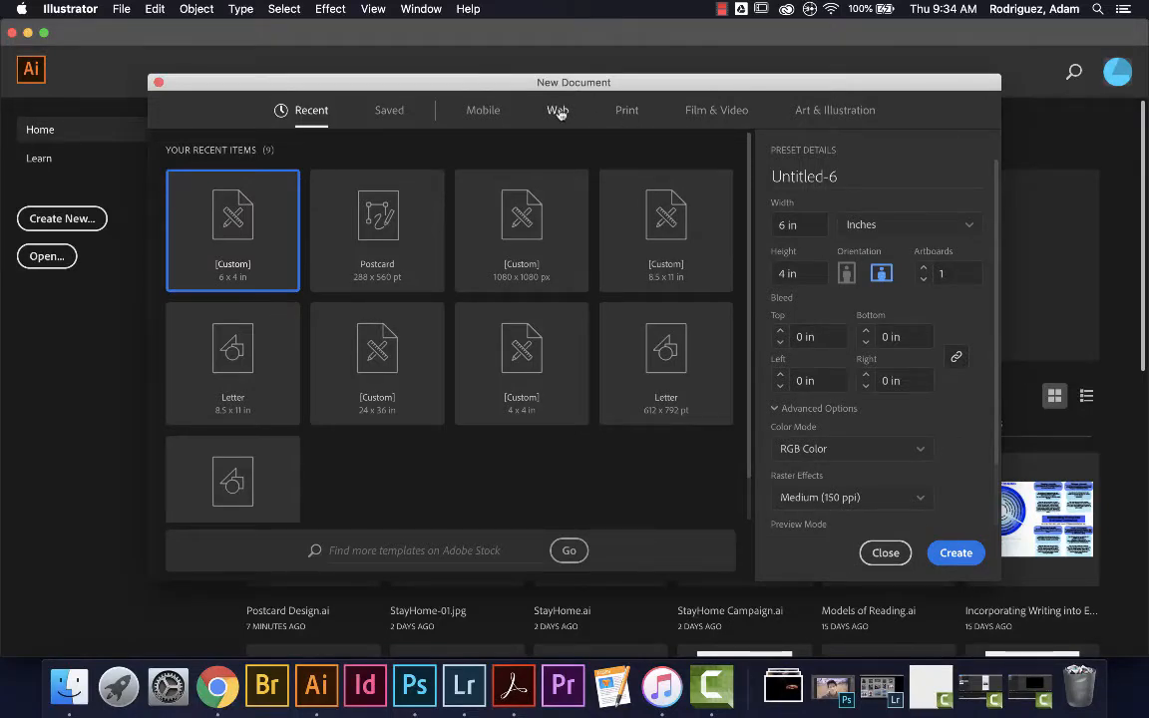
Choose the Web document category and set the new document's size to 6 in wide by 4 in high.
left_click(558, 112)
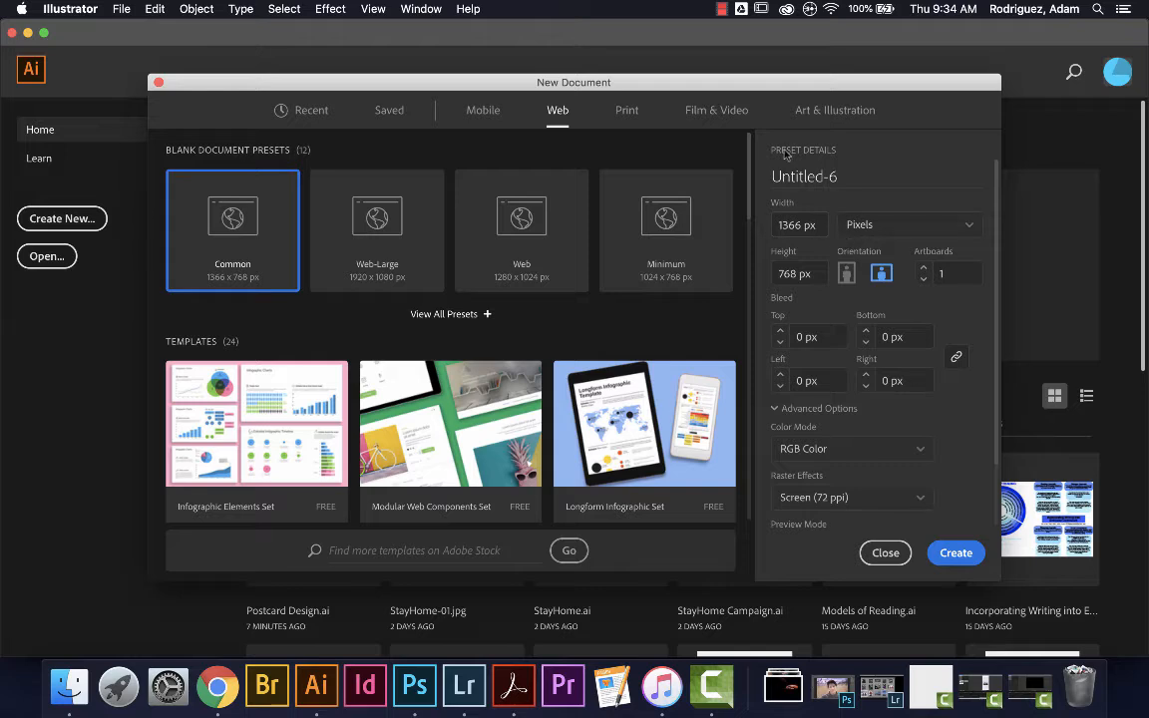
left_click(866, 228)
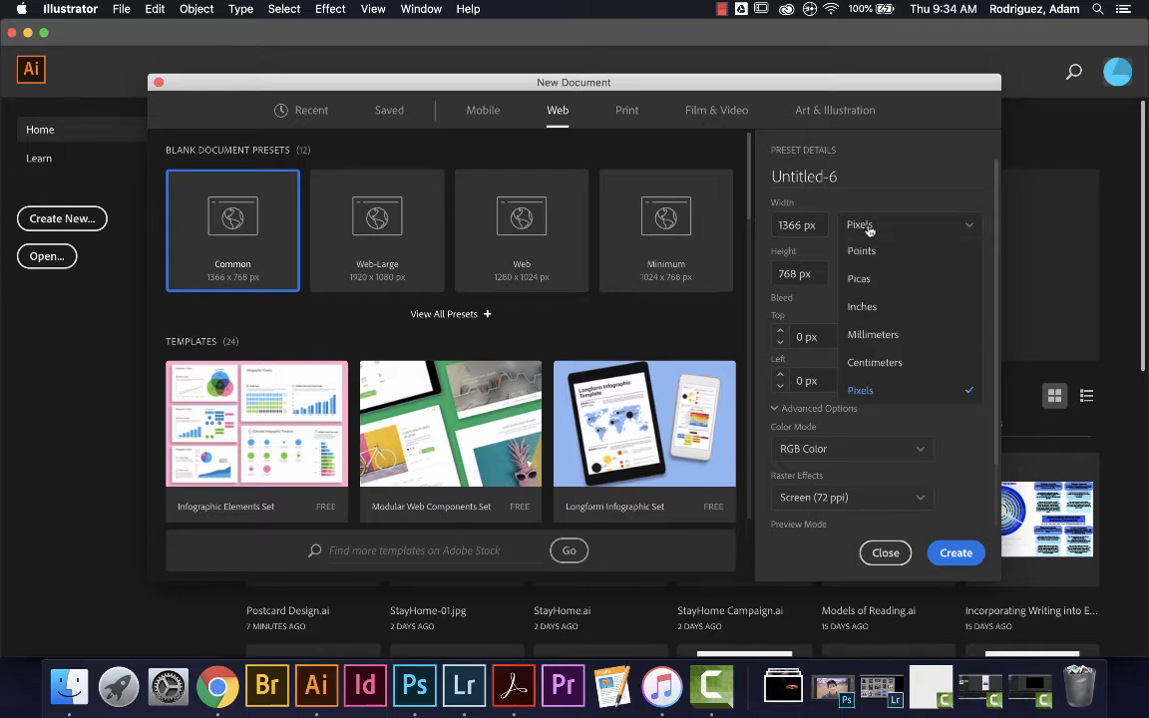
left_click(864, 306)
left_click(800, 226)
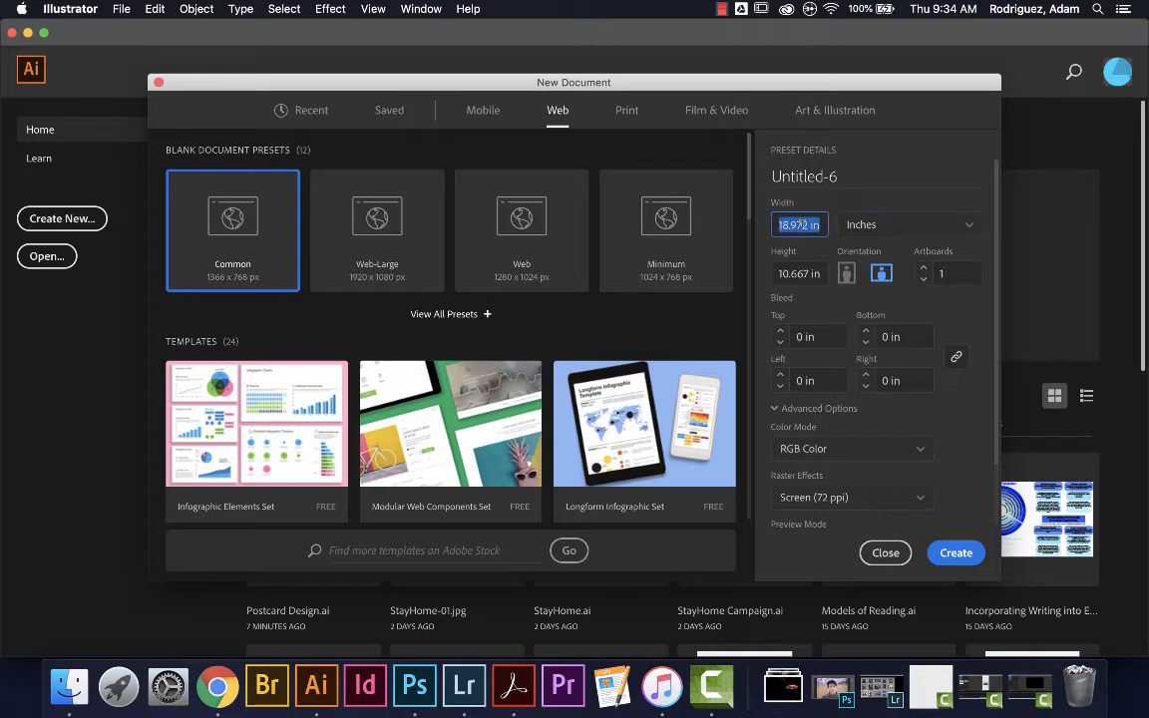
type("6")
key("Tab")
type("4")
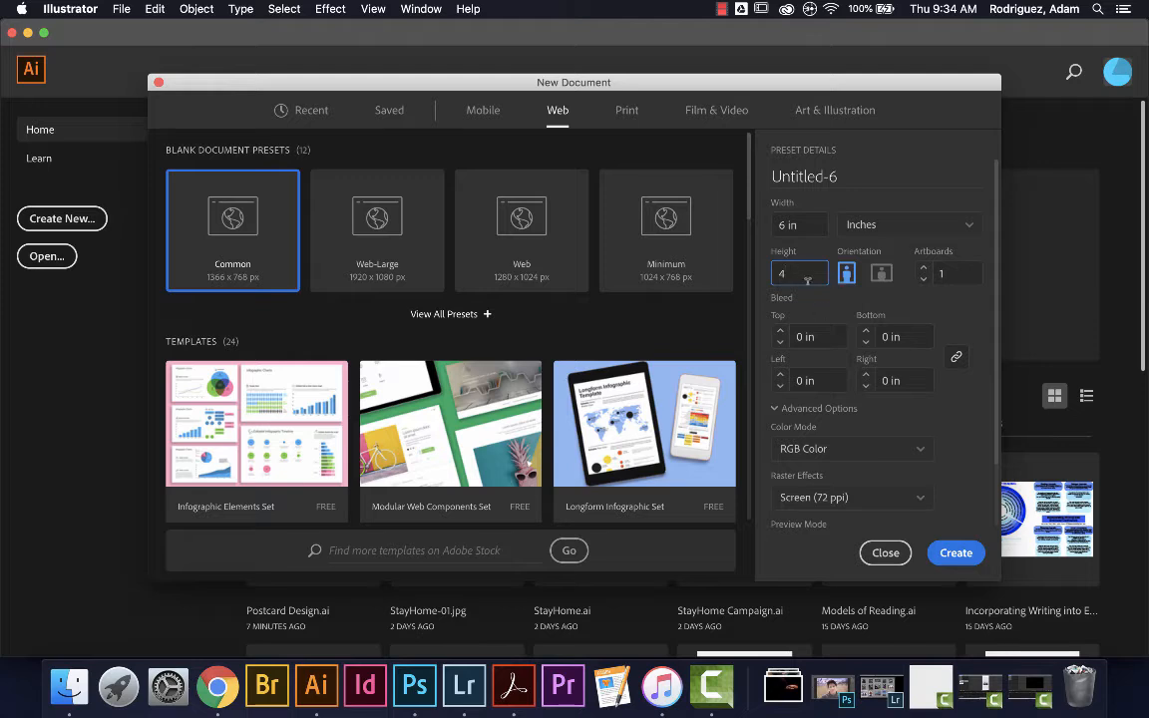
left_click(827, 251)
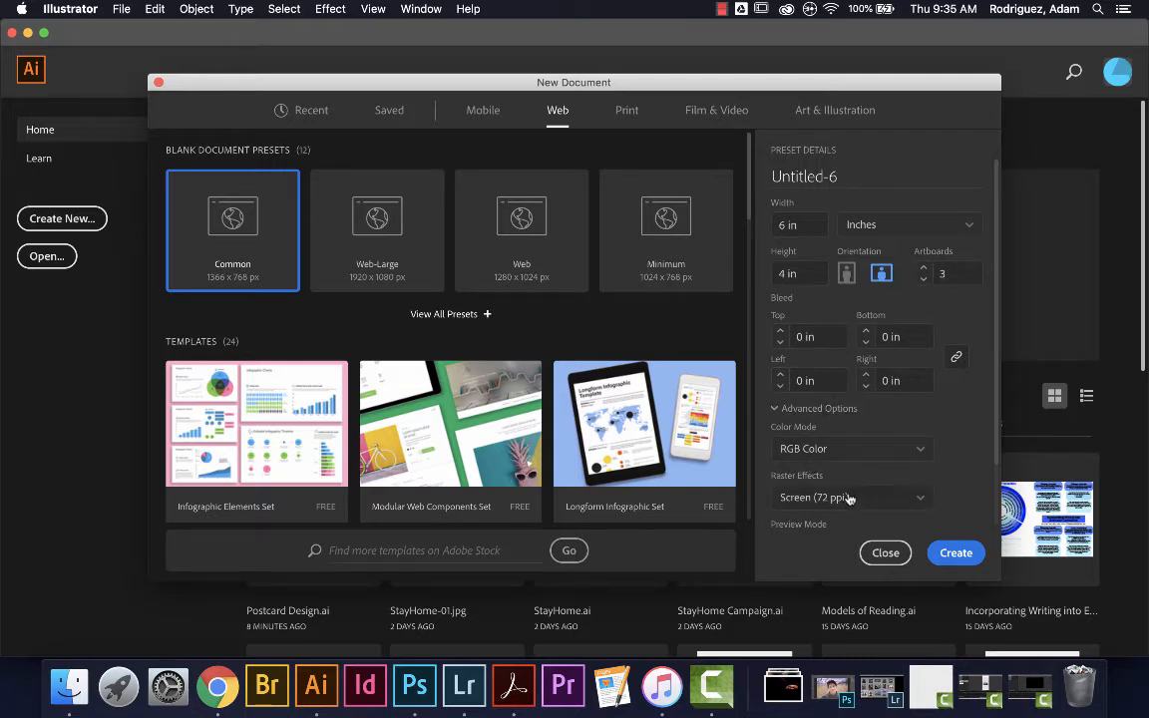
Set the raster effects to Medium (150 ppi) and create the landscape document with 3 artboards.
left_click(921, 503)
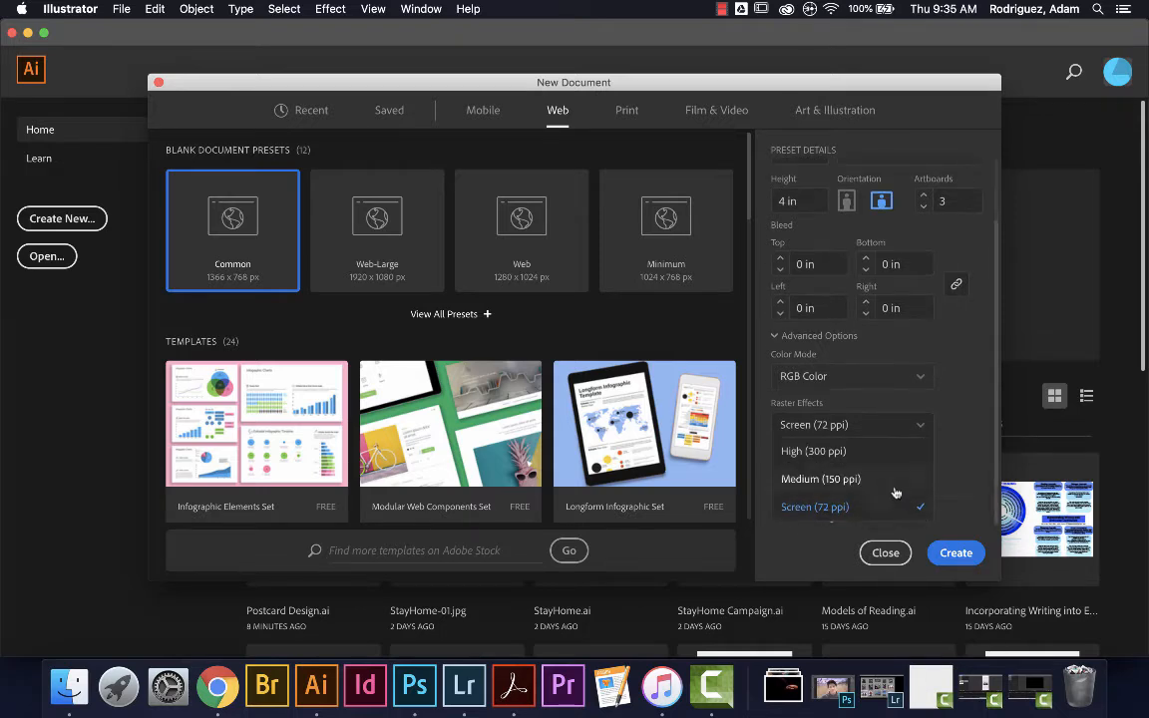
left_click(799, 480)
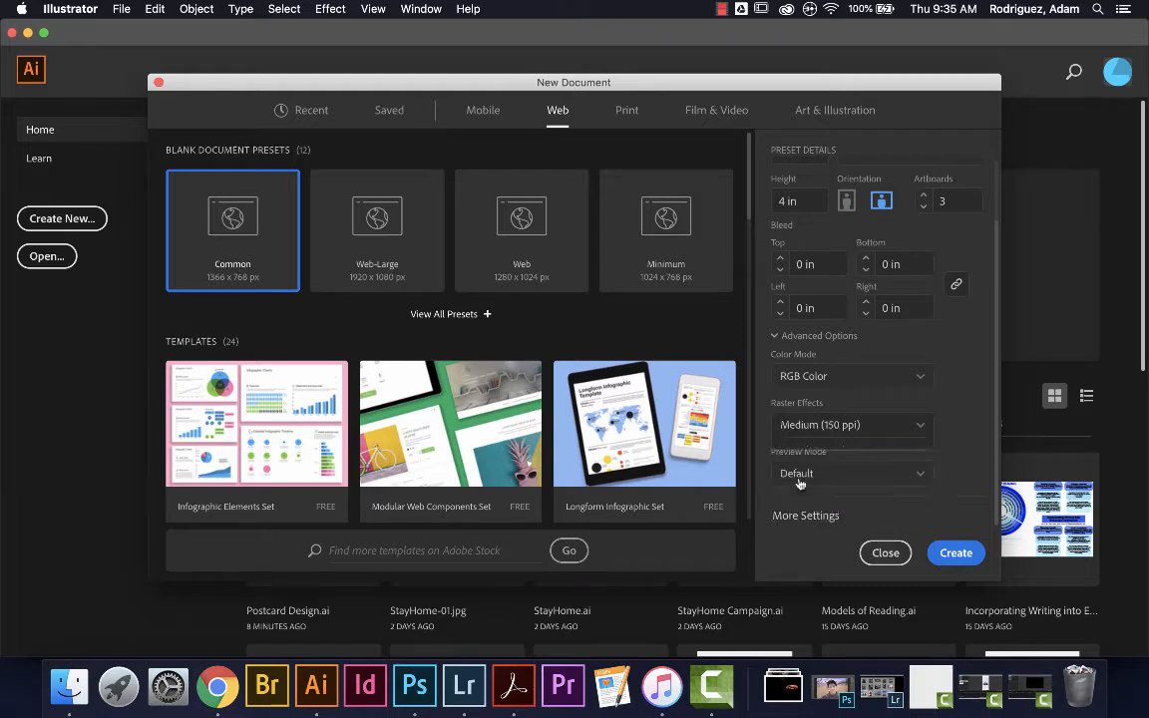
left_click(955, 553)
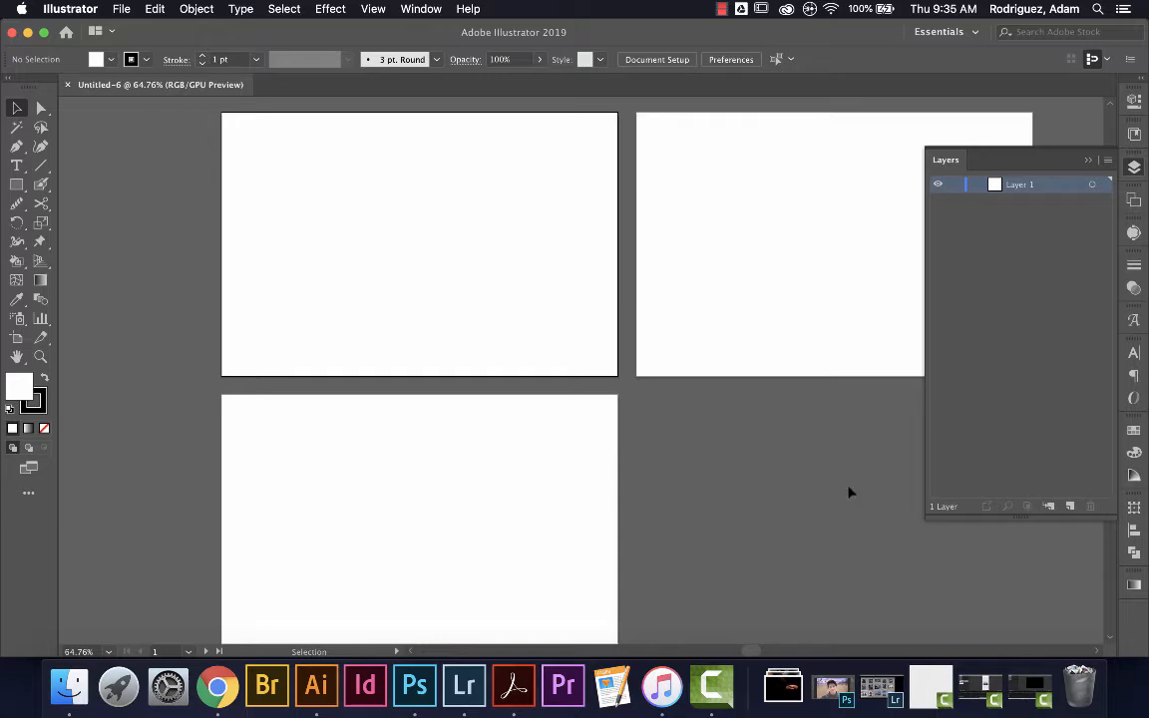
Rename Layer 1 as Image.
double_click(1019, 190)
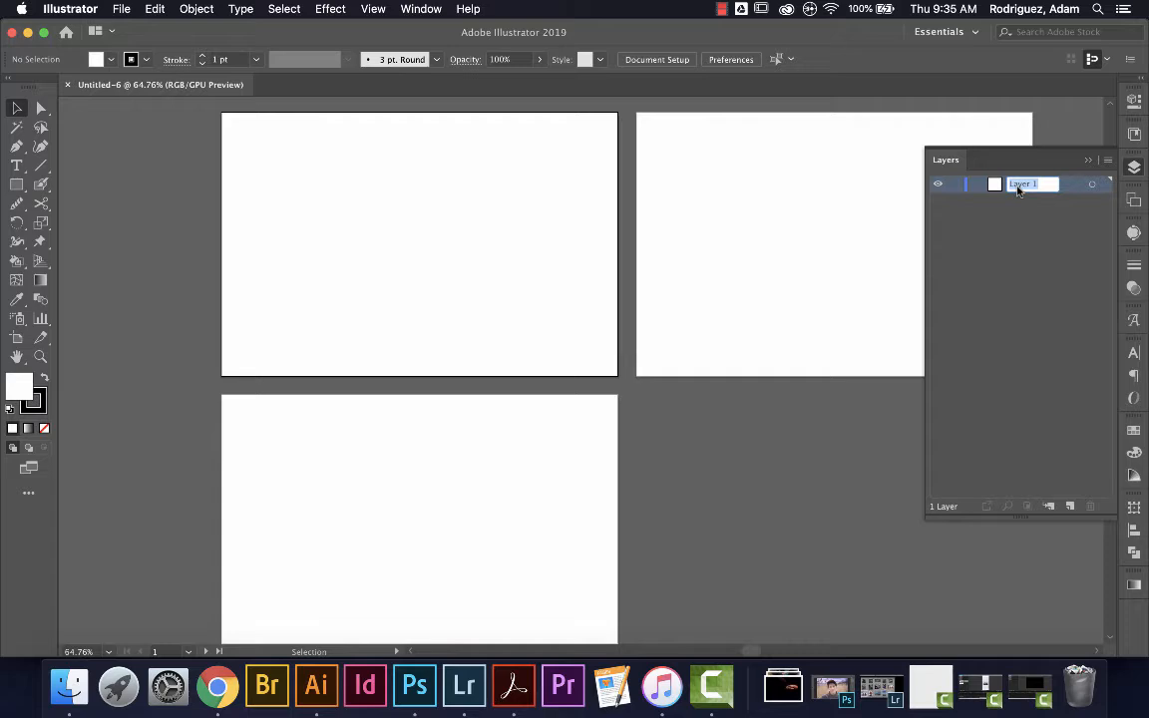
type("l")
key("Return")
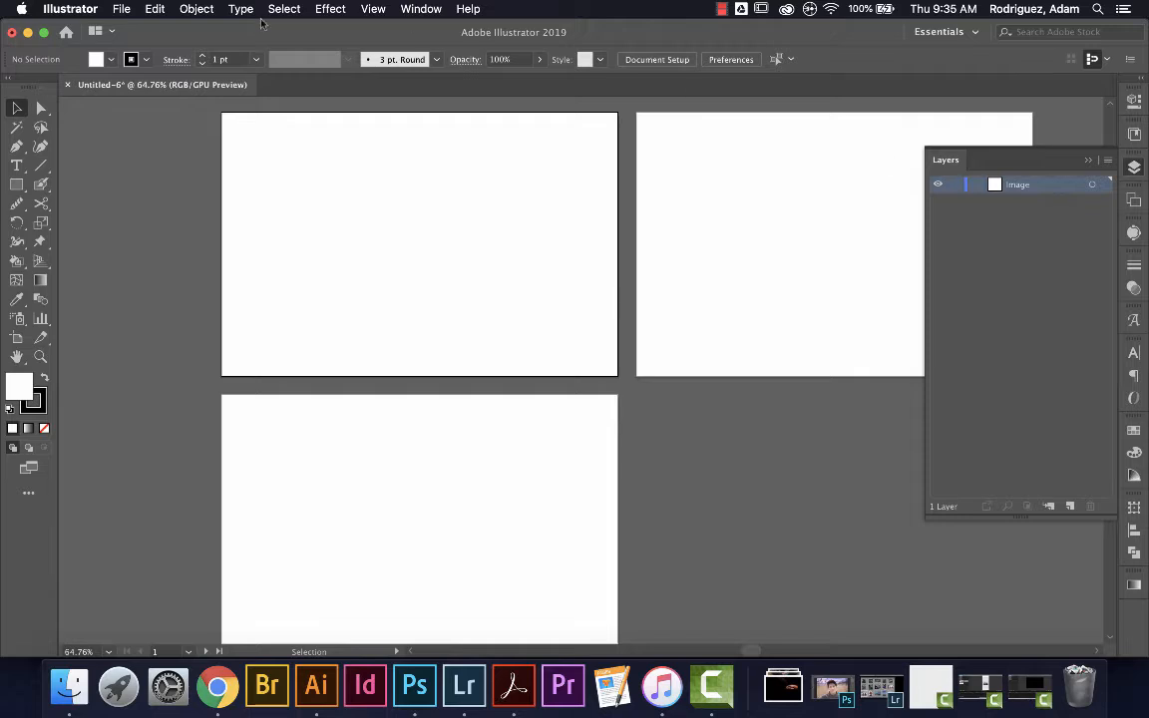
Start placing an image file and preview Hidden Lakes.jpg from the Desktop.
left_click(115, 10)
mouse_move(137, 271)
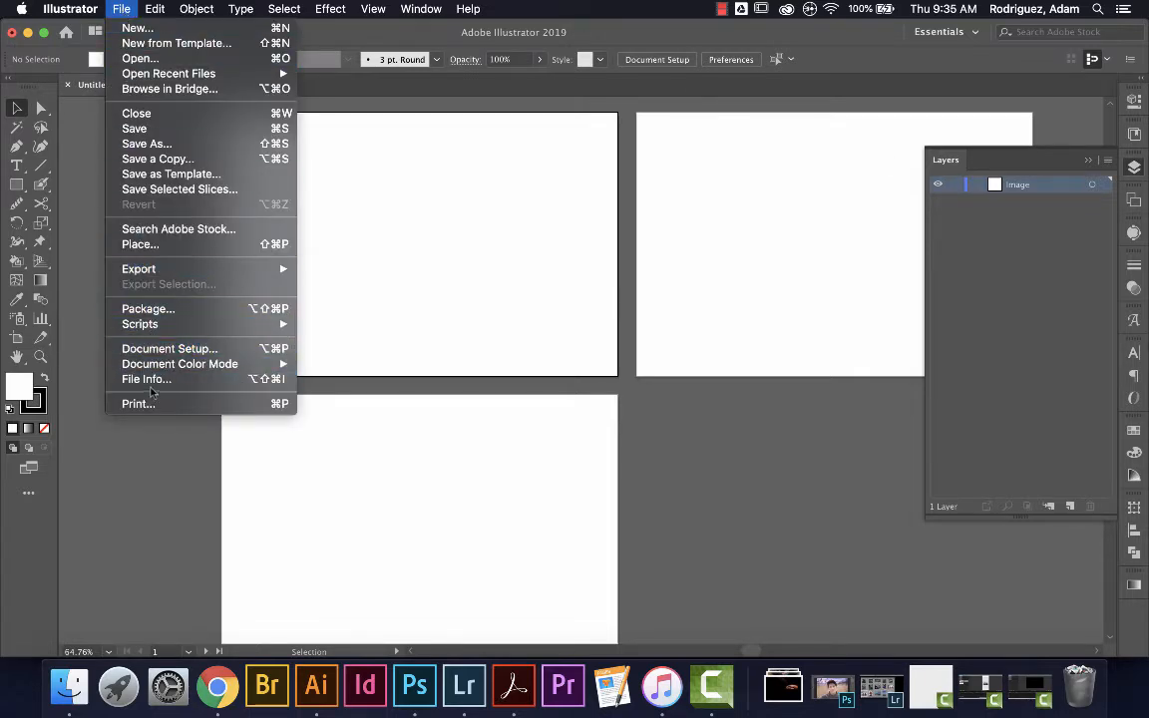
left_click(139, 244)
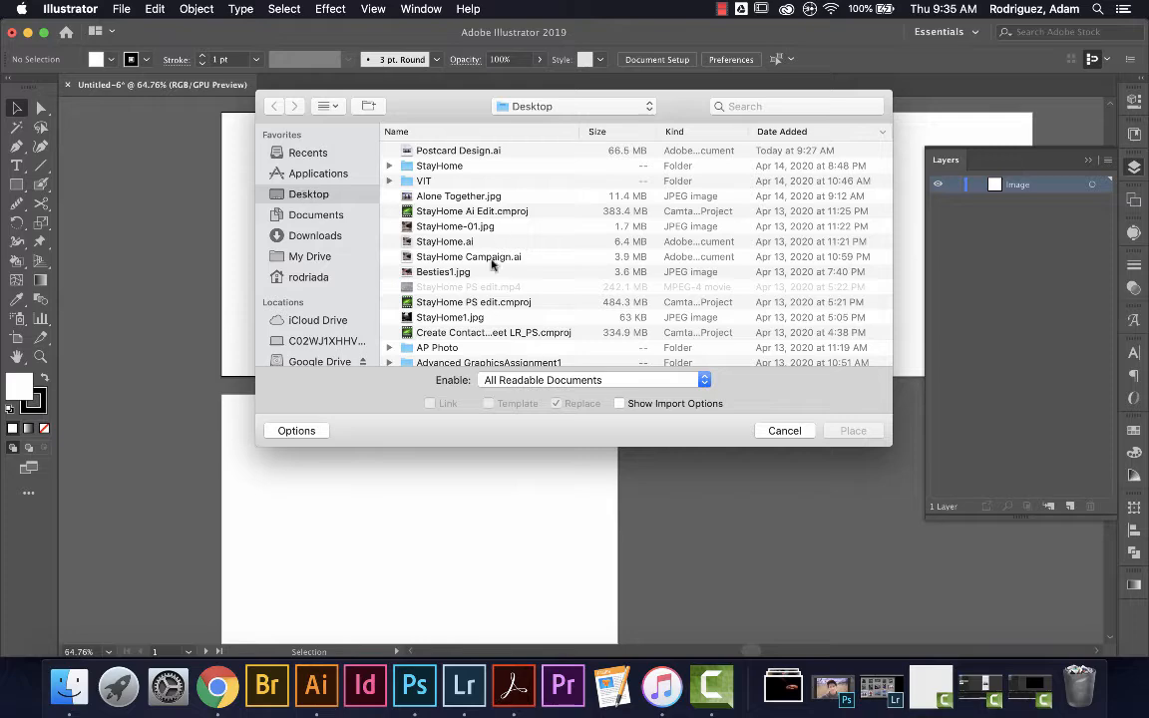
scroll(466, 290, "down", 3)
scroll(466, 291, "down", 5)
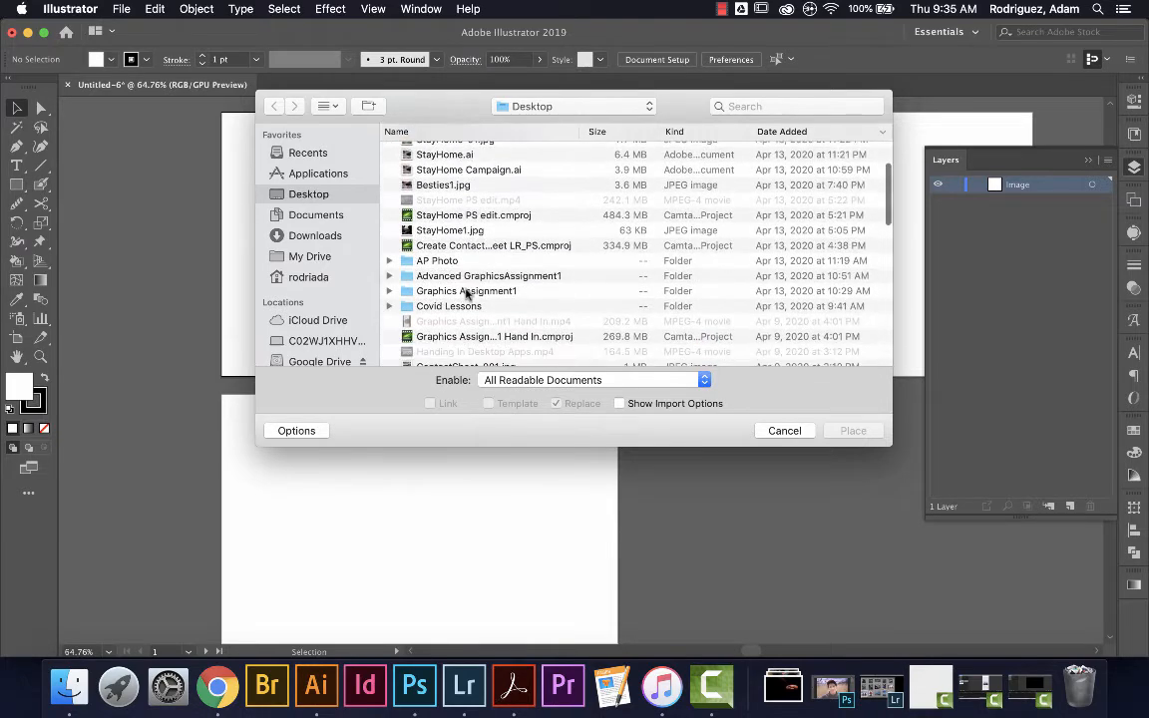
scroll(467, 291, "down", 6)
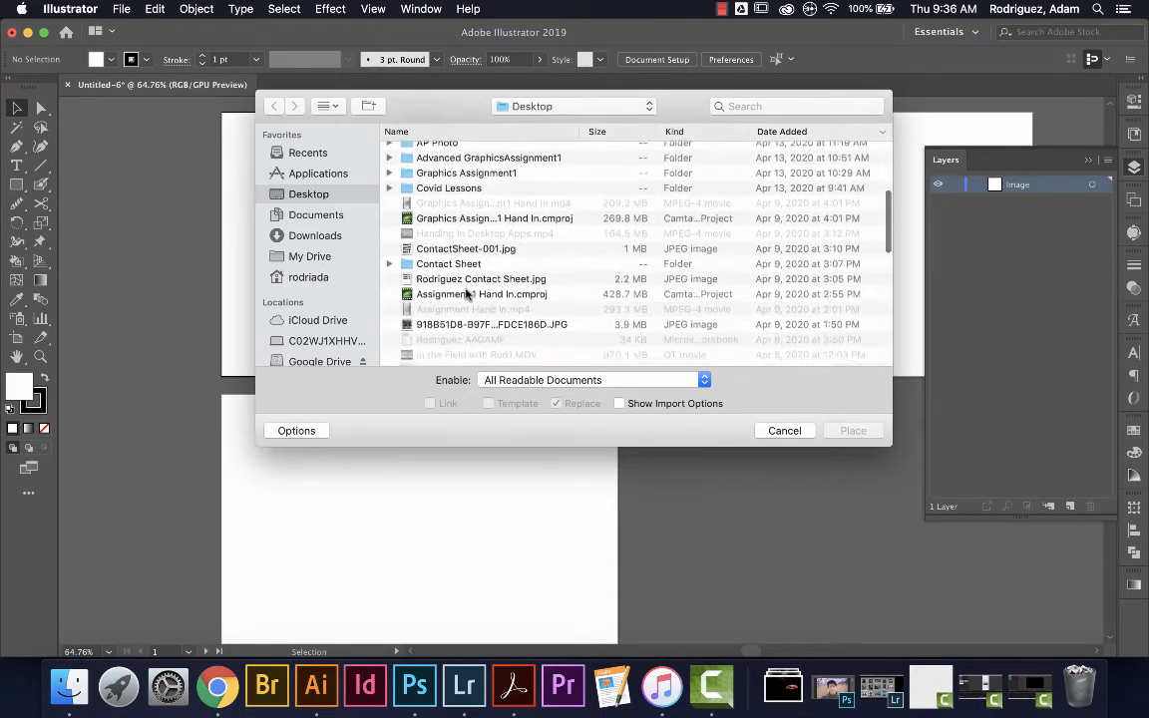
scroll(467, 292, "down", 7)
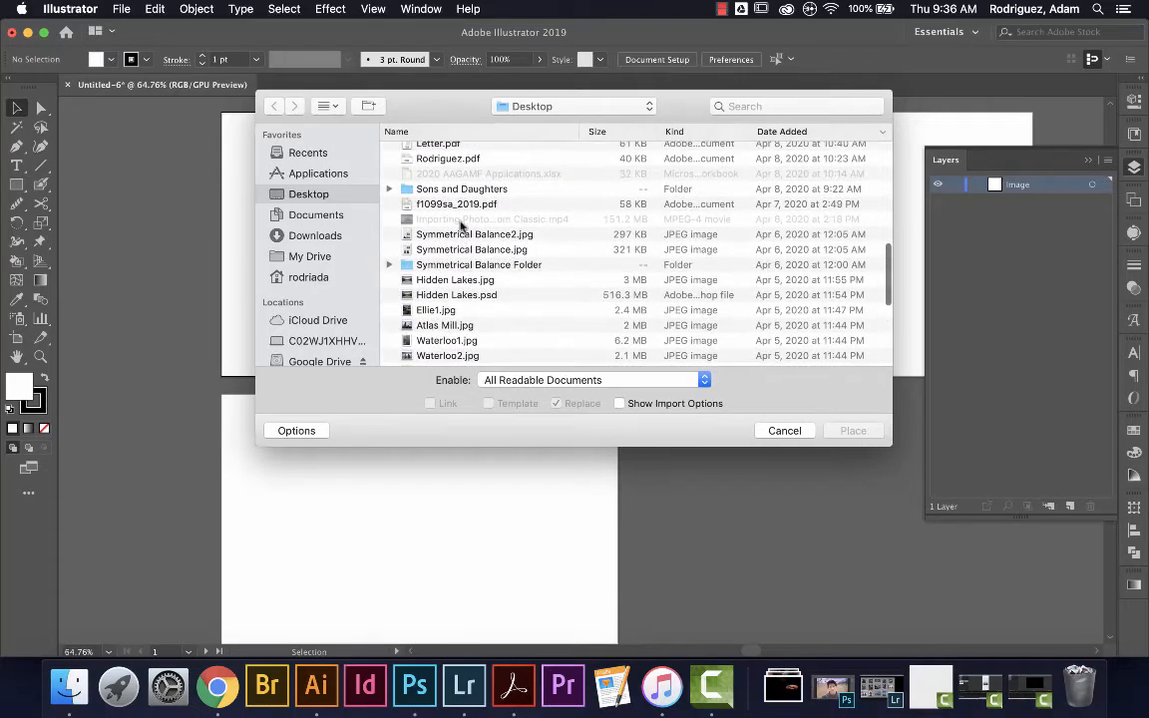
left_click(444, 284)
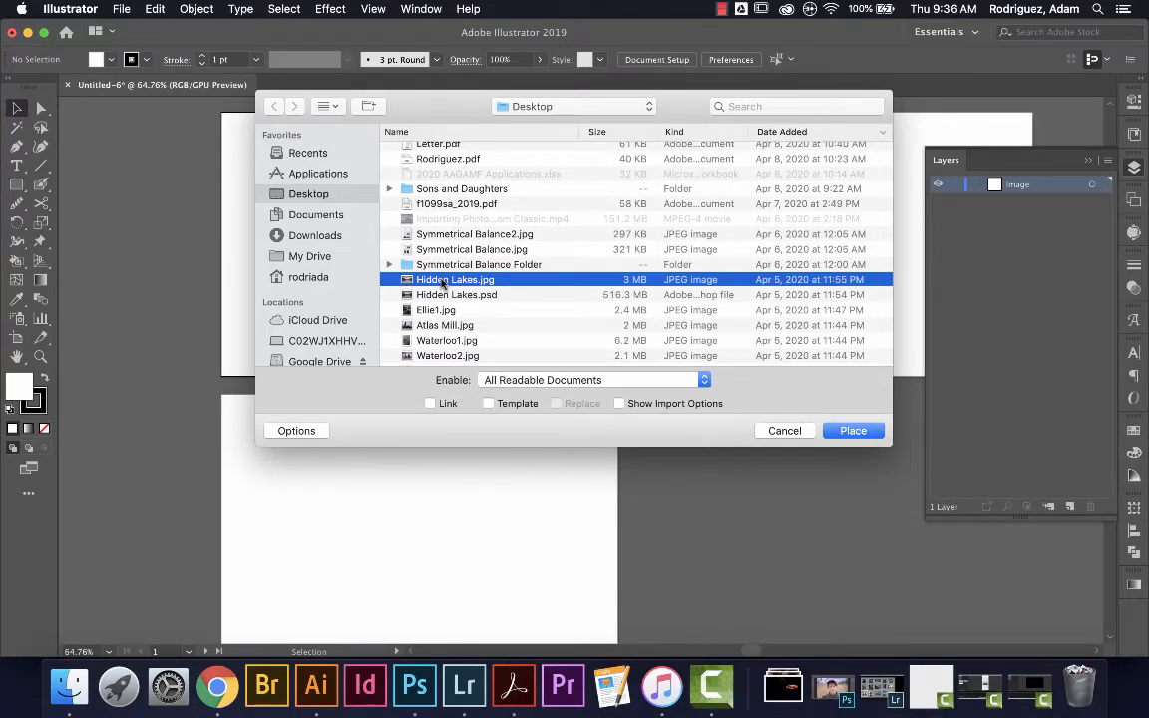
key("space")
key("space")
Preview StayHome-01.jpg among the Desktop files offered for placing.
scroll(459, 275, "up", 5)
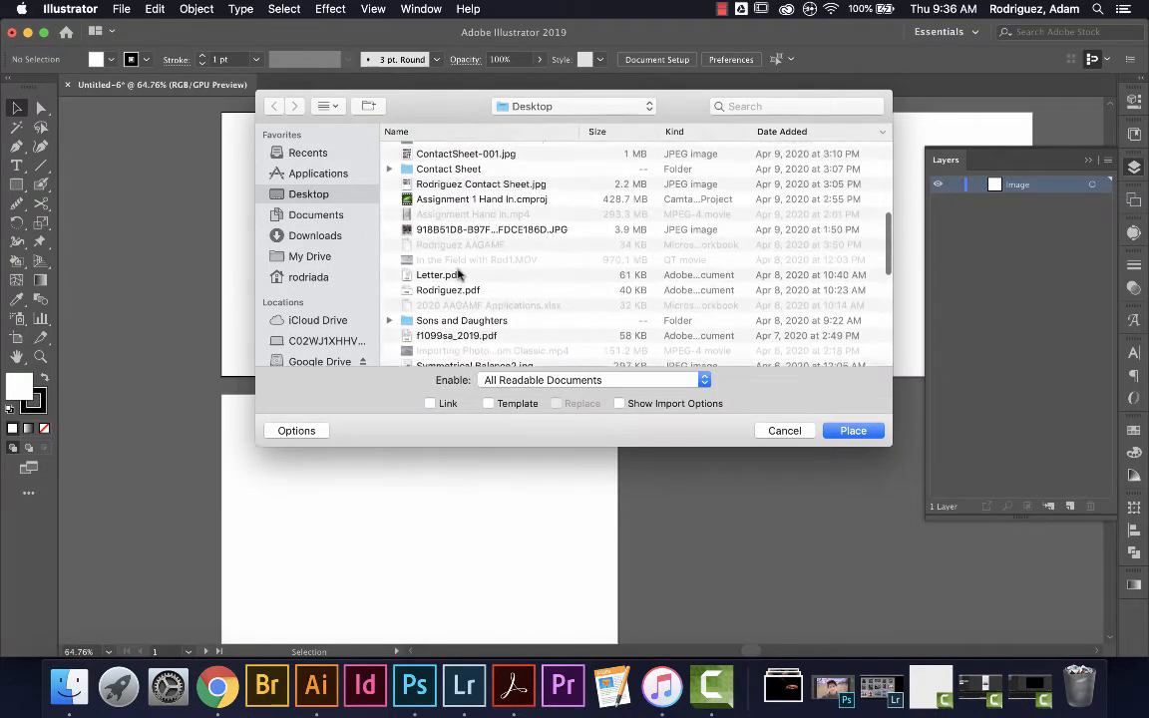
scroll(459, 274, "up", 4)
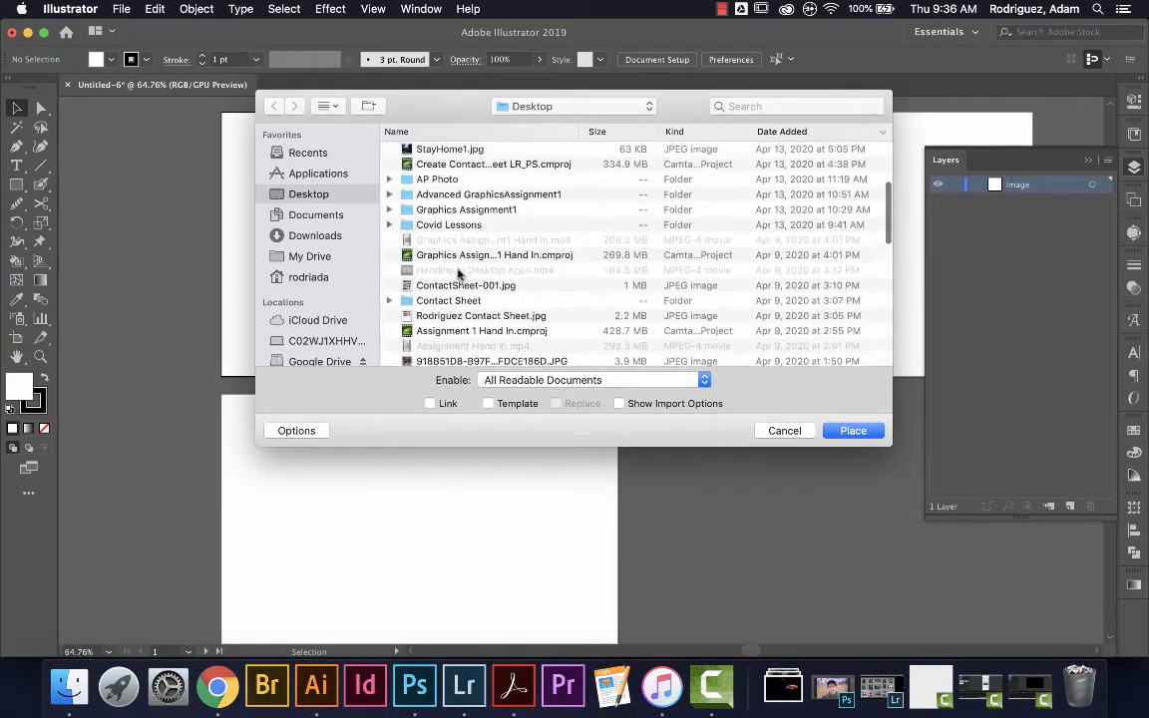
scroll(459, 274, "up", 4)
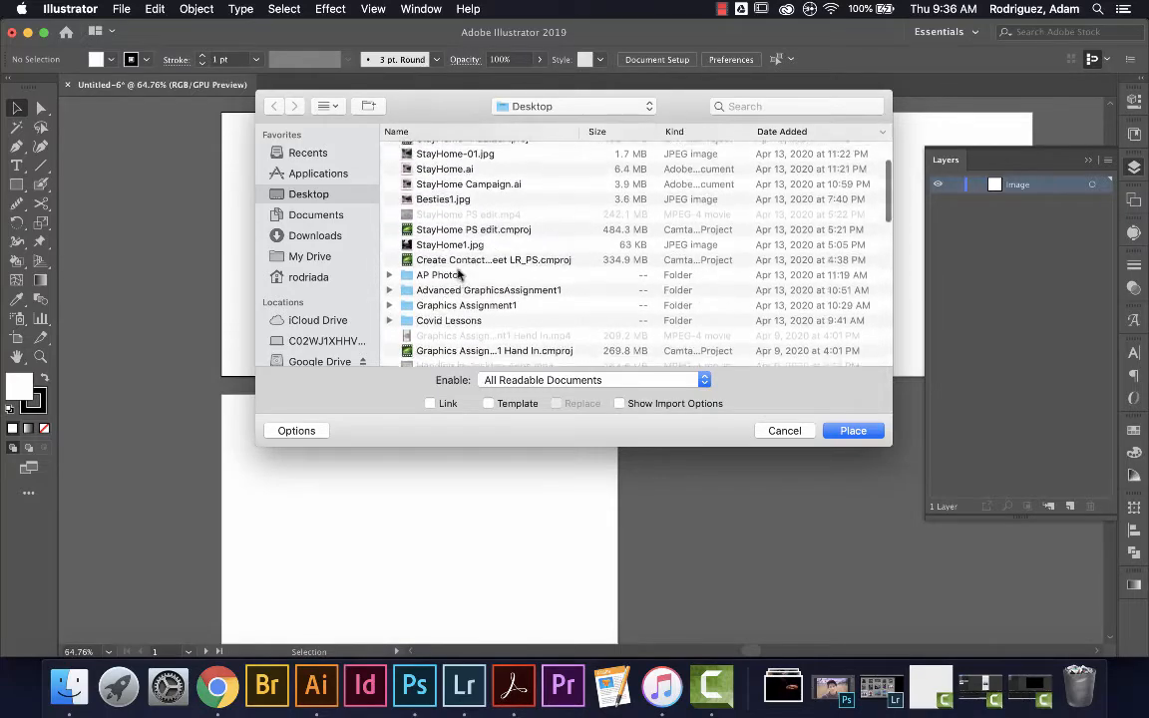
scroll(458, 274, "up", 1)
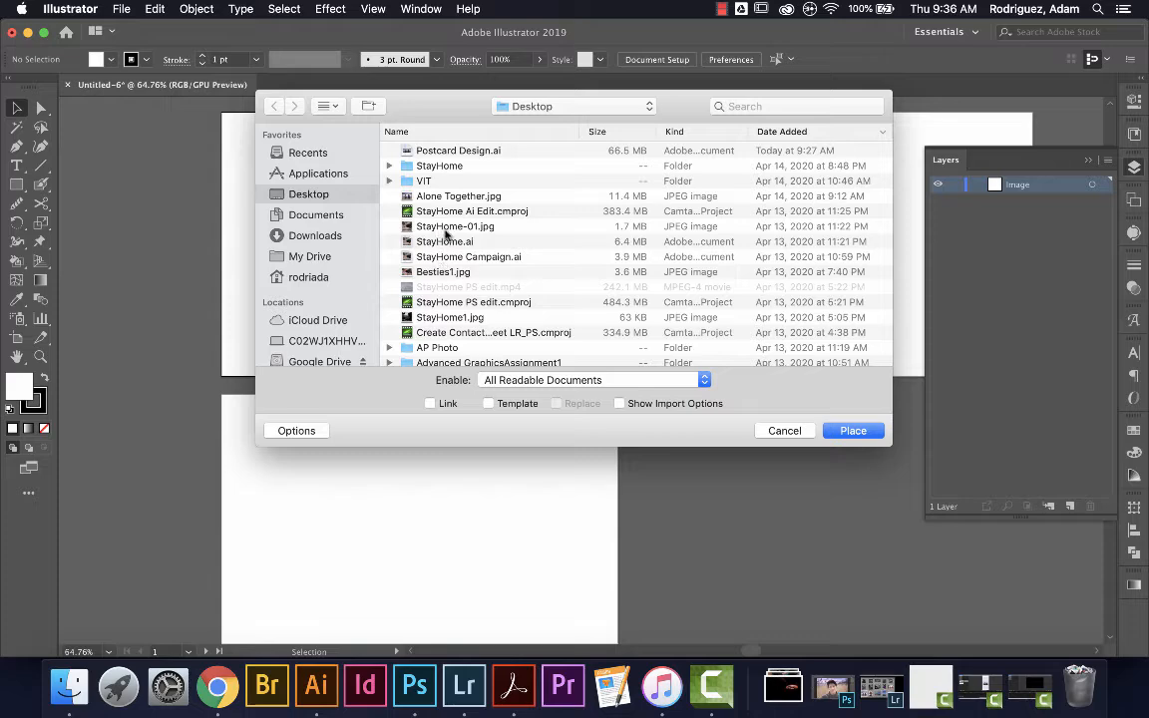
left_click(444, 227)
key("space")
key("space")
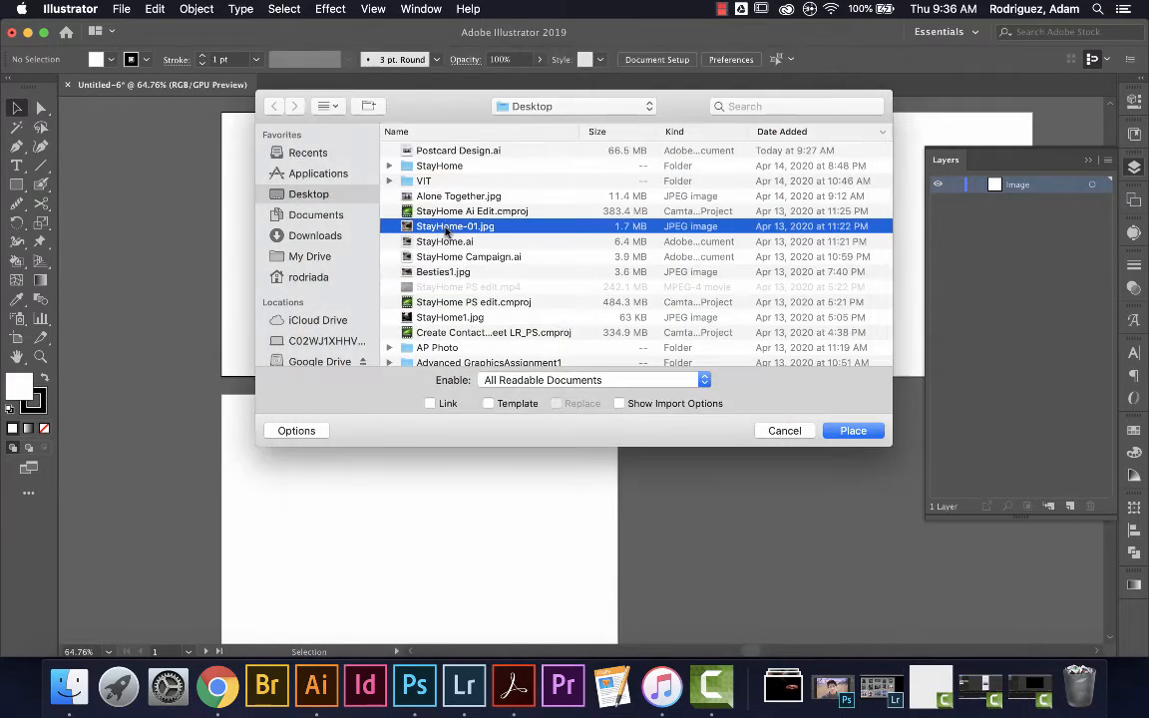
Place Alone Together.jpg over the first artboard, sized slightly larger than the artboard on its outer edges.
left_click(461, 196)
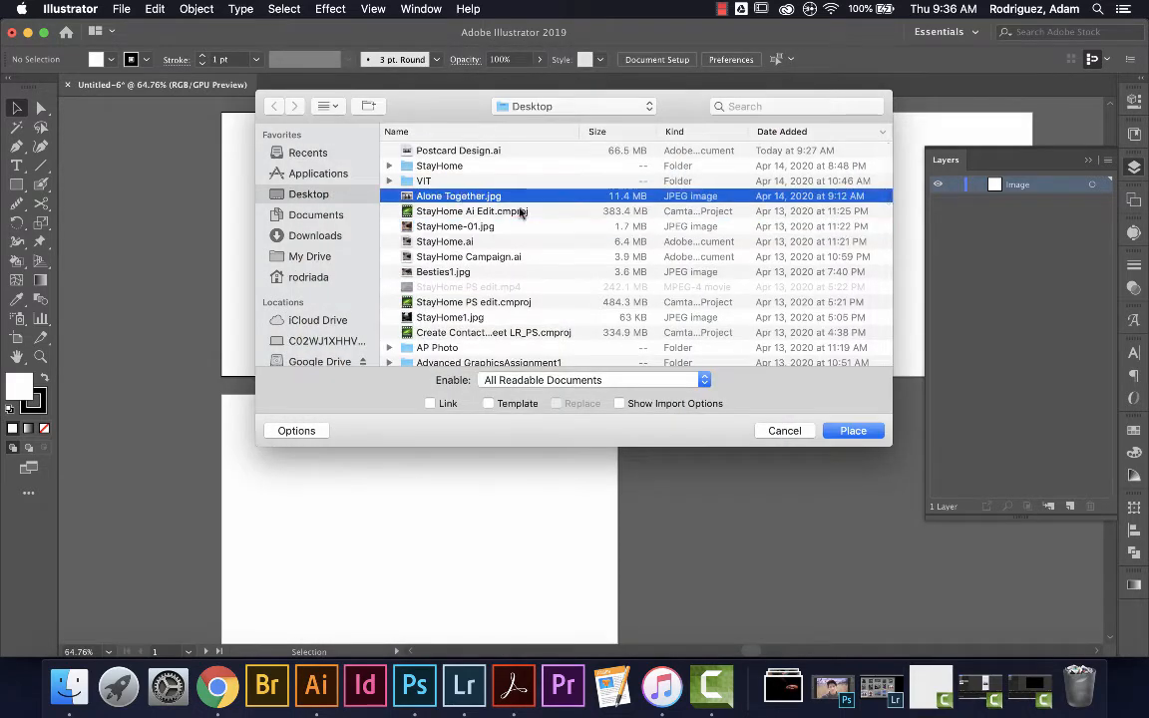
key("space")
key("space")
left_click(851, 433)
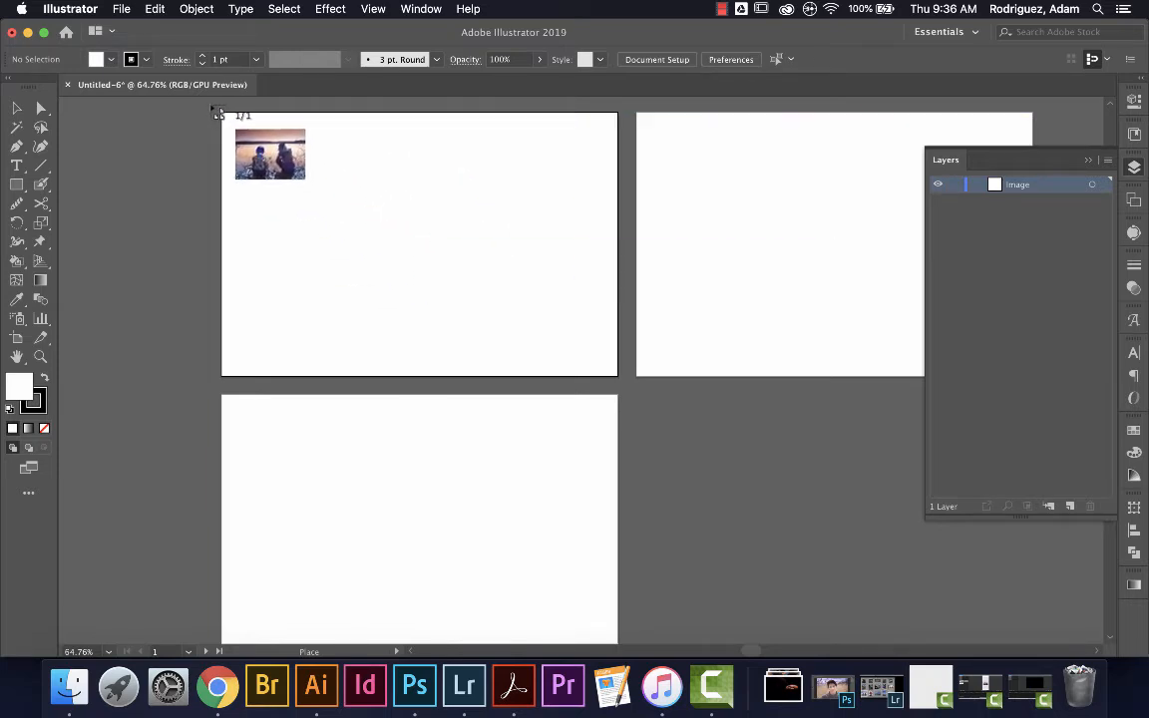
left_click_drag(210, 105, 643, 403)
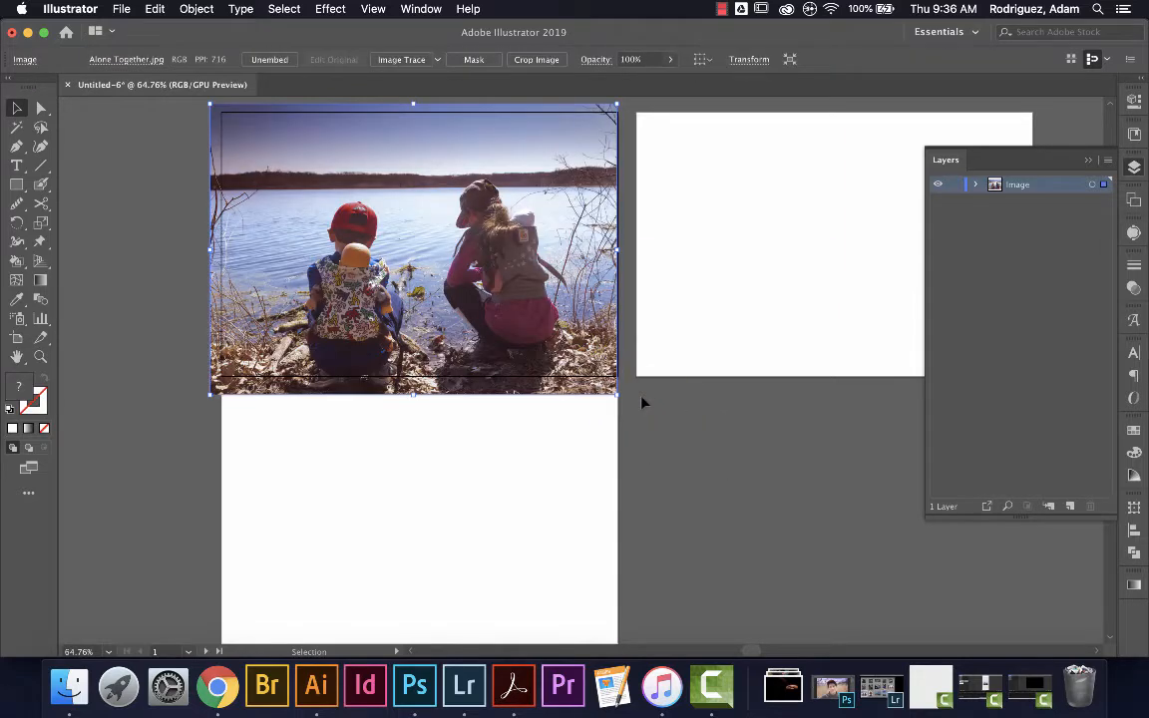
Nudge the placed photo slightly right and up so that it extends past every edge of the first artboard.
key("Right")
key("Right")
key("Right")
key("Right")
key("Right")
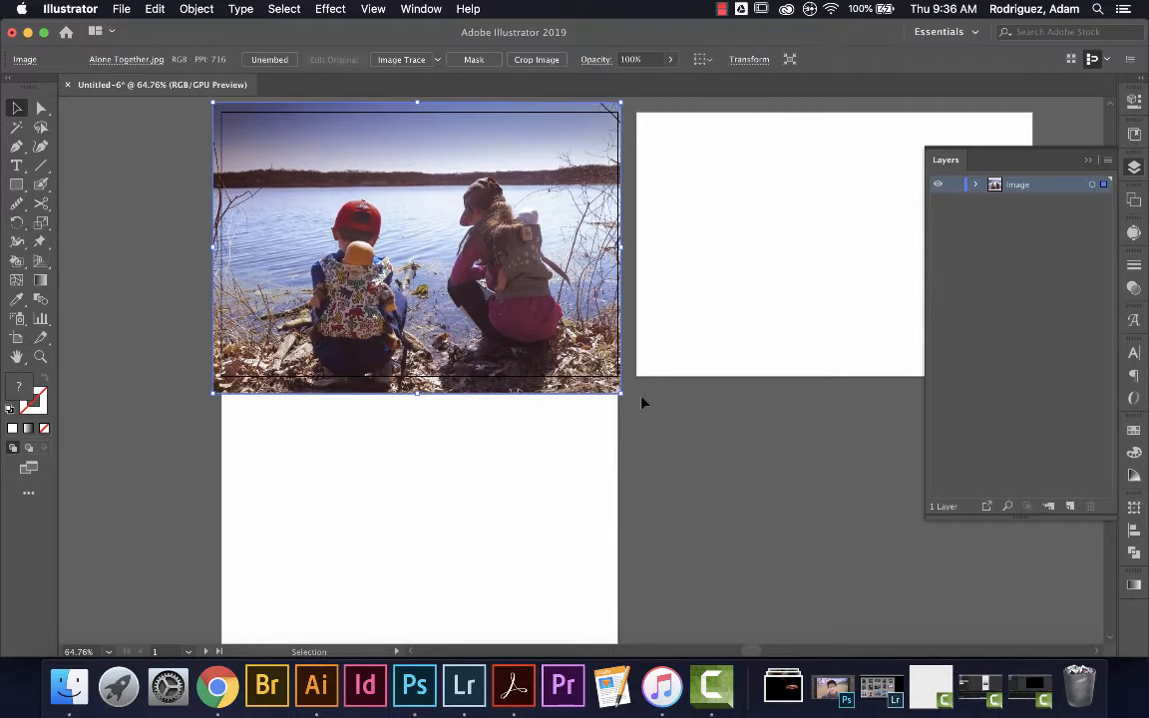
key("Up")
key("Up")
key("Up")
key("Up")
key("Up")
key("Right")
key("Right")
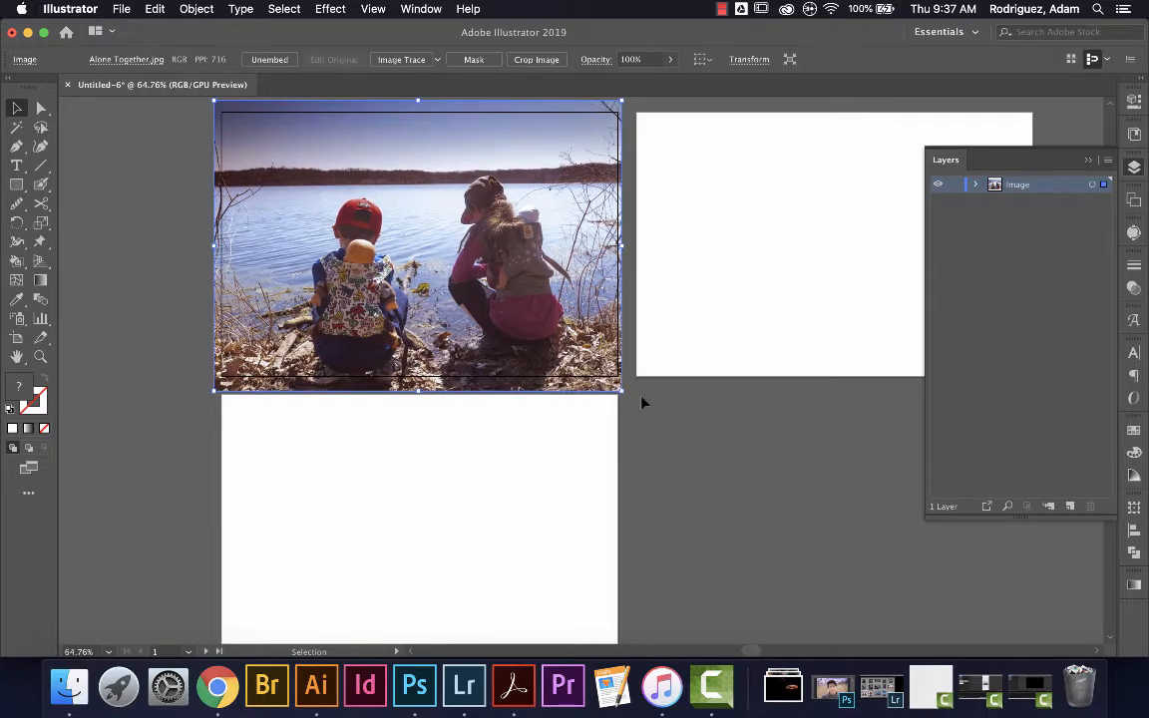
key("Left")
key("Left")
key("Left")
key("Left")
key("Left")
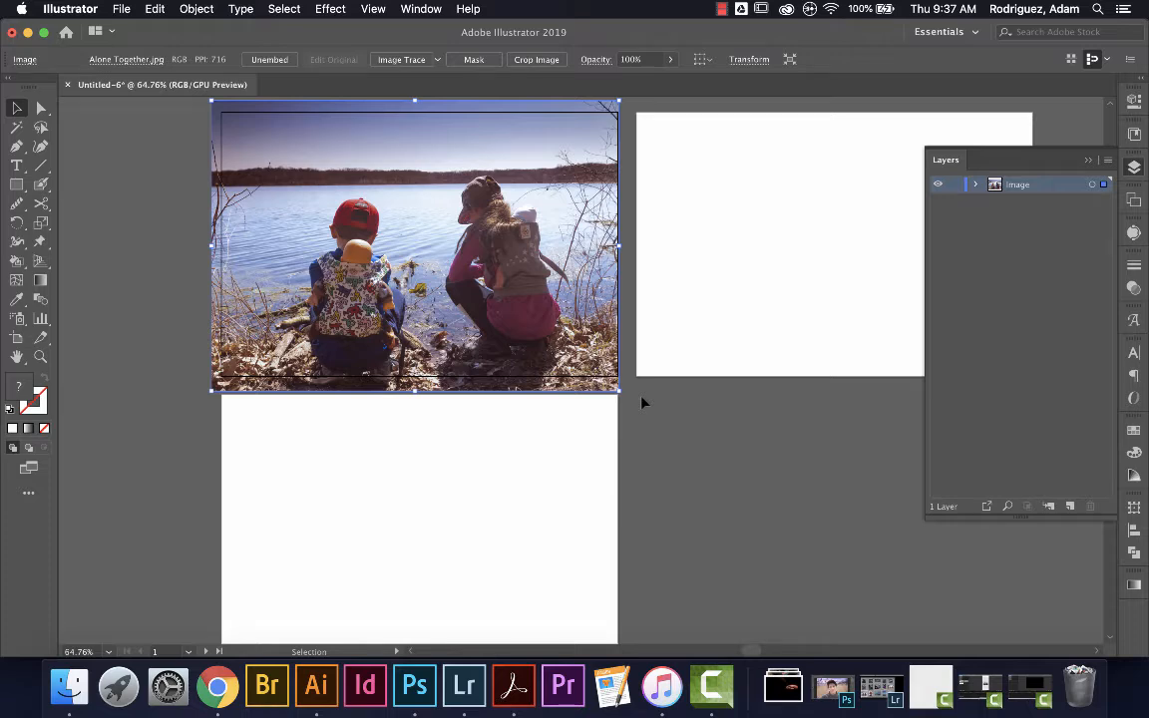
Lock the Image layer and add a new layer named Gradient above it.
left_click(954, 186)
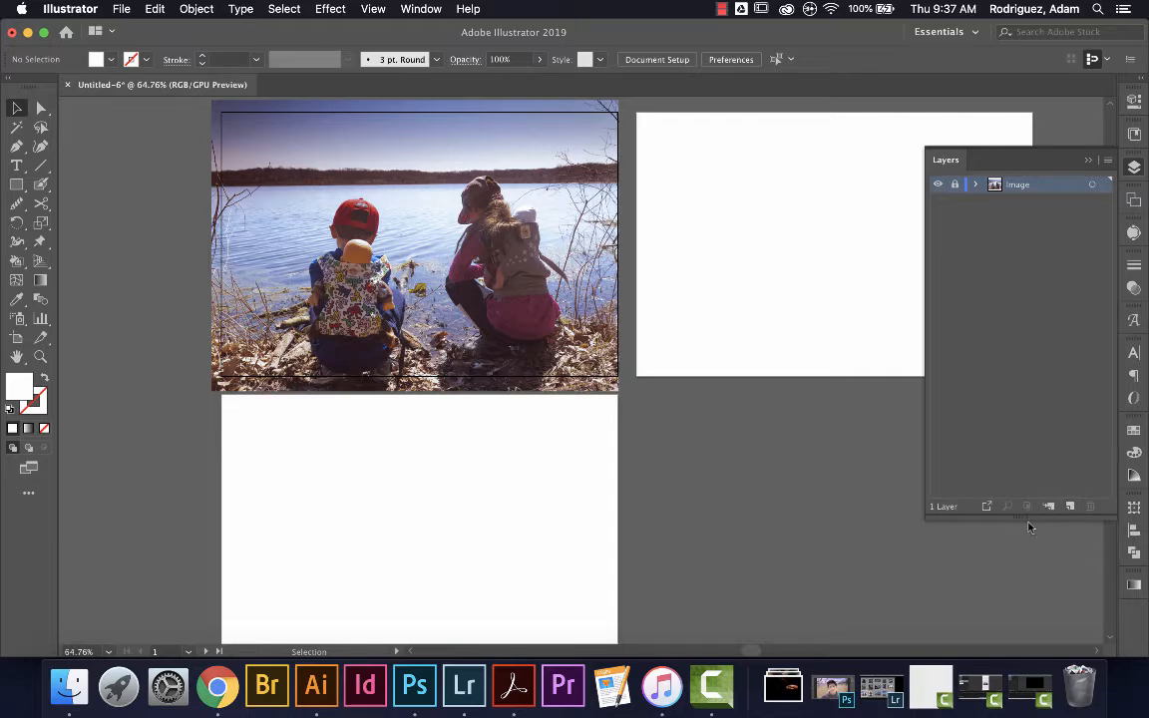
left_click_drag(1026, 520, 1026, 297)
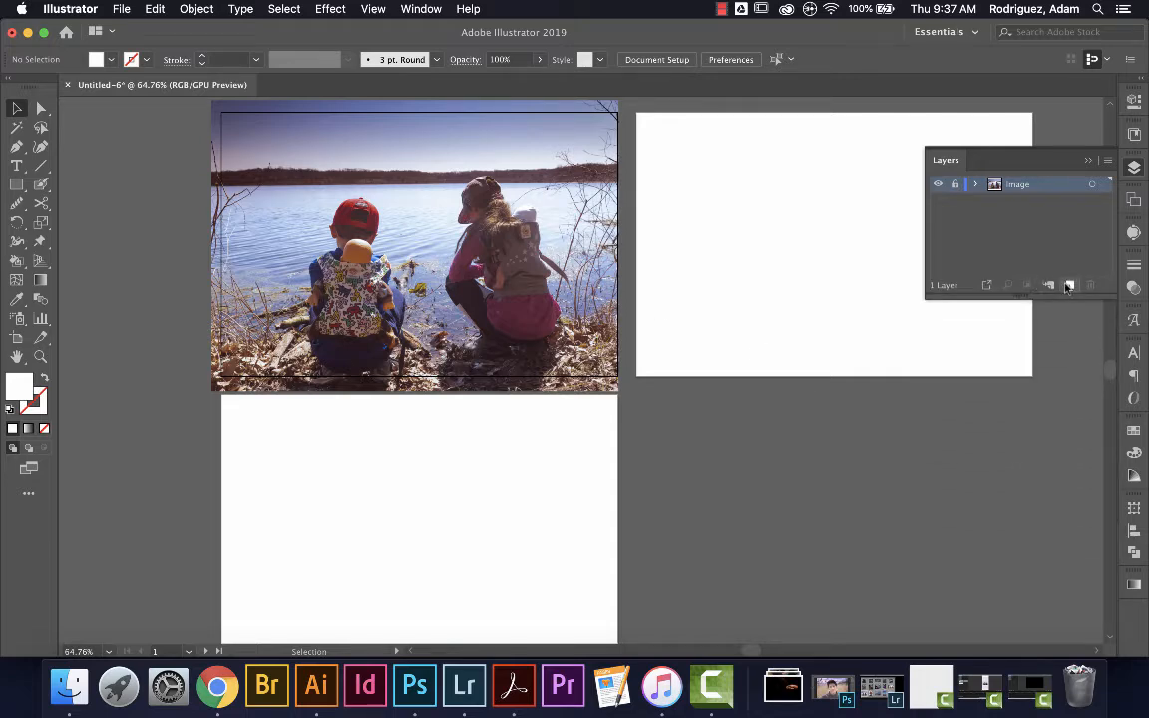
left_click(1070, 286)
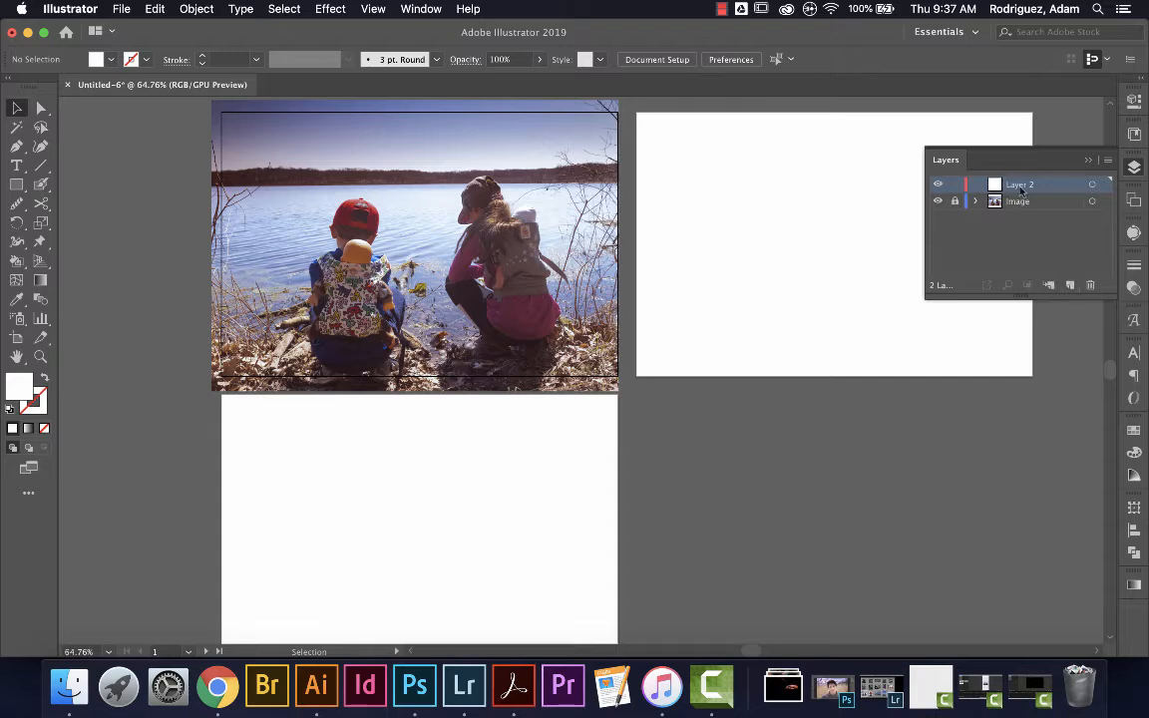
double_click(1018, 183)
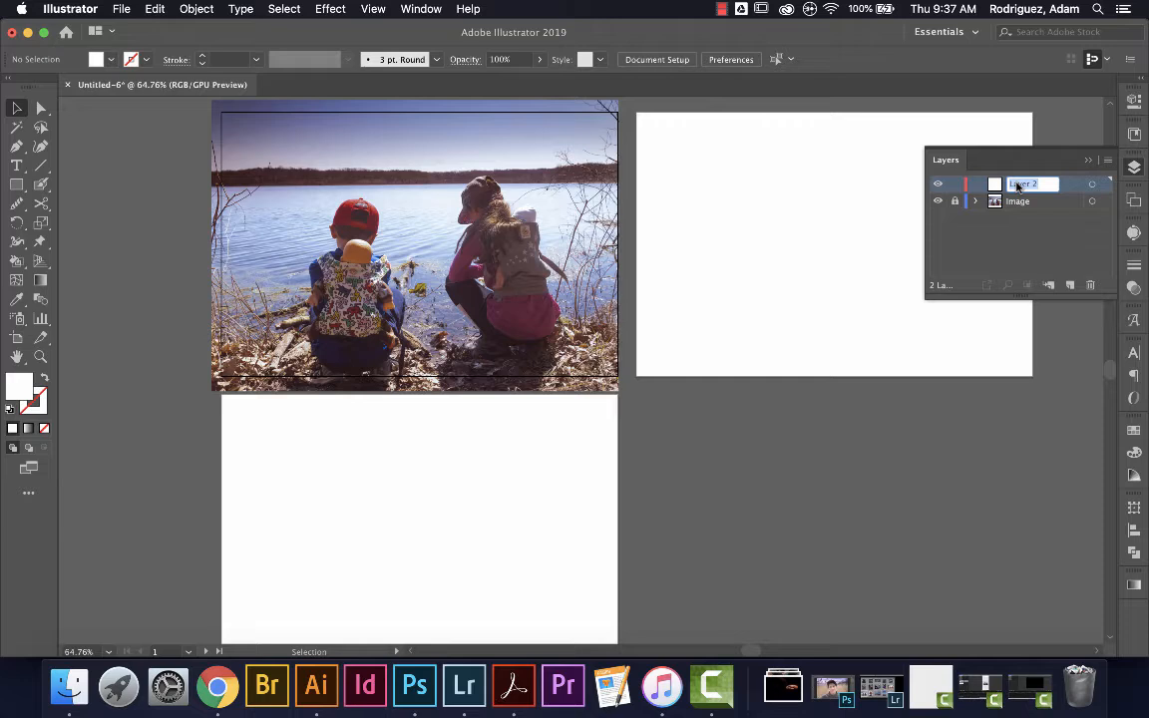
type("Gradient")
key("Return")
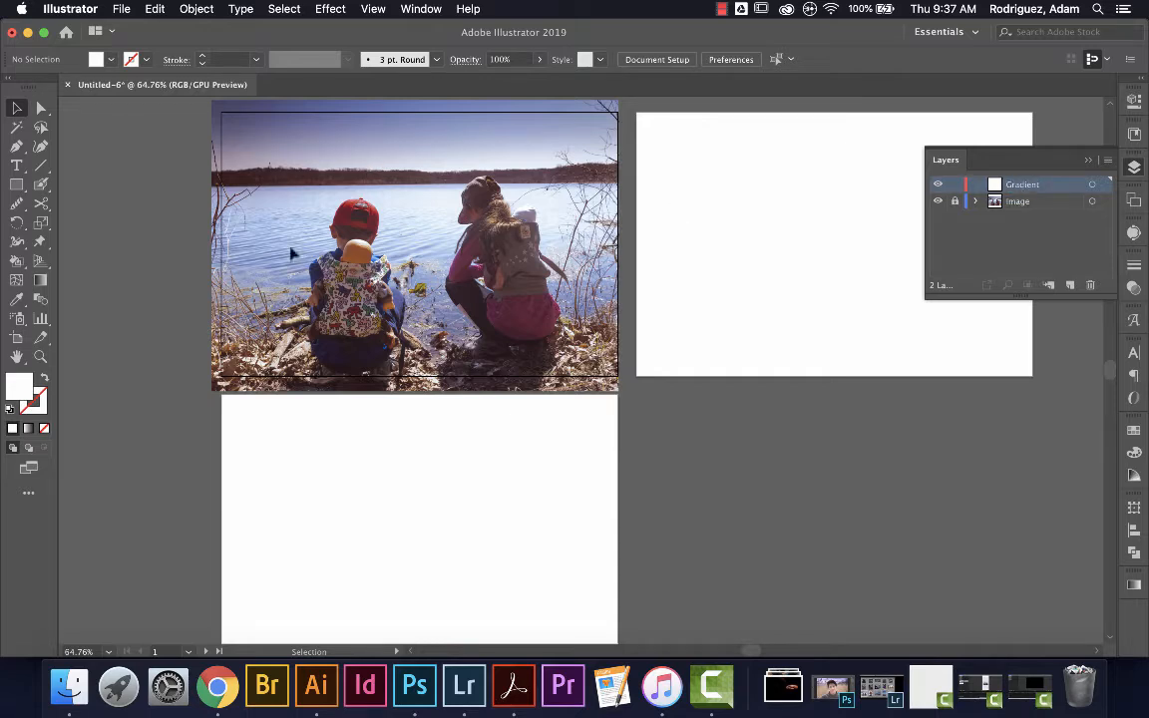
Sample the blue of the upper sky with the Eyedropper and save it as a swatch named Blue.
left_click(17, 301)
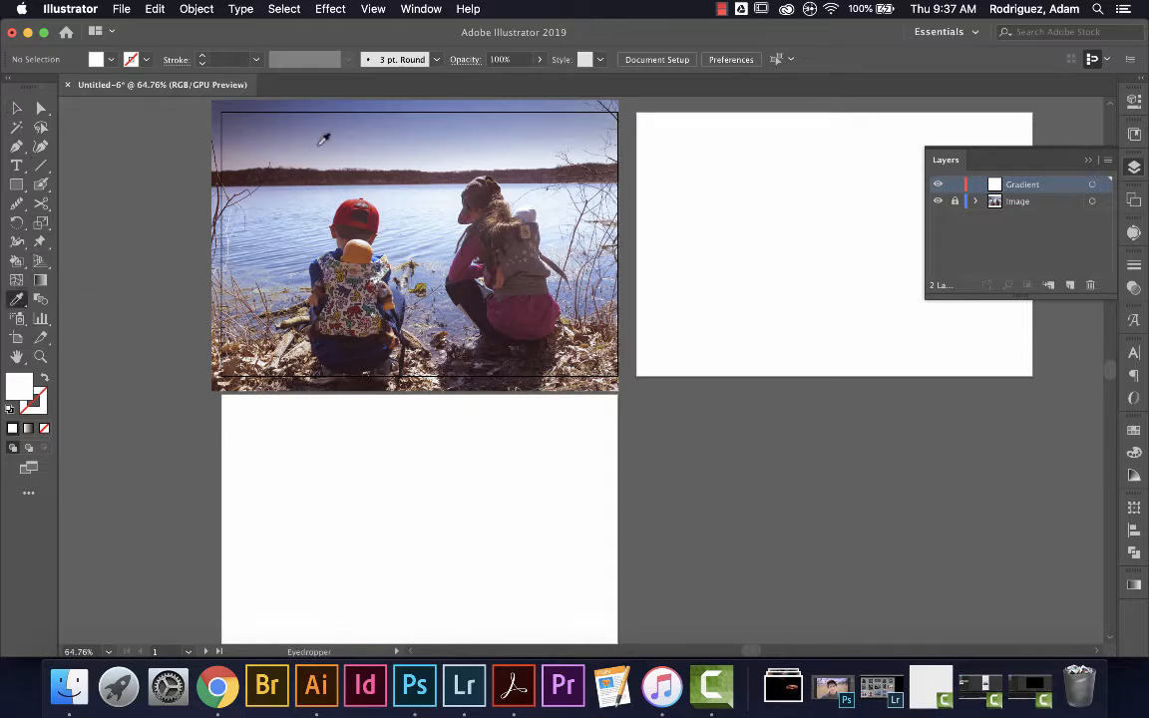
left_click(399, 109)
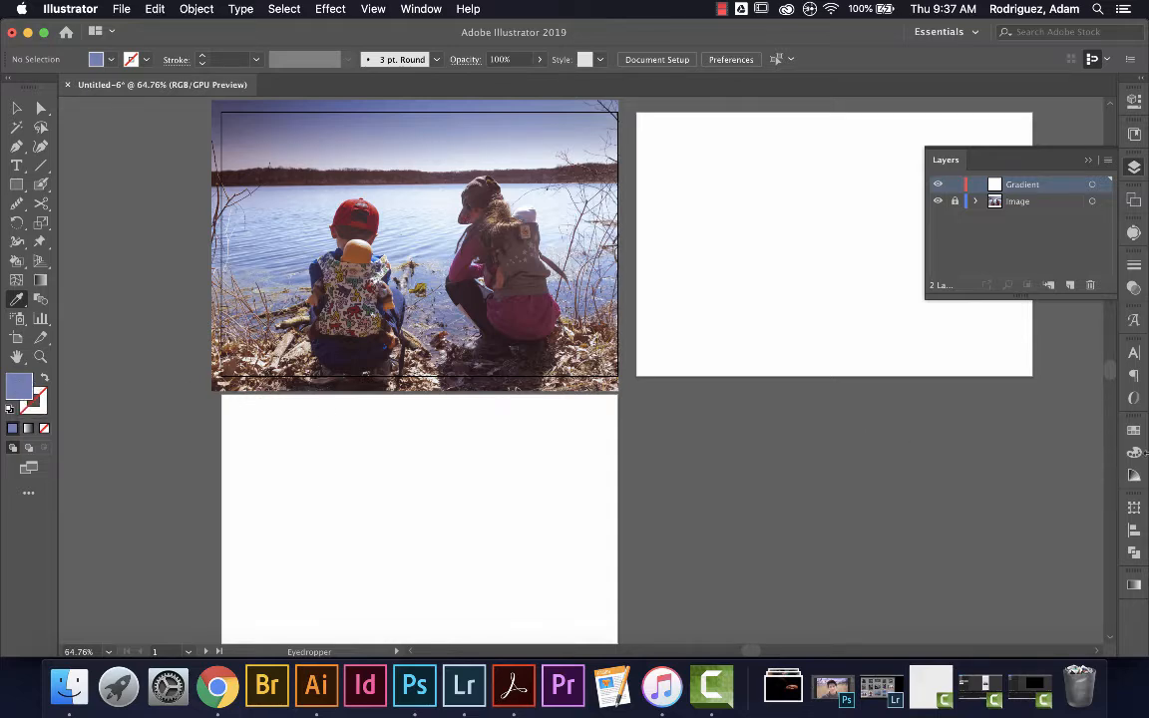
left_click(1133, 431)
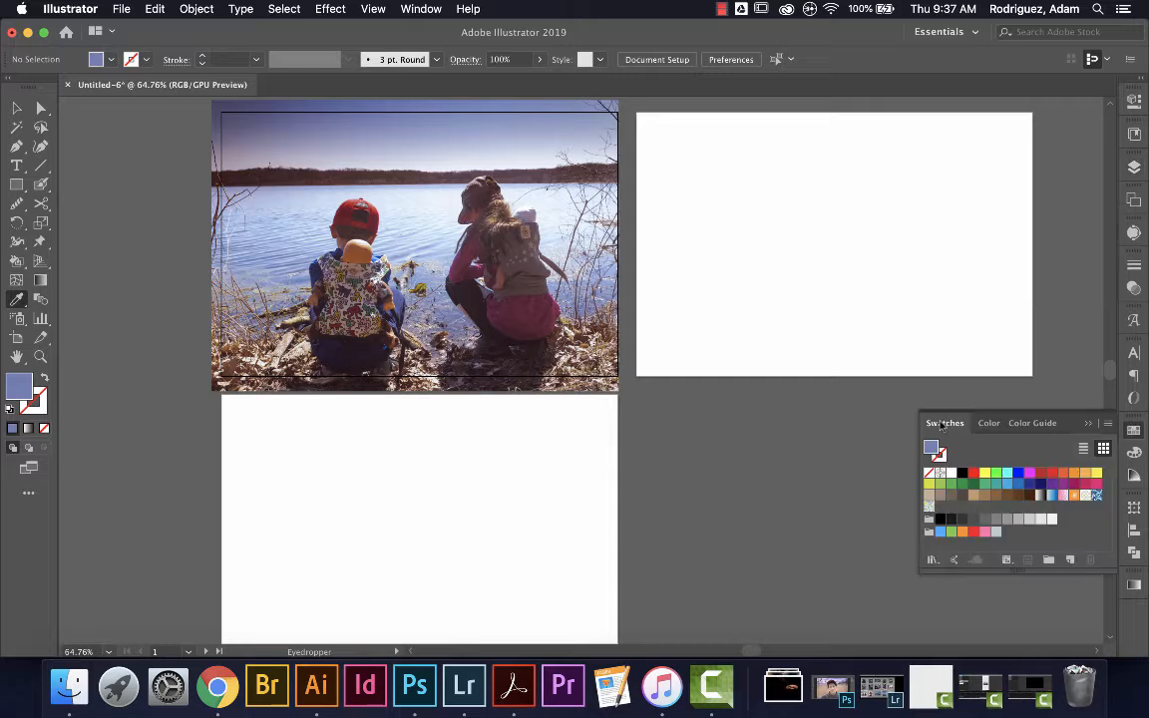
left_click(403, 9)
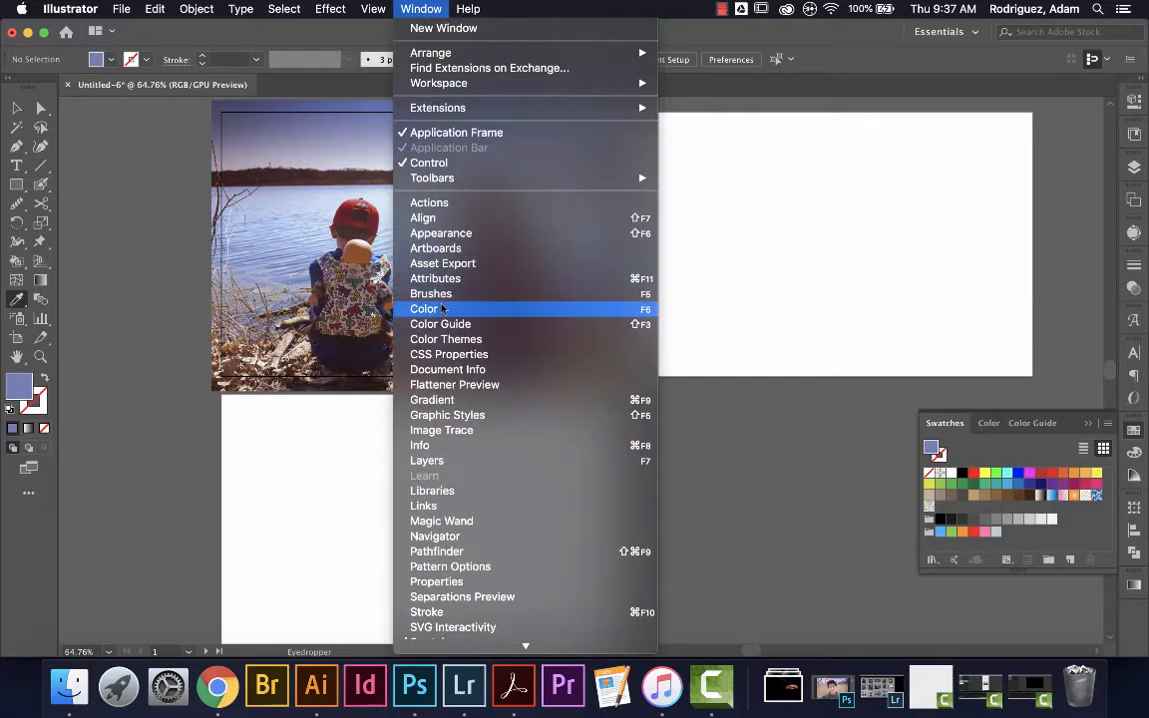
scroll(429, 609, "down", 5)
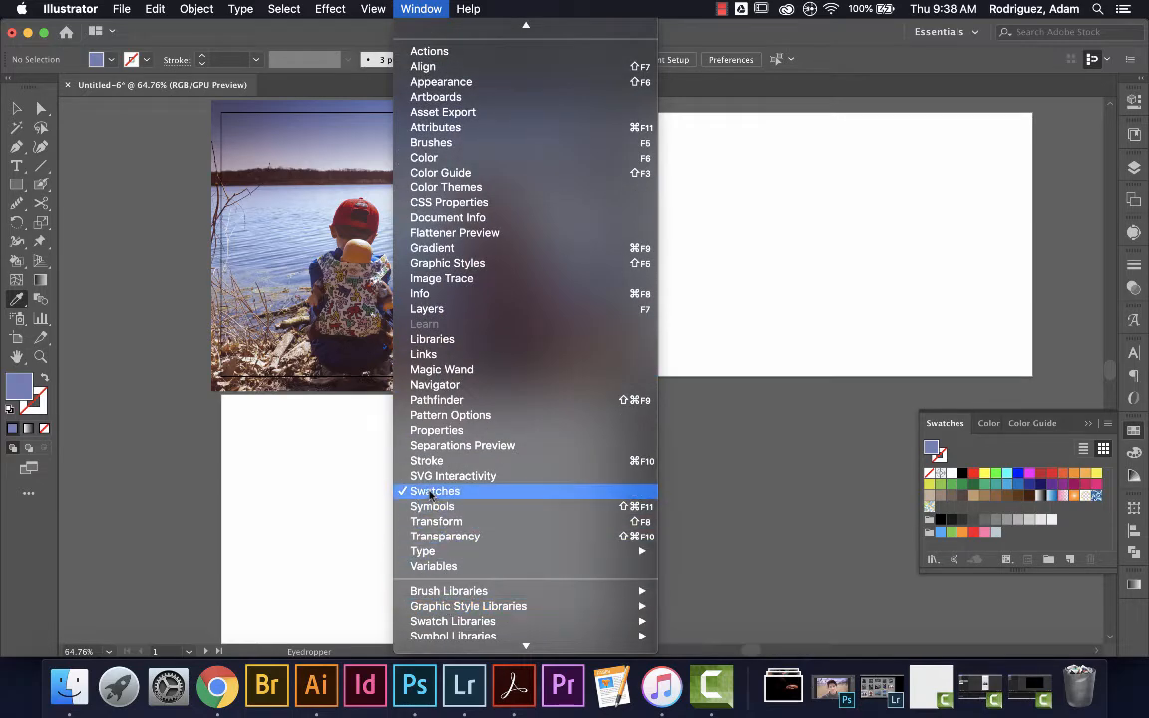
left_click(853, 384)
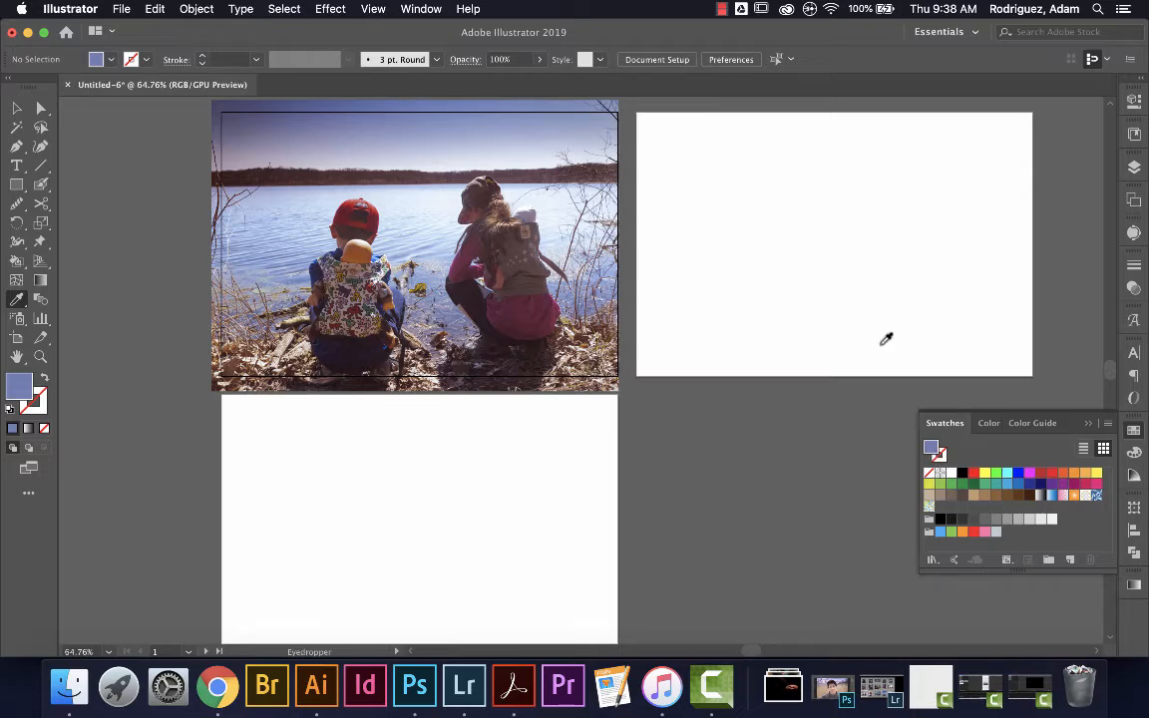
left_click(1107, 423)
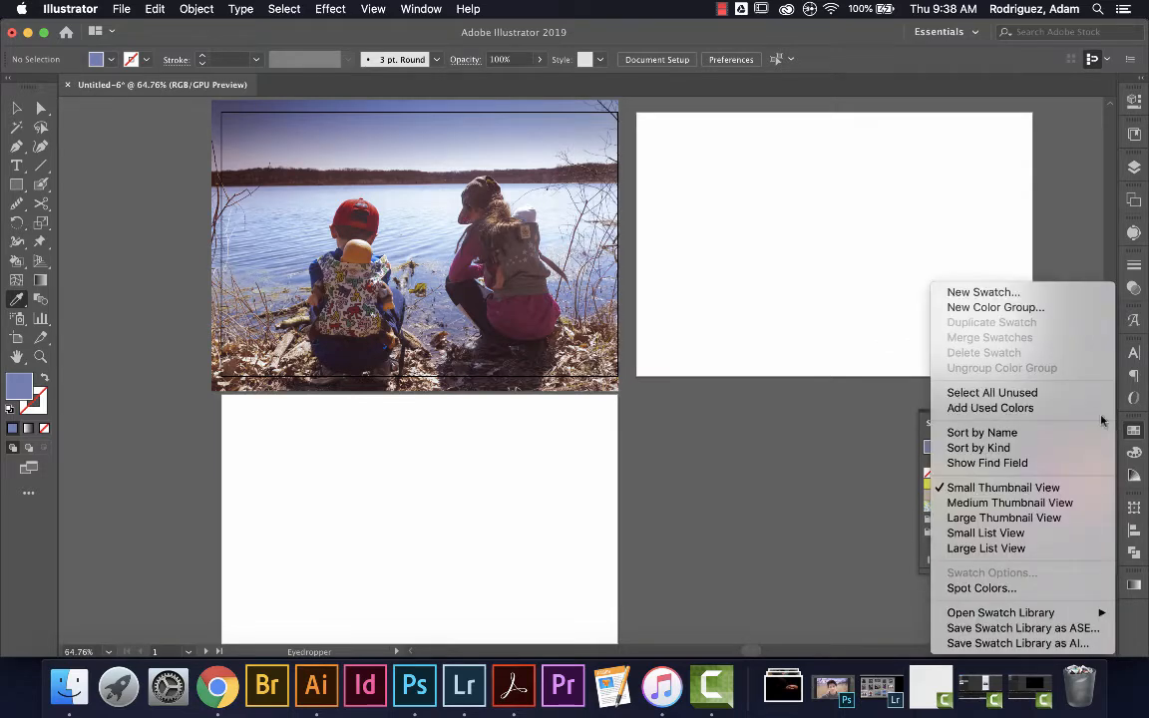
left_click(987, 292)
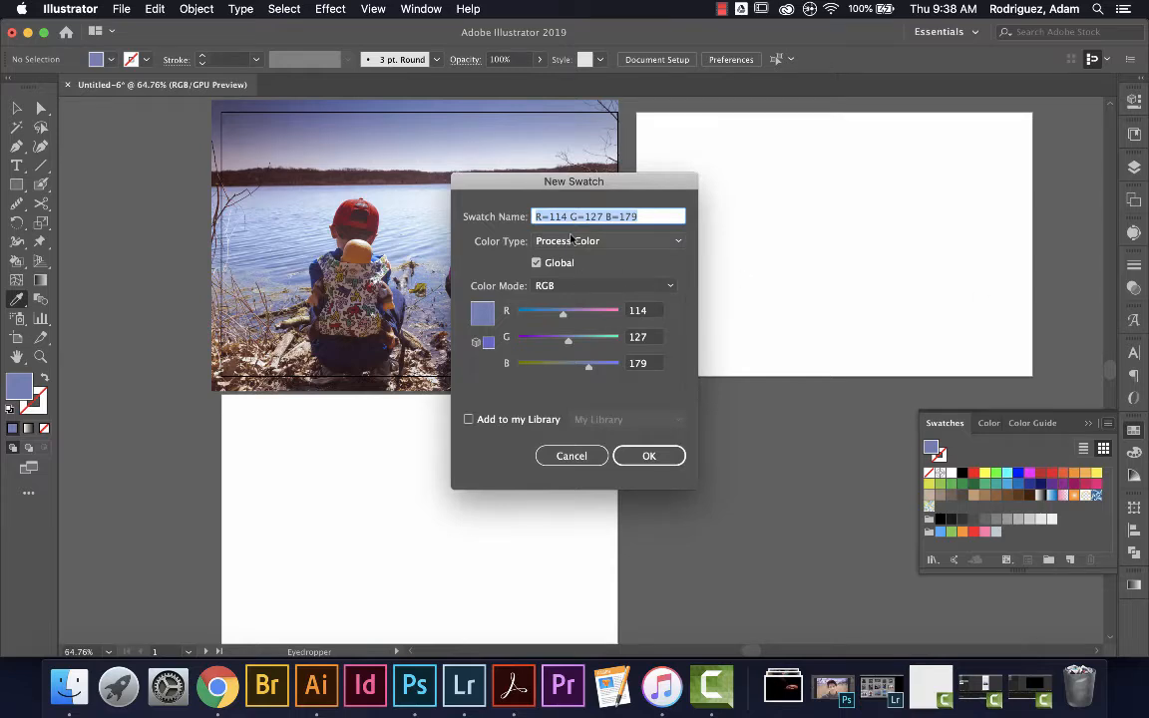
type("Blue")
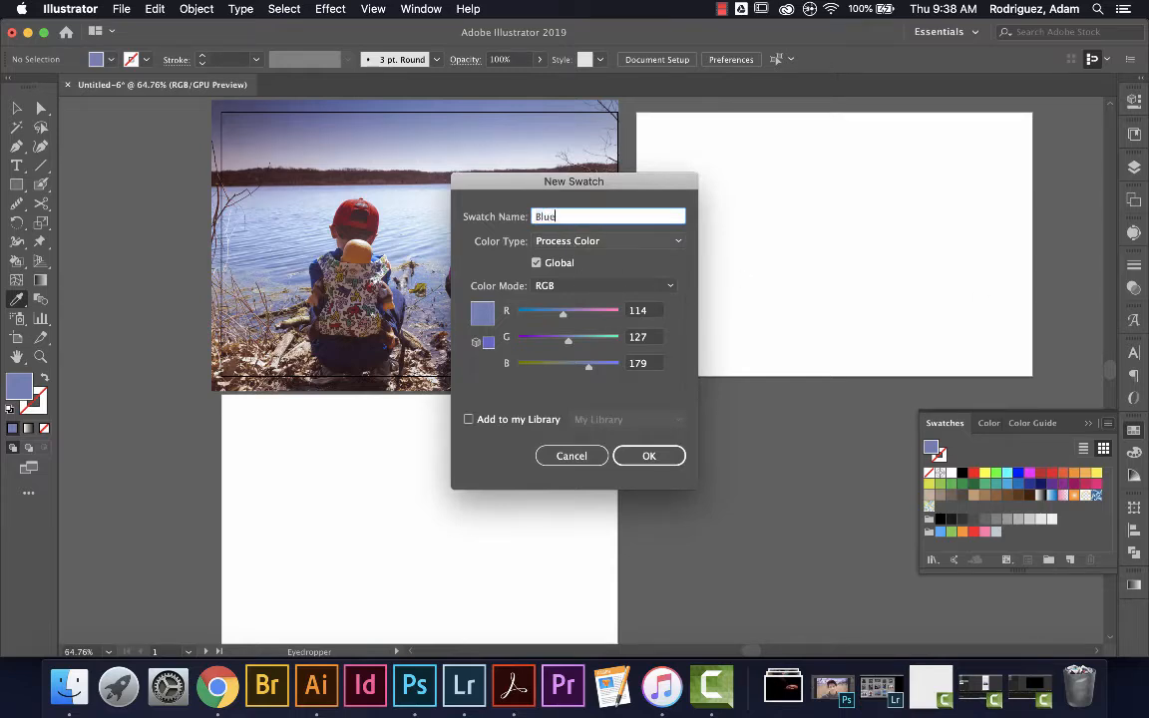
key("Return")
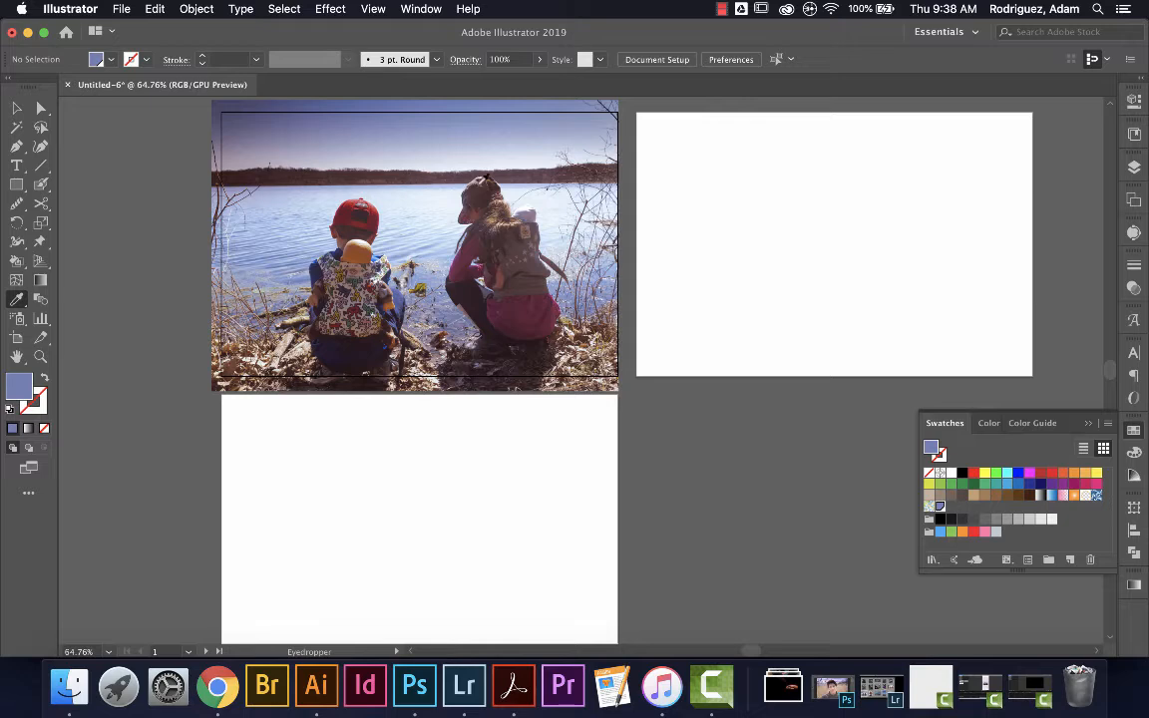
Draw a blue rectangle over the sky on the first artboard, reaching down past the far shoreline and out to the photo's left edge.
left_click(17, 185)
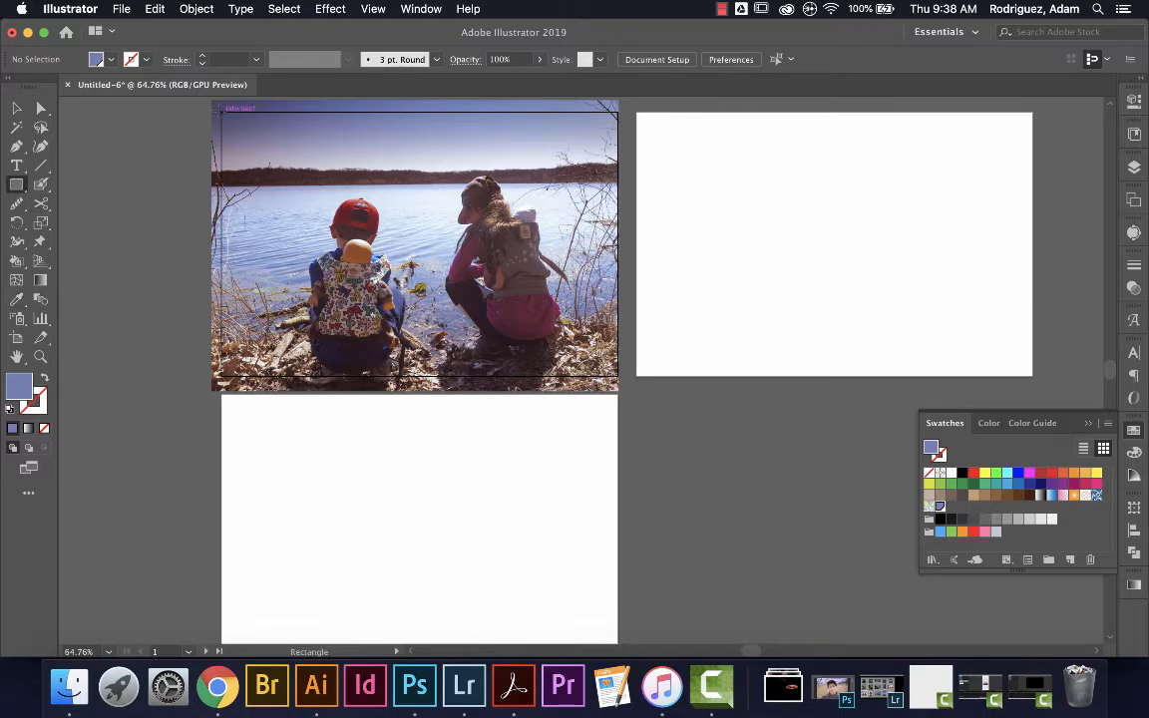
left_click_drag(221, 112, 622, 172)
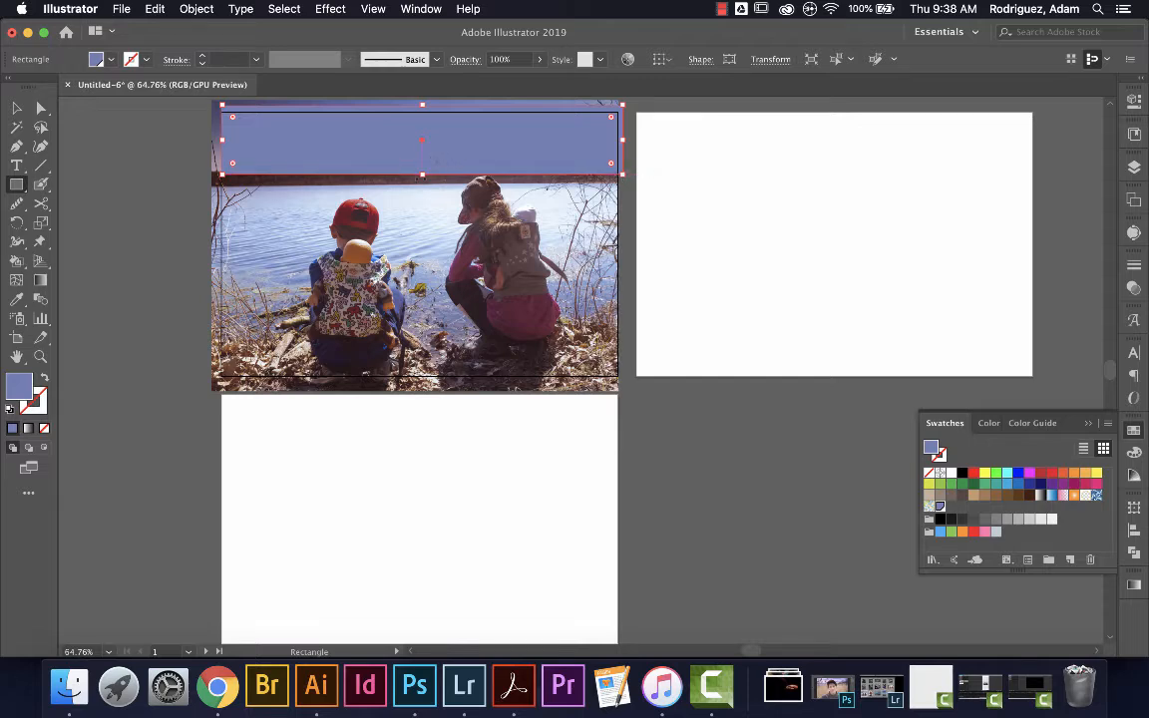
left_click_drag(423, 174, 423, 184)
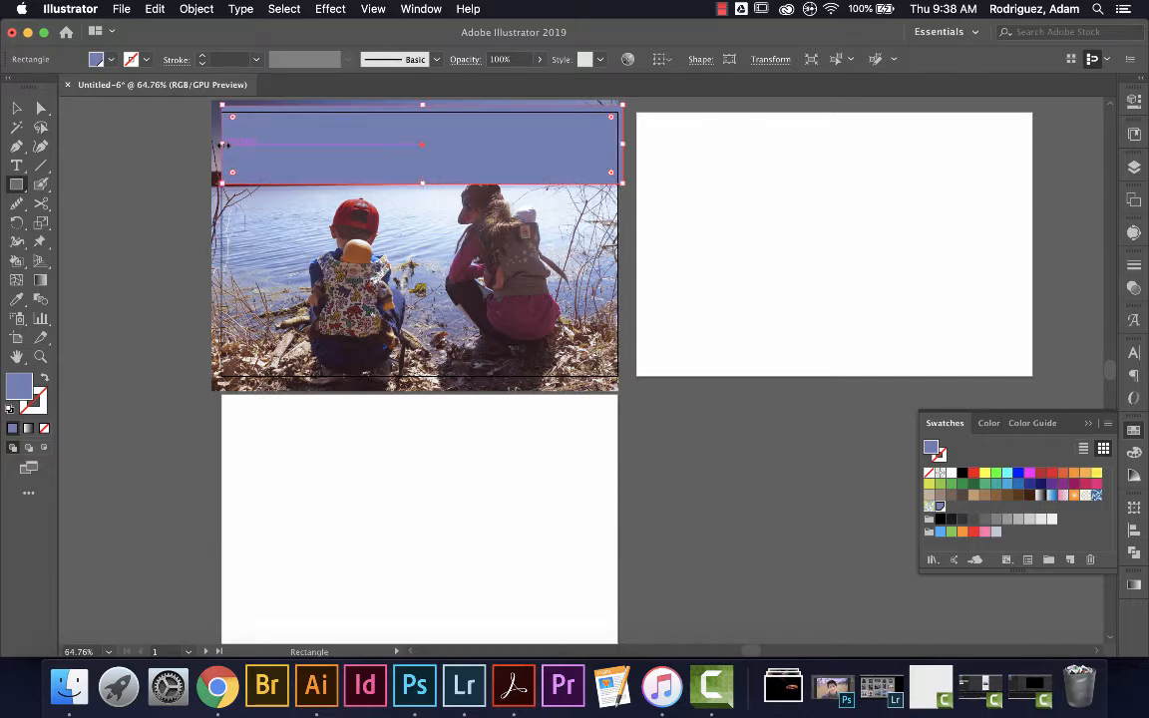
left_click_drag(222, 144, 211, 145)
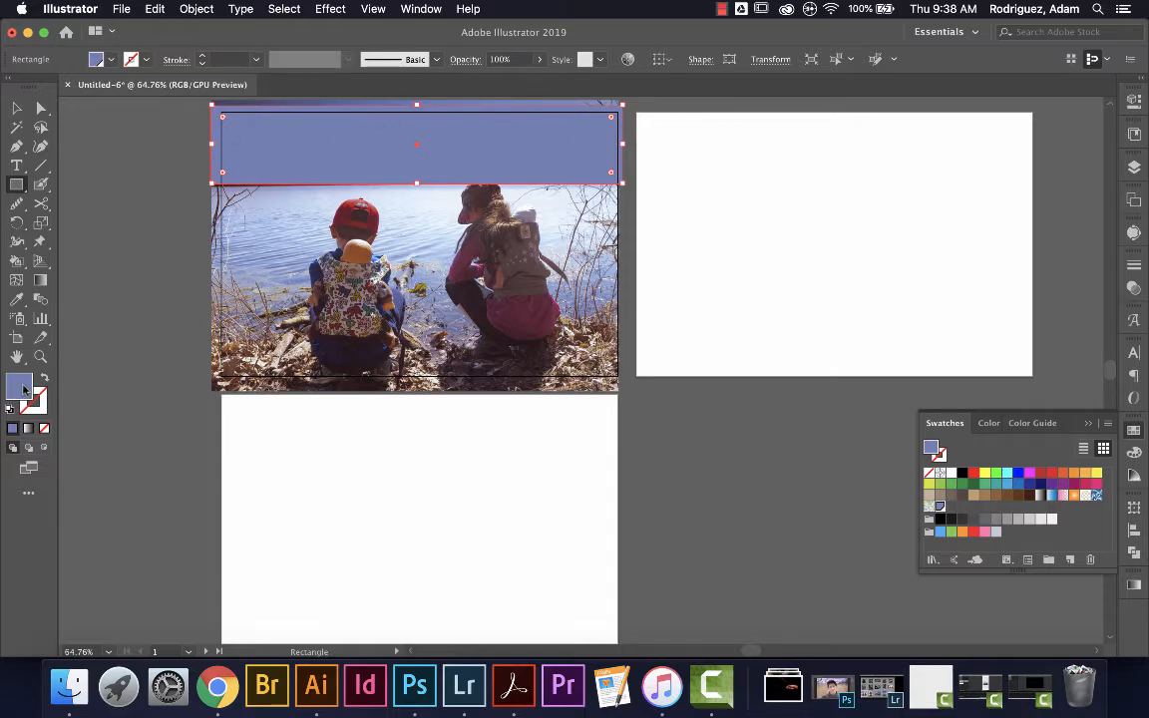
key("v")
left_click(128, 206)
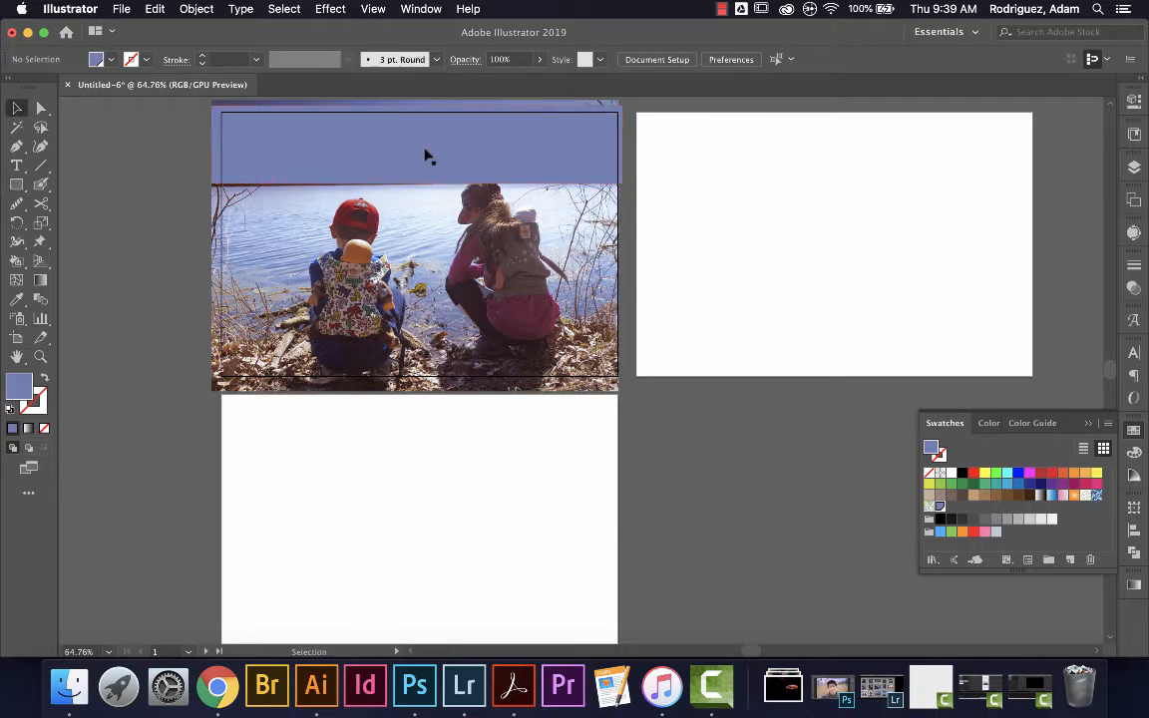
Apply a linear gradient to the sky rectangle and set its starting colour stop to the Blue swatch.
left_click(40, 282)
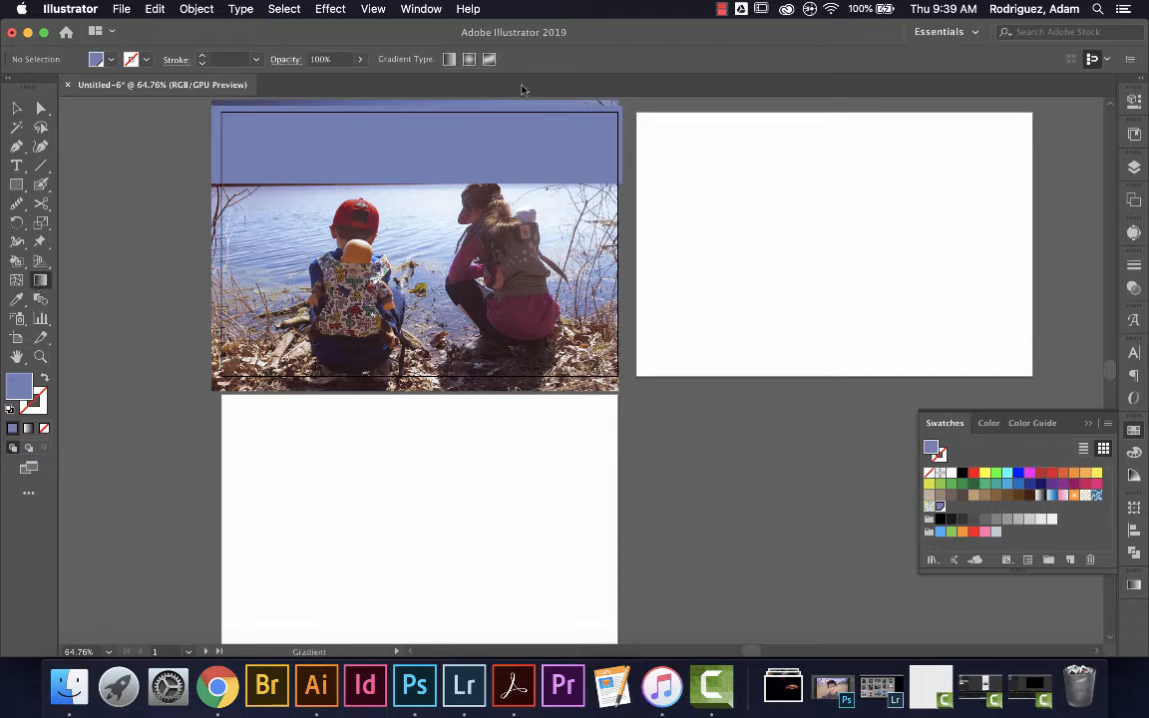
left_click(399, 139)
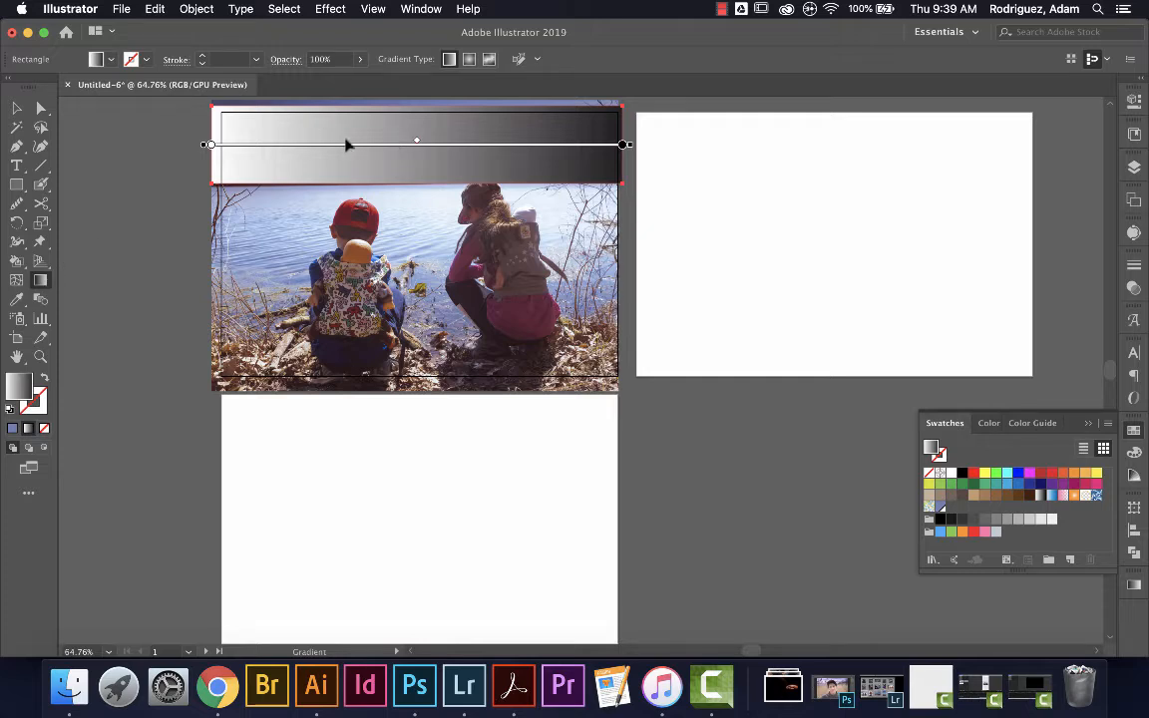
double_click(208, 145)
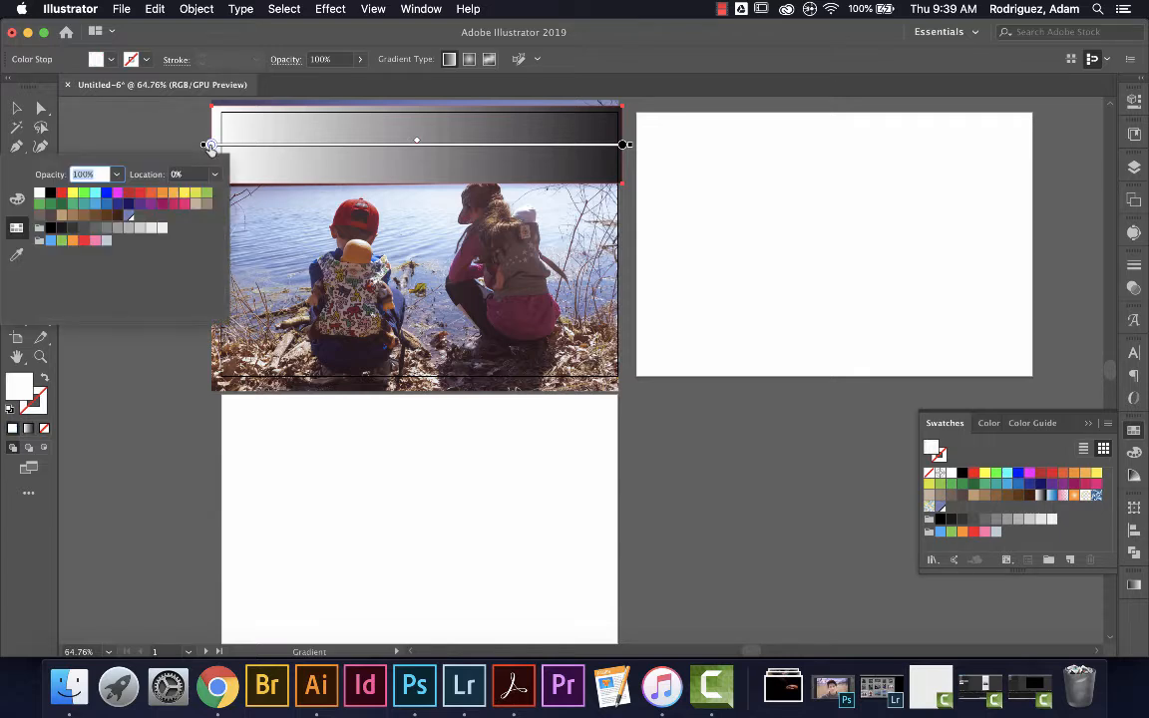
left_click(128, 216)
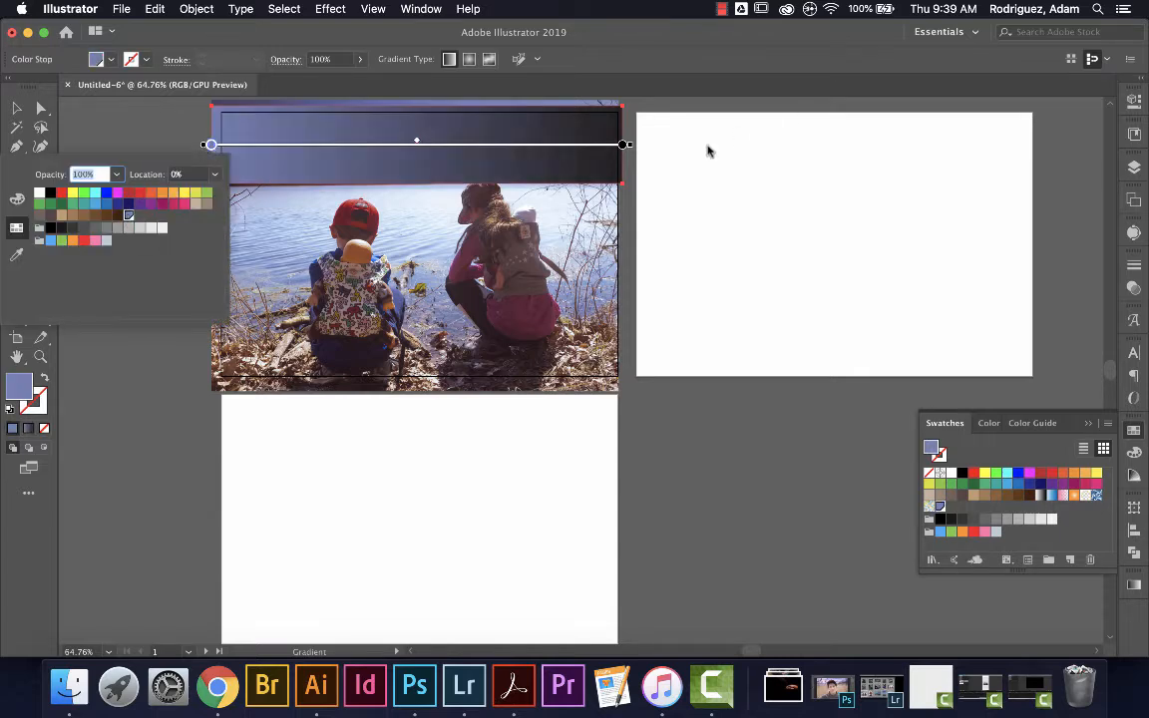
Set the gradient's end colour stop to white with 0% opacity.
double_click(622, 144)
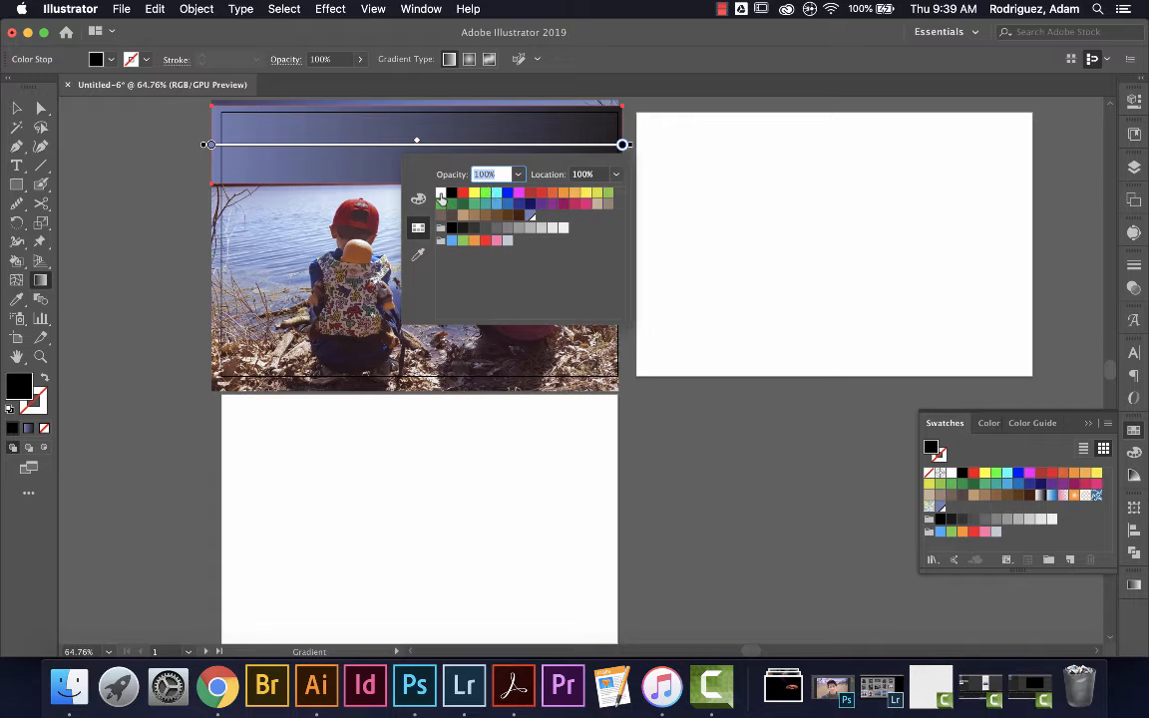
left_click(441, 197)
left_click(519, 175)
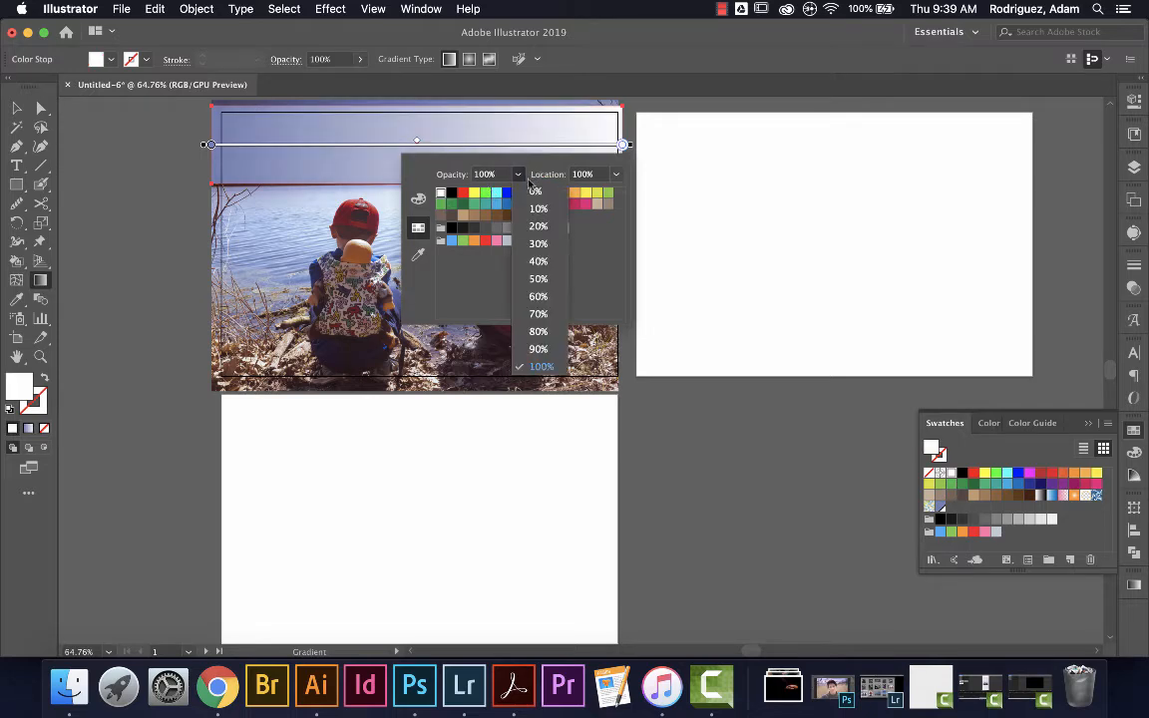
left_click(535, 190)
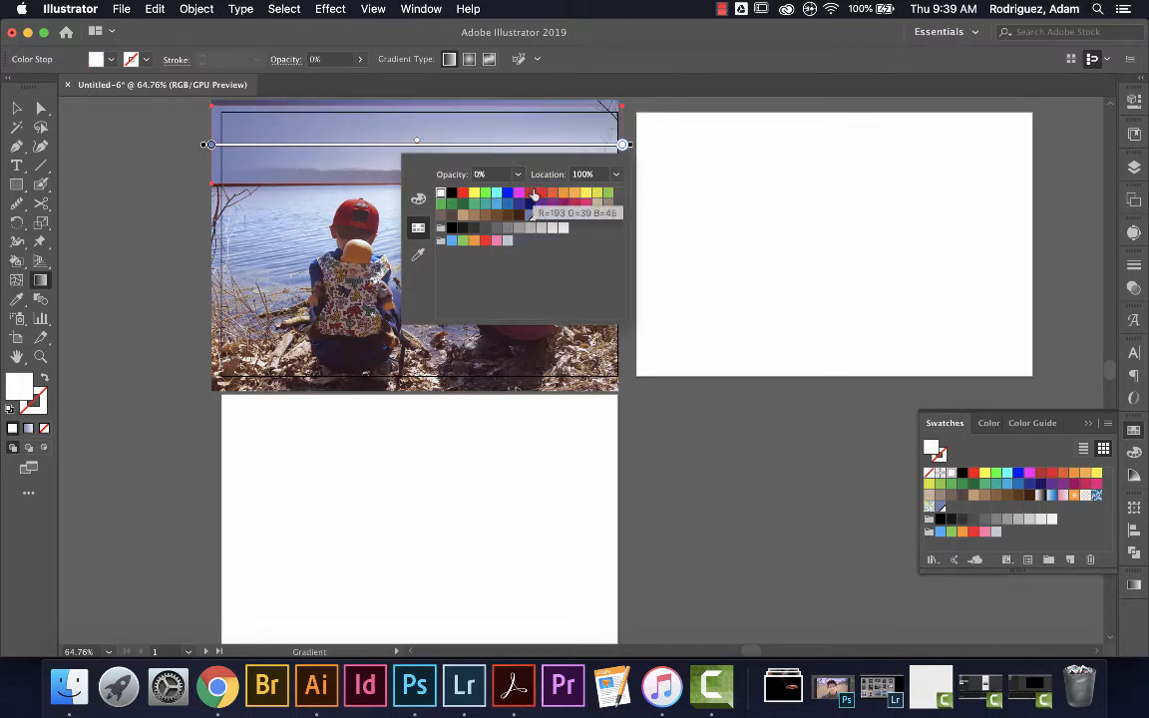
left_click(624, 144)
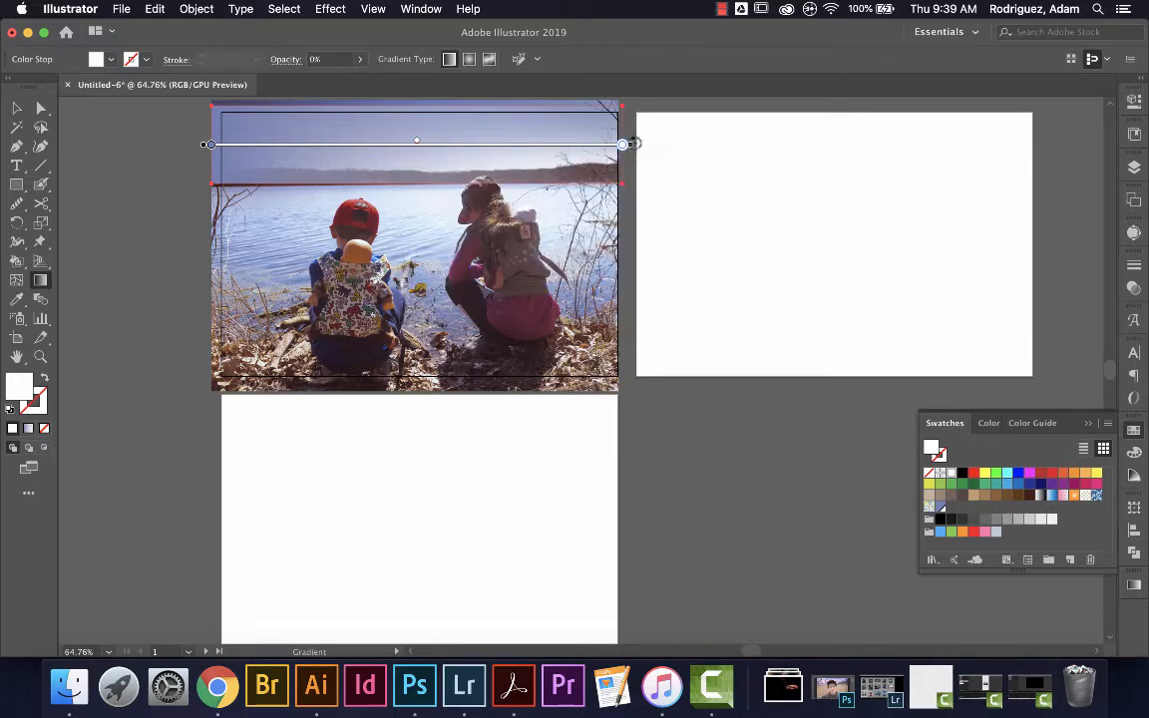
Rotate the gradient to run vertically downward, then shorten and position it so the blue fades out around the far shoreline.
mouse_move(635, 144)
left_mouse_down()
mouse_move(520, 427)
mouse_move(480, 462)
mouse_move(272, 555)
left_mouse_up()
mouse_move(265, 509)
left_mouse_down()
mouse_move(219, 509)
mouse_move(412, 509)
left_mouse_up()
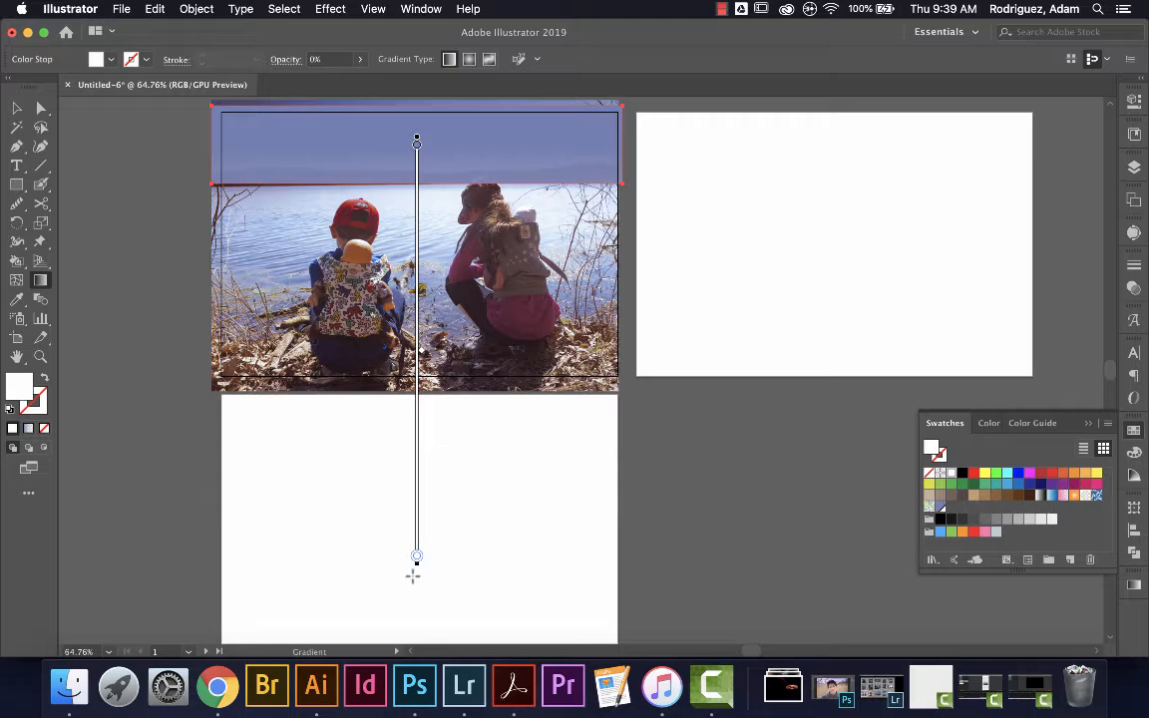
left_click_drag(418, 562, 418, 199)
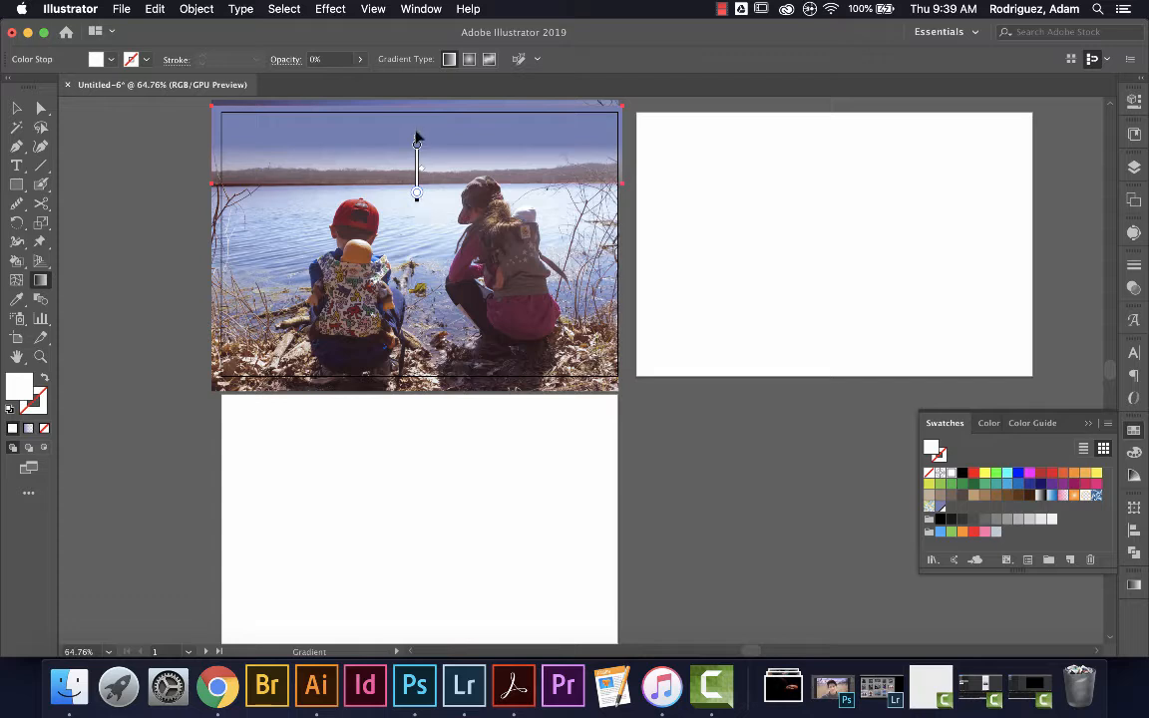
mouse_move(417, 137)
left_mouse_down()
mouse_move(418, 109)
mouse_move(417, 188)
mouse_move(416, 127)
left_mouse_up()
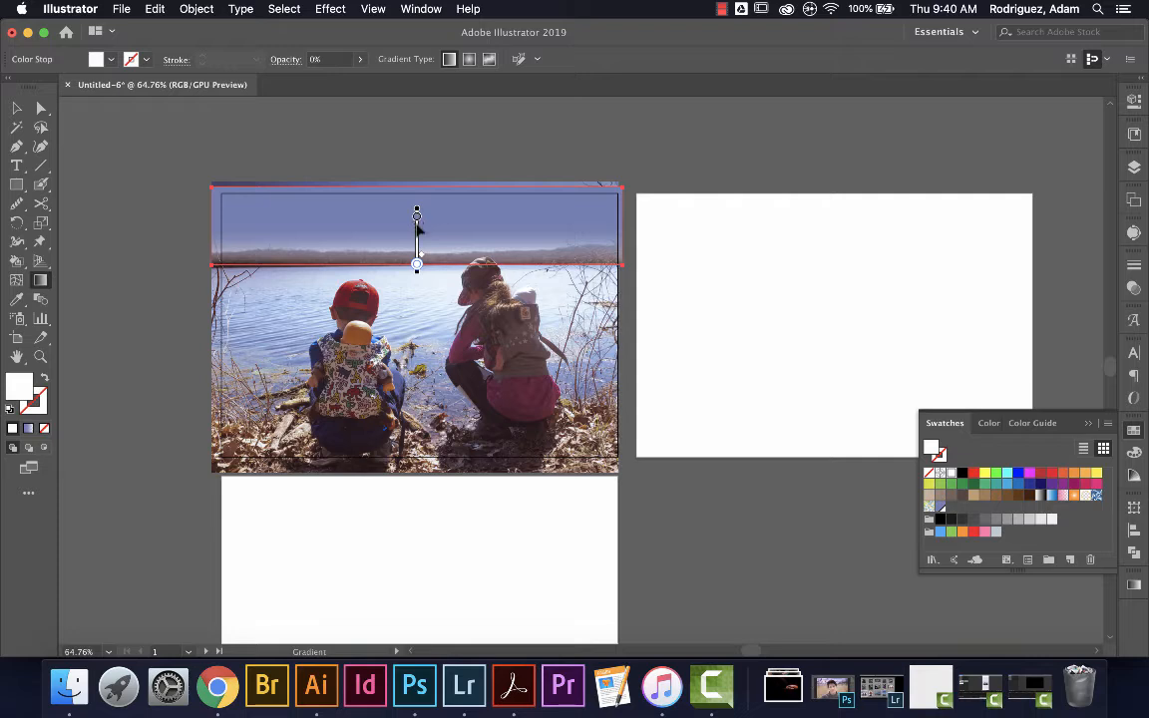
left_click_drag(416, 229, 417, 238)
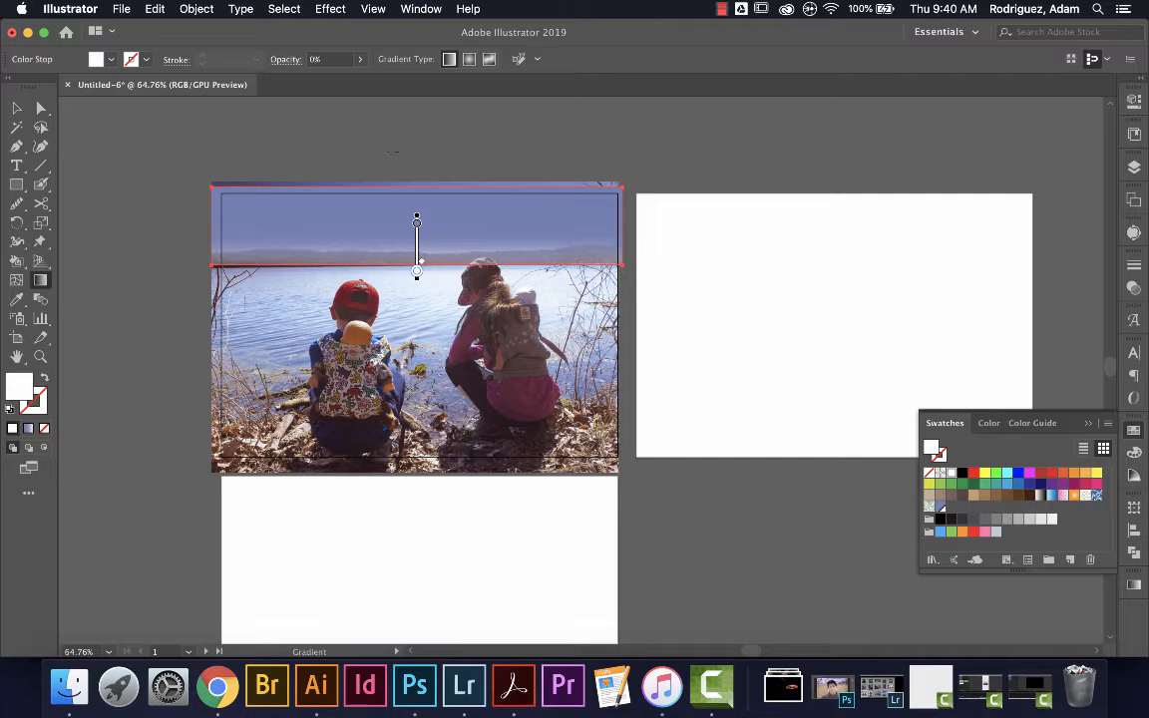
Deselect the rectangle, preview the first artboard in Presentation Mode, and return to the normal view.
left_click(17, 108)
left_click(112, 181)
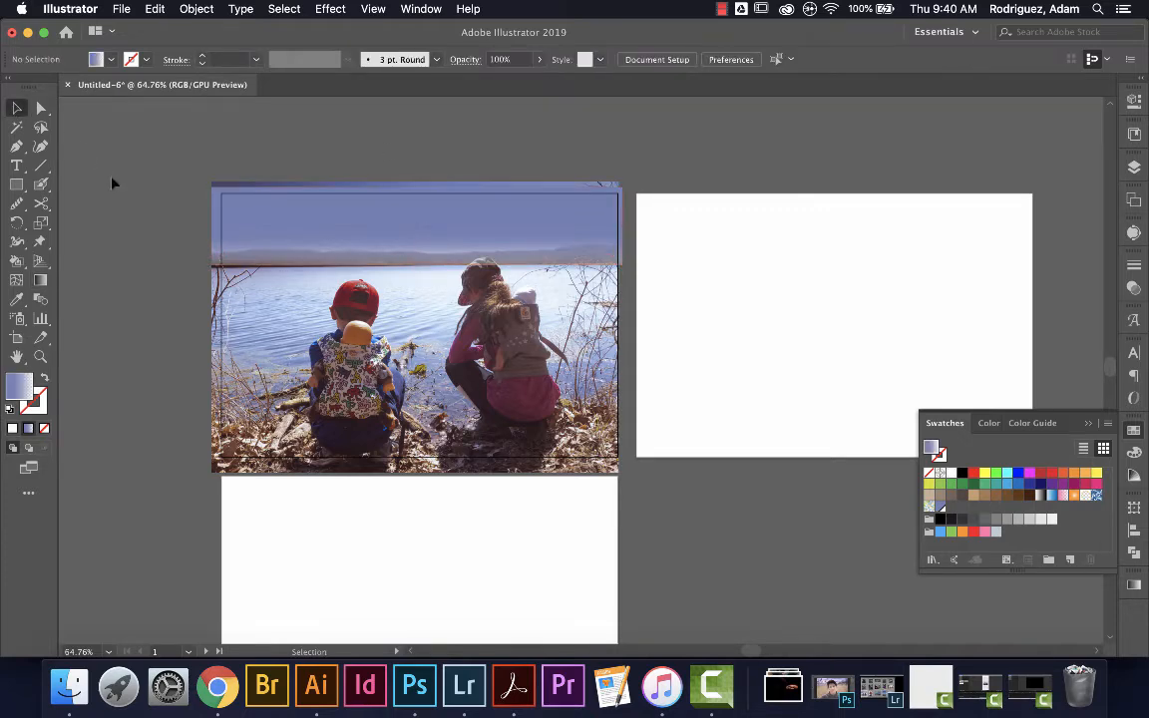
left_click(29, 470)
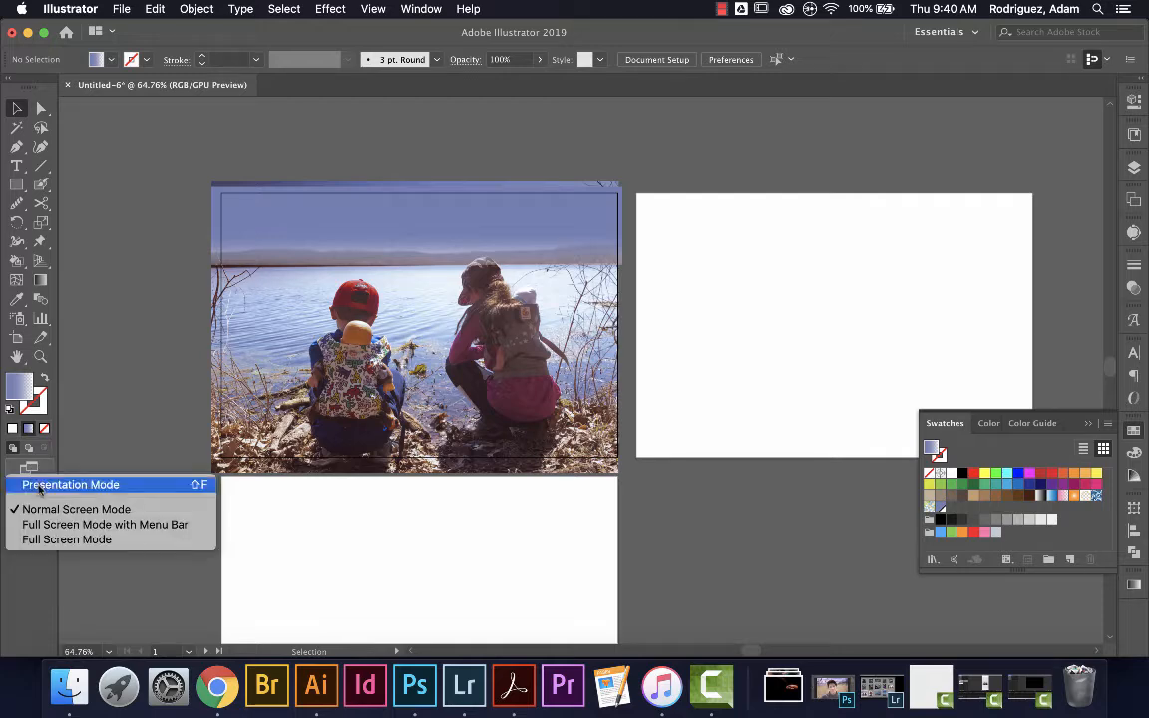
left_click(40, 485)
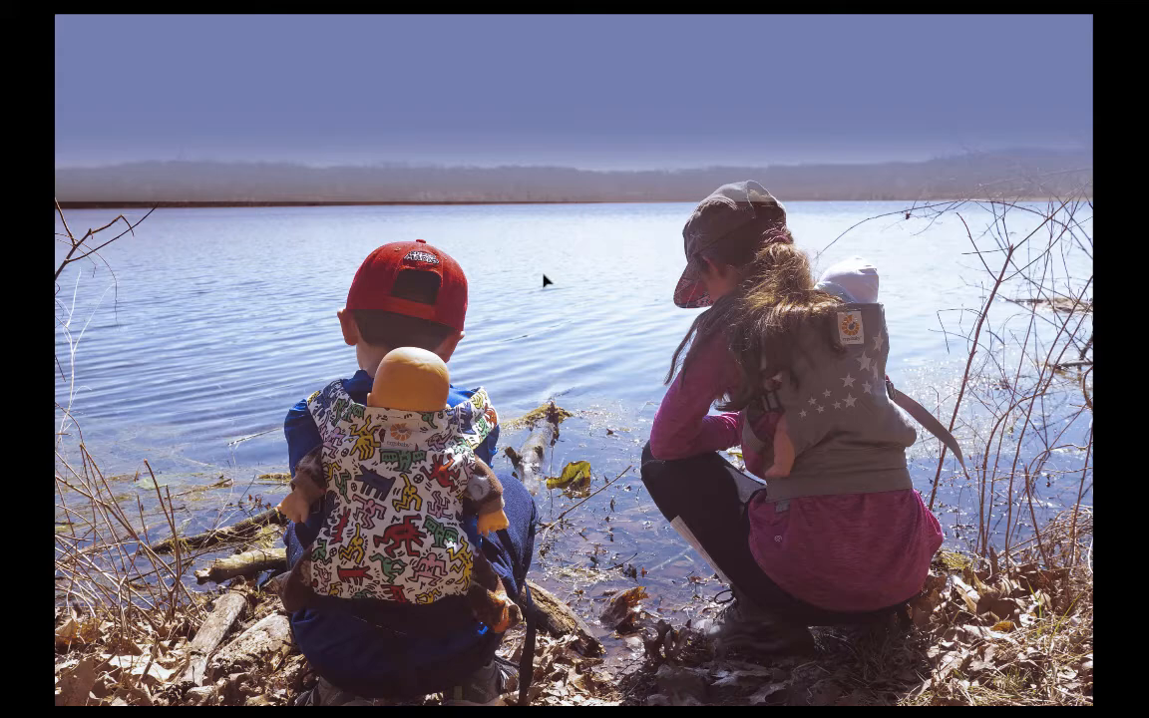
key("Escape")
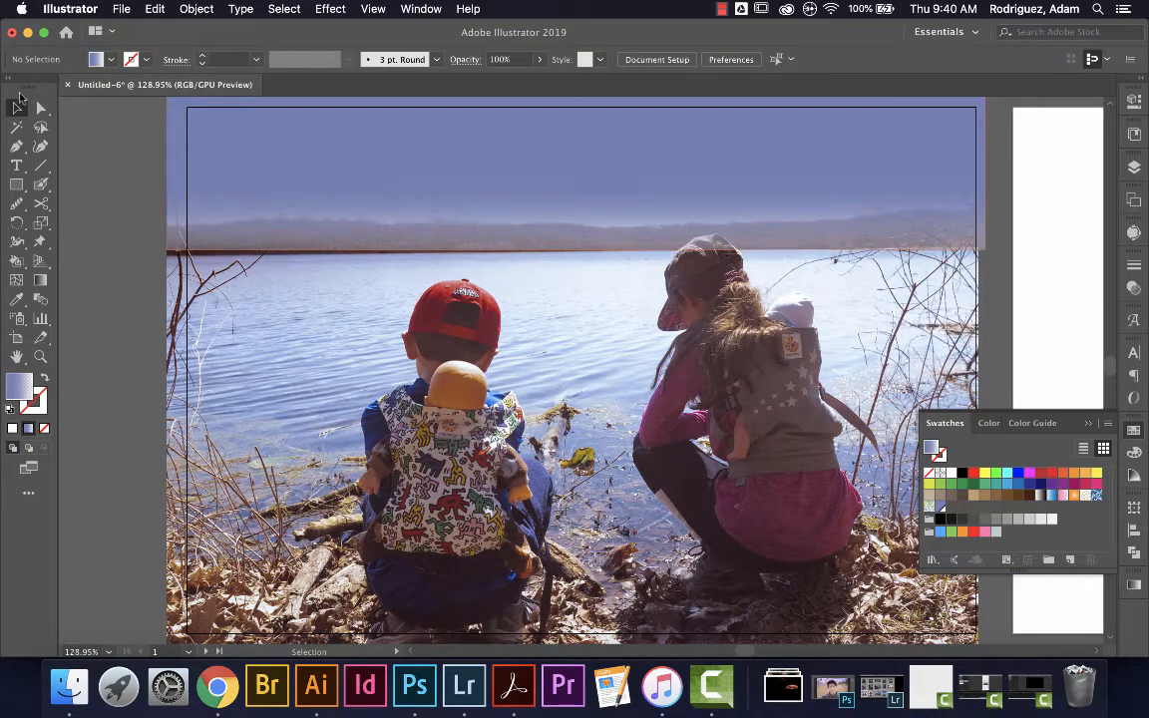
Extend the gradient rectangle's lower edge slightly below the far shoreline and activate the Eraser tool.
left_click(380, 228)
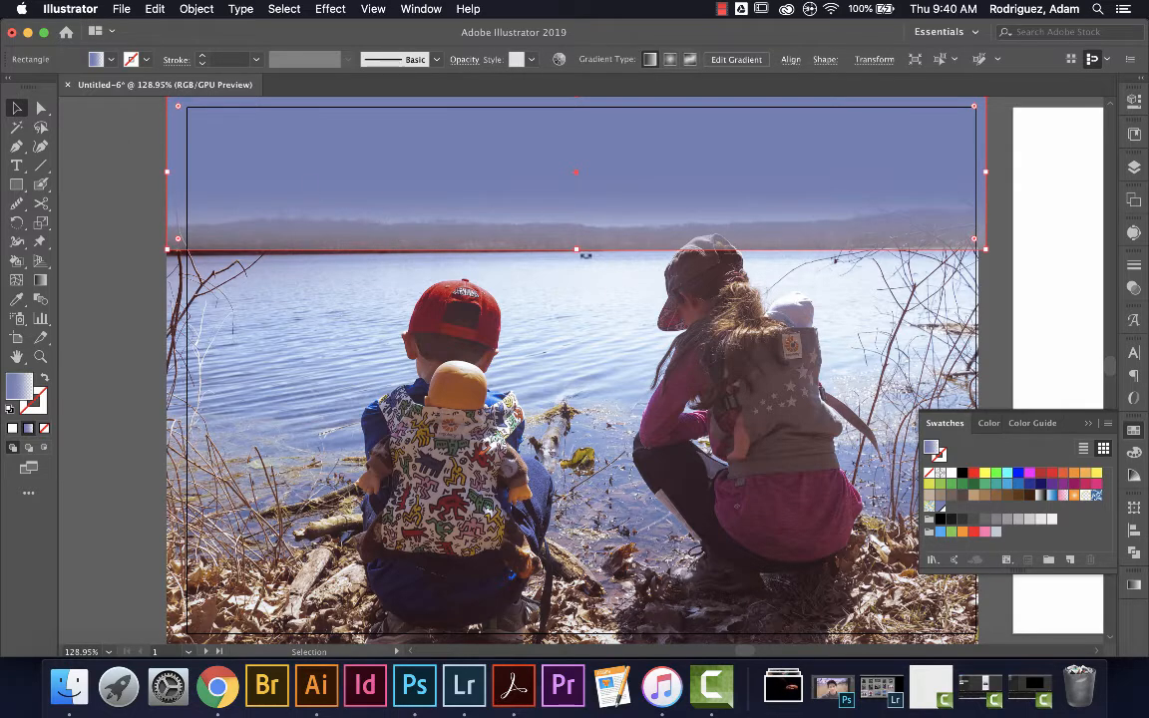
left_click_drag(576, 248, 575, 259)
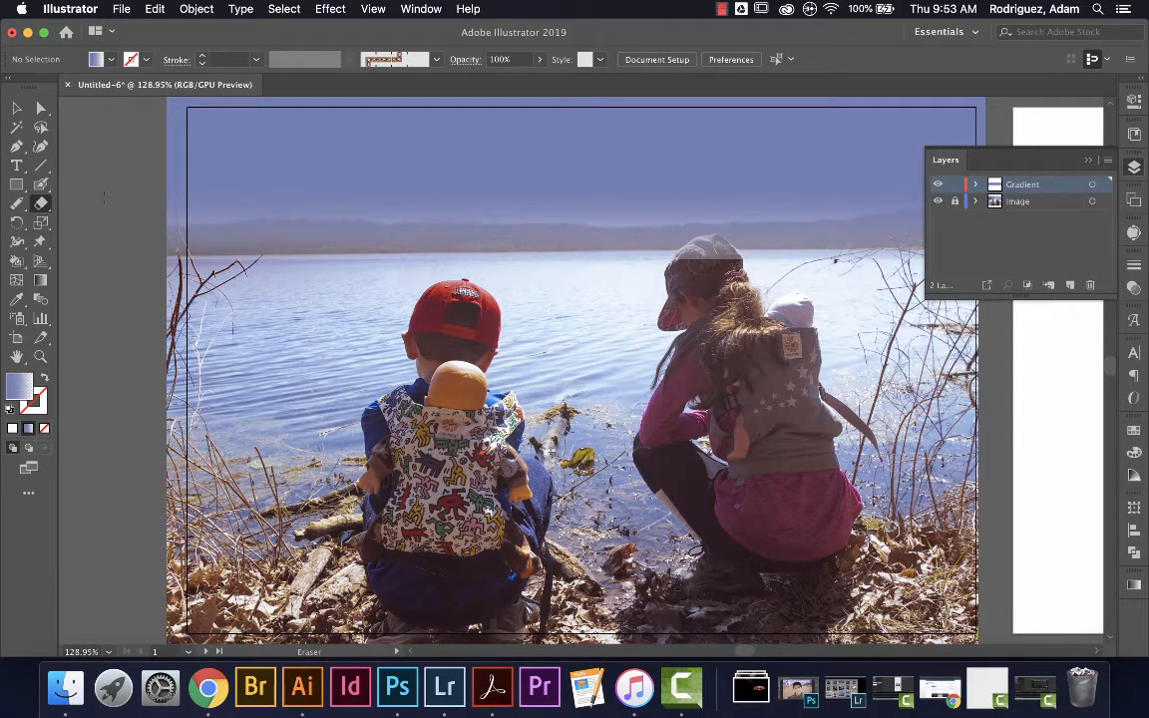
left_click(44, 206)
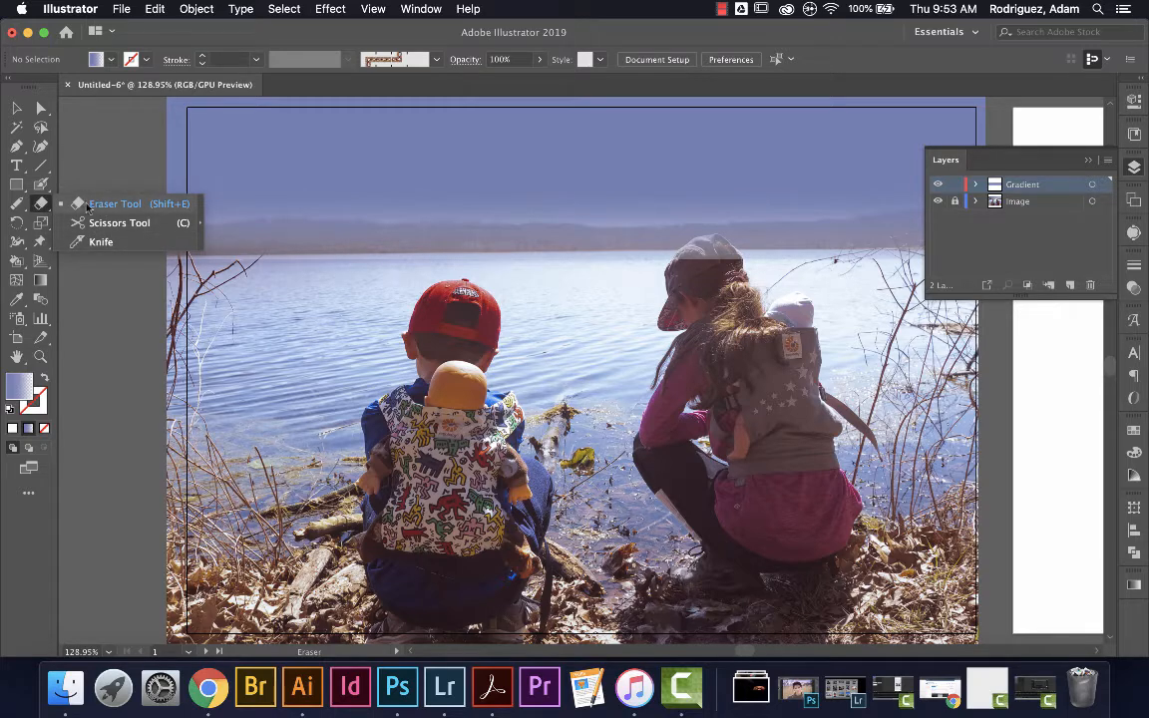
left_click(88, 205)
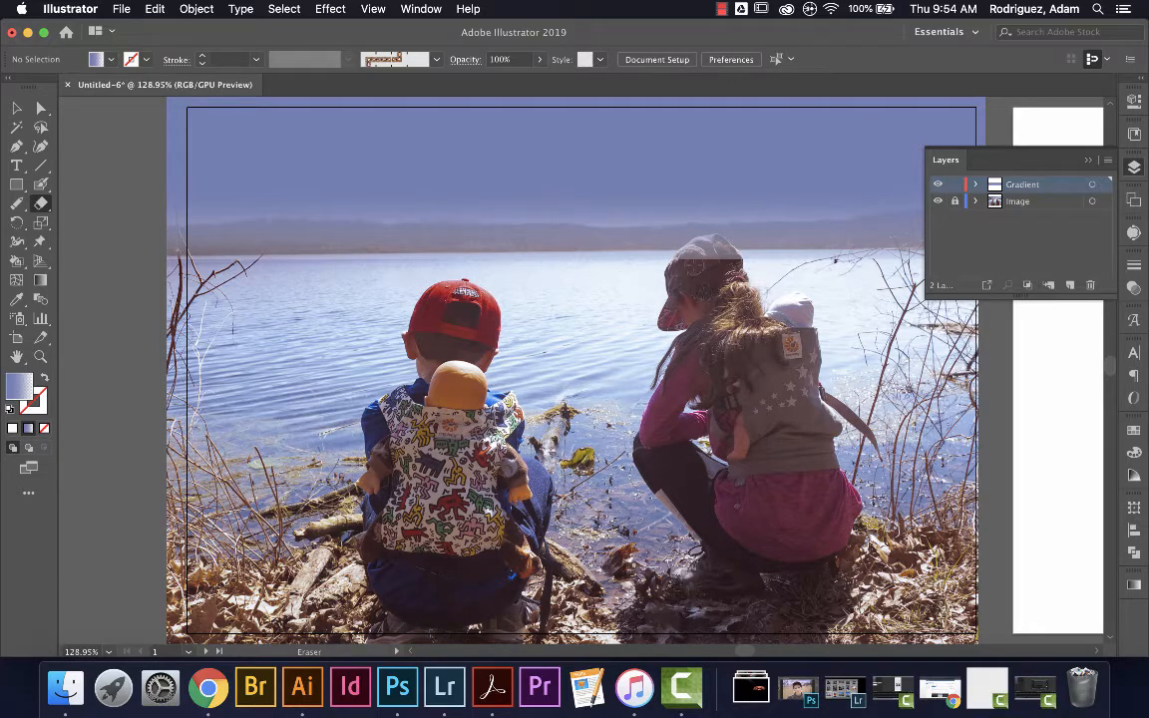
Erase the gradient's edge where it overlaps the girl's cap and lock the Gradient layer.
mouse_move(682, 265)
left_mouse_down()
mouse_move(715, 245)
mouse_move(736, 261)
mouse_move(684, 258)
mouse_move(690, 267)
left_mouse_up()
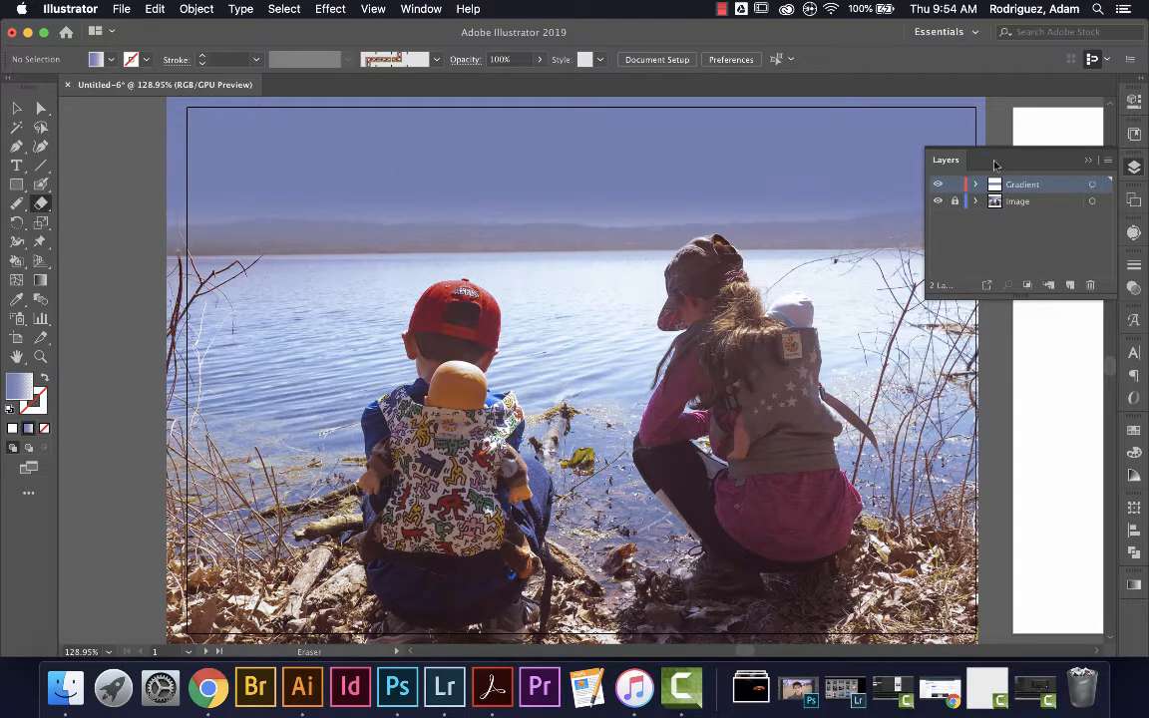
left_click(955, 185)
Add a new layer above the Gradient layer and name it Text.
left_click(1070, 286)
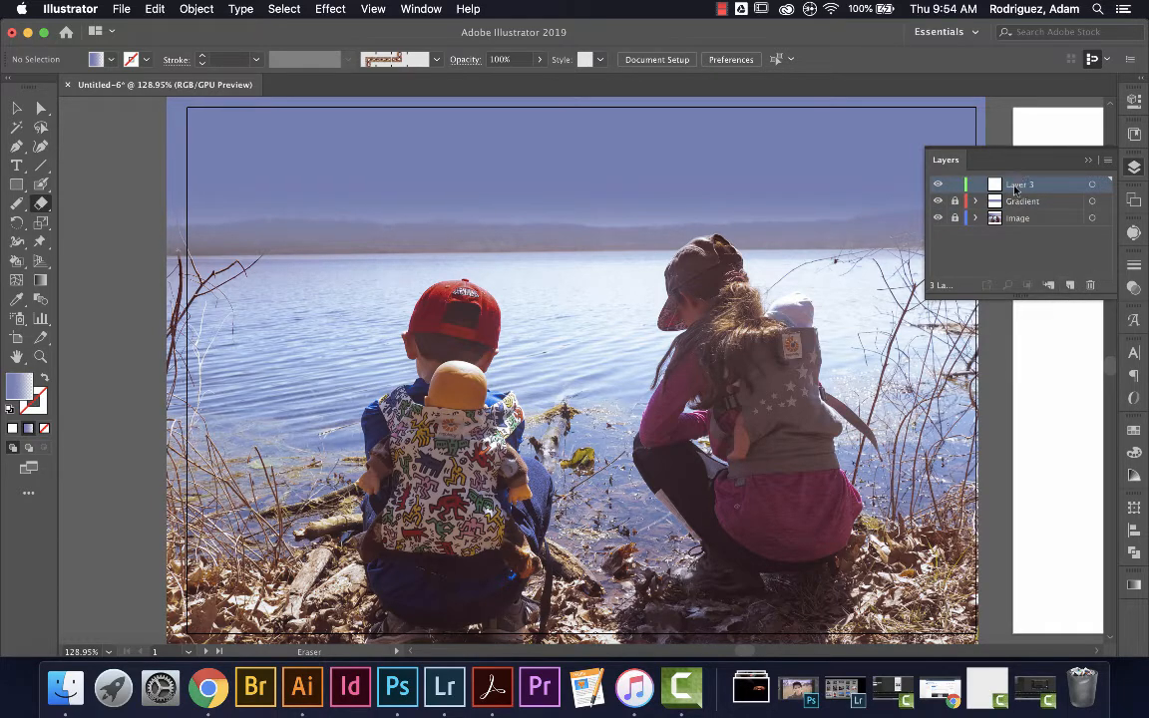
double_click(1020, 185)
type("Text")
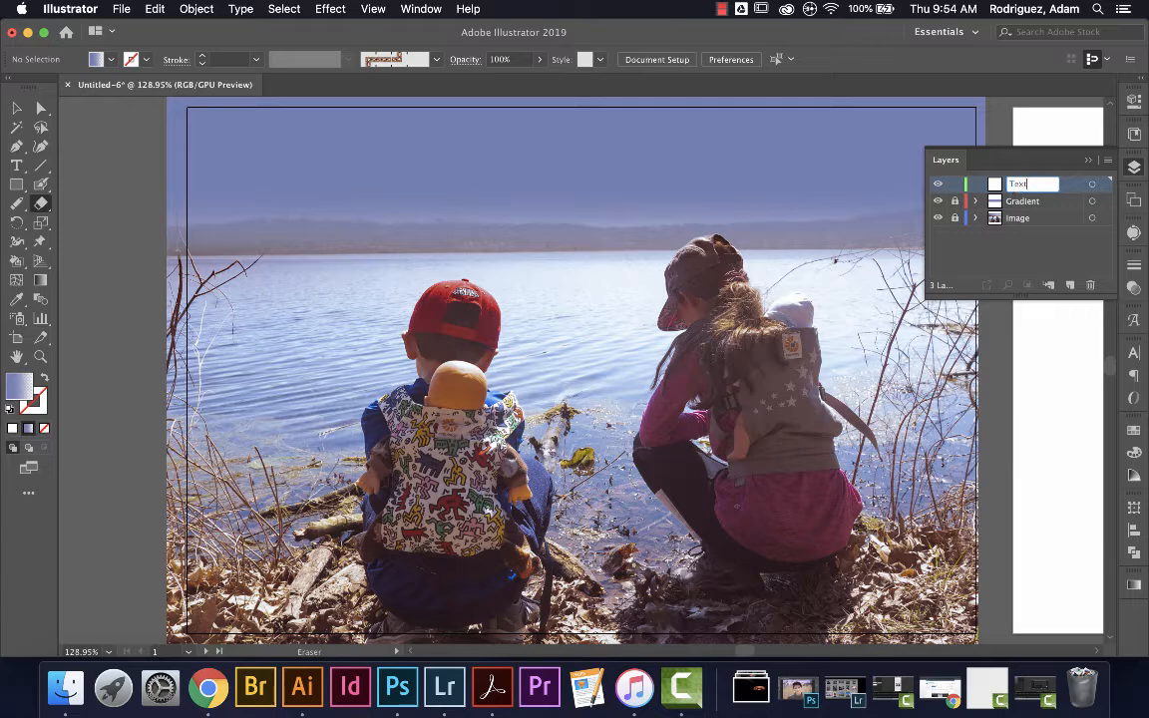
key("Return")
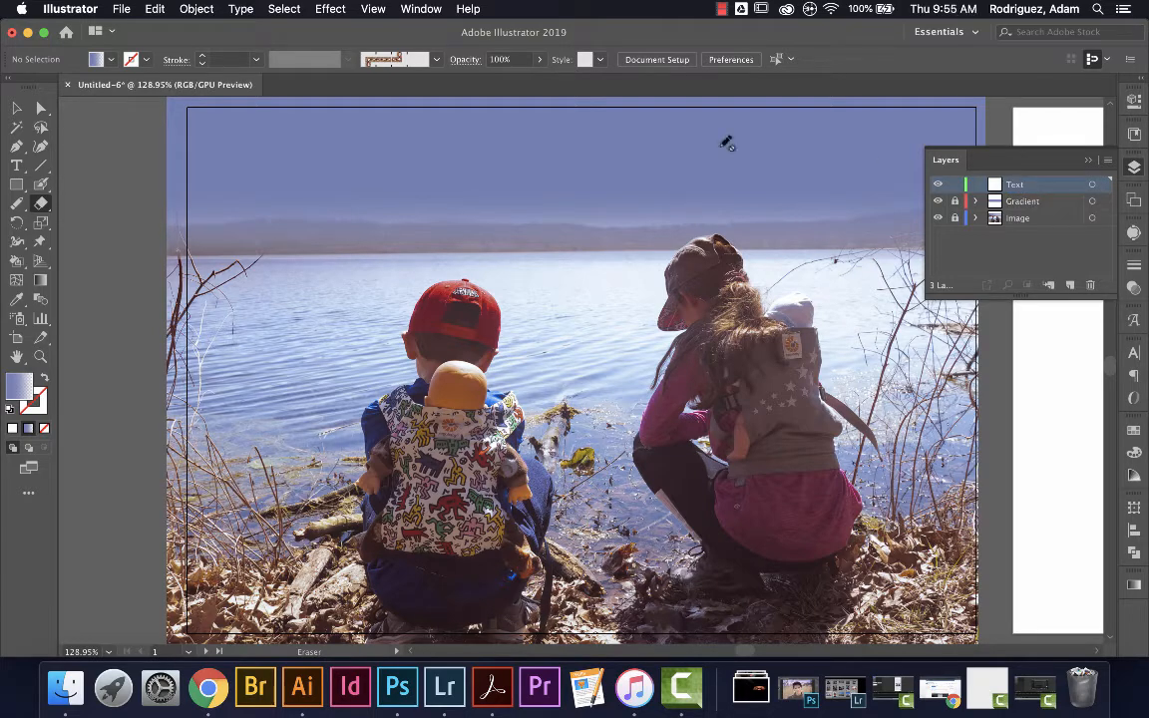
Add a line of point text reading "No matter how far you go..." in the sky area of the first artboard.
left_click(17, 166)
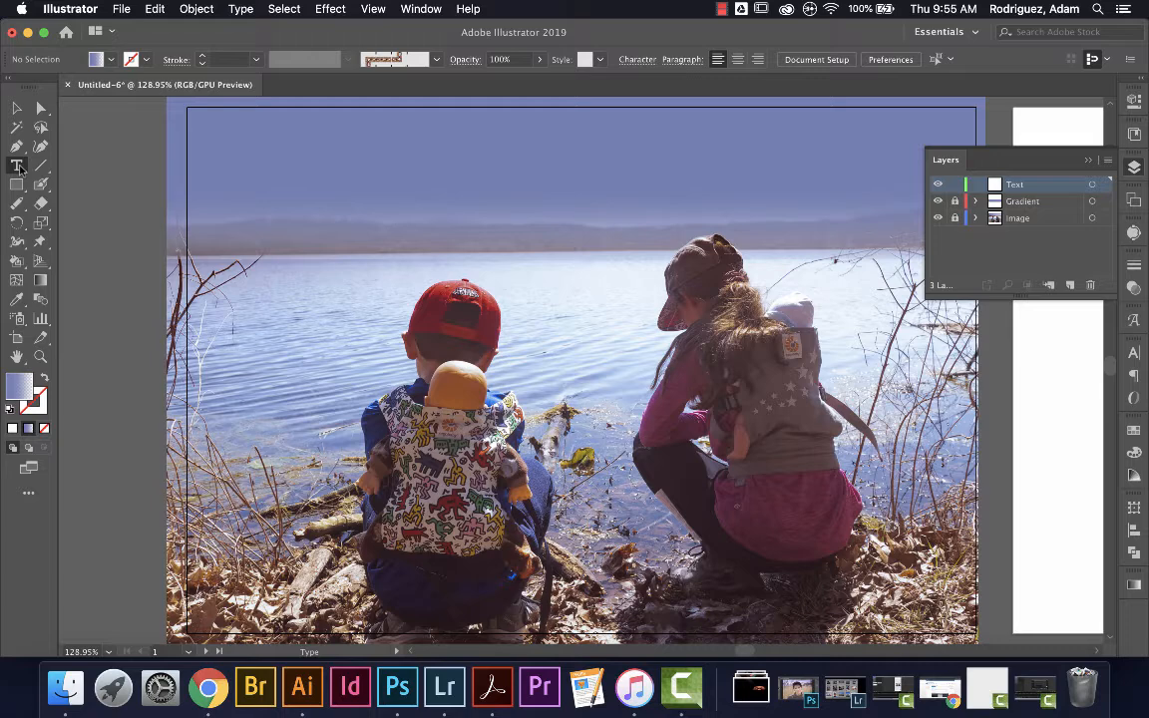
left_click(375, 148)
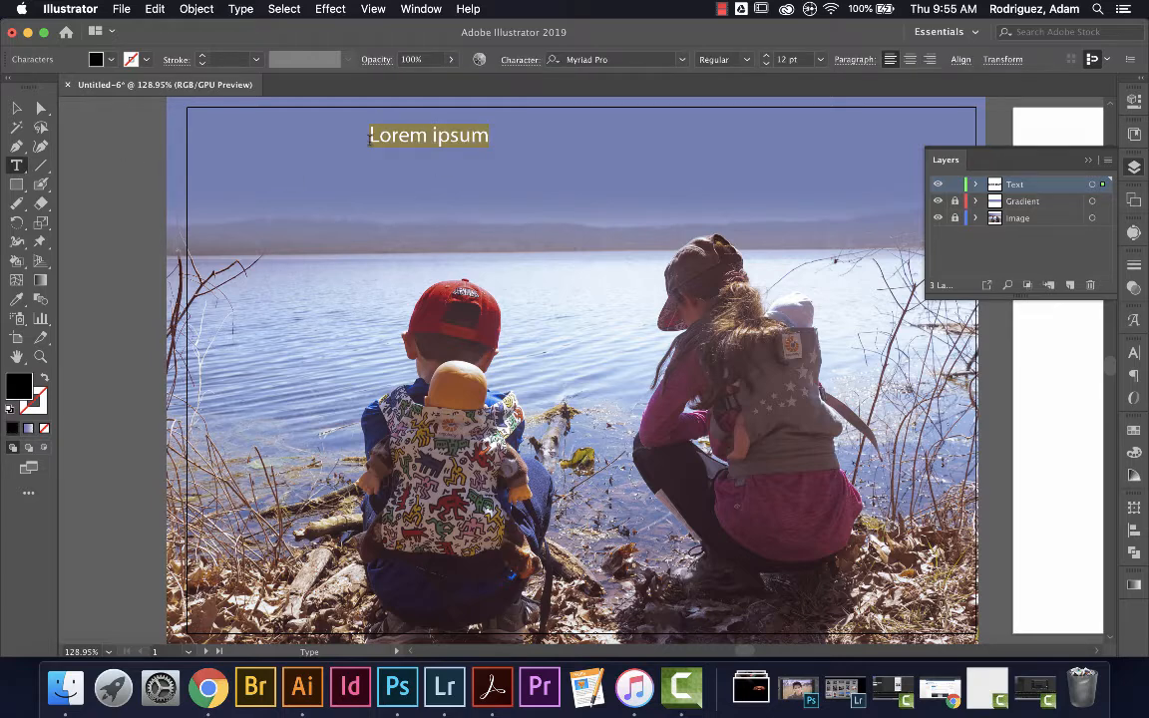
type("No matter h")
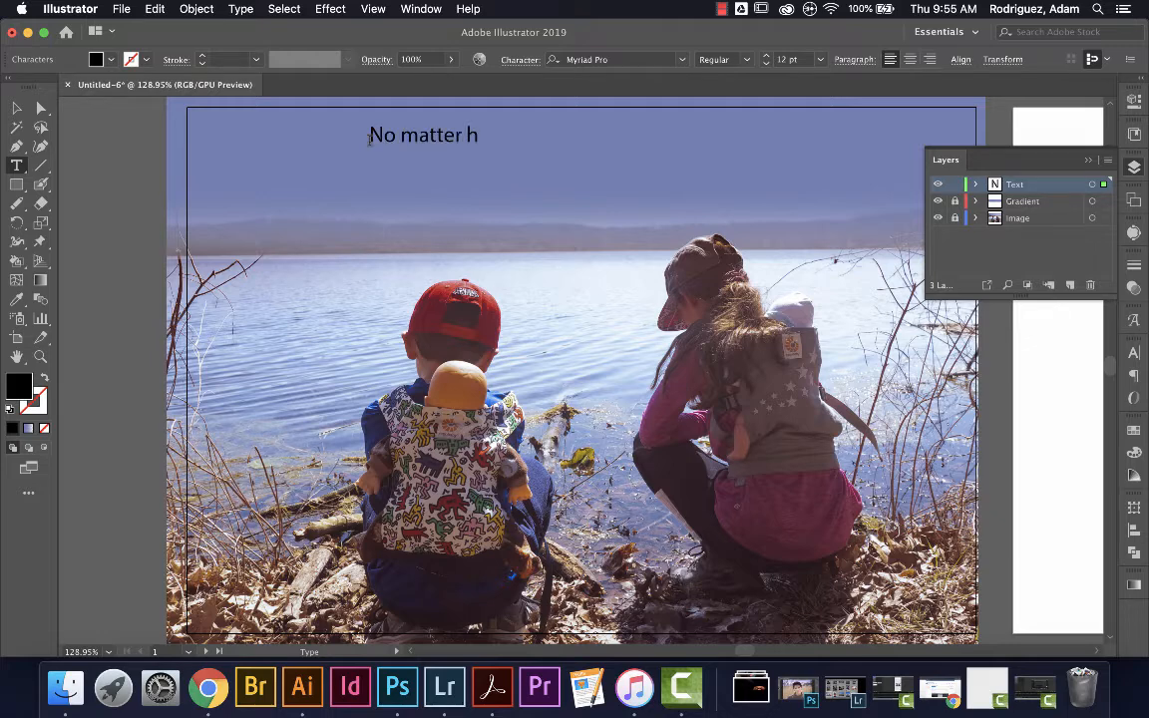
type("ow far you go...")
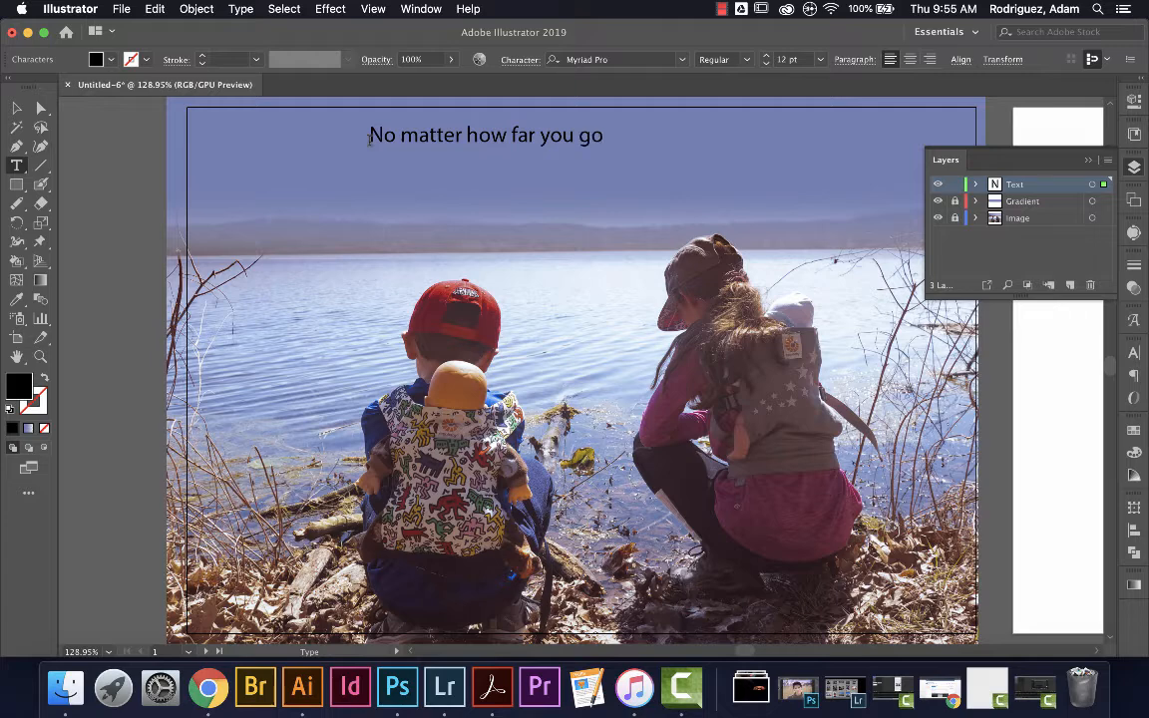
Set the font of the whole "No matter how far you go..." line to Satisfy Regular.
triple_click(423, 138)
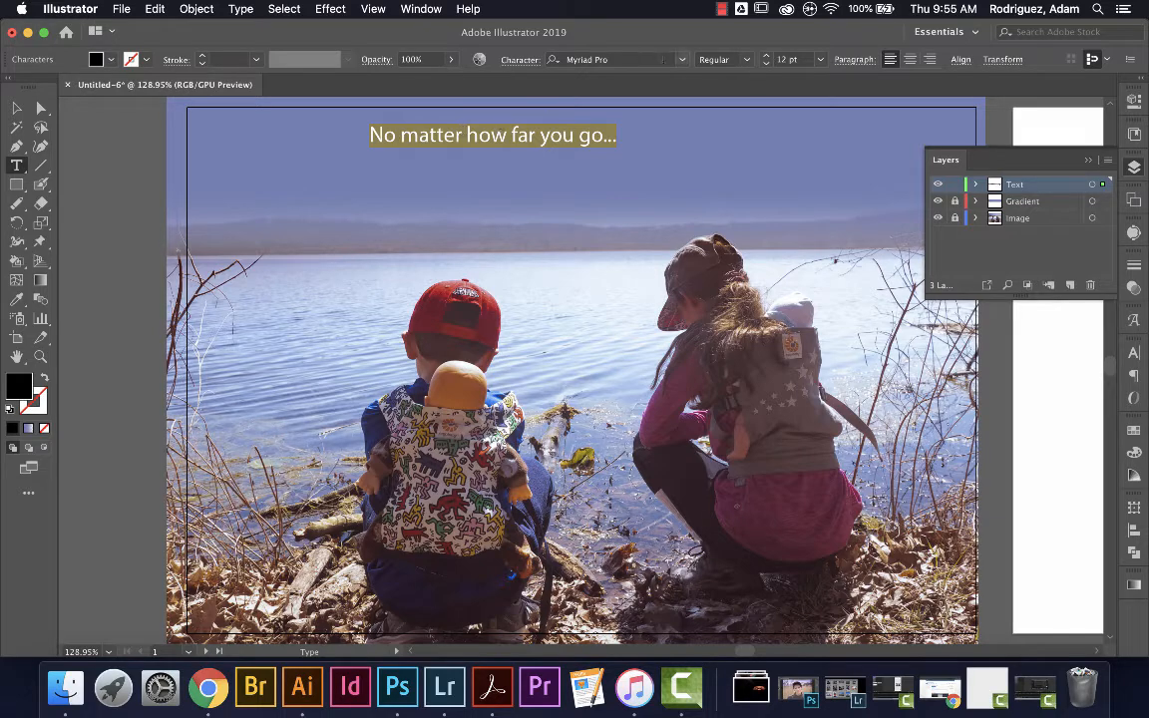
left_click(614, 59)
scroll(655, 187, "up", 2)
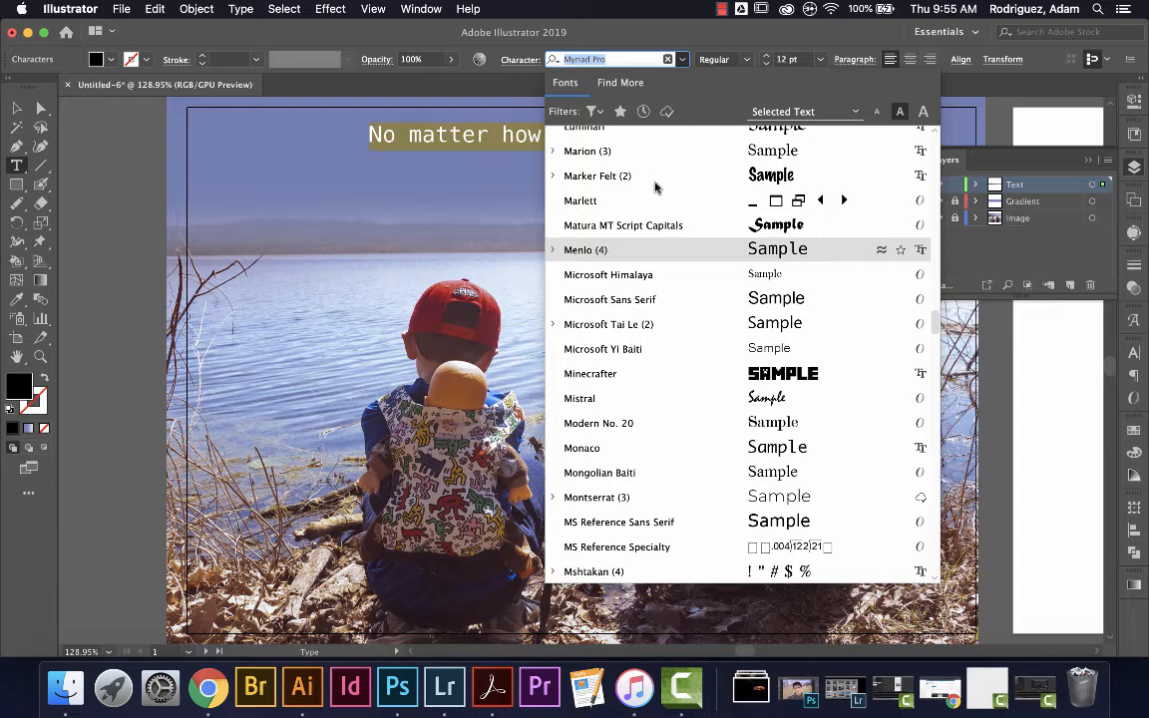
type("s")
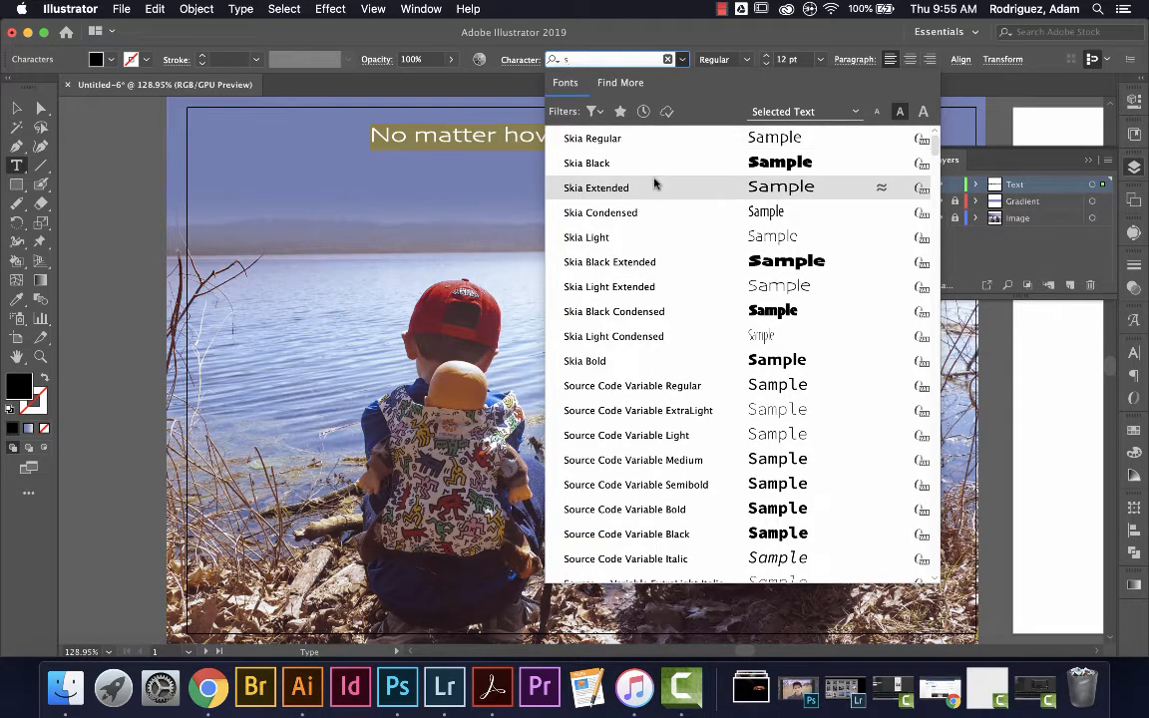
scroll(658, 330, "down", 2)
scroll(658, 333, "down", 8)
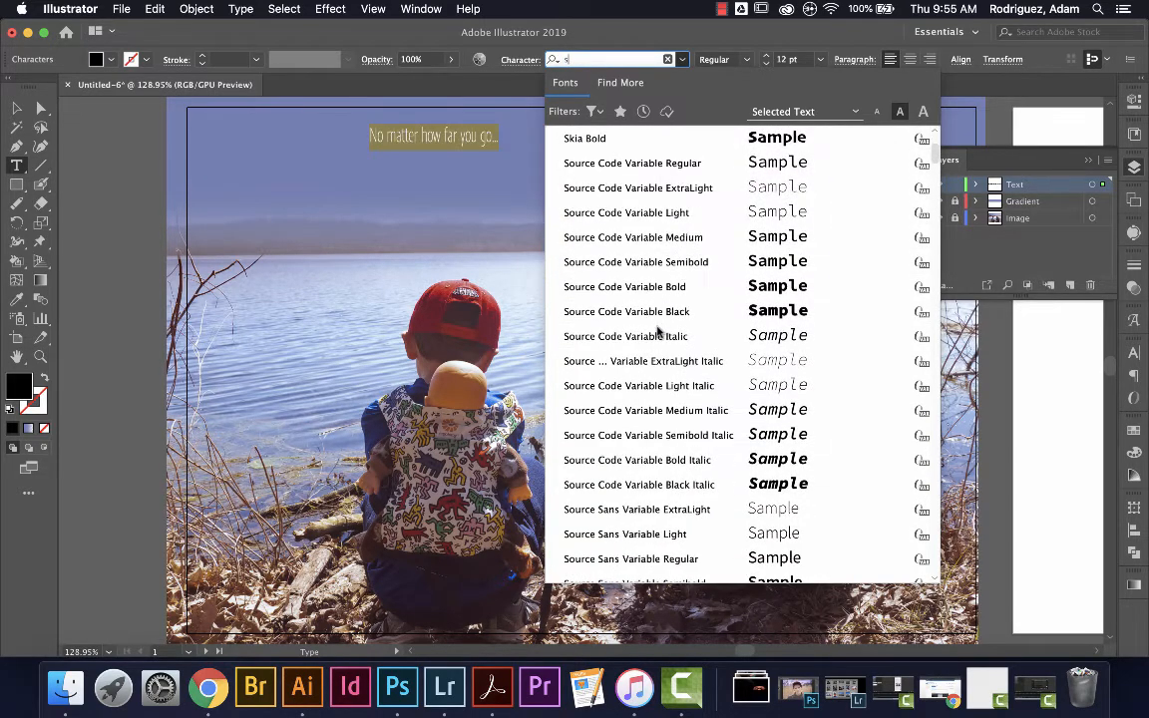
scroll(658, 330, "down", 3)
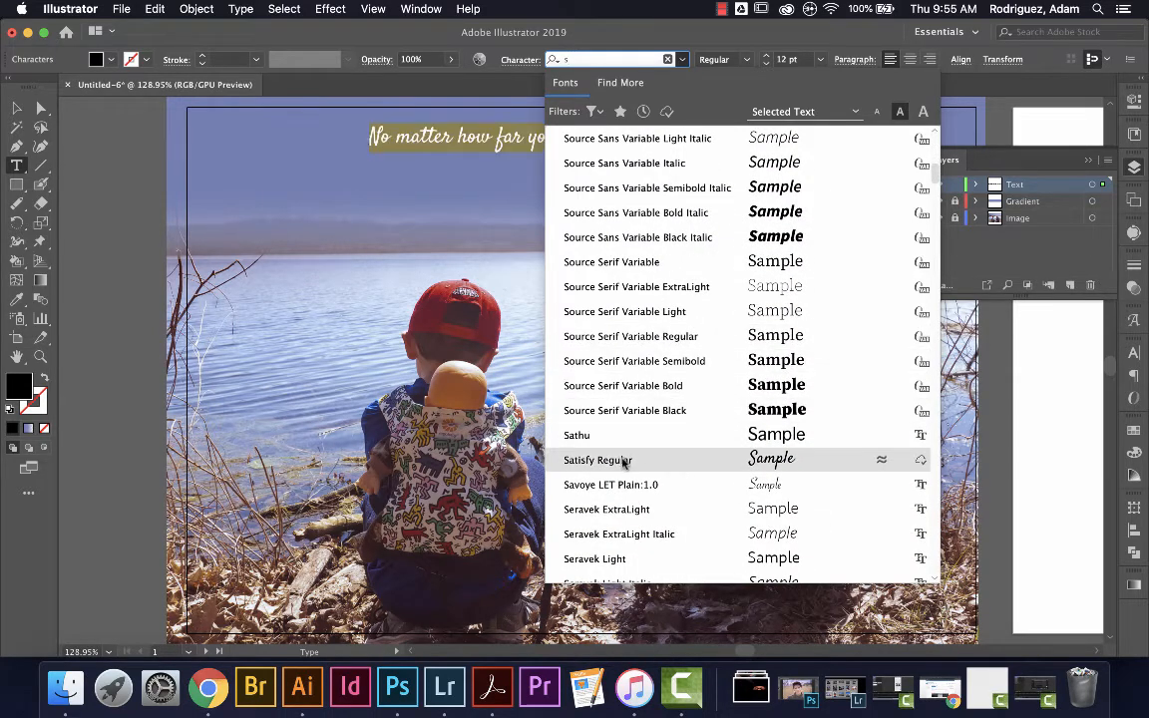
left_click(625, 463)
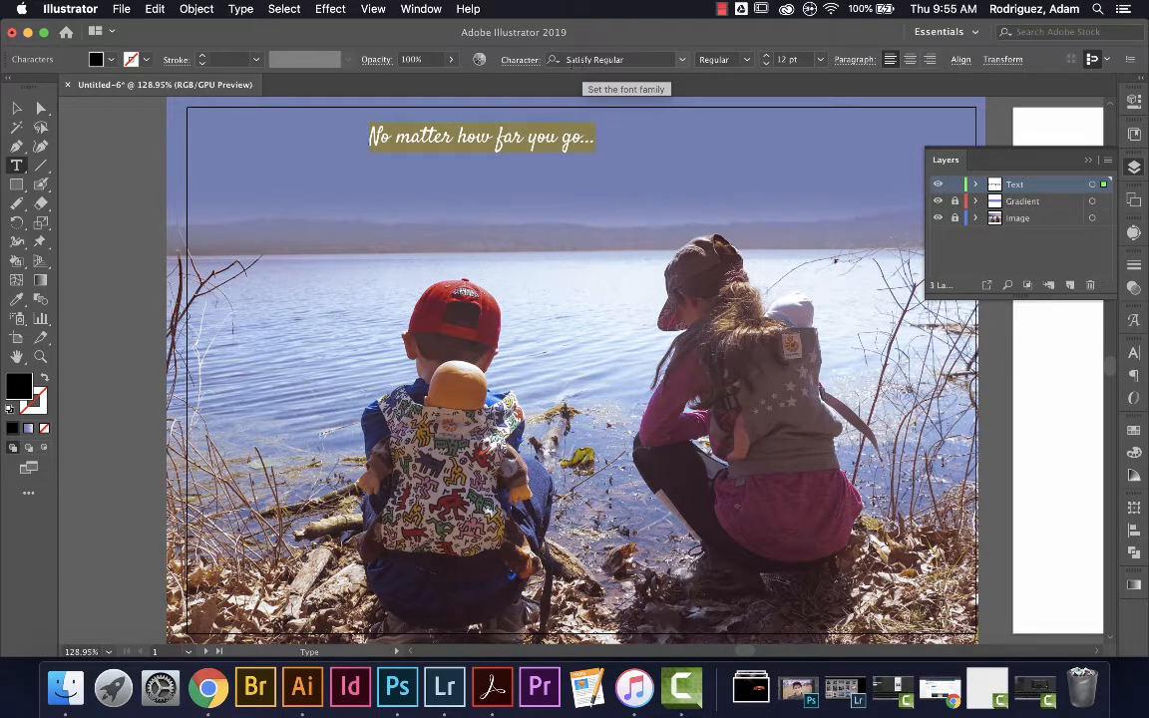
Look through the additional Adobe fonts offered for activation and their filter options, then close the font list.
left_click(682, 62)
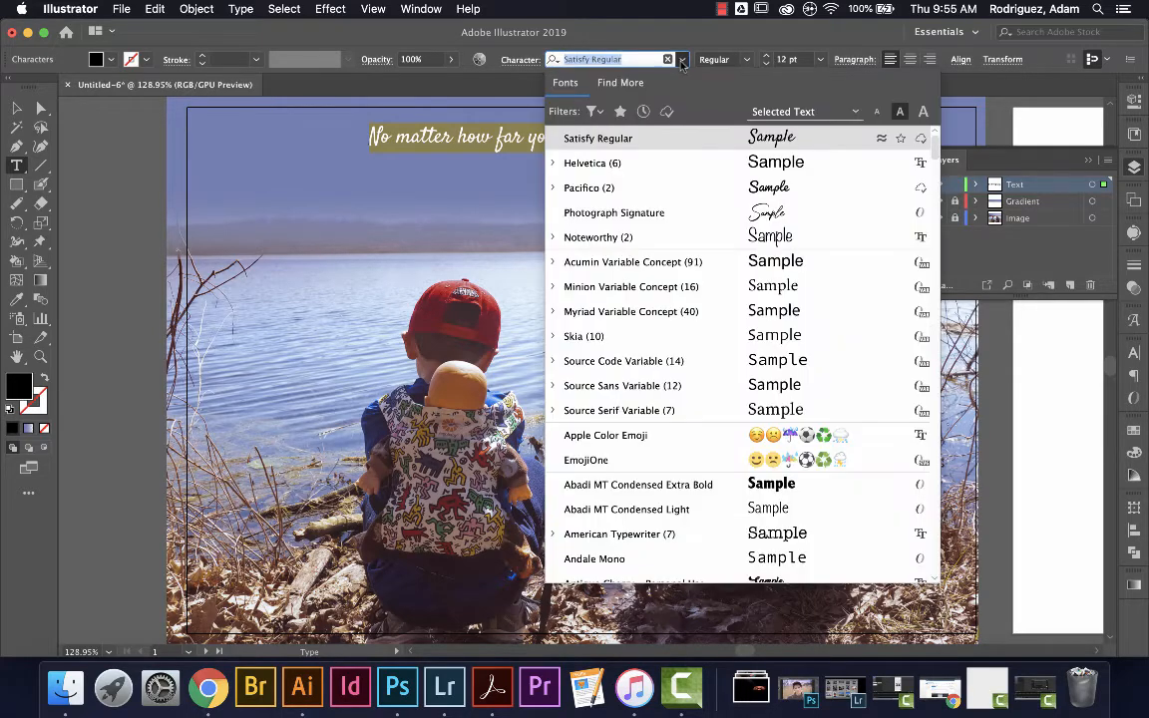
left_click(611, 85)
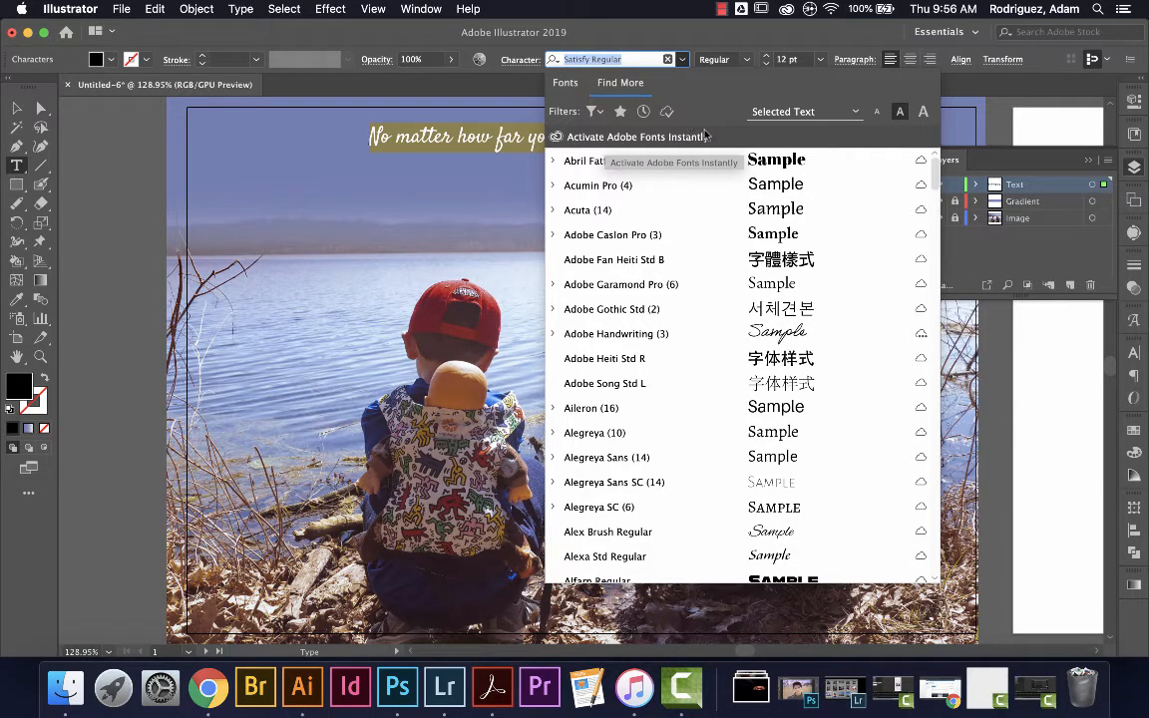
left_click(605, 112)
left_click(605, 112)
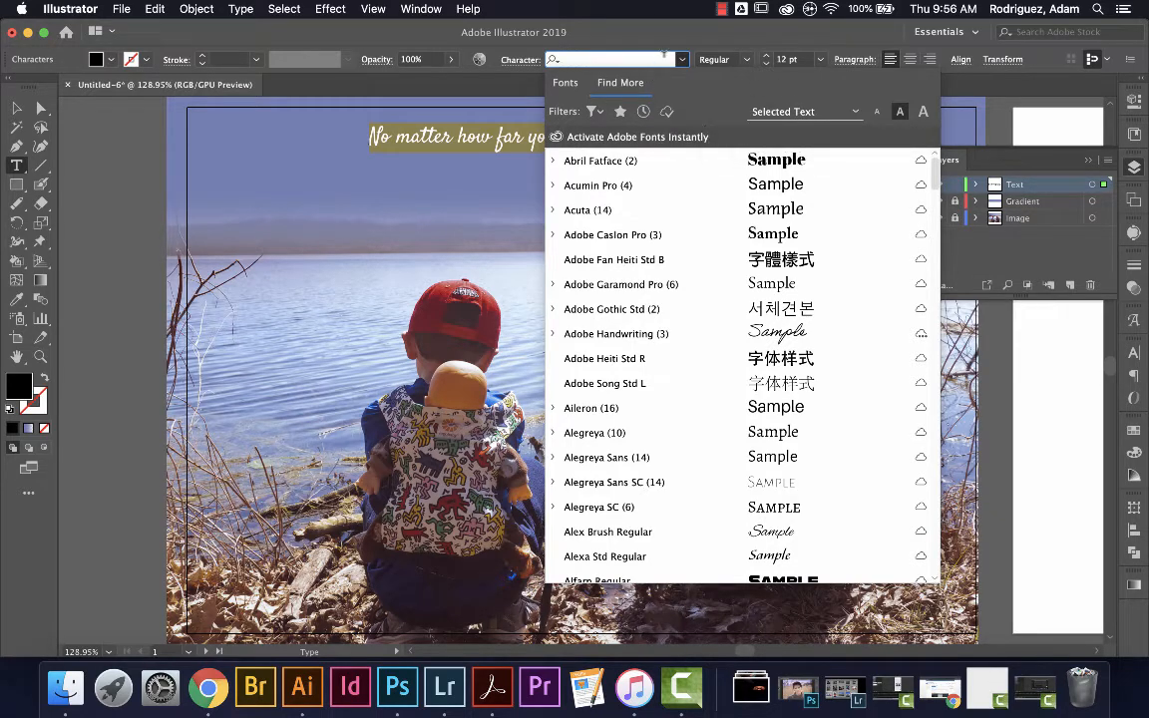
left_click(682, 61)
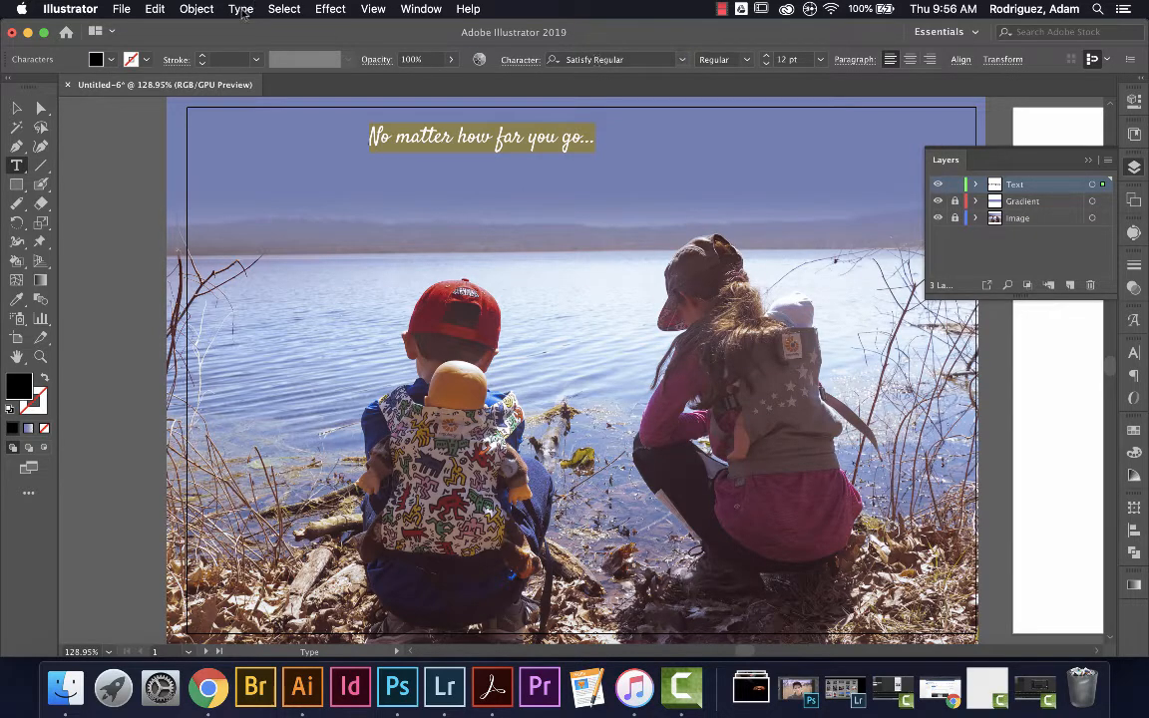
Browse the Adobe Fonts website in Chrome, view the Source Han Sans Korean family, and return to Illustrator.
left_click(241, 9)
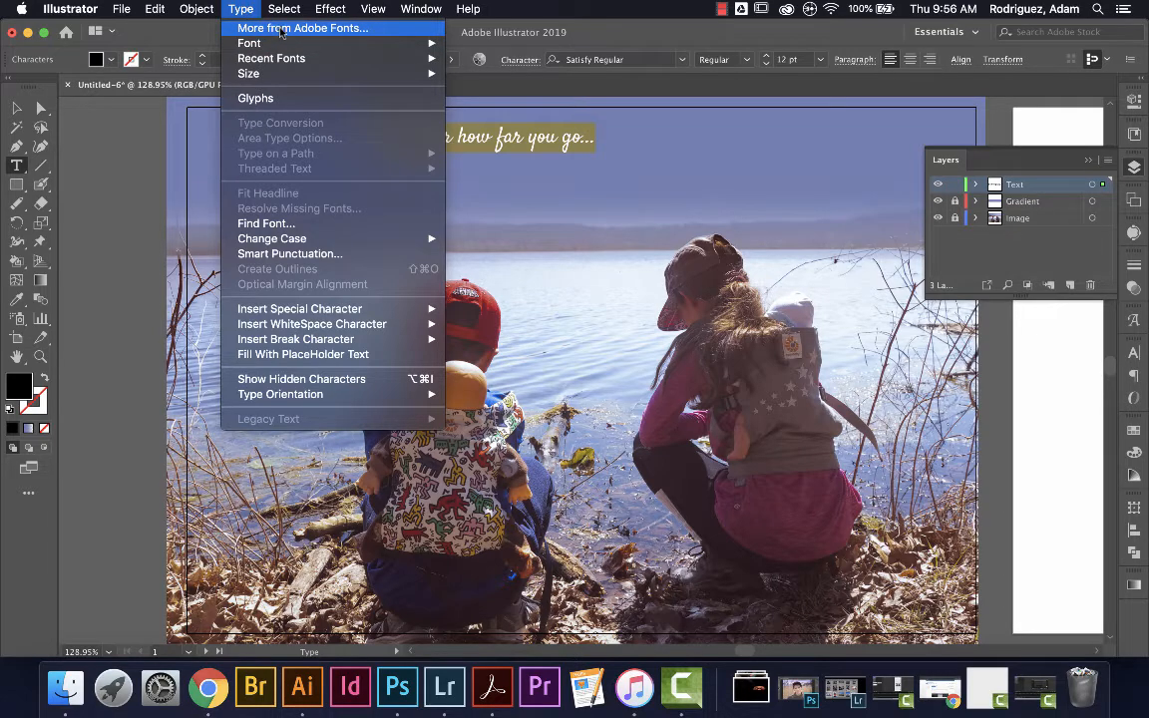
left_click(281, 28)
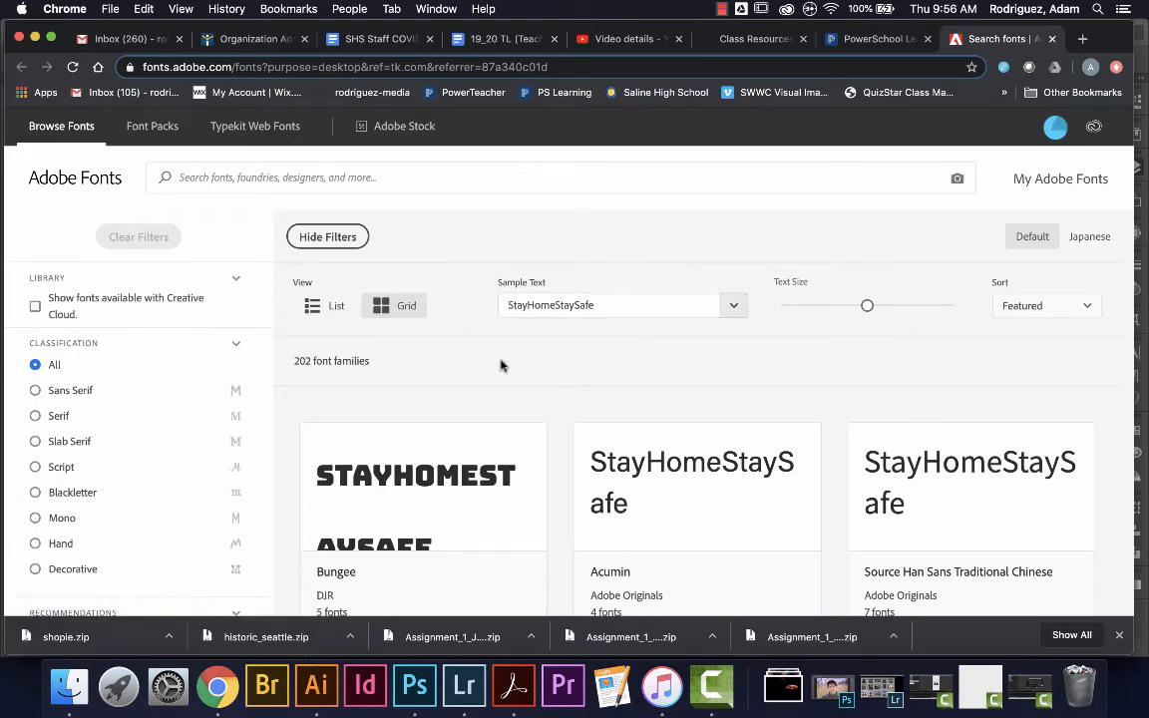
scroll(502, 390, "down", 3)
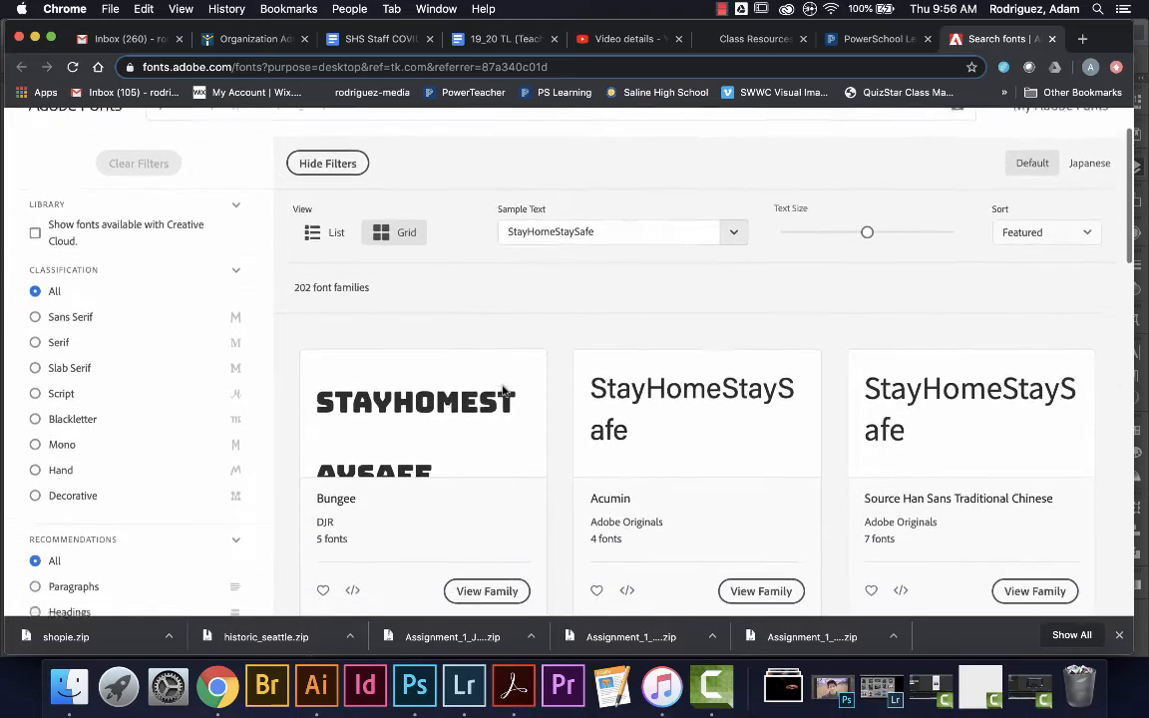
scroll(504, 392, "down", 10)
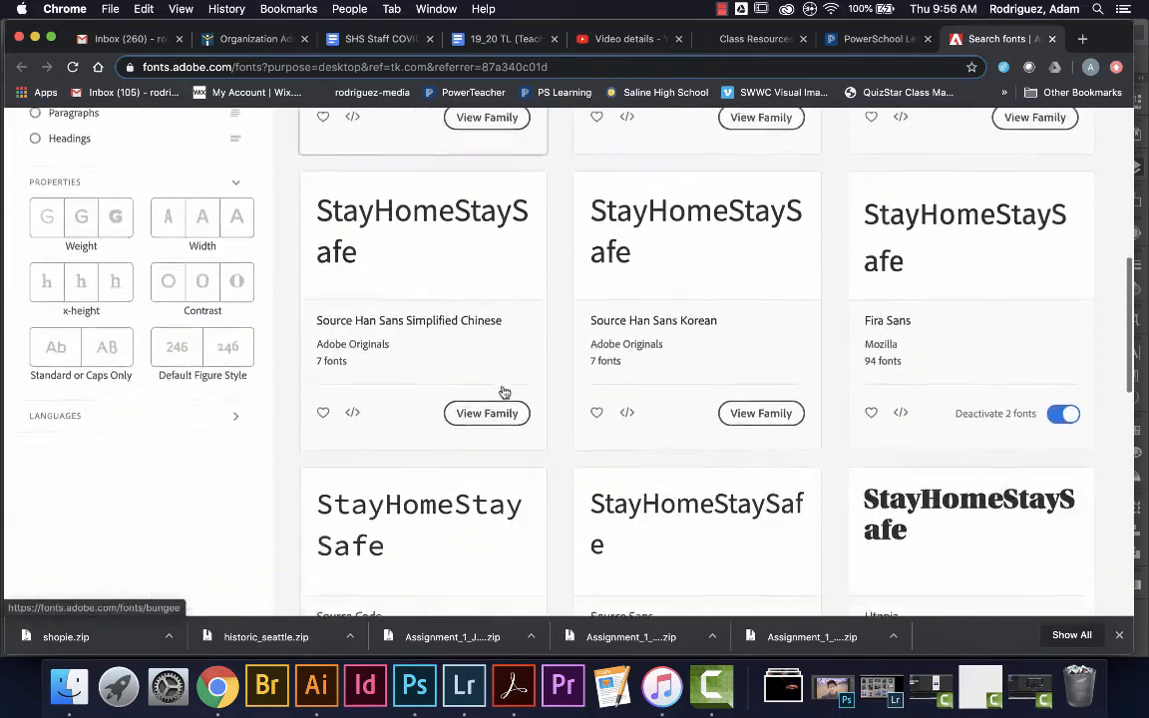
scroll(147, 200, "up", 1)
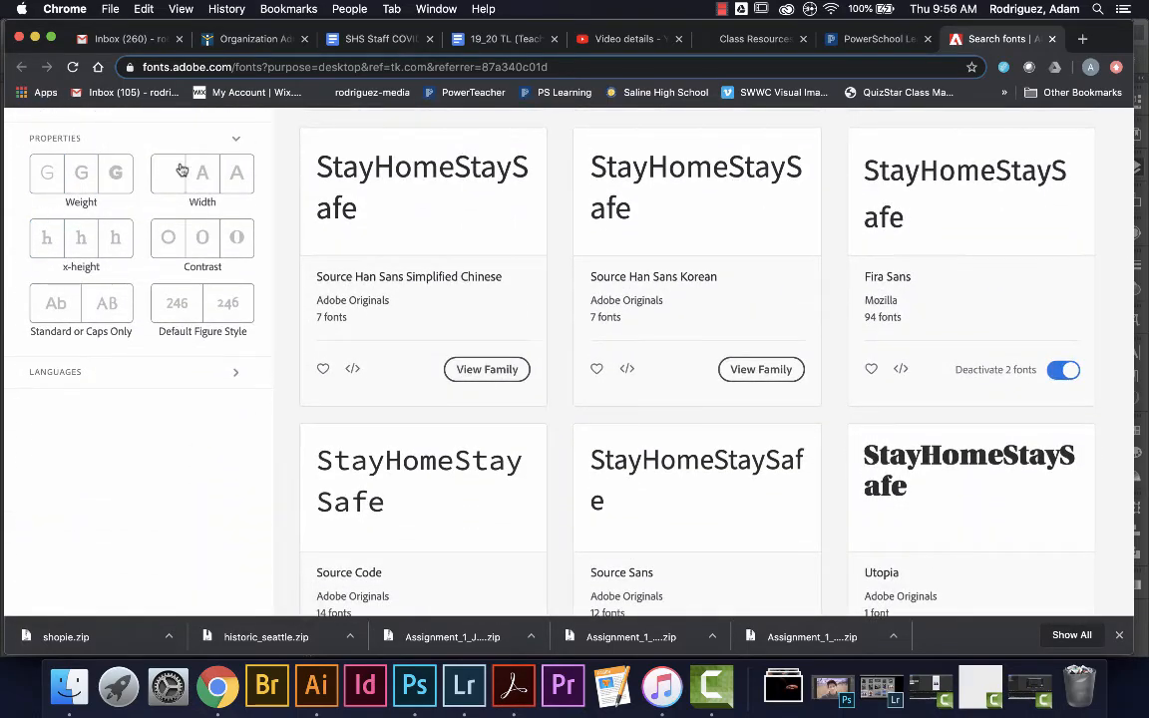
left_click(753, 369)
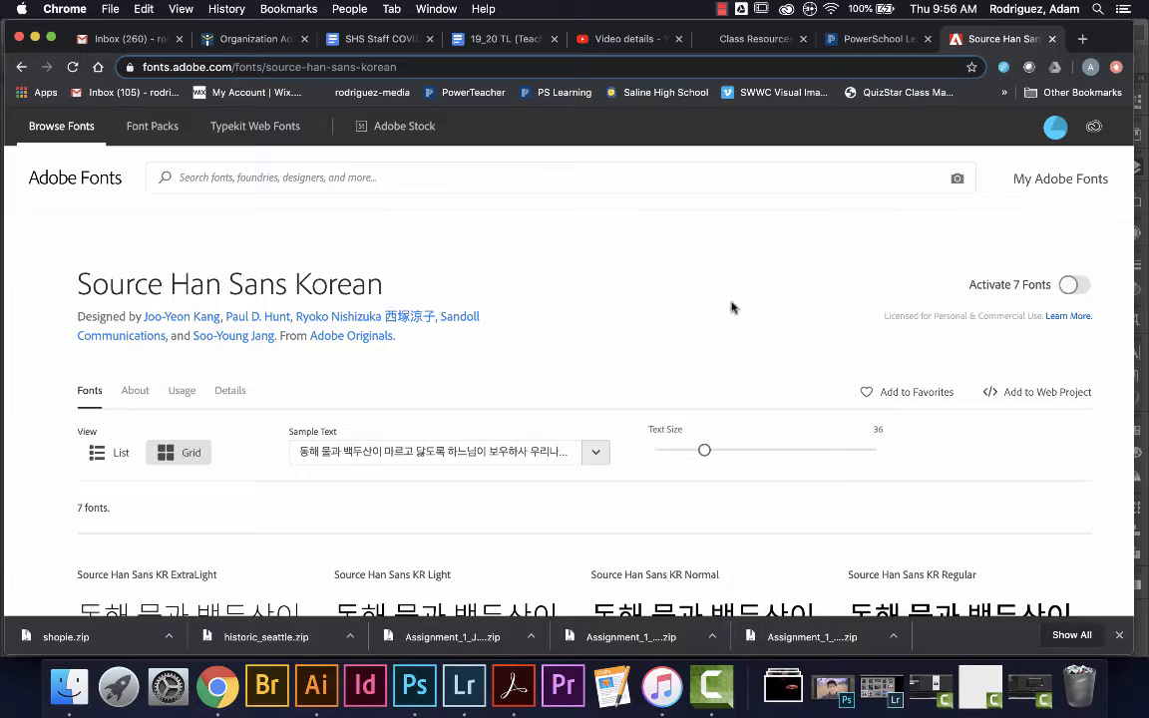
left_click(320, 690)
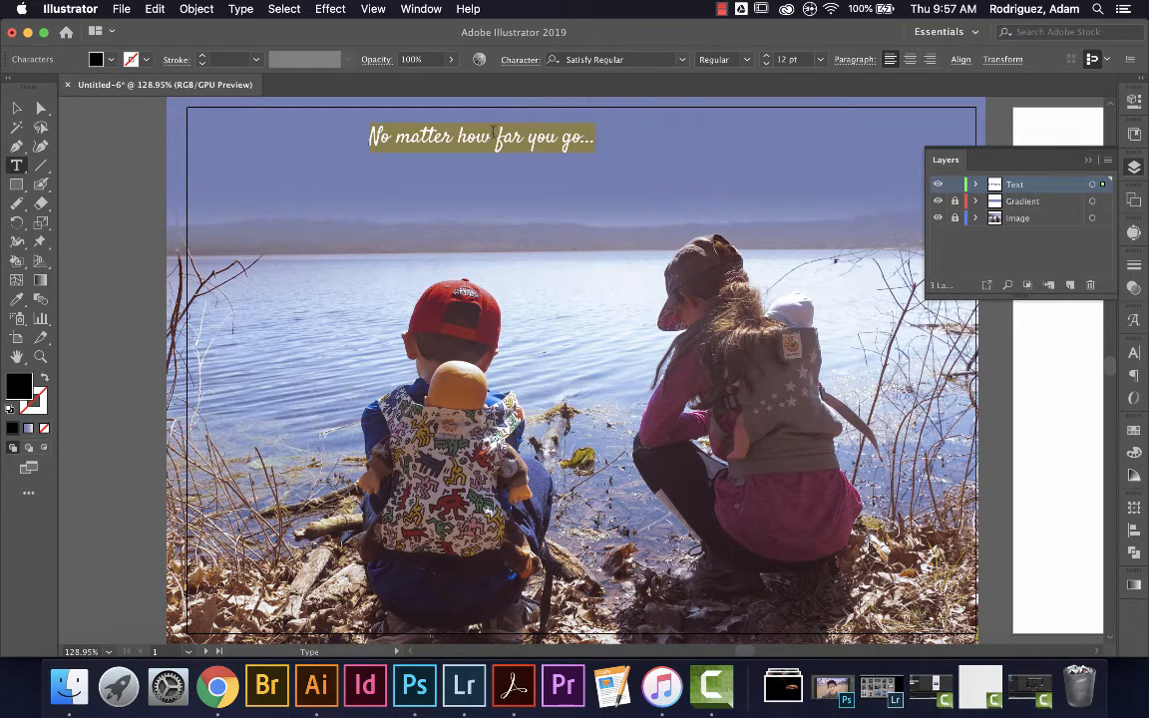
Enlarge the selected headline text, trying 24 pt first and then setting it to 36 pt.
left_click(820, 61)
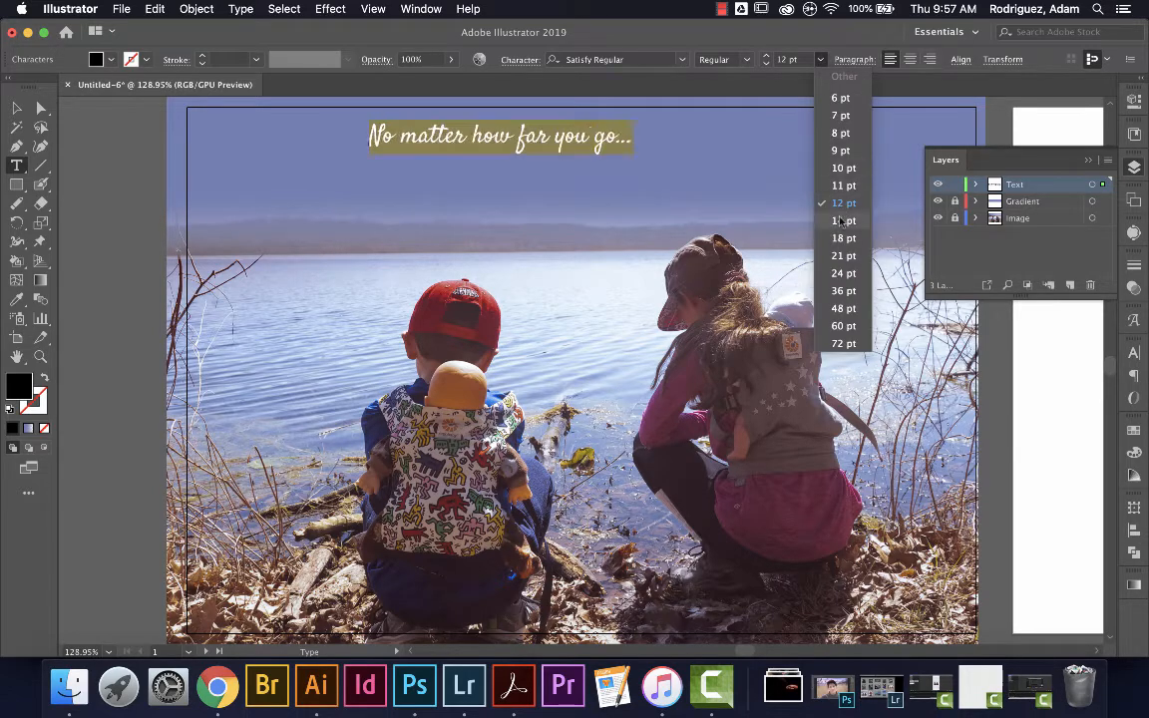
left_click(843, 275)
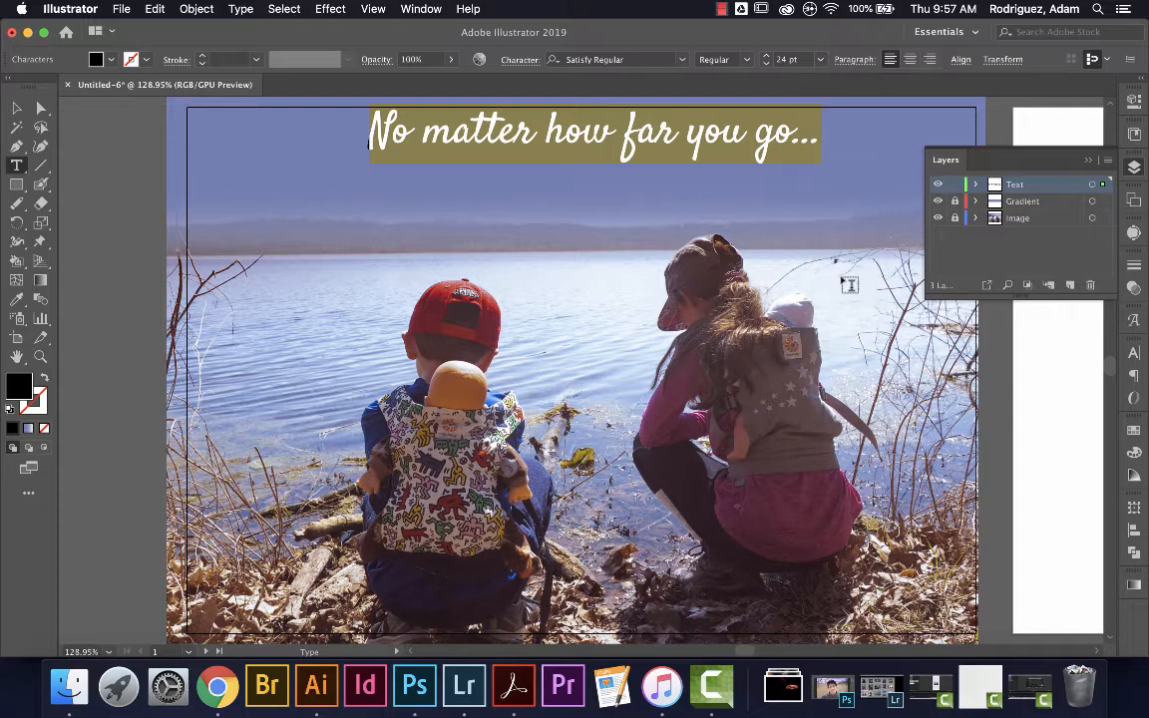
left_click(820, 59)
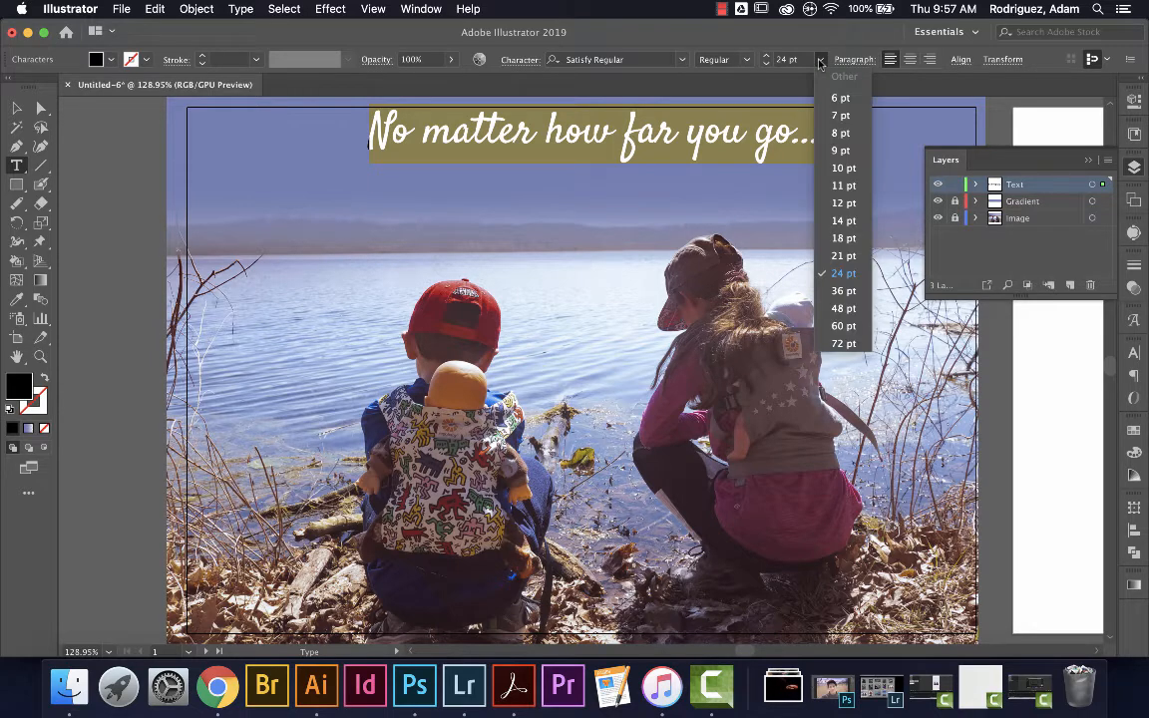
left_click(841, 290)
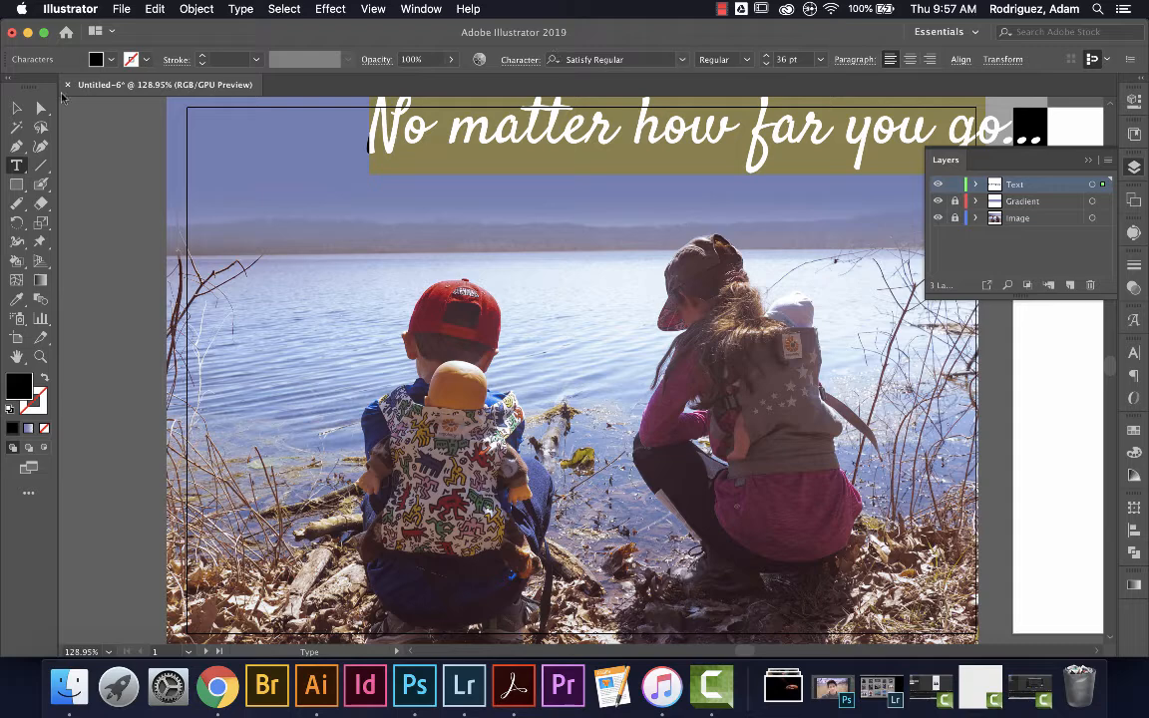
Move the headline text to the middle of the sky inside the artboard, collapsing the Layers panel that covers it.
left_click(16, 107)
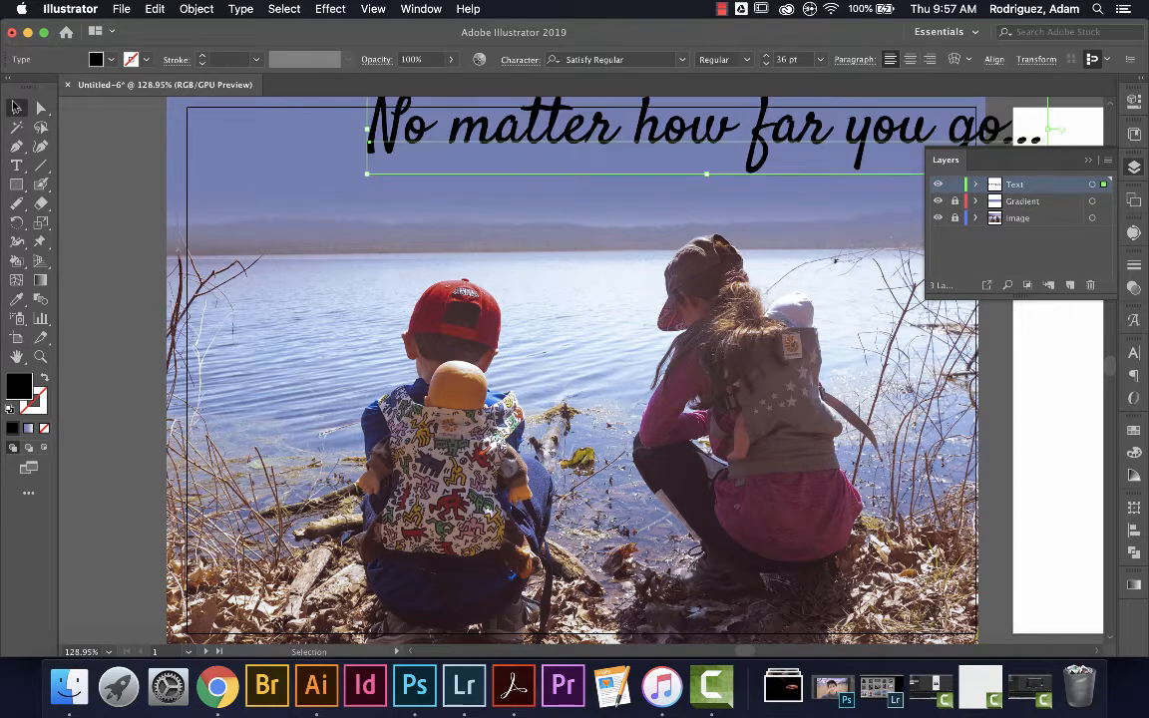
left_click_drag(594, 124, 578, 140)
left_click_drag(668, 152, 611, 162)
left_click(1088, 162)
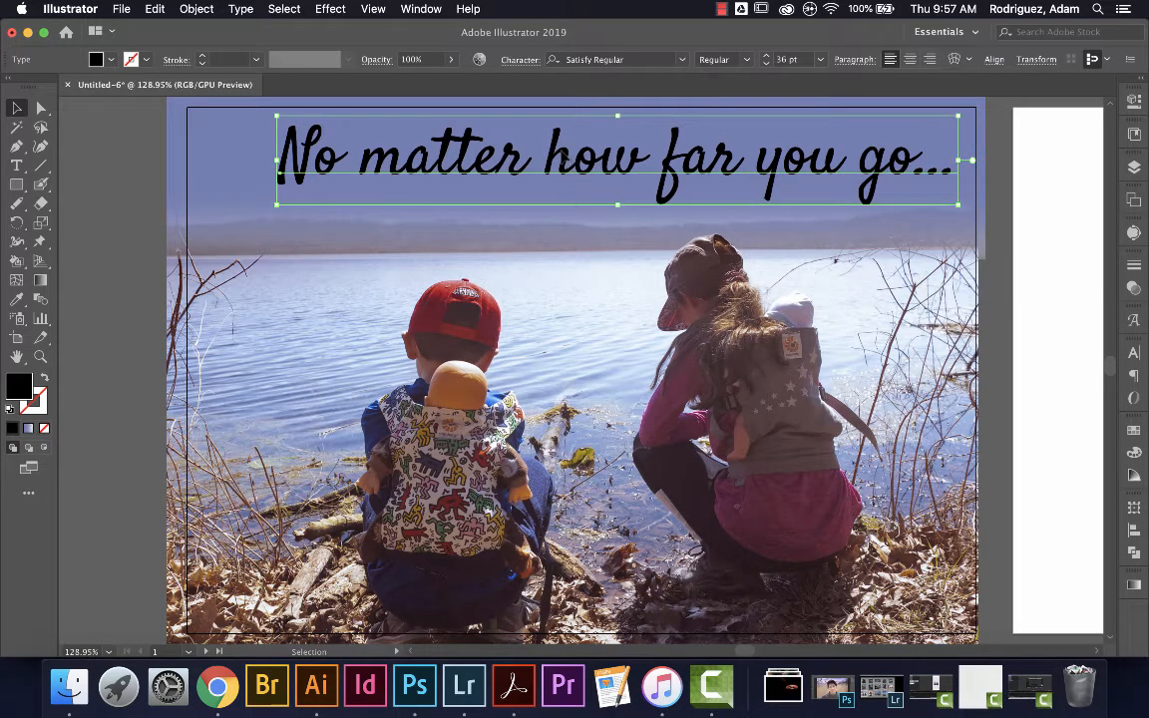
left_click_drag(570, 162, 553, 169)
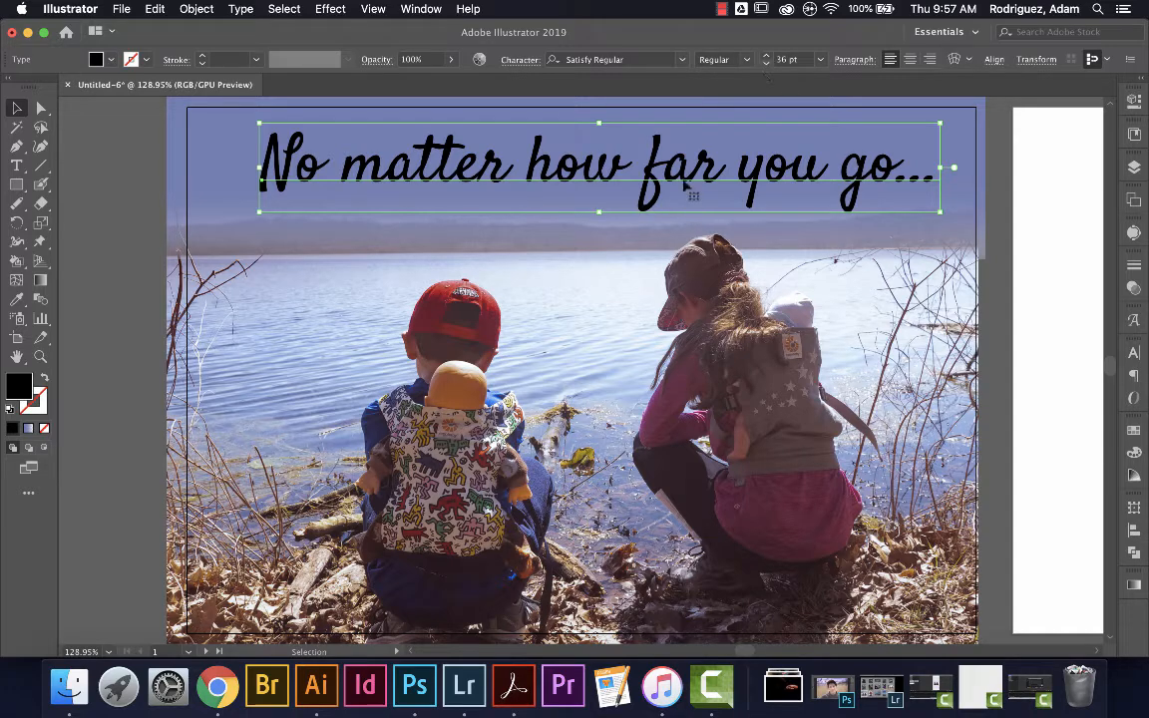
Select the whole headline and reduce its font size to 32 pt.
triple_click(622, 172)
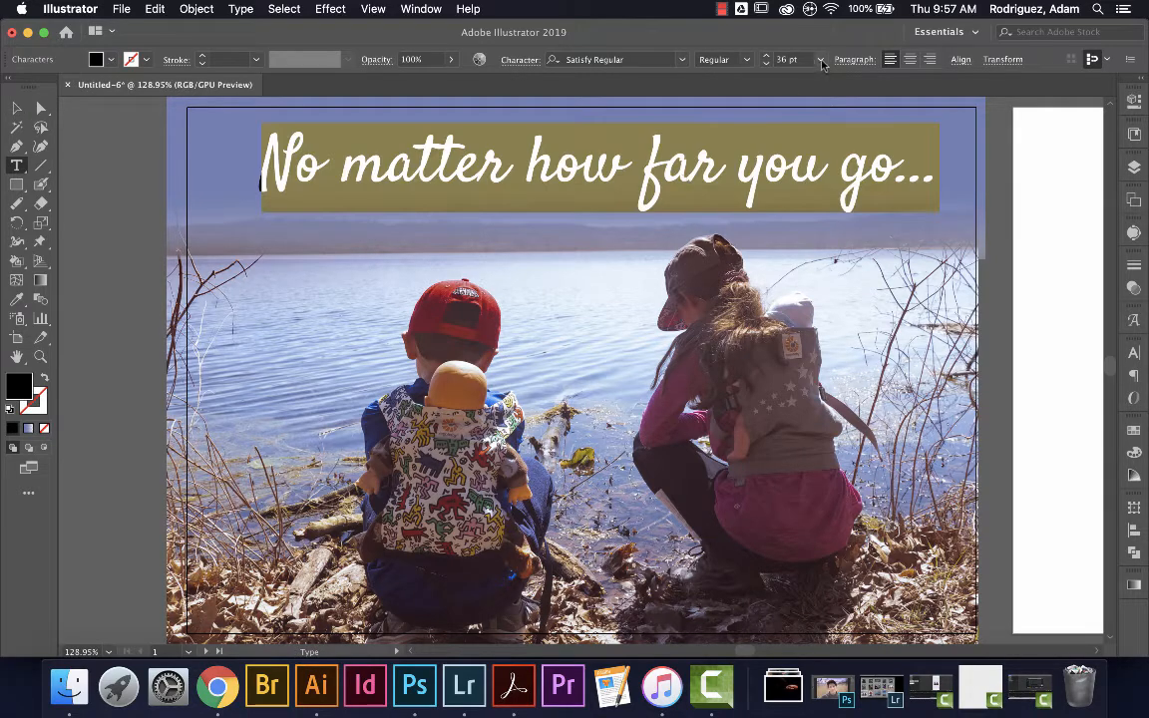
left_click(766, 64)
left_click(766, 64)
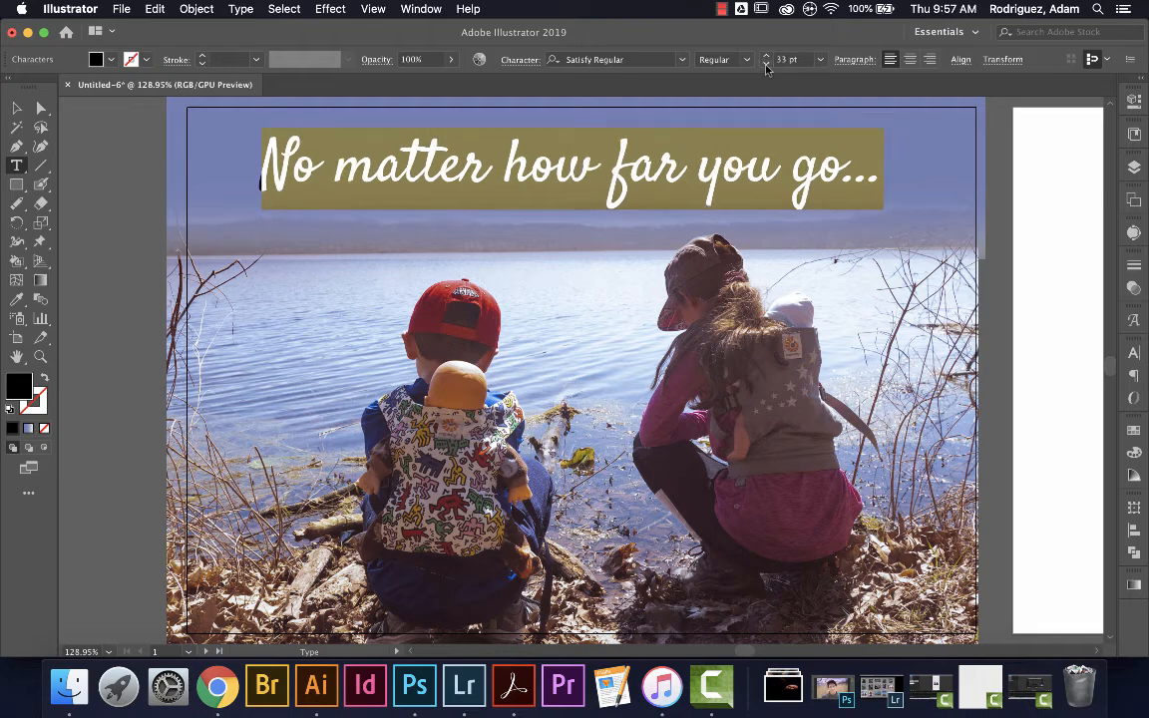
left_click(766, 64)
left_click(765, 64)
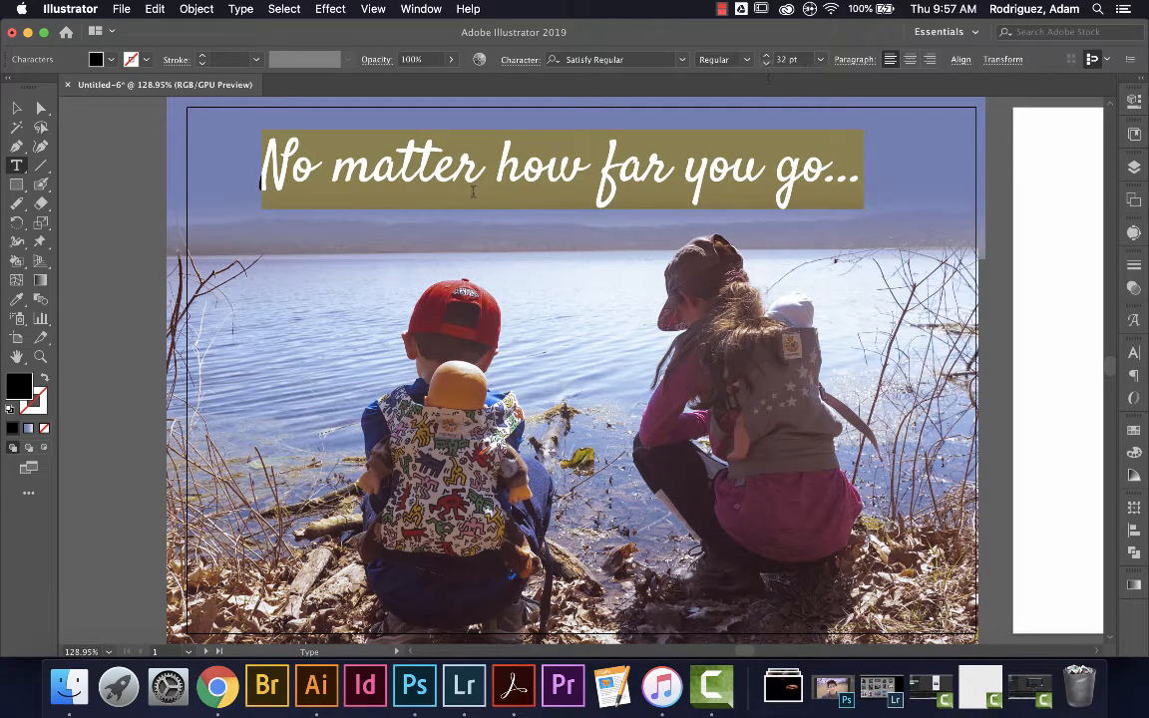
Move the headline up and to the right within the sky and reduce its font size to 30 pt.
left_click(16, 107)
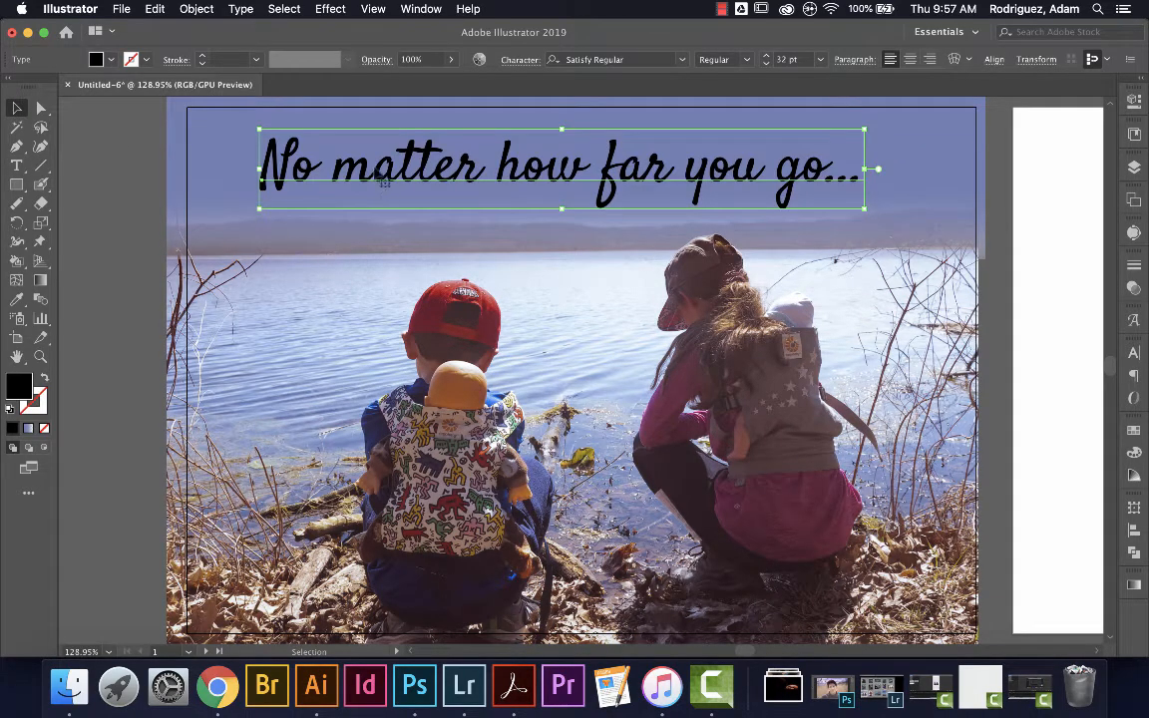
left_click_drag(344, 165, 464, 155)
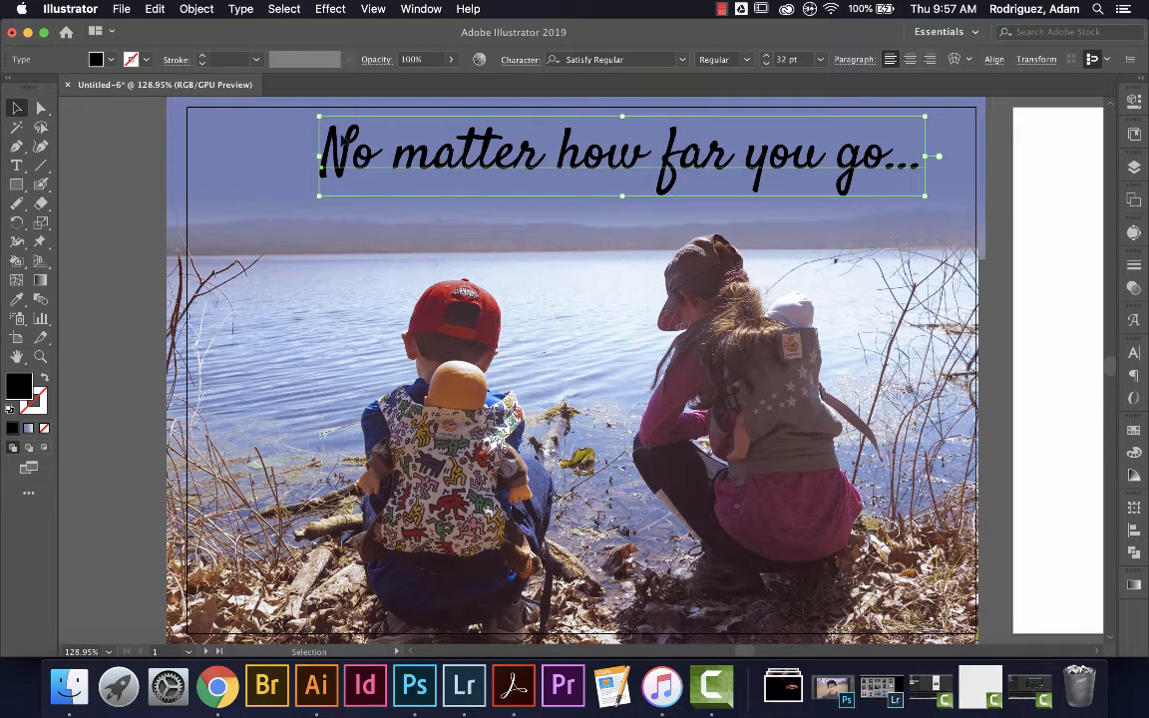
triple_click(524, 140)
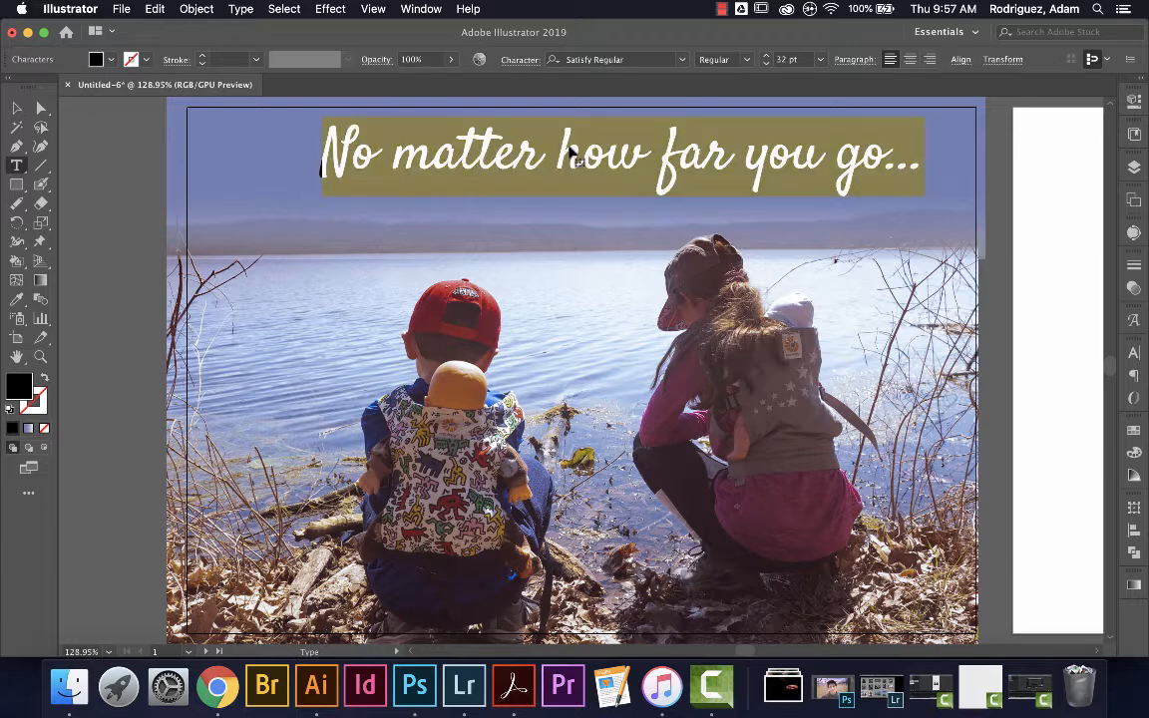
left_click(766, 63)
left_click(766, 63)
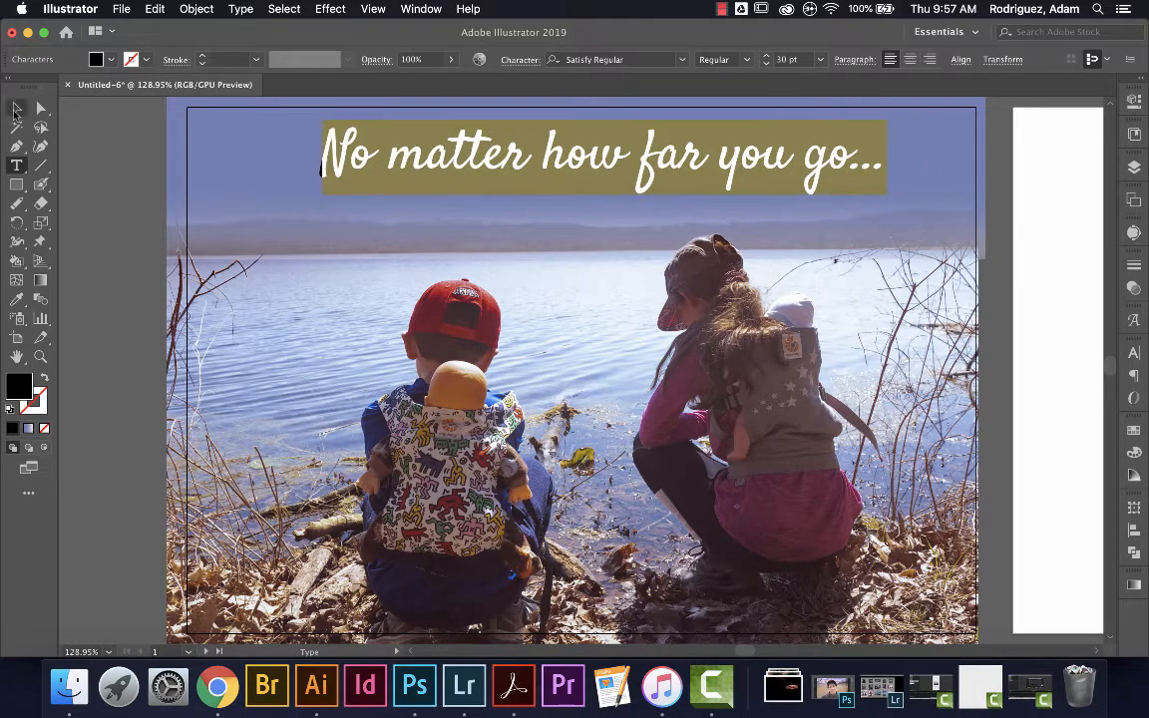
Shift the headline farther right so it sits near the artboard's upper-right corner.
left_click(16, 108)
left_click_drag(441, 142, 531, 155)
key("Right")
key("Right")
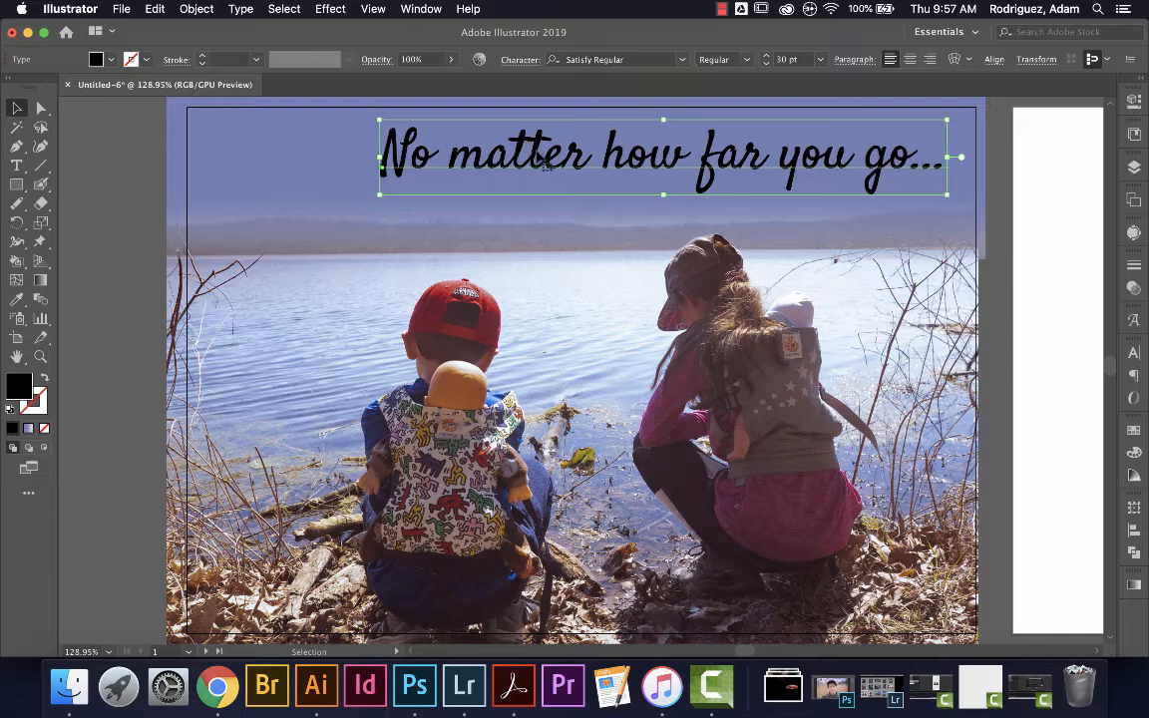
Give the whole headline a white fill with no stroke, and deselect it.
double_click(547, 165)
key("super+a")
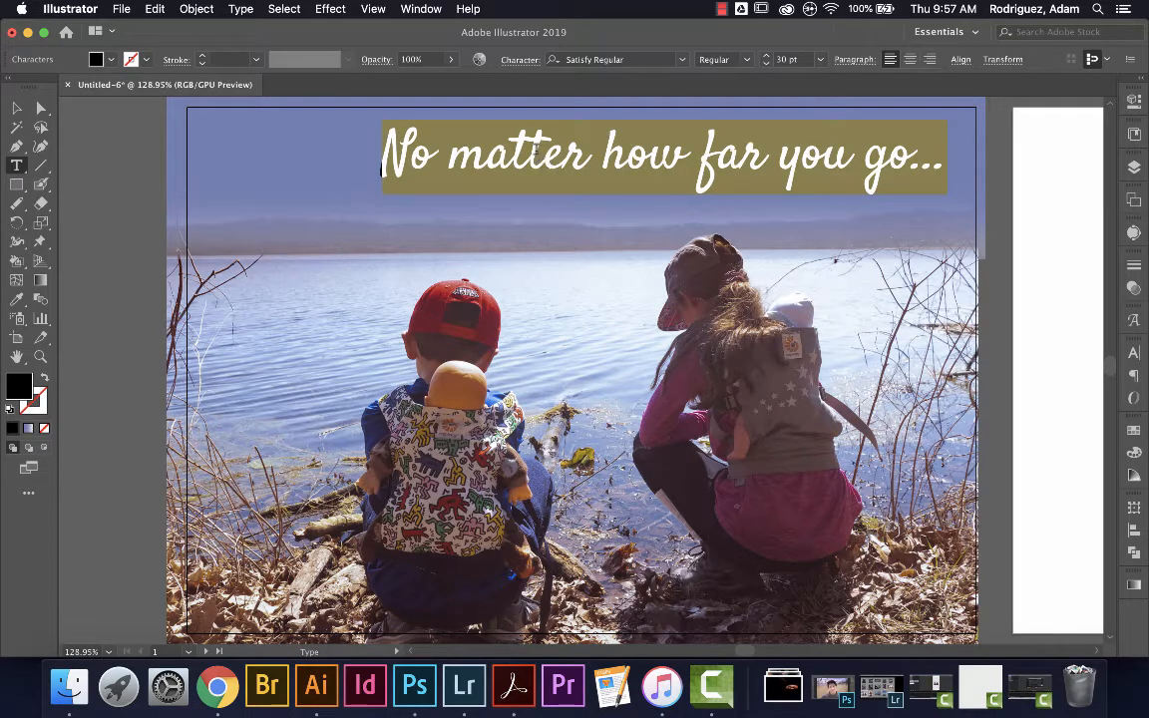
left_click(10, 409)
left_click(40, 407)
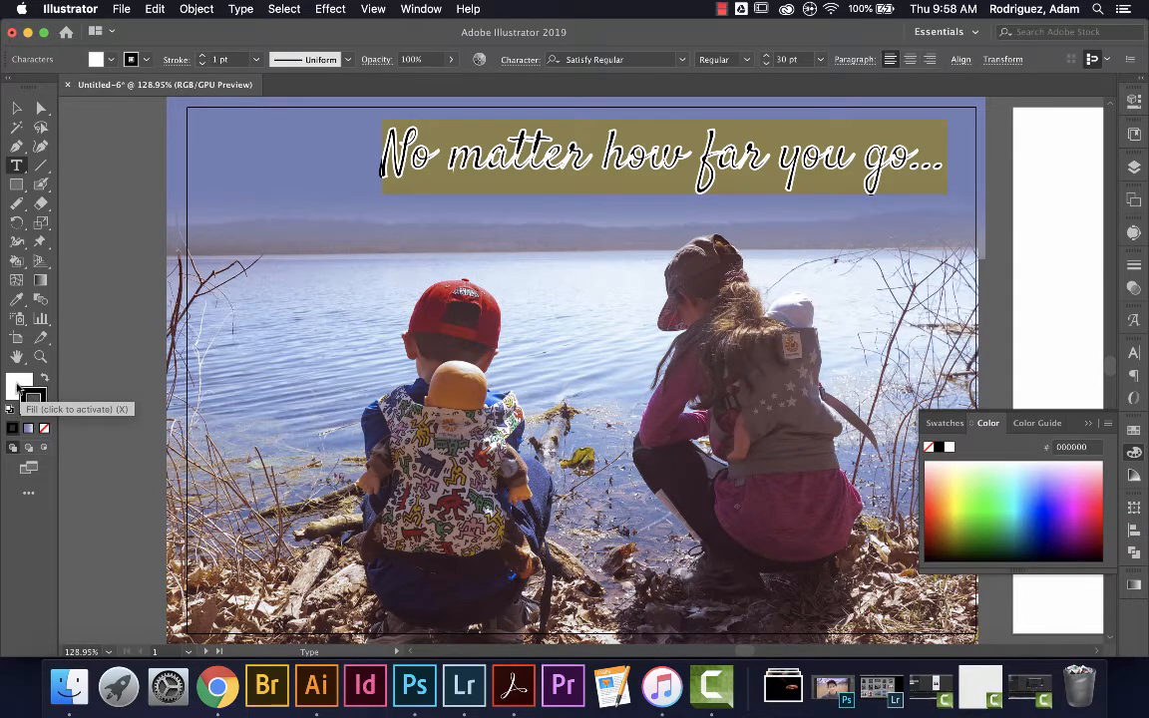
left_click(45, 380)
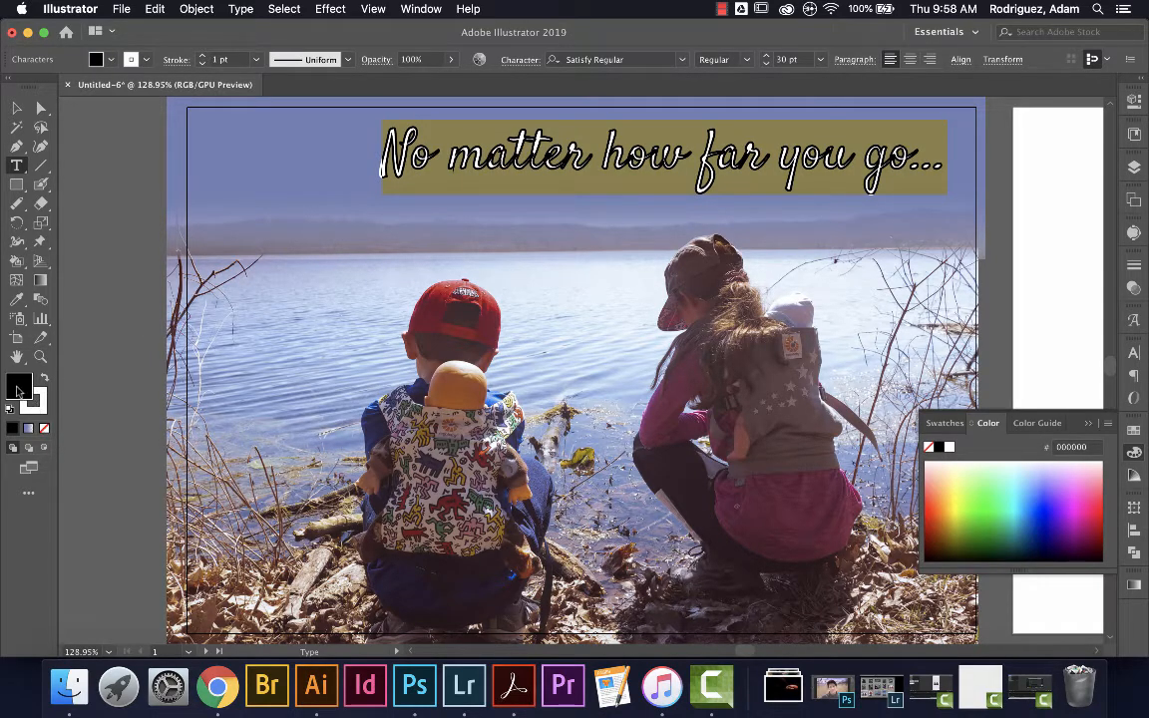
left_click(45, 429)
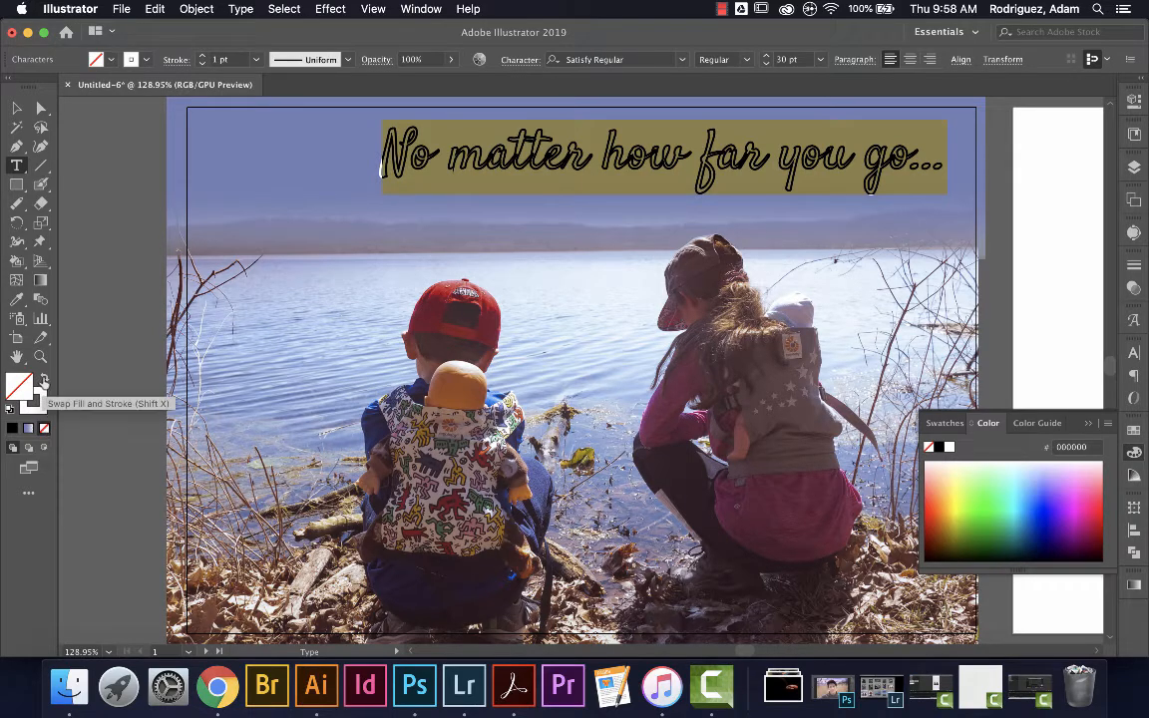
left_click(44, 379)
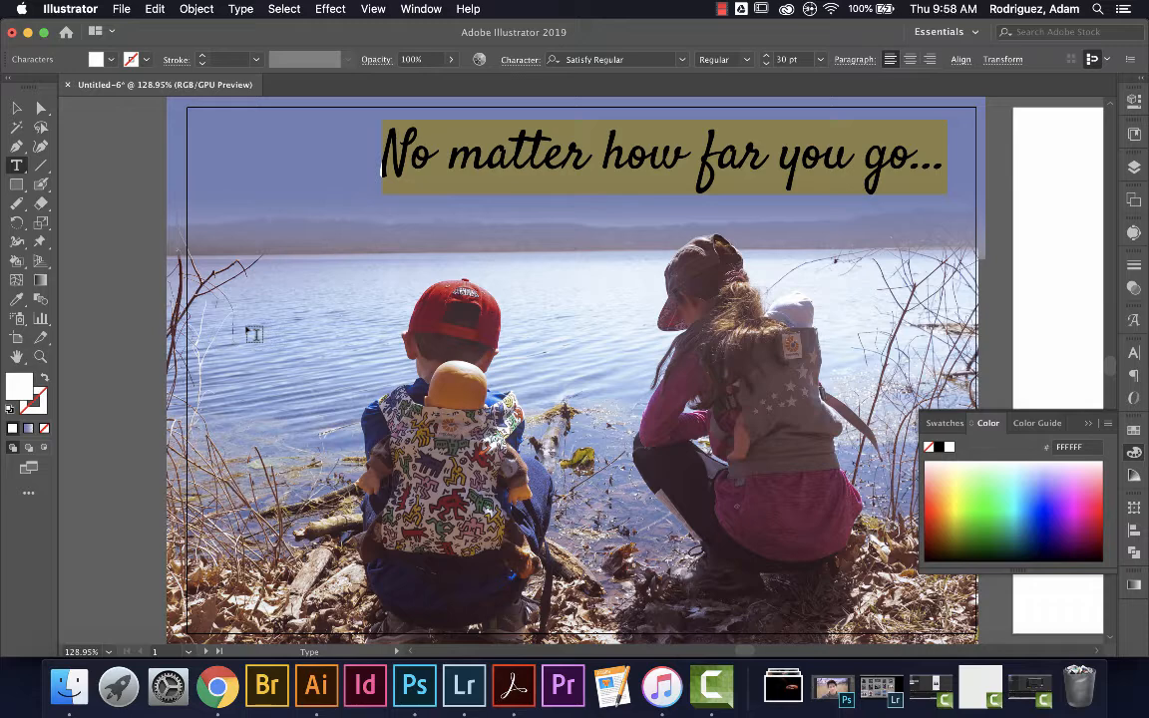
left_click(17, 105)
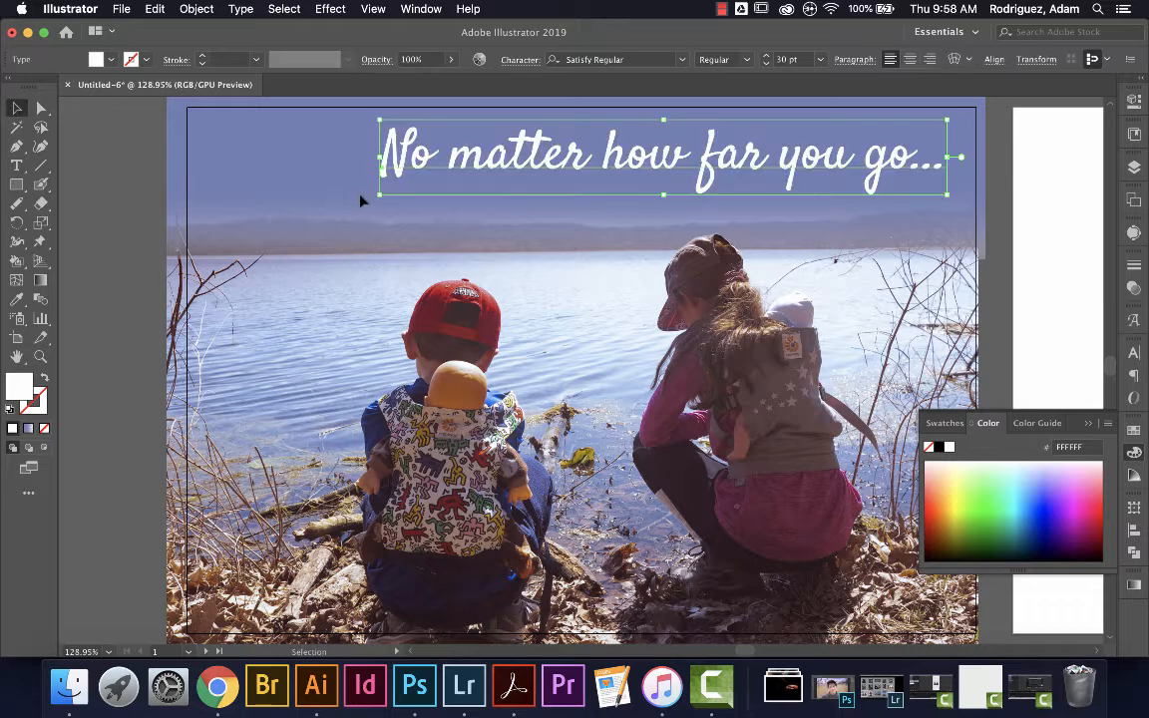
left_click(357, 182)
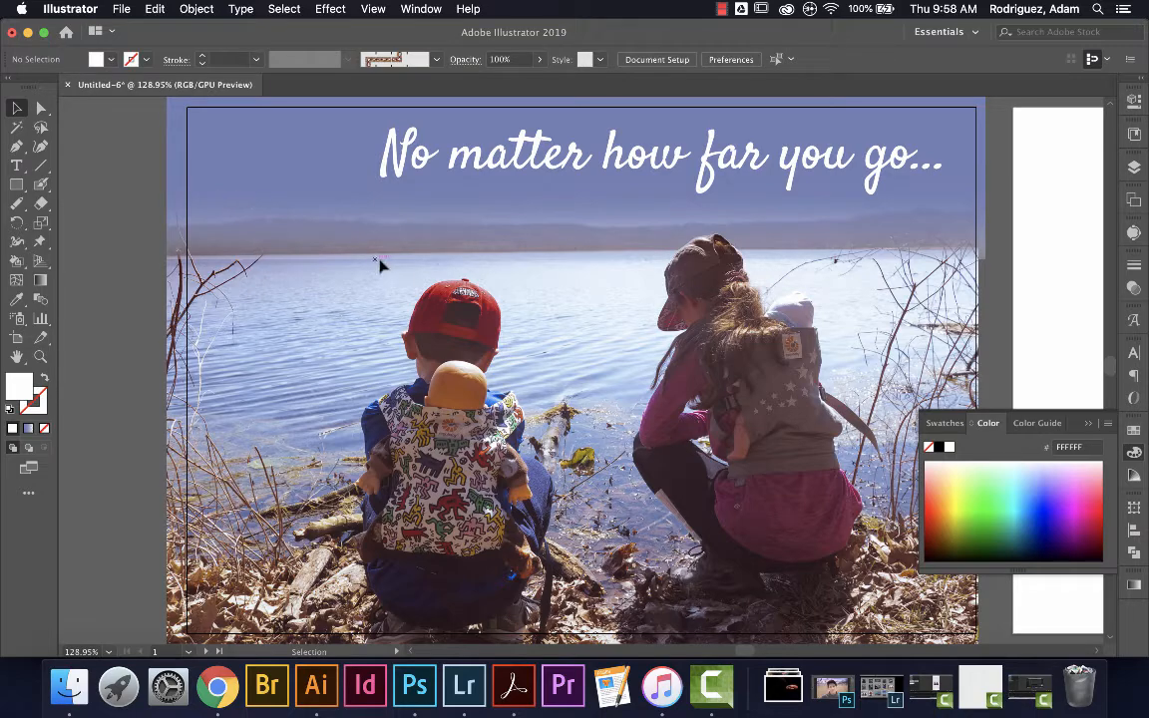
Add the text "BF" in Helvetica Bold on the blank artboard below the photo.
scroll(543, 367, "down", 5)
scroll(546, 365, "down", 7)
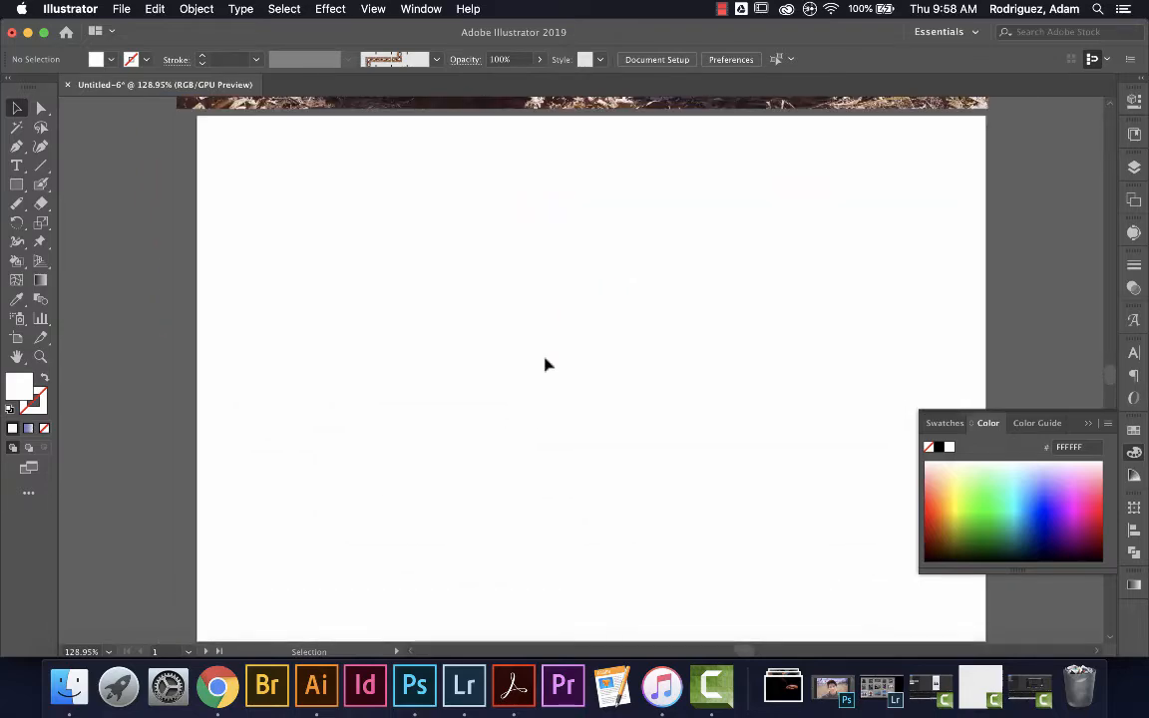
left_click(17, 167)
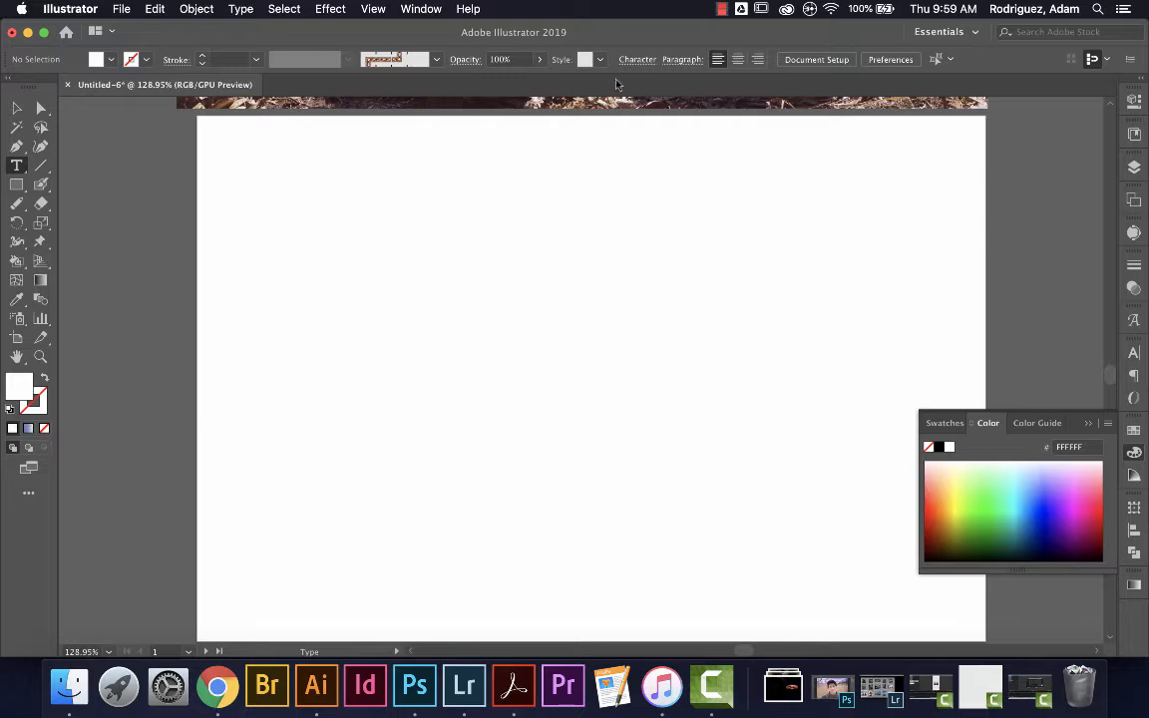
left_click(335, 296)
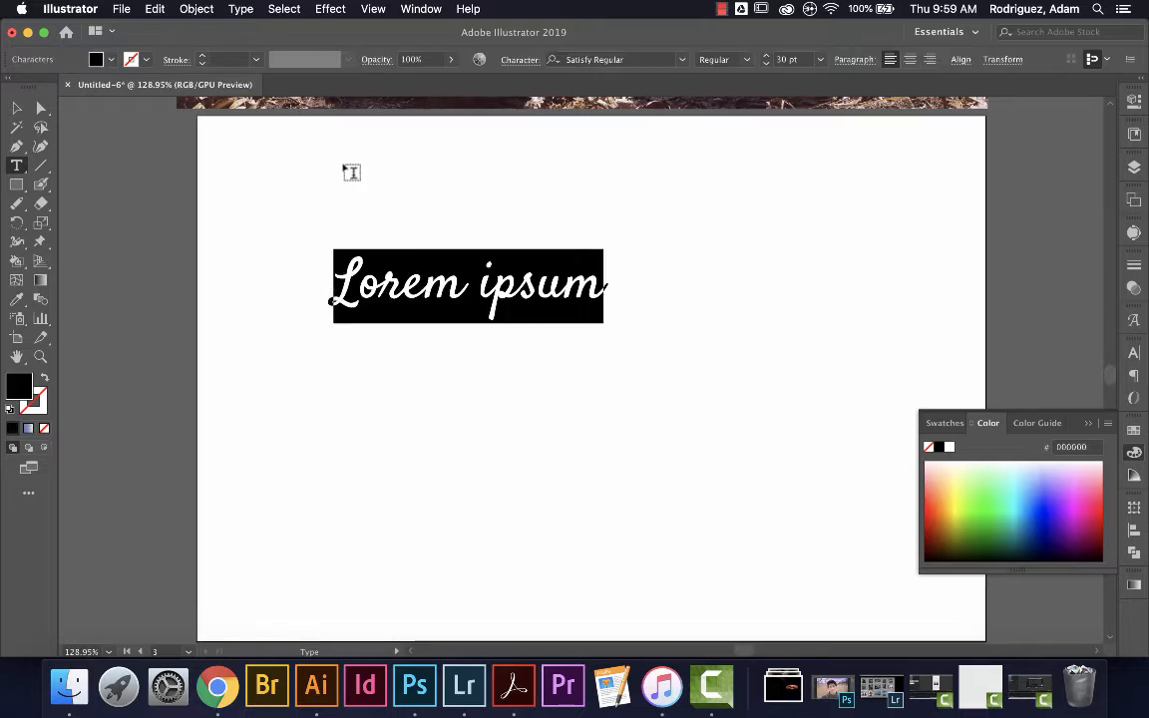
left_click(593, 59)
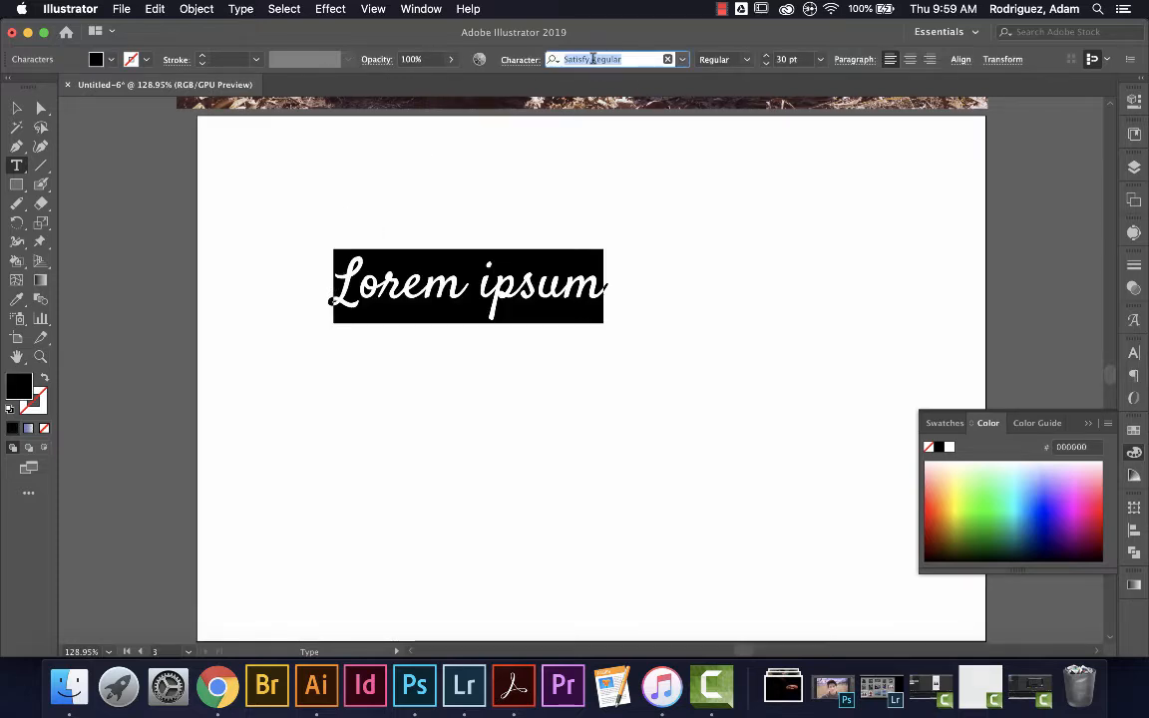
type("hel")
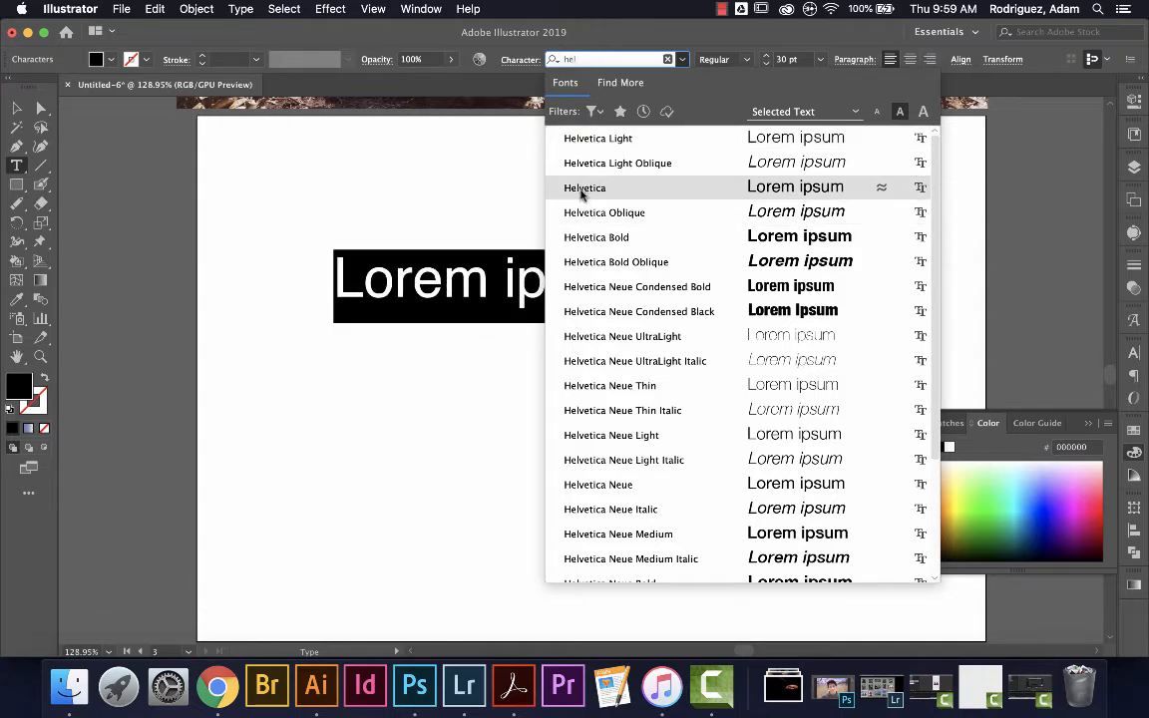
left_click(595, 238)
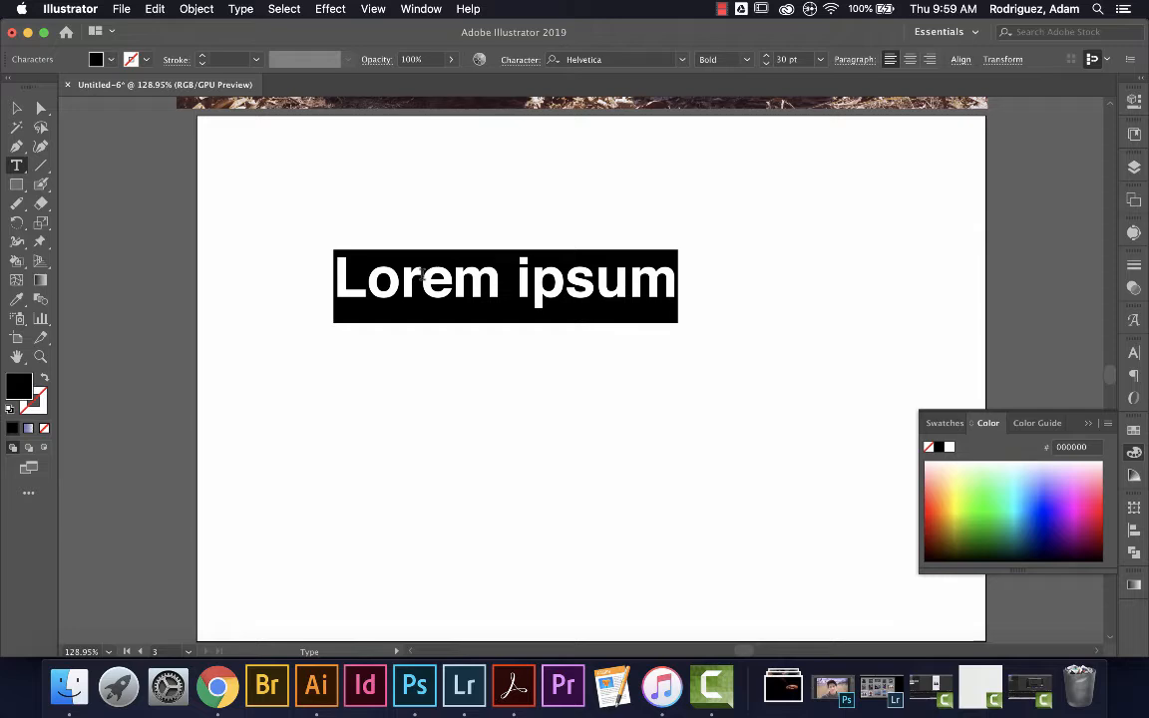
type("BF")
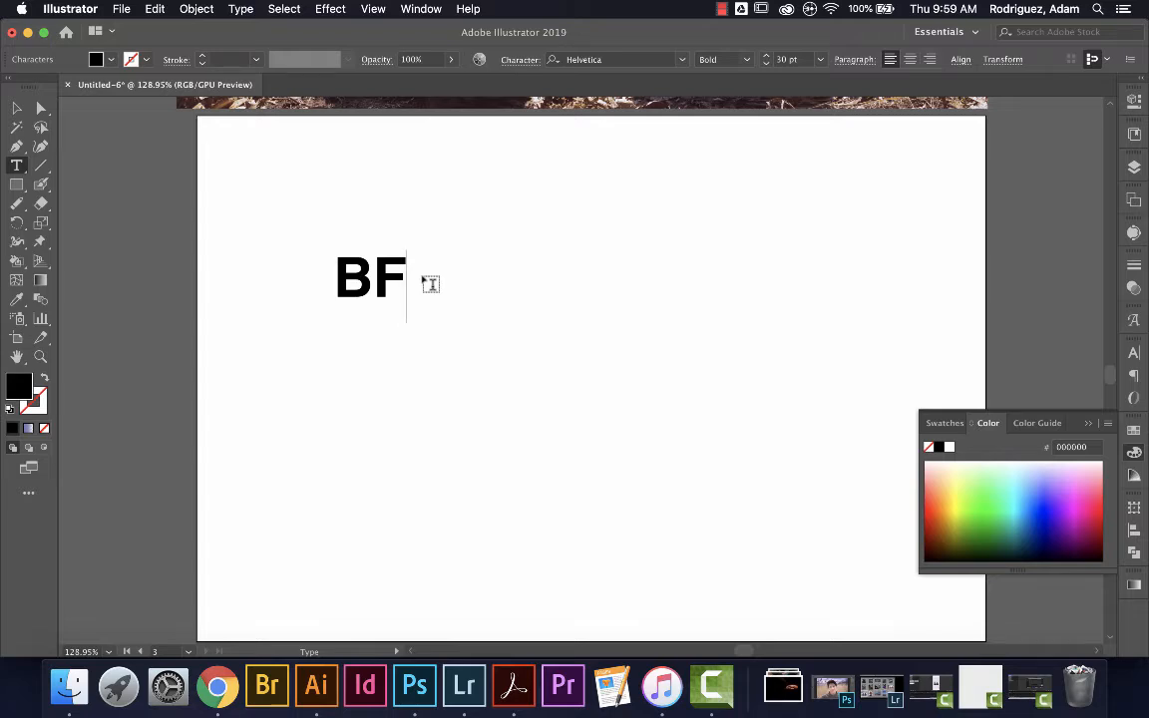
Select the "BF" text object and convert it to outlines.
left_click(17, 107)
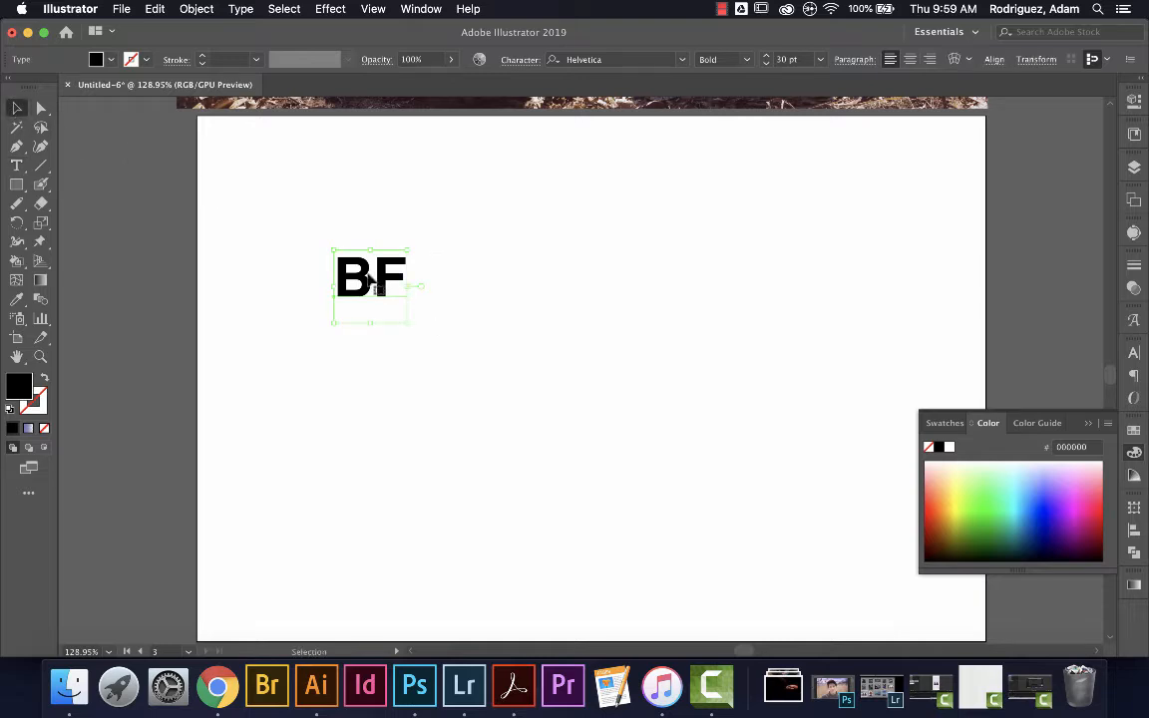
left_click(482, 267)
left_click(354, 281)
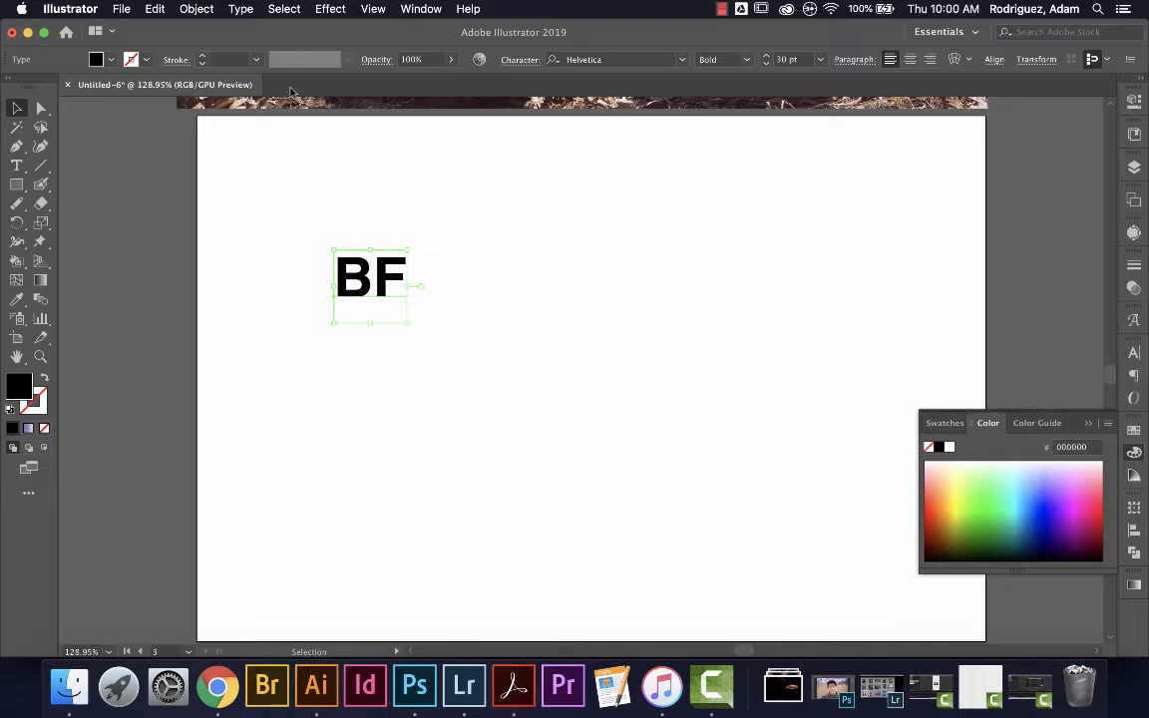
left_click(235, 10)
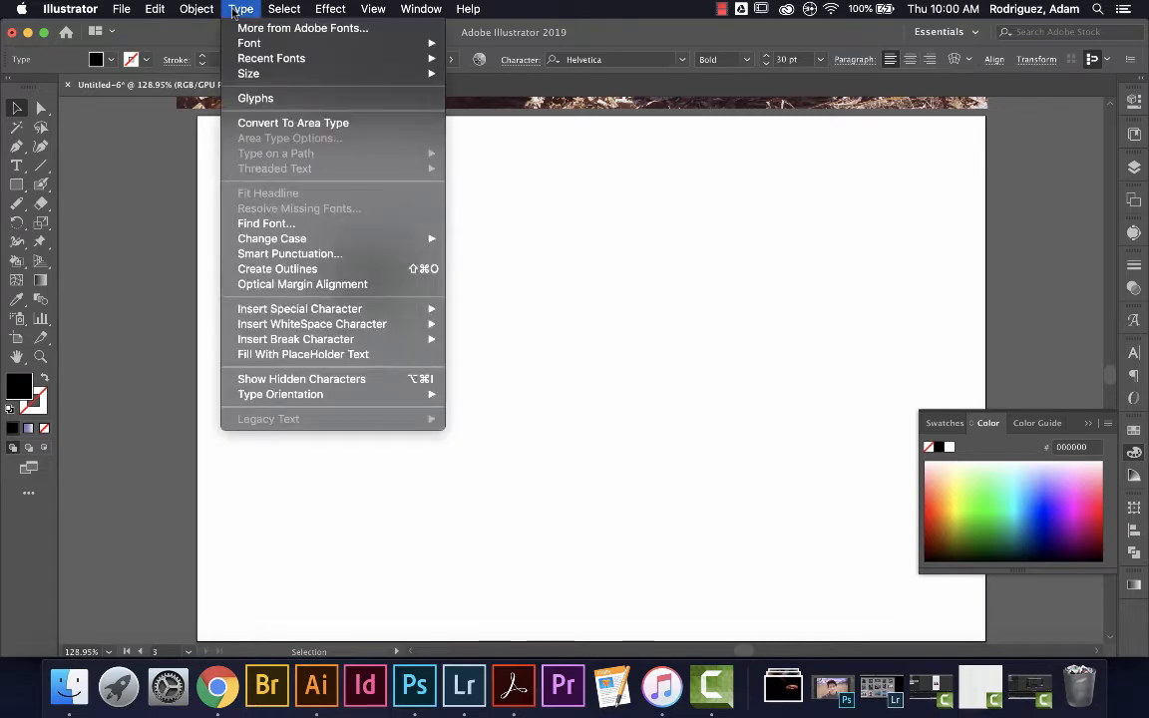
left_click(286, 275)
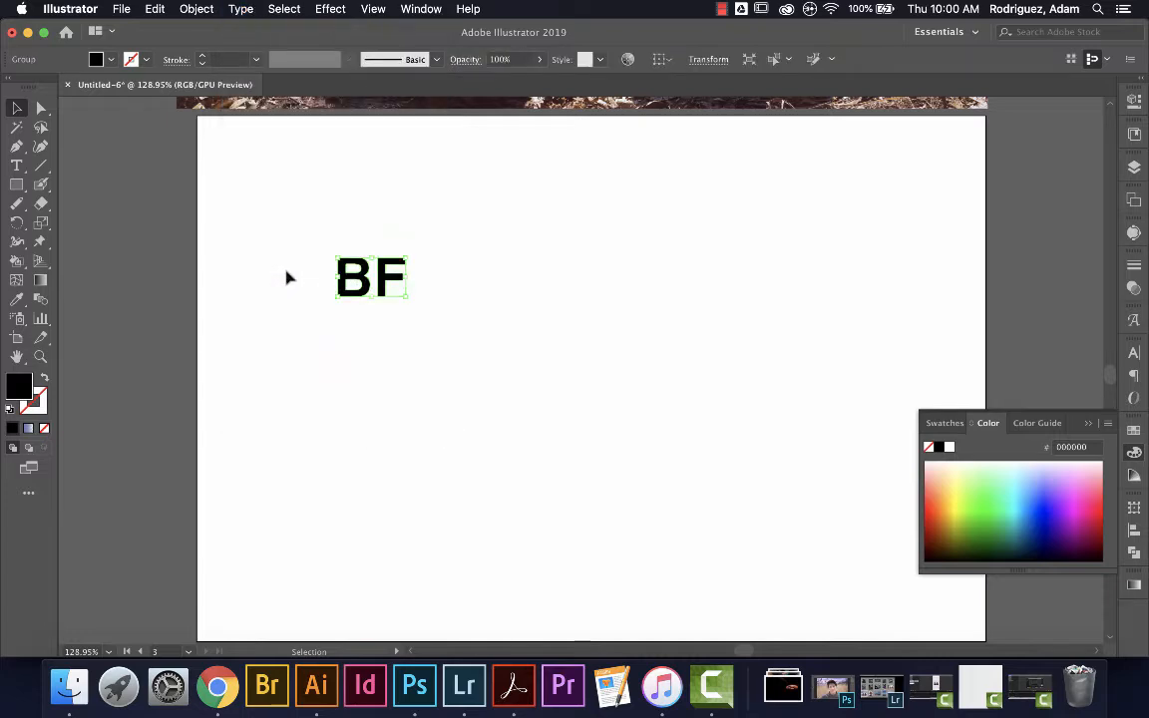
Examine the outlined group and the individual anchor points of the F and the B with the Direct Selection tool.
left_click(377, 313)
left_click(364, 299)
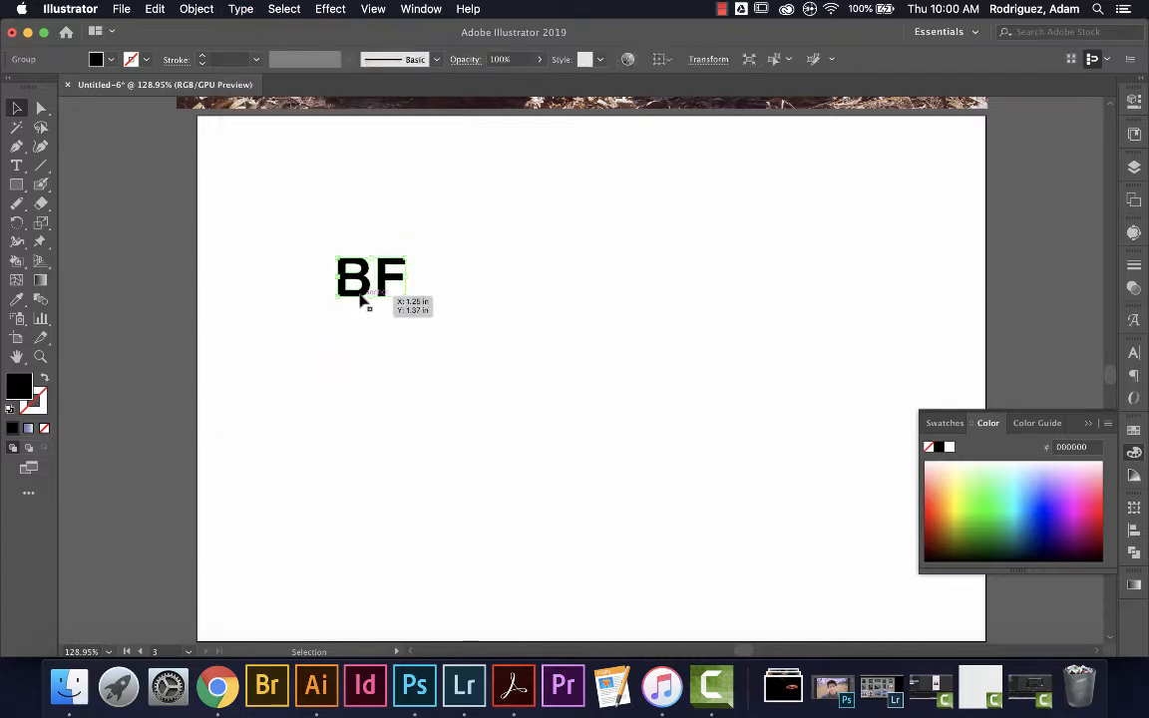
left_click(364, 326)
key("a")
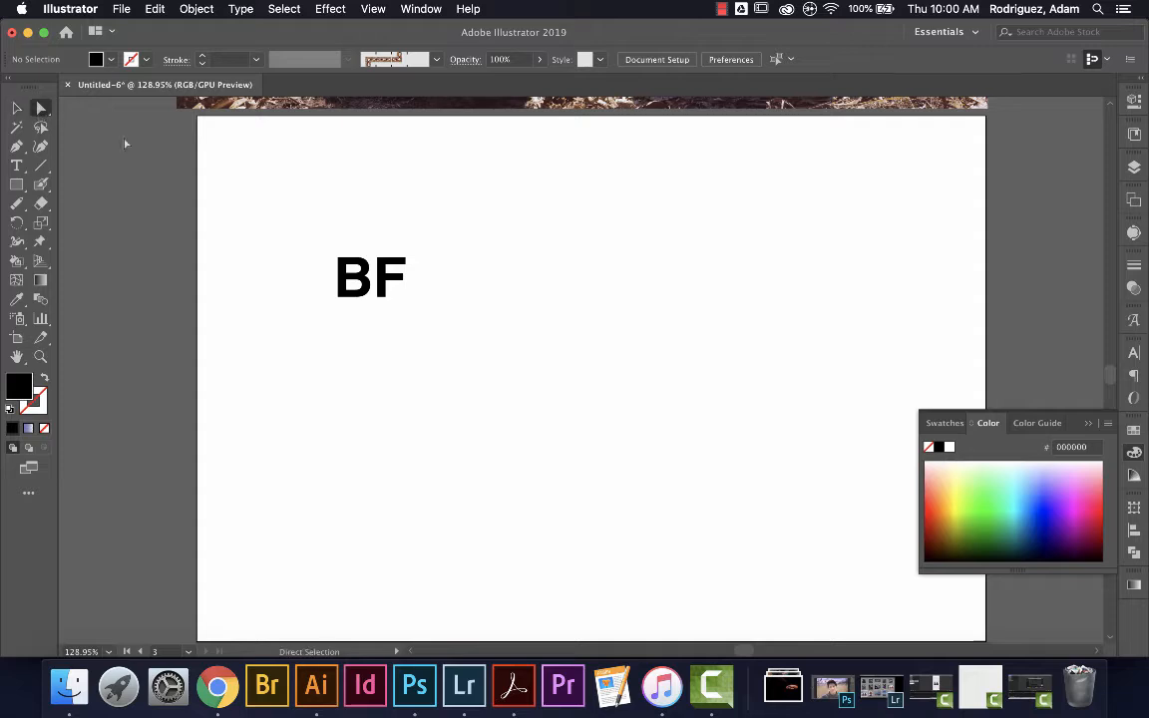
left_click(386, 297)
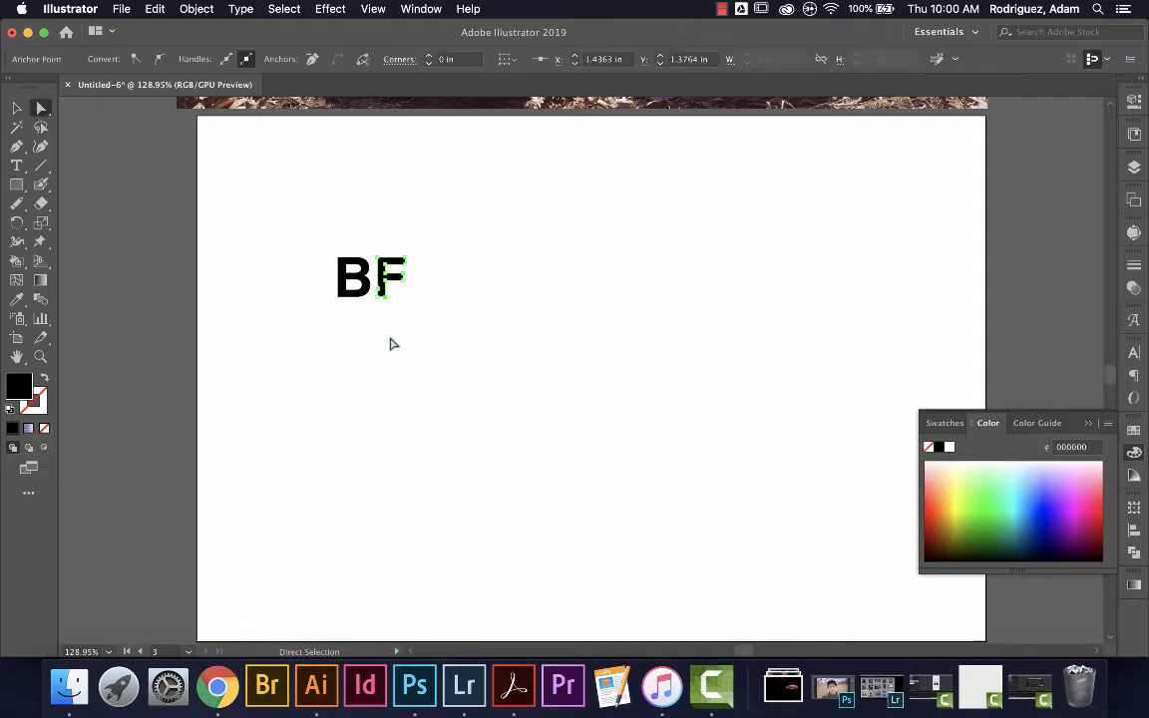
left_click(391, 343)
left_click(343, 276)
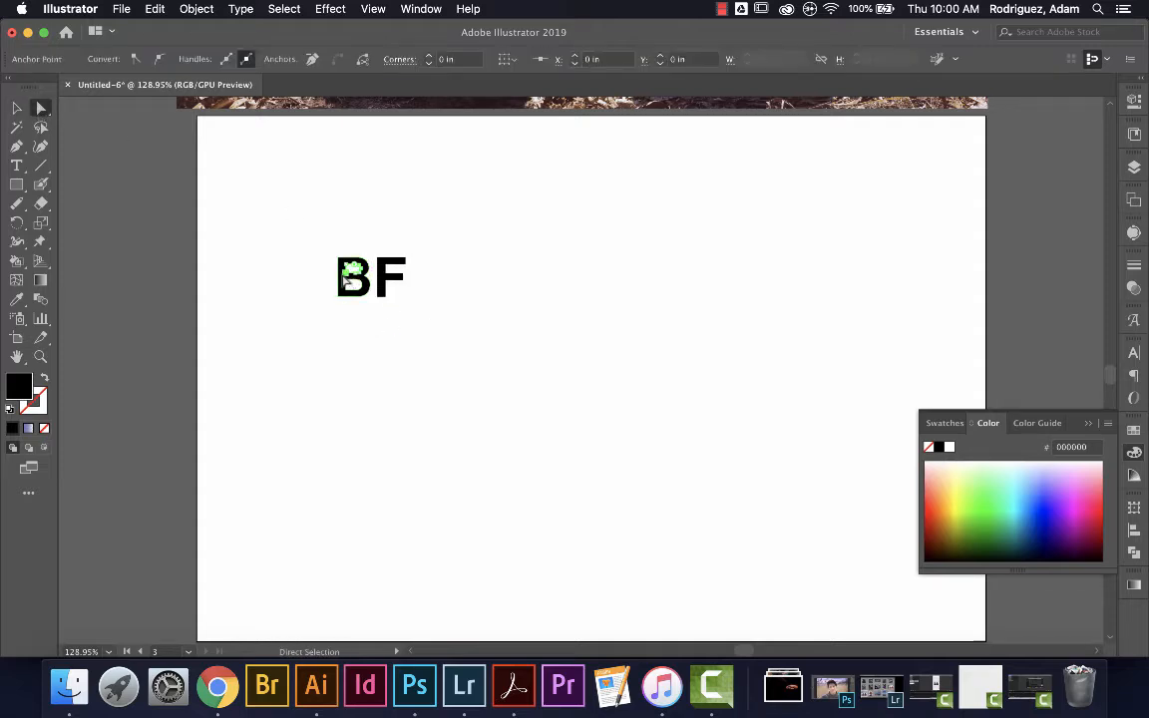
left_click(342, 335)
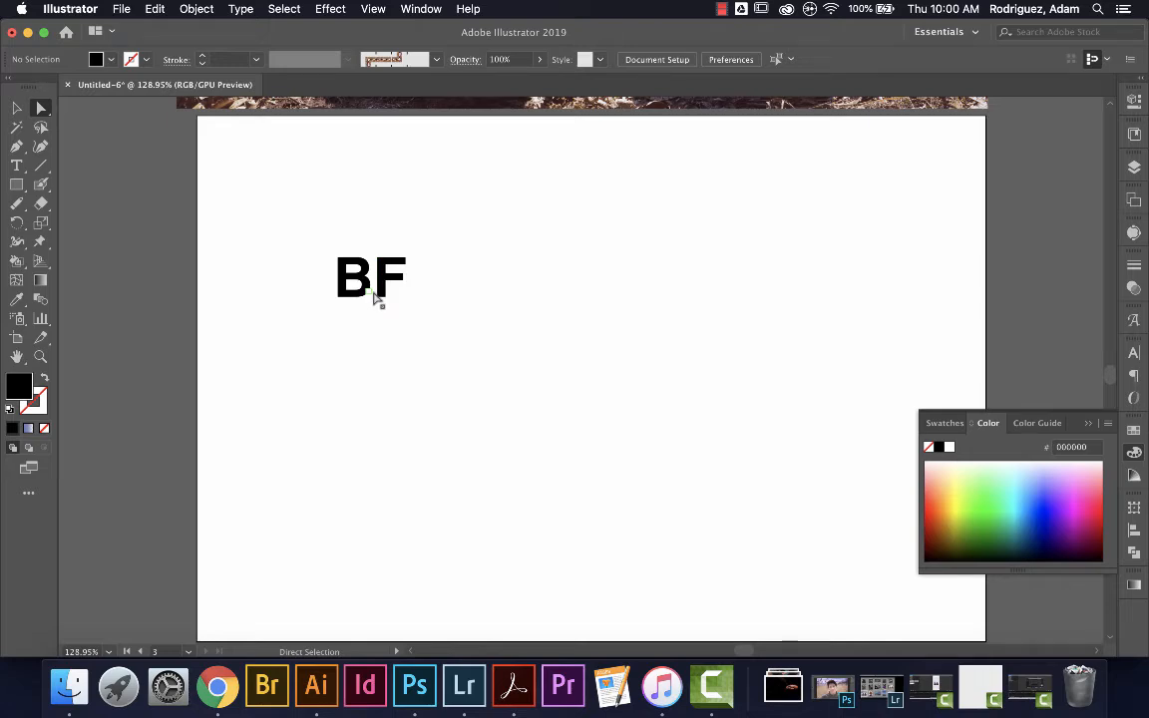
Select all anchor points of the outlined B and nudge the letter left, widening its gap to the F.
left_click_drag(330, 243, 374, 323)
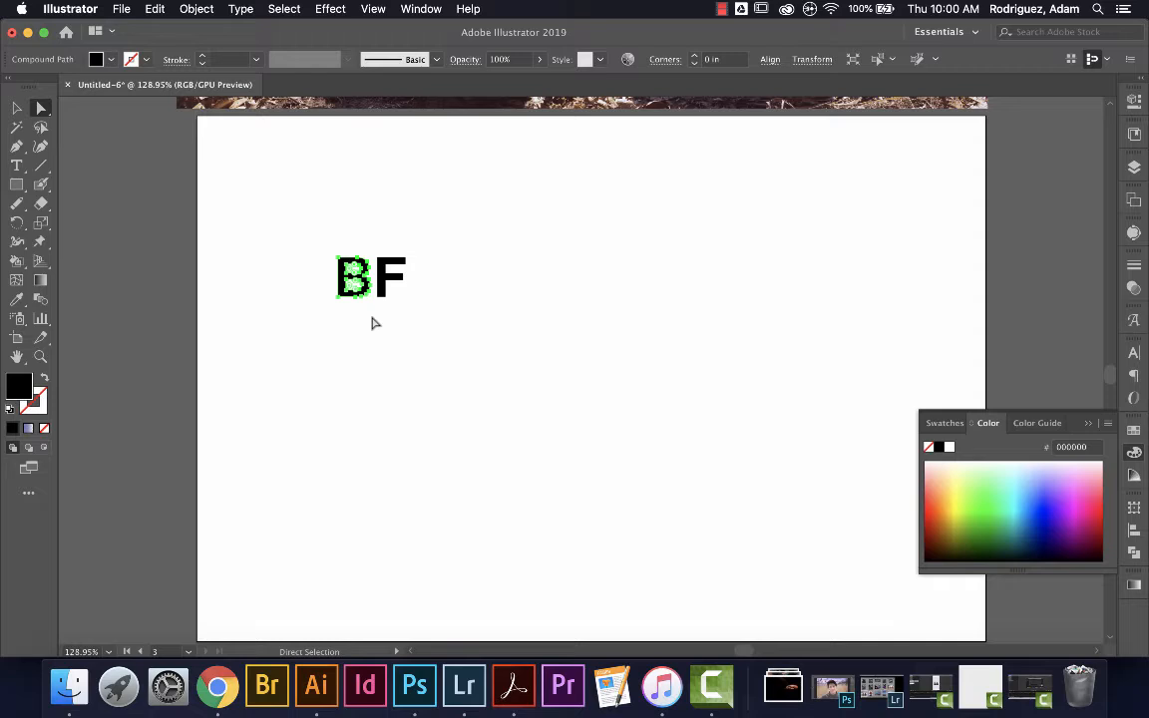
key("Left")
key("Left")
key("Left")
key("Left")
key("Left")
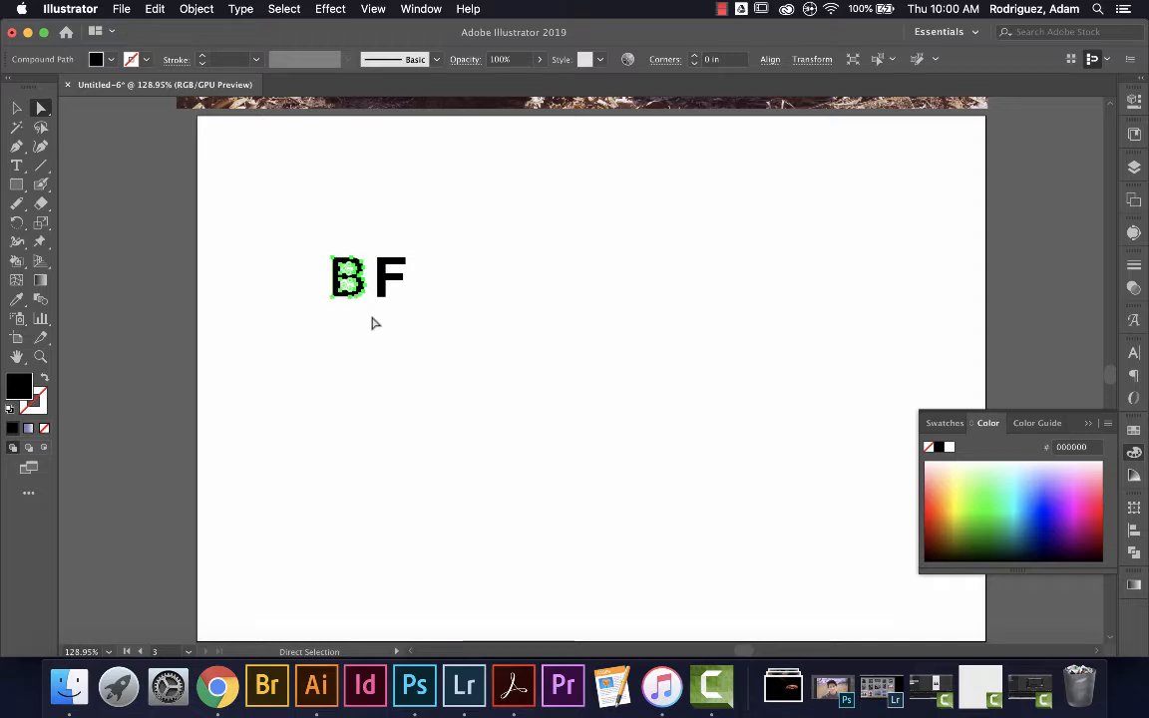
key("Left")
key("Left")
key("Left")
key("Left")
key("Left")
key("Left")
key("Left")
key("Left")
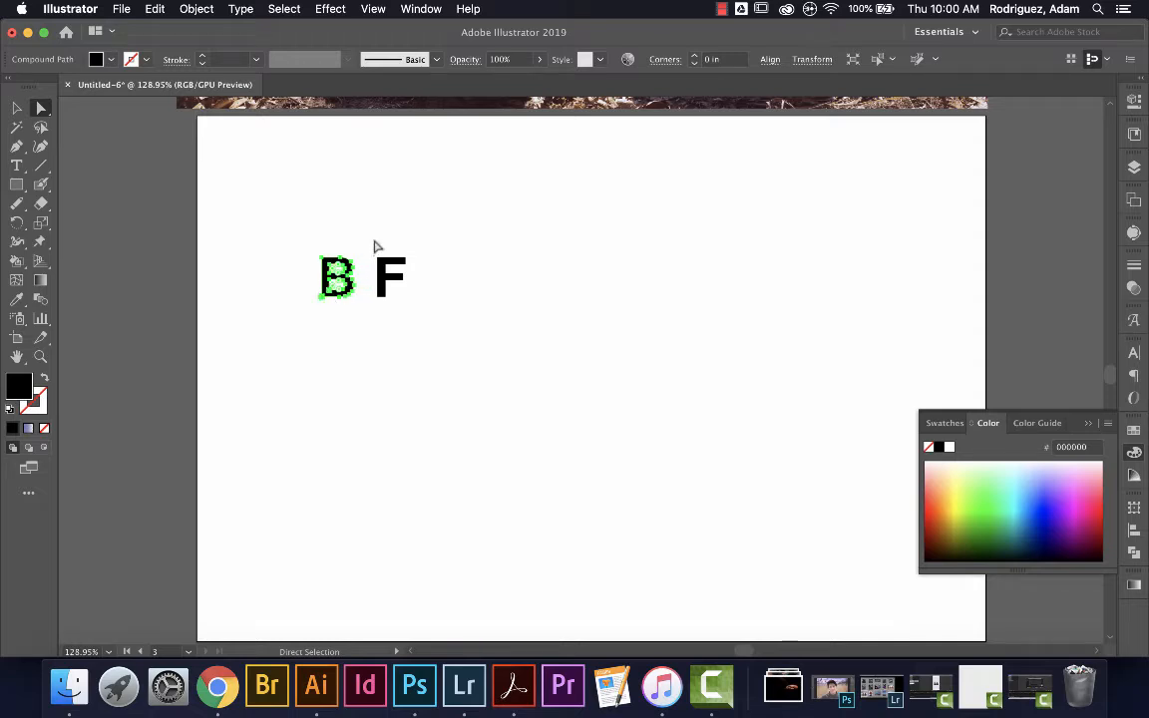
Nudge the outlined B right until it overlaps the stem of the F.
key("super+equal")
key("super+equal")
key("super+equal")
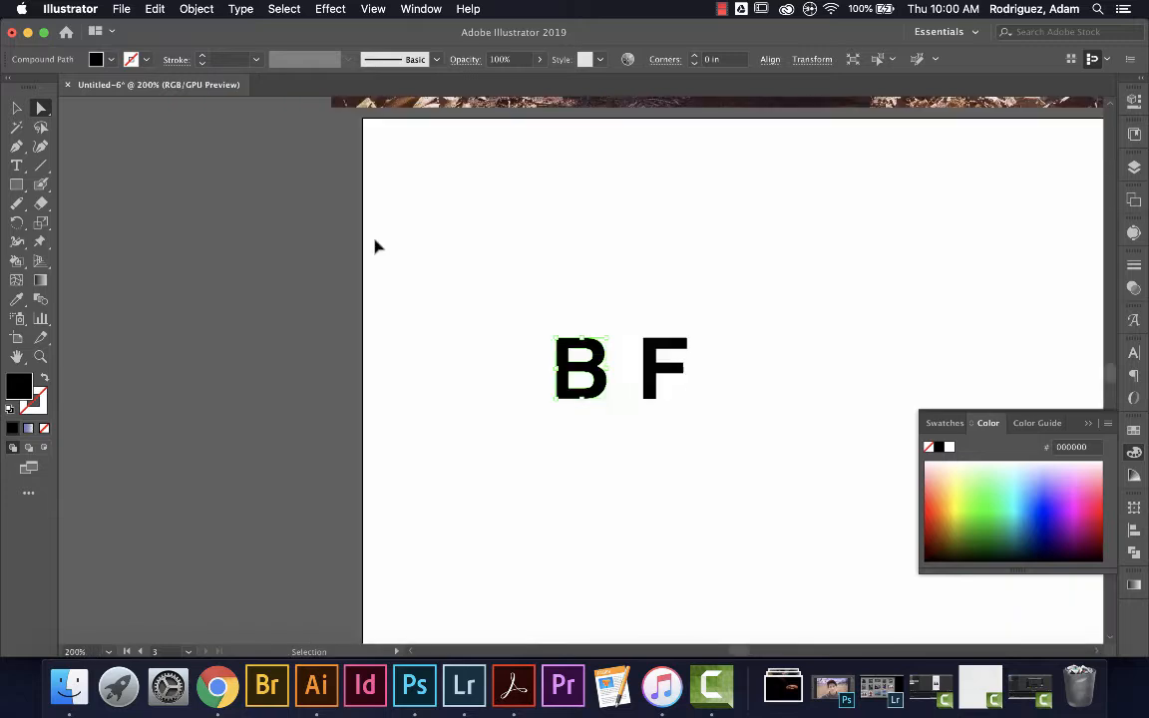
scroll(377, 245, "right", 3)
scroll(377, 245, "down", 1)
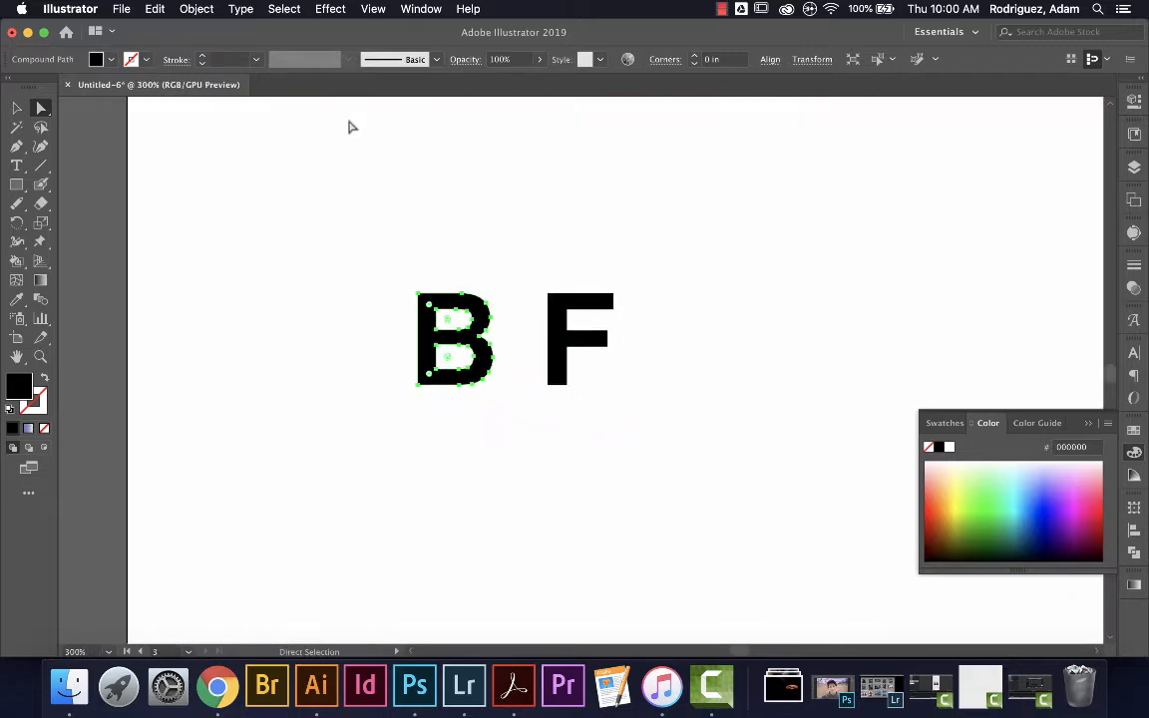
key("Right")
key("Right")
key("Right")
key("Right")
key("Right")
key("Right")
key("Right")
key("Right")
key("Right")
key("Right")
key("Right")
key("Right")
key("Right")
key("Right")
key("Right")
key("Right")
key("Right")
key("Right")
key("Right")
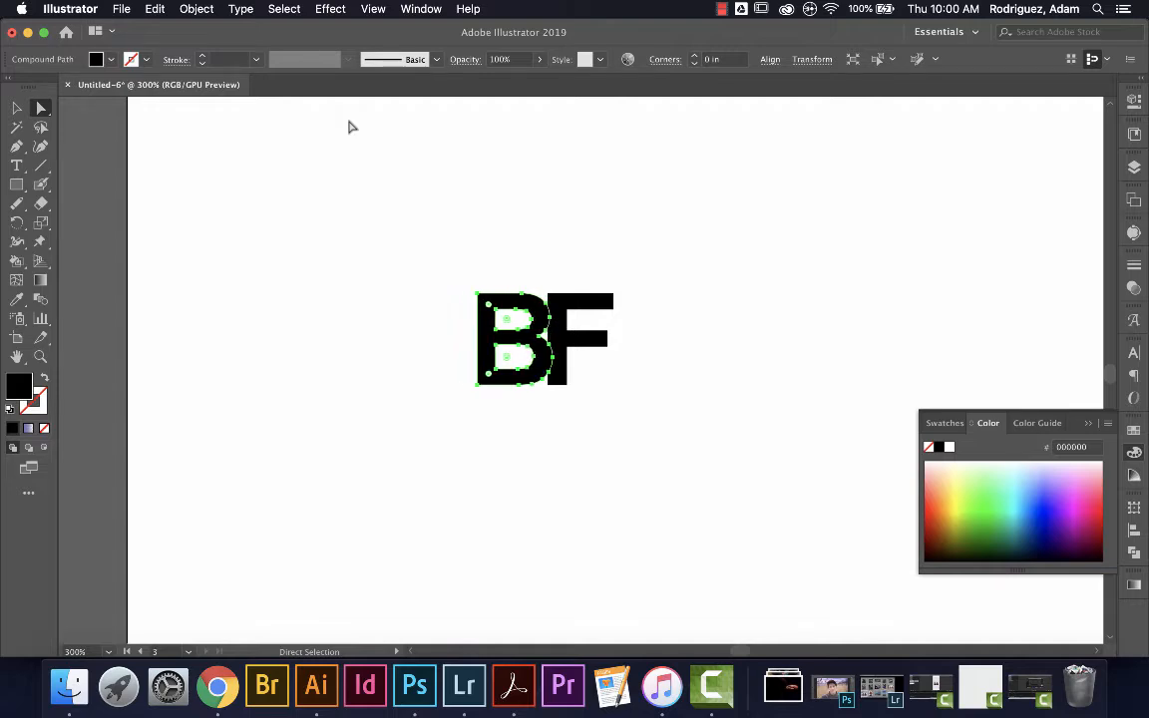
key("Right")
key("Right")
key("Right")
key("Right")
key("Right")
key("Right")
key("Right")
key("Right")
key("Right")
key("Right")
key("Right")
key("Right")
key("Right")
key("Right")
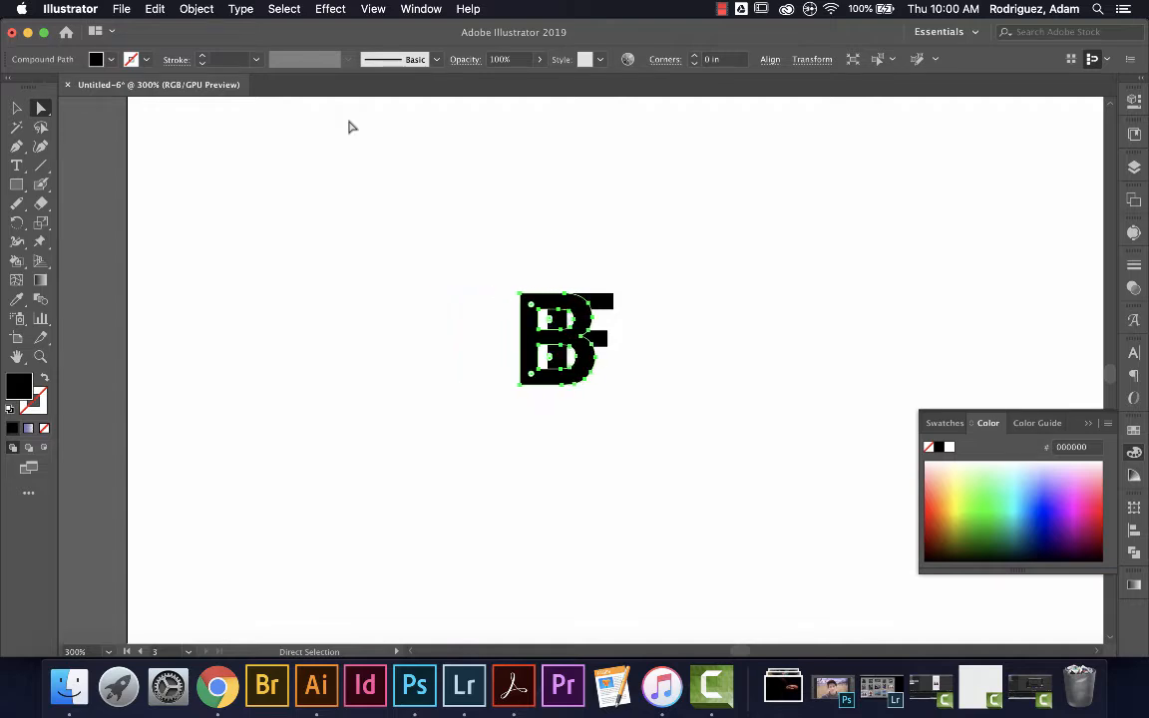
Nudge the outlined B right across the F until its stem meets the ends of the F's arms.
key("Right")
key("Right")
key("Right")
key("Right")
key("Right")
key("Right")
key("Right")
key("Right")
key("Right")
key("Right")
key("Right")
key("Right")
key("Right")
key("Right")
key("Right")
key("Right")
key("Right")
key("Right")
key("Right")
key("Right")
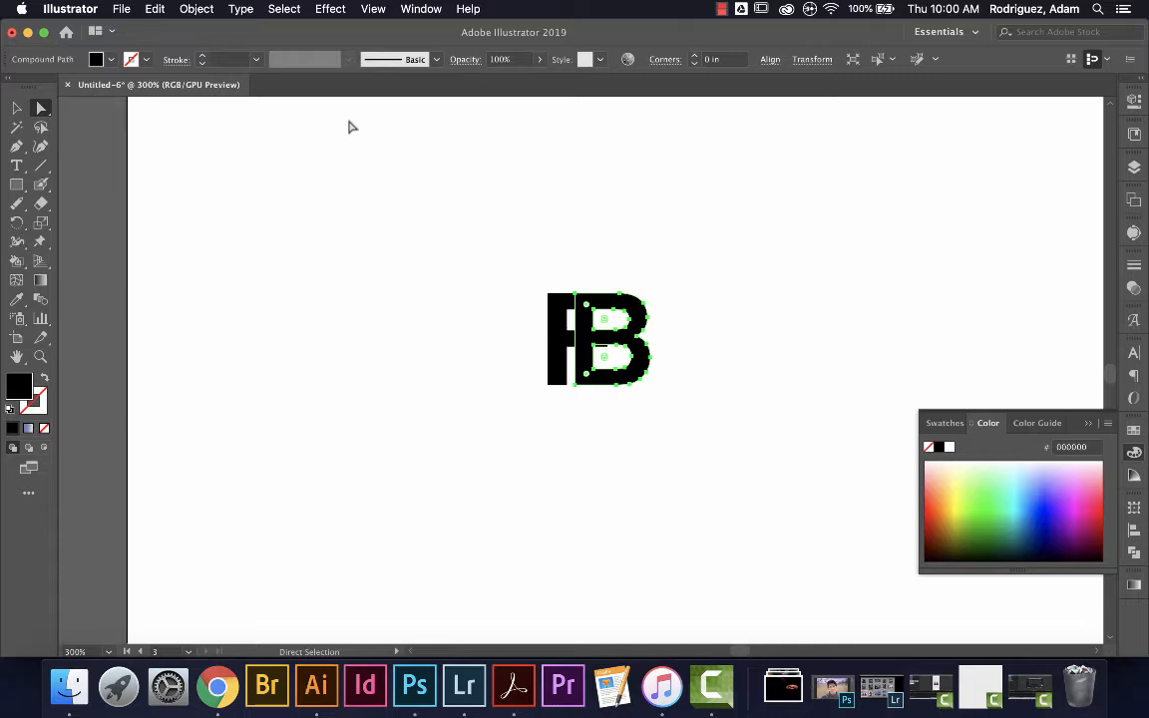
key("Right")
key("Right")
key("Right")
key("Right")
key("Right")
key("Right")
key("Right")
key("Right")
key("Right")
key("Right")
key("Right")
key("Right")
key("Right")
Nudge the outlined B back left until its stem nearly lines up with the stem of the F.
key("Left")
key("Left")
key("Left")
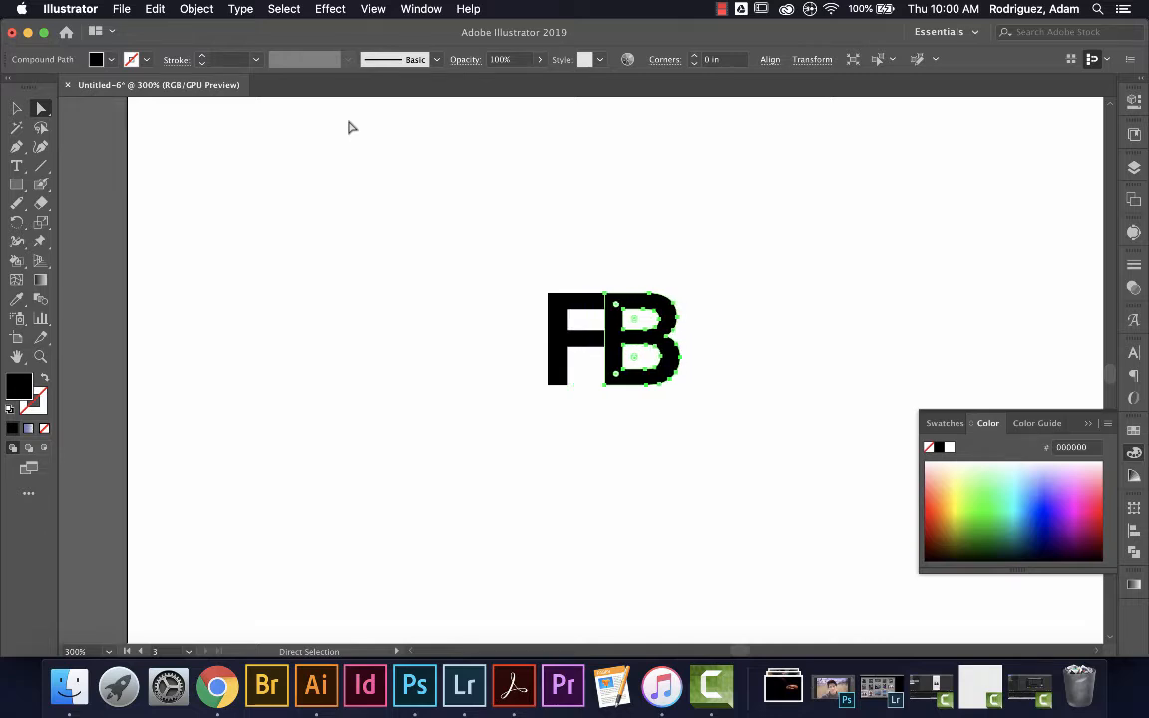
key("Left")
key("Left")
key("Left")
key("Left")
key("Left")
key("Left")
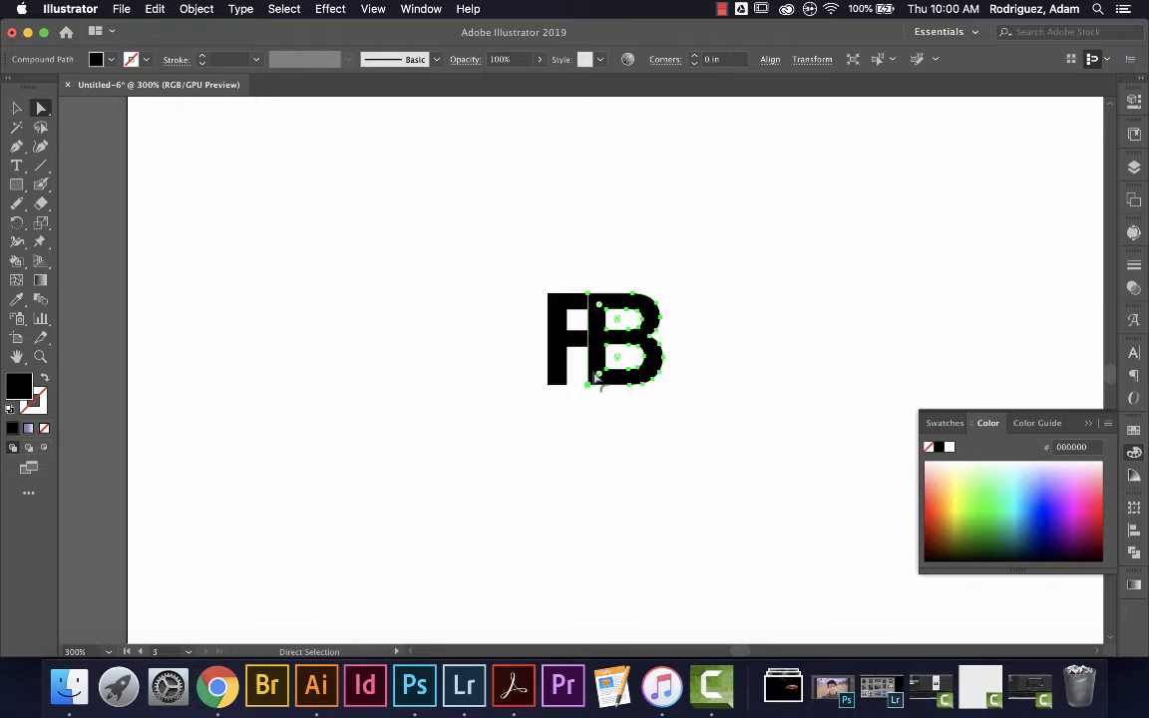
key("Left")
key("Left")
key("Left")
key("Left")
key("Left")
key("Left")
key("Left")
key("Left")
key("Left")
key("Left")
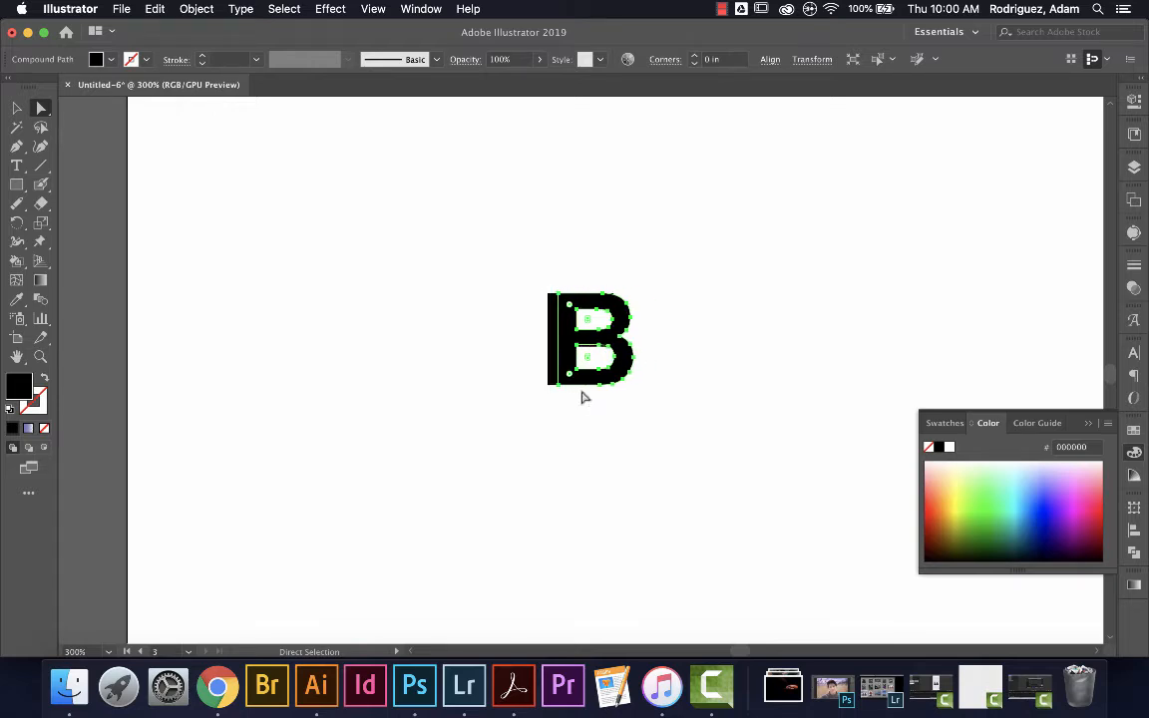
key("Left")
key("Left")
key("Left")
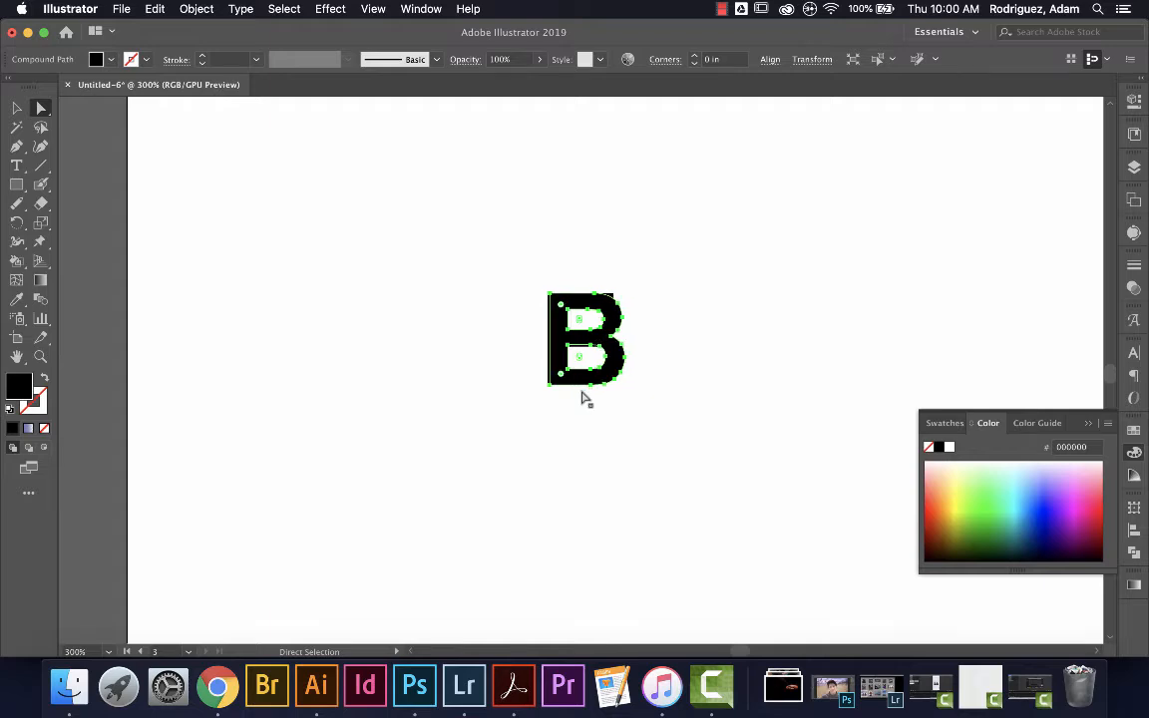
Reflect the outlined B across the vertical axis so that it faces backward.
left_click(196, 10)
mouse_move(209, 30)
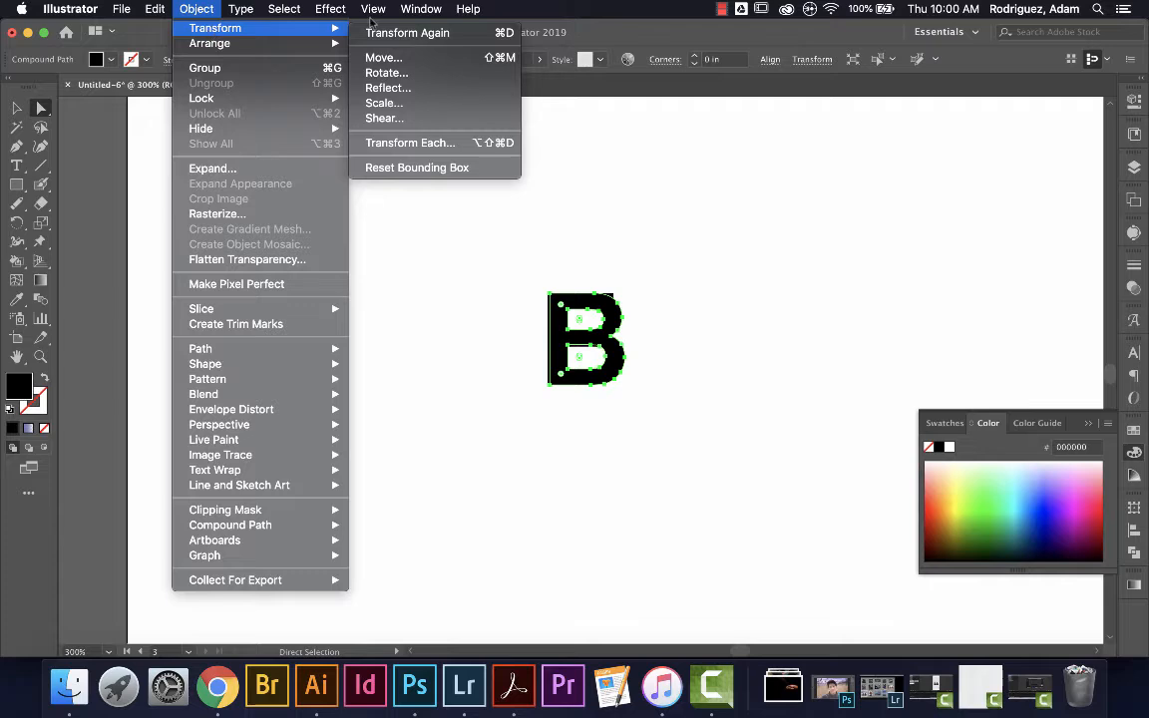
left_click(393, 89)
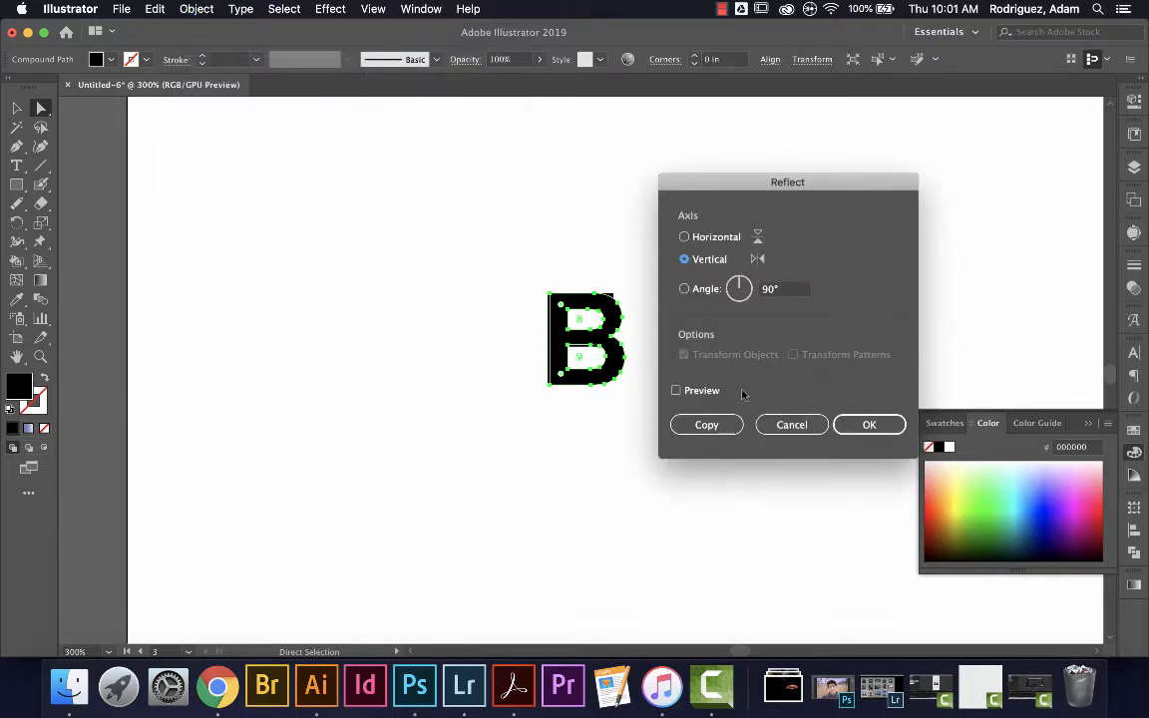
left_click(867, 425)
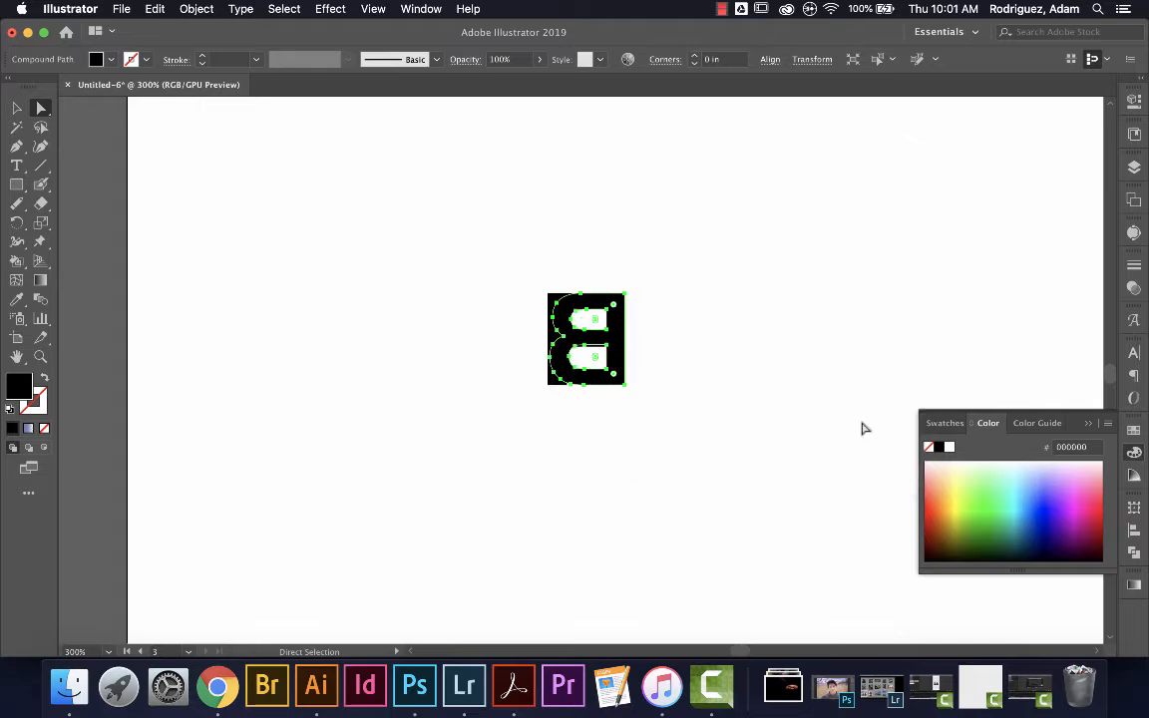
Nudge the mirrored B left until its stem overlaps the F's stem and both letters share one upright, and deselect it.
key("Left")
key("Left")
key("Left")
key("Left")
key("Left")
key("Left")
key("Left")
key("Left")
key("Left")
key("Left")
key("Left")
key("Left")
key("Left")
key("Left")
key("Left")
key("Left")
key("Left")
key("Left")
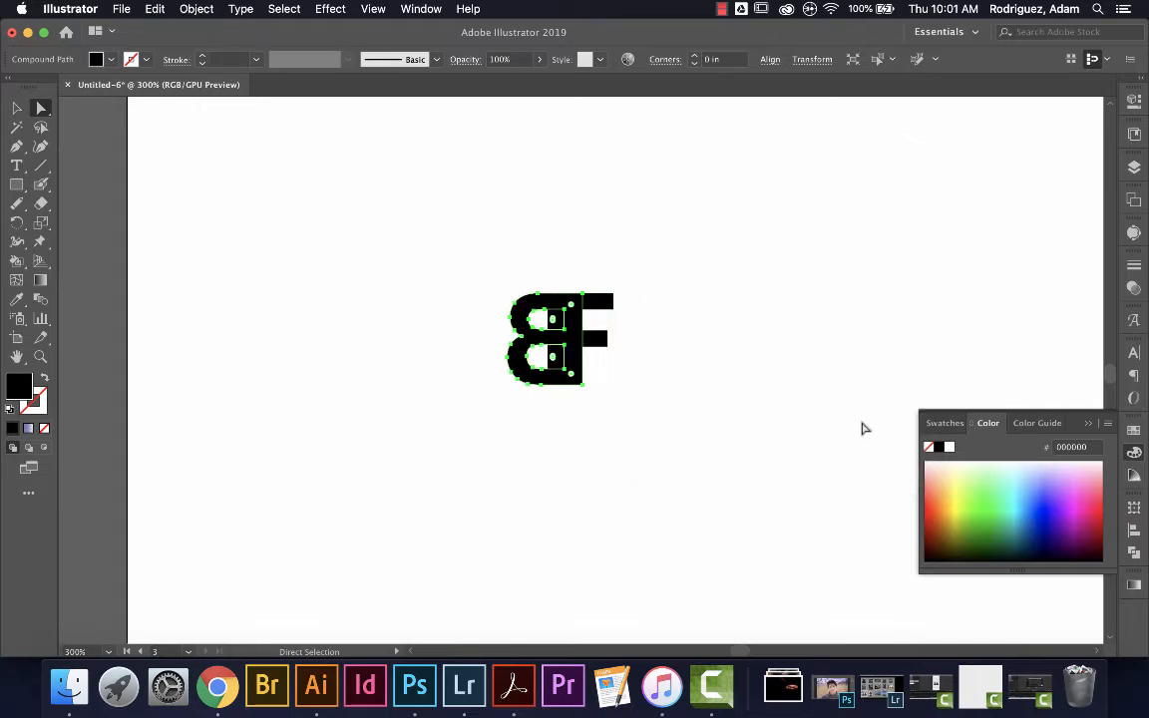
key("Left")
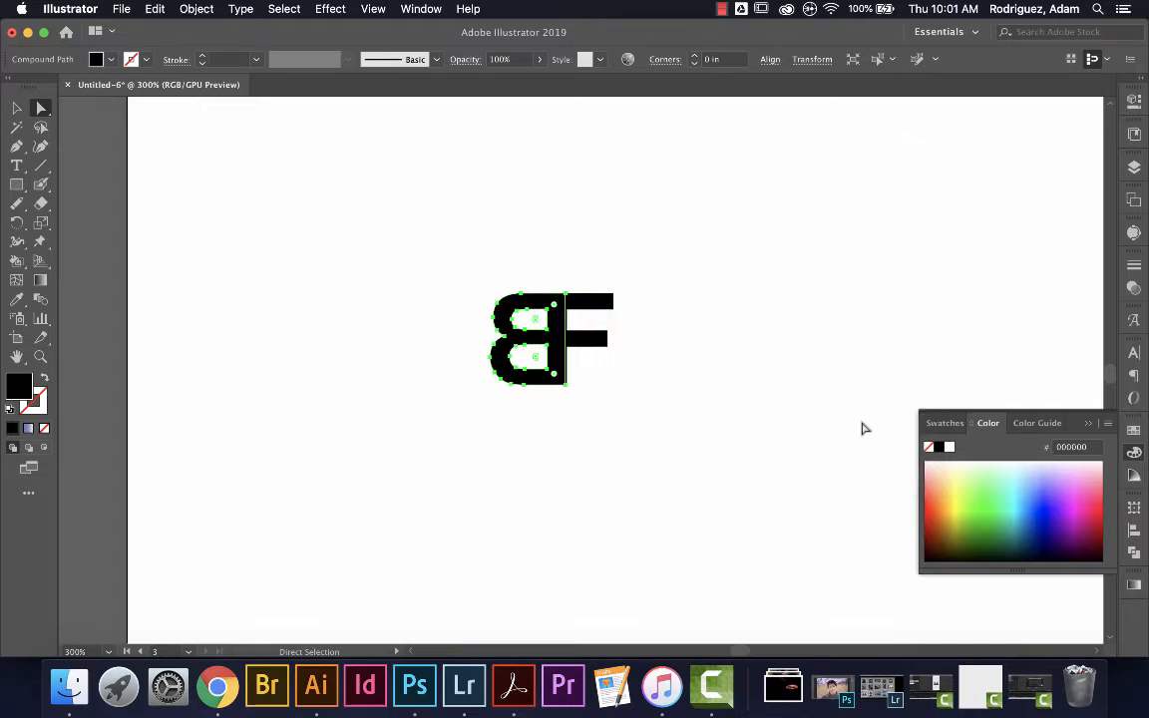
key("Left")
left_click(729, 296)
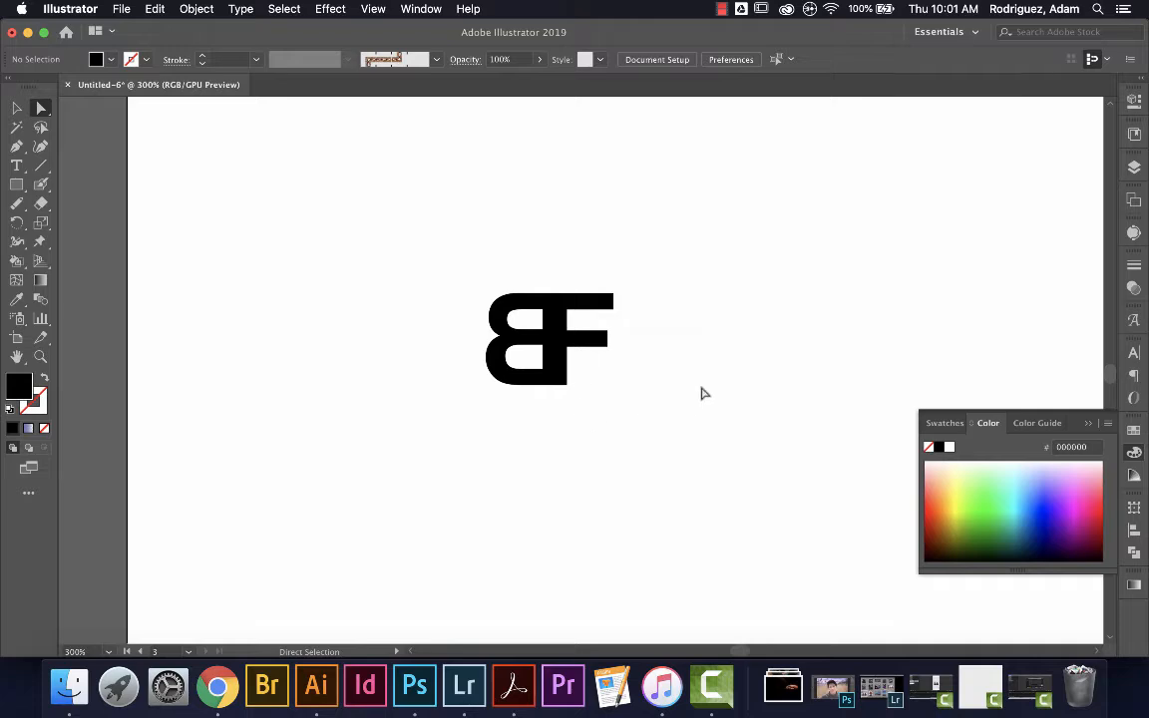
Select the whole BF monogram and place a duplicate of it to the right of the original.
left_click_drag(471, 256, 636, 440)
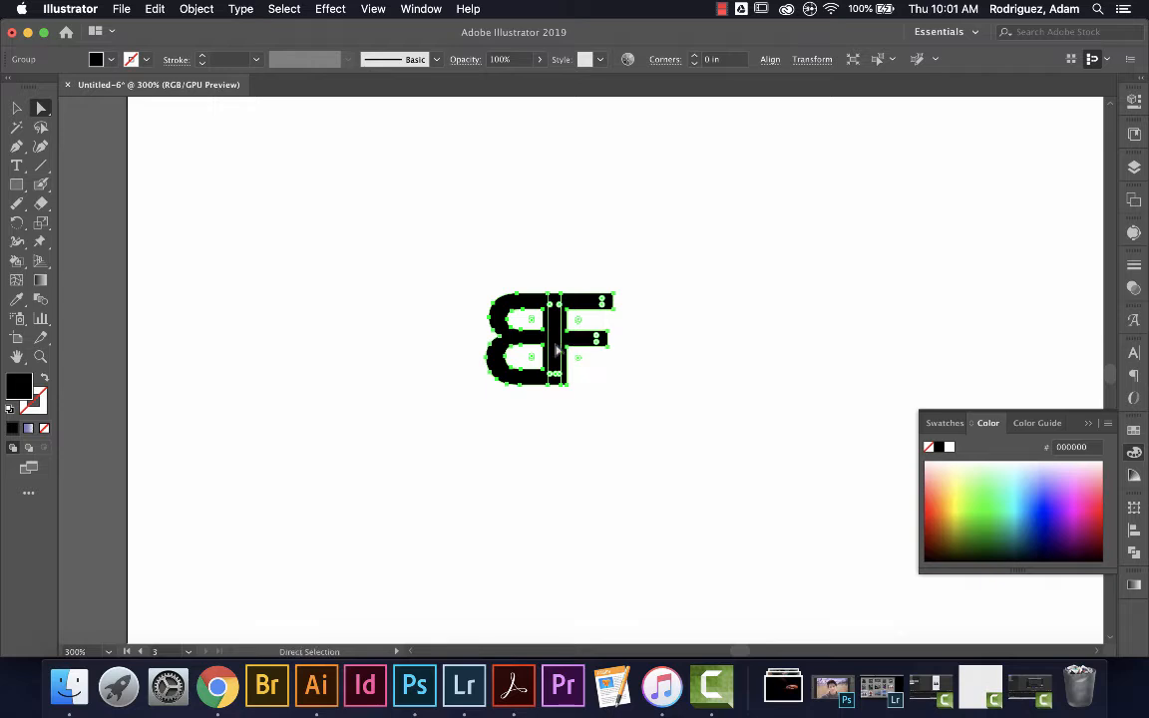
left_click(17, 107)
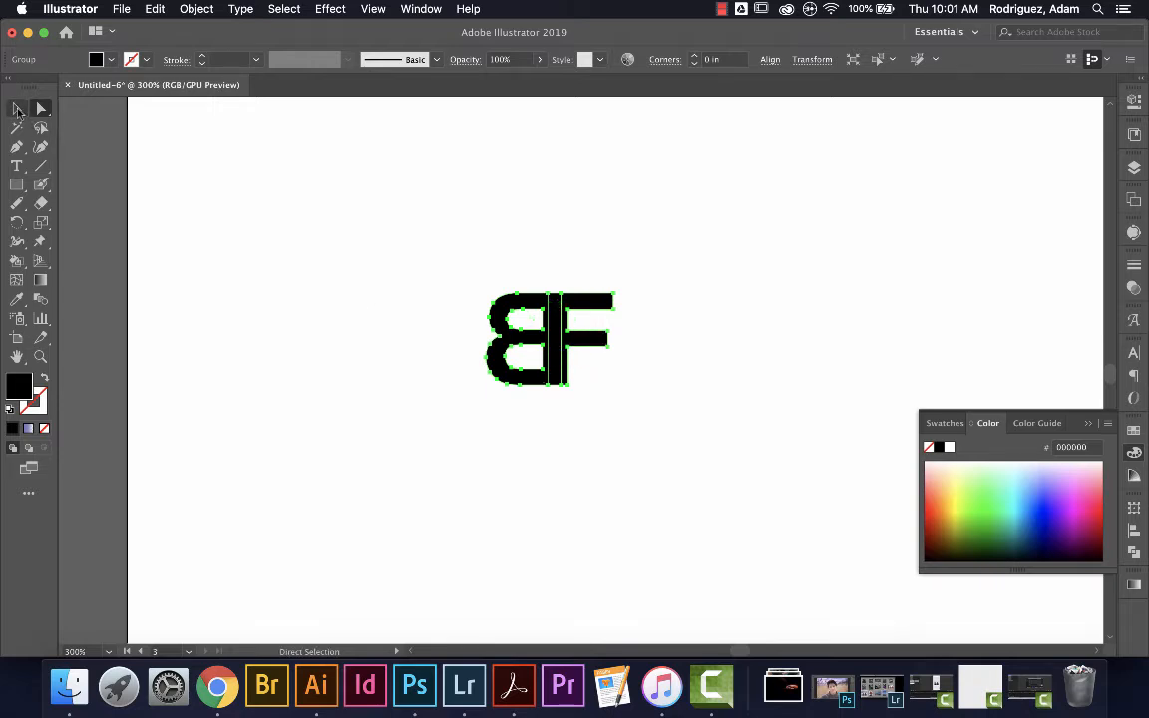
left_click(595, 498)
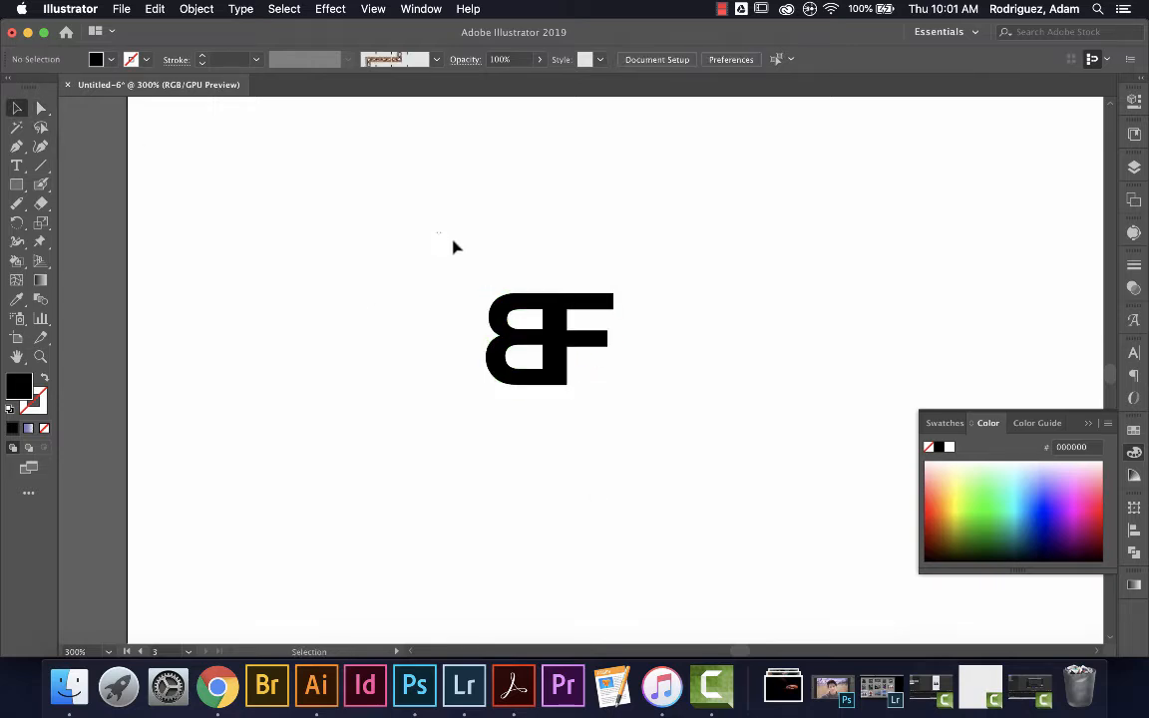
left_click_drag(452, 246, 798, 338)
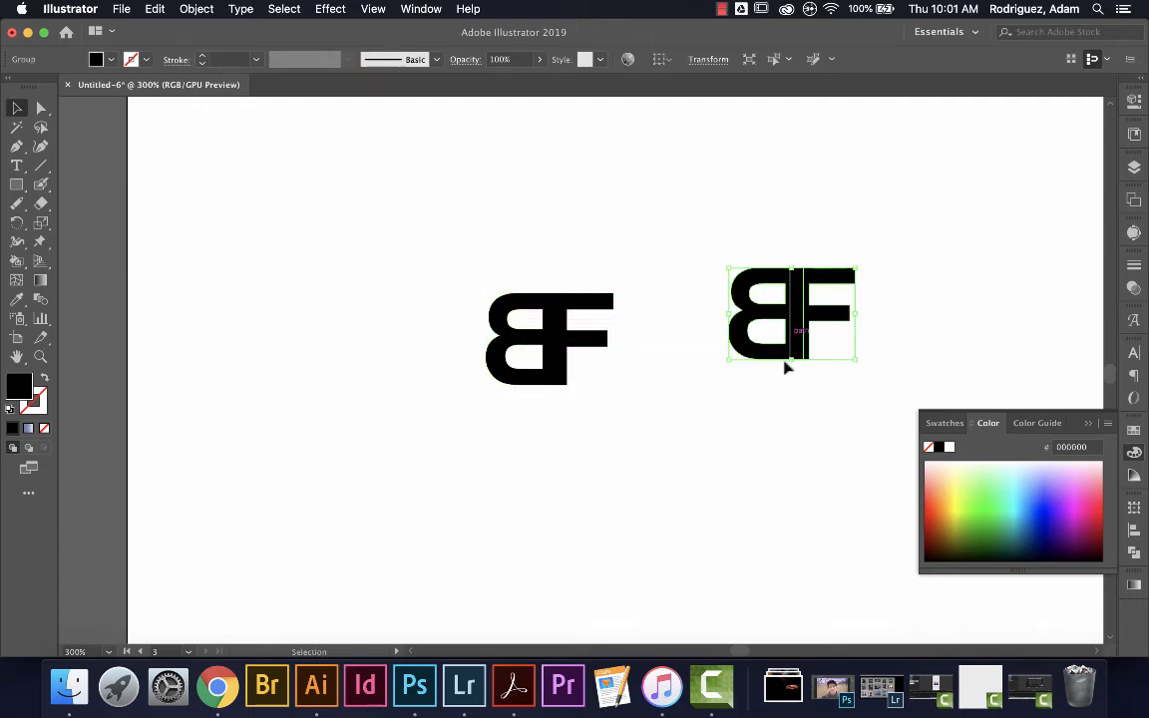
left_click(773, 448)
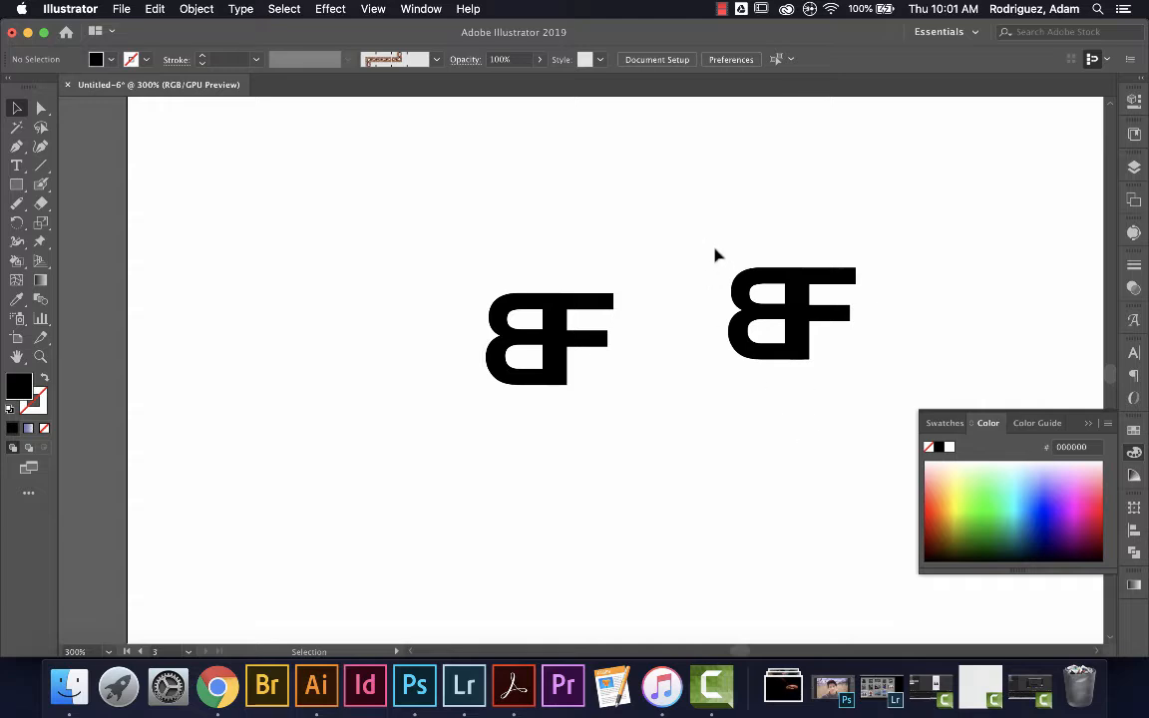
Merge the overlapping letters of the right-hand monogram copy into one shape with the Pathfinder's Unite operation.
left_click_drag(716, 256, 875, 415)
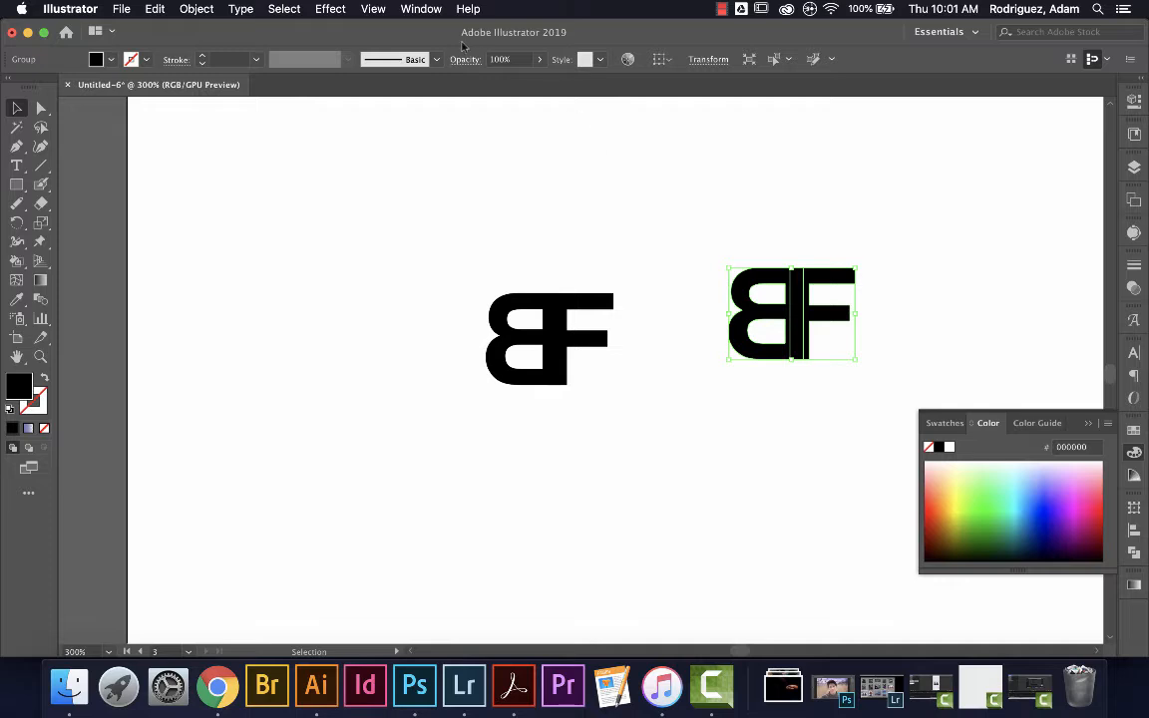
left_click(419, 9)
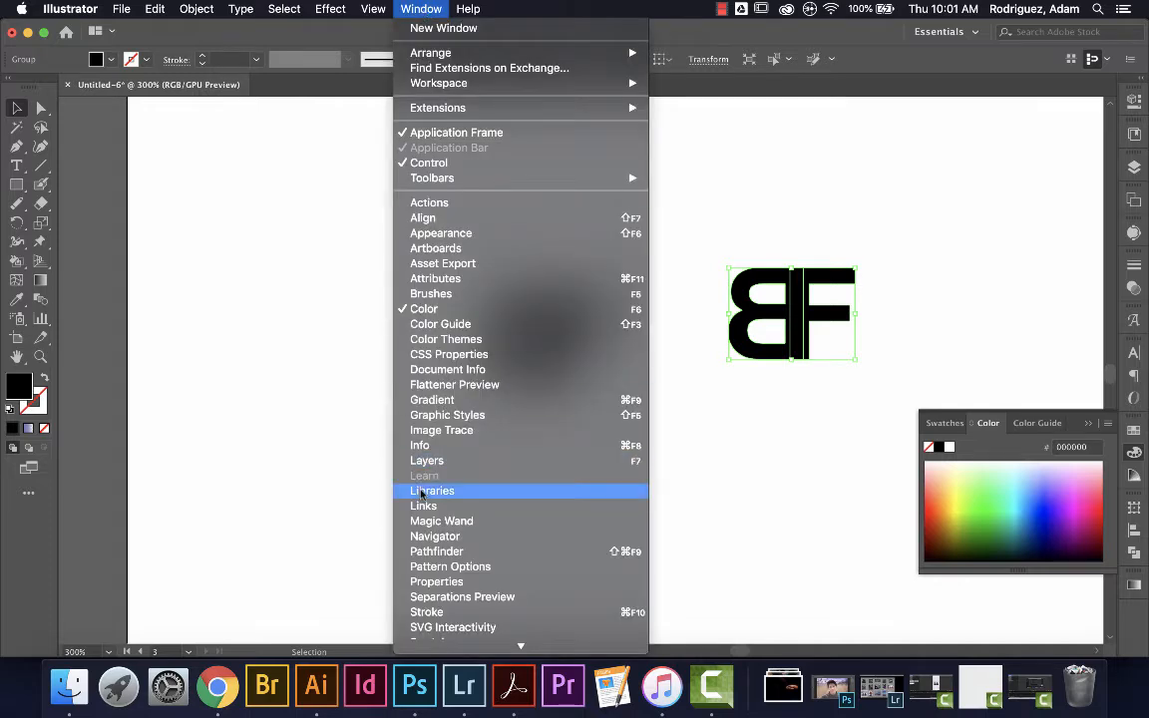
left_click(427, 552)
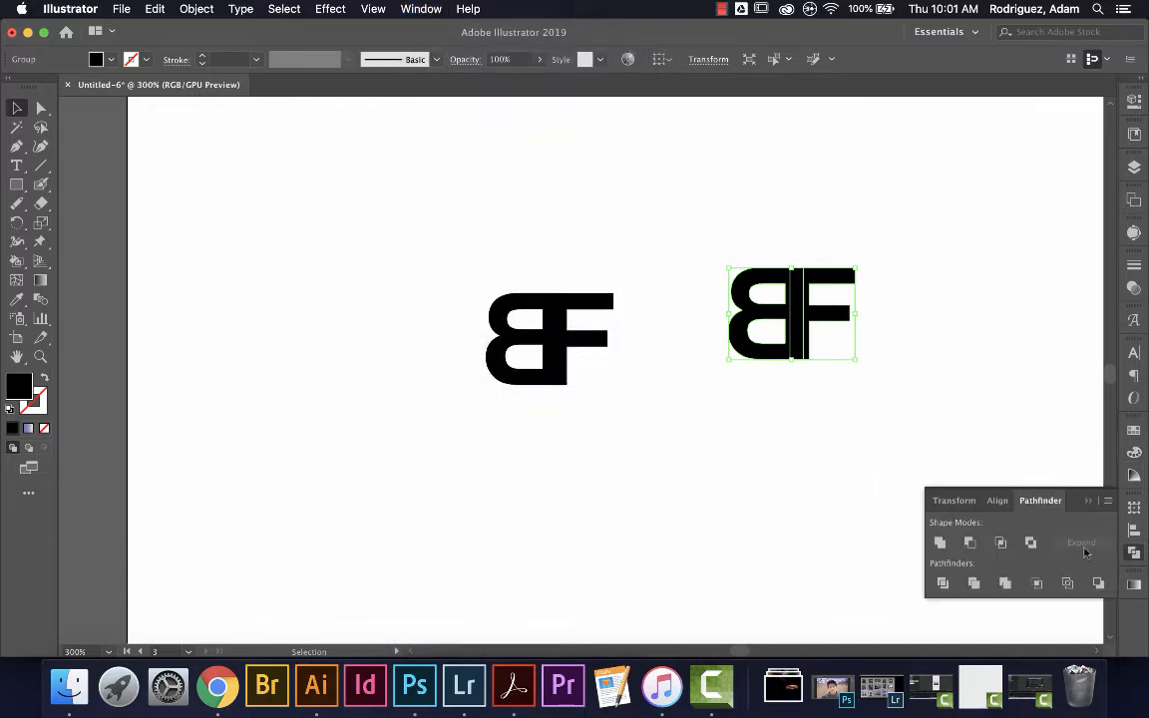
left_click(938, 543)
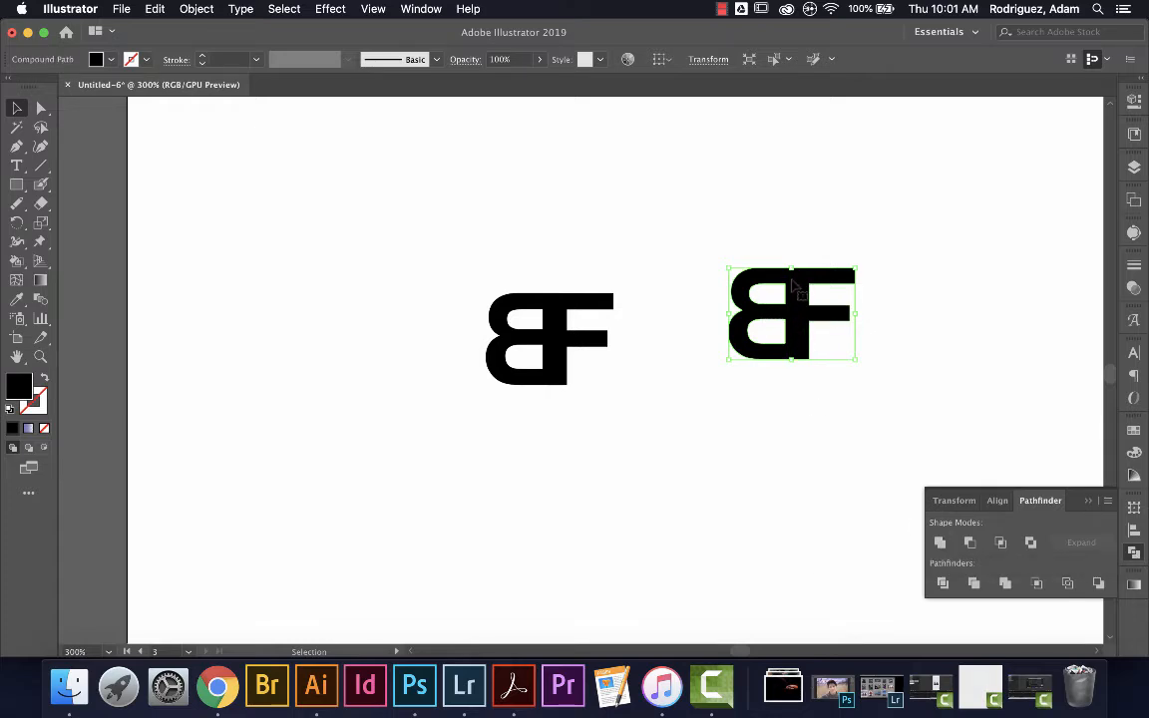
left_click(776, 401)
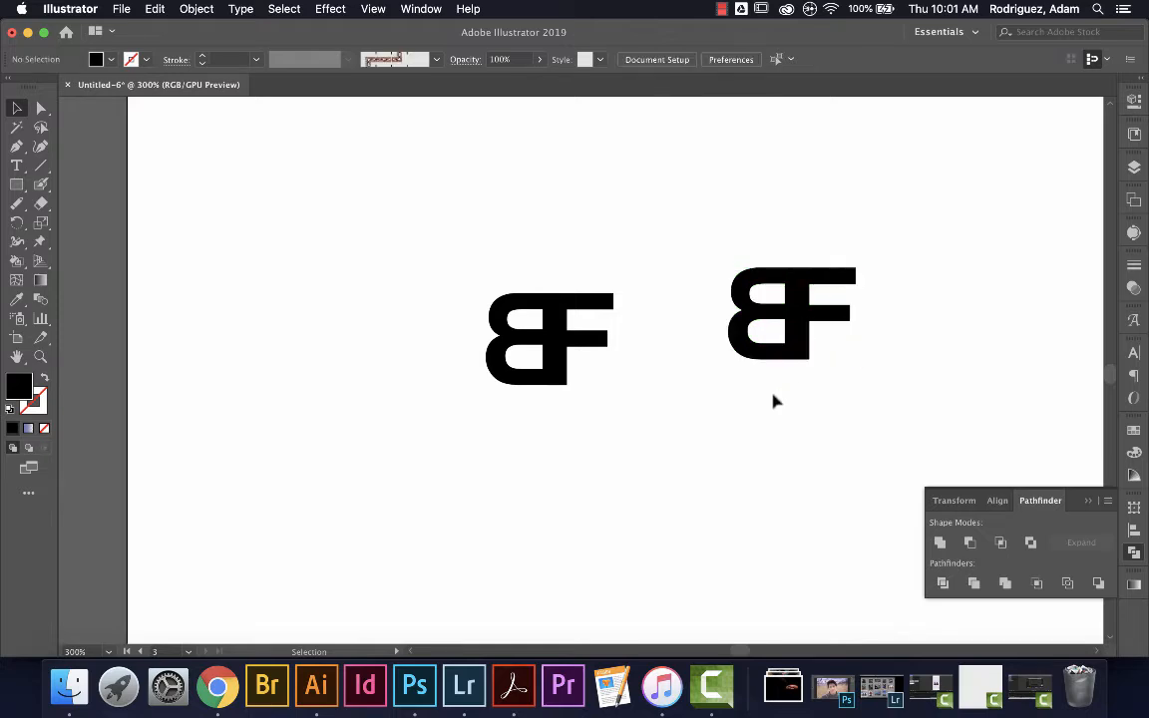
Shorten the upper arm of the F in the united right-hand copy by nudging its end anchor points left.
left_click(761, 284)
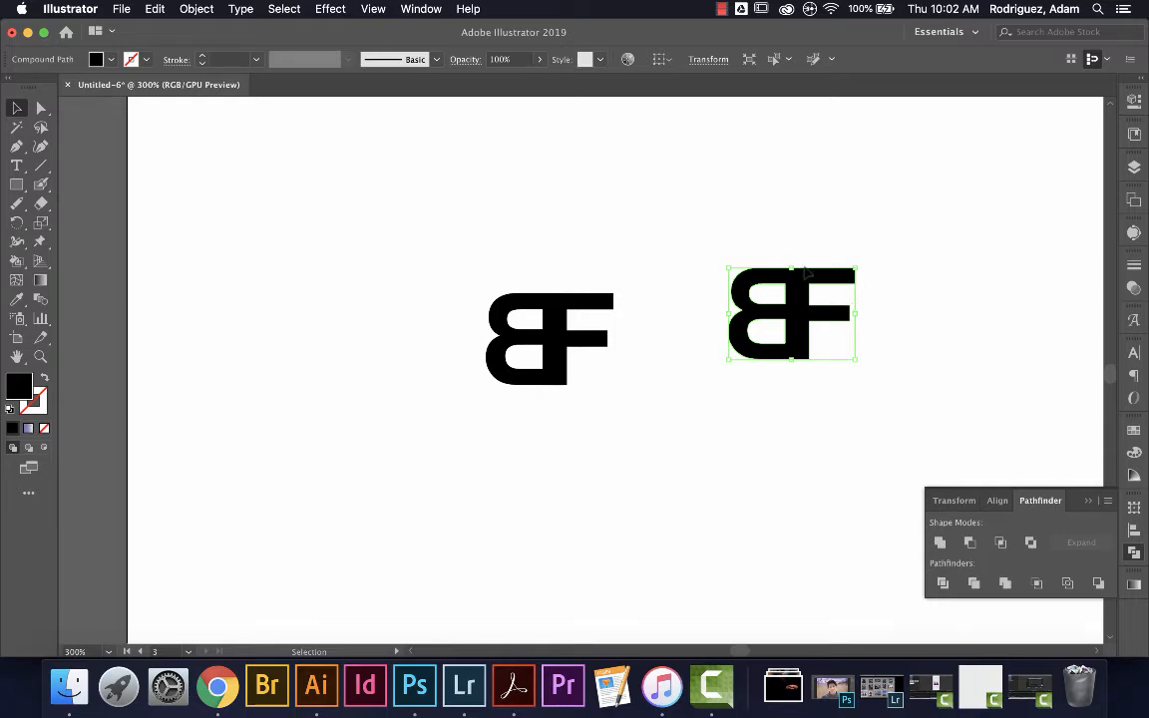
left_click(41, 108)
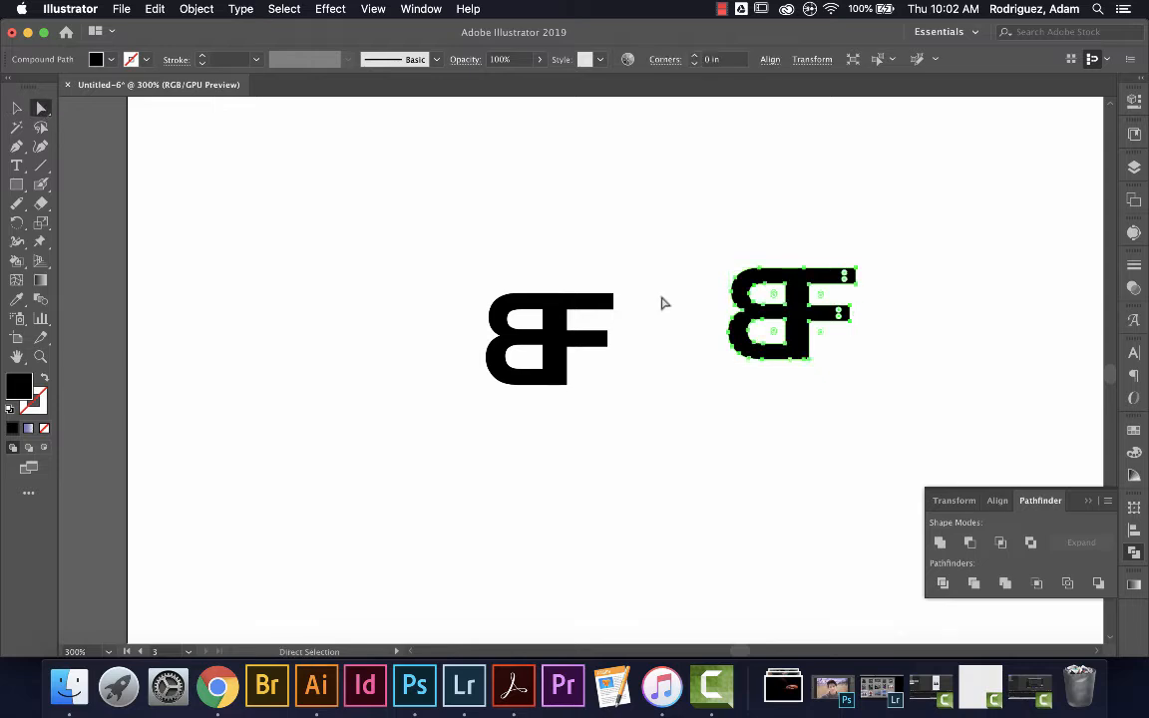
left_click(880, 255)
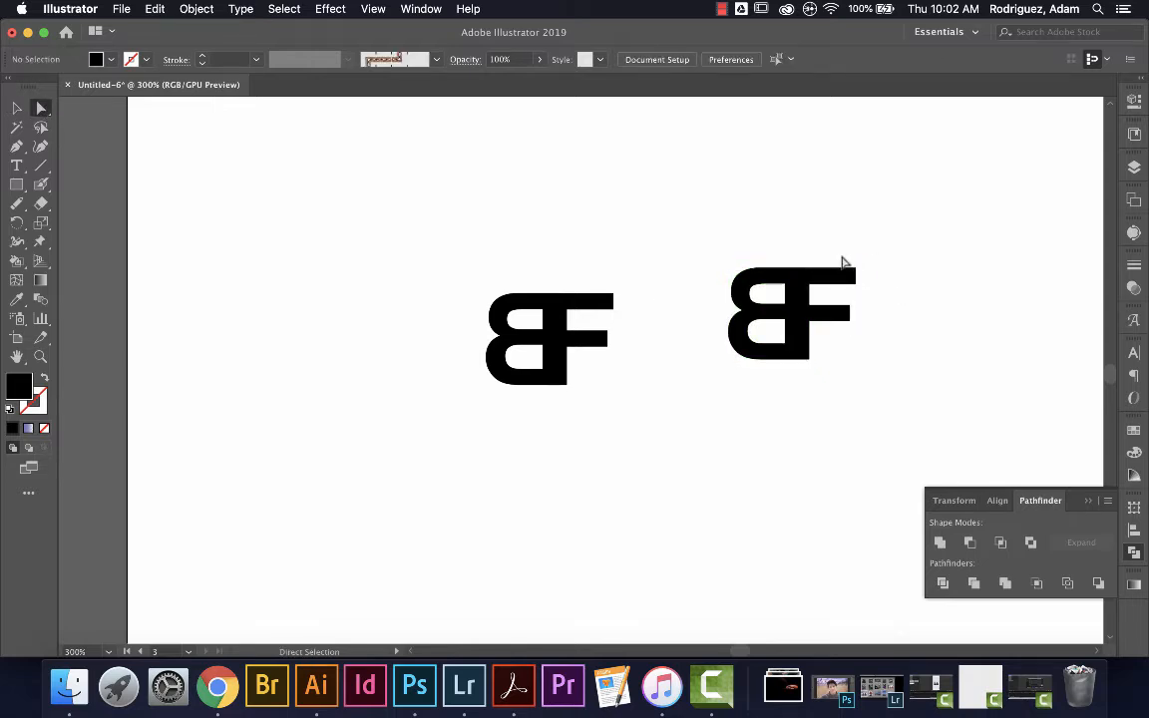
left_click_drag(843, 257, 867, 296)
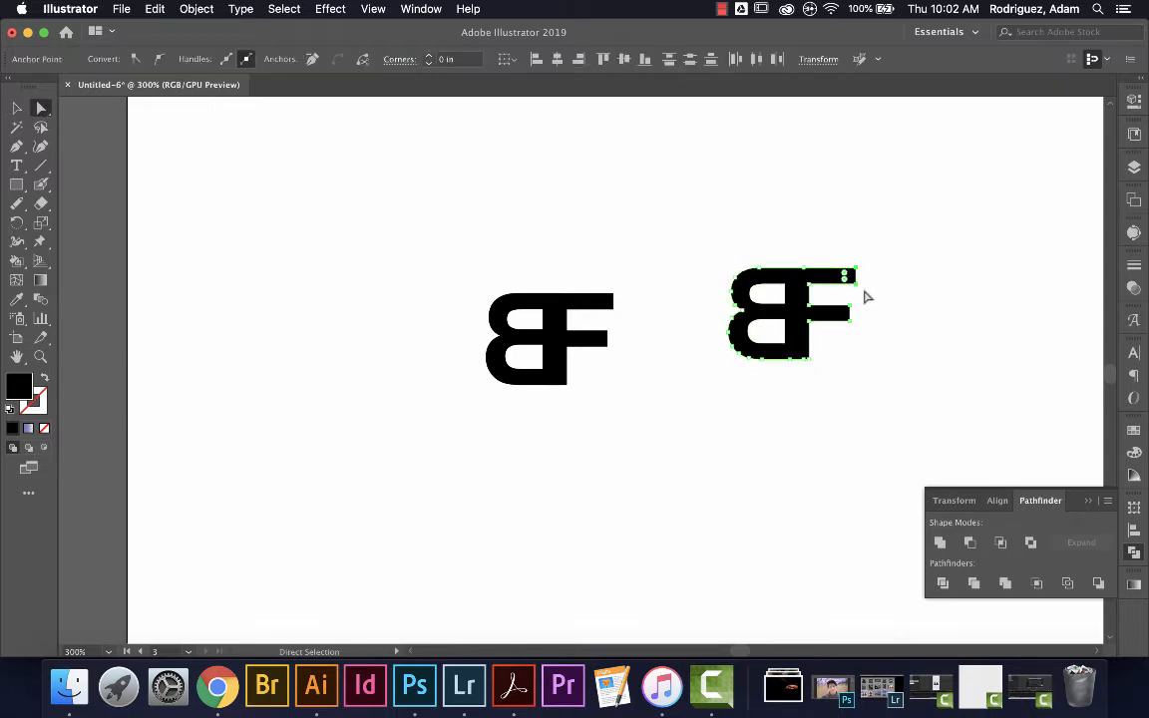
key("Left")
key("Left")
key("Left")
key("Left")
key("Left")
key("Left")
key("Left")
Shorten the middle arm of the F in the right-hand copy by nudging its end anchor points left.
left_click_drag(843, 299, 866, 347)
key("Left")
key("Left")
key("Left")
key("Left")
key("Left")
key("Left")
key("Left")
key("Left")
left_click(866, 347)
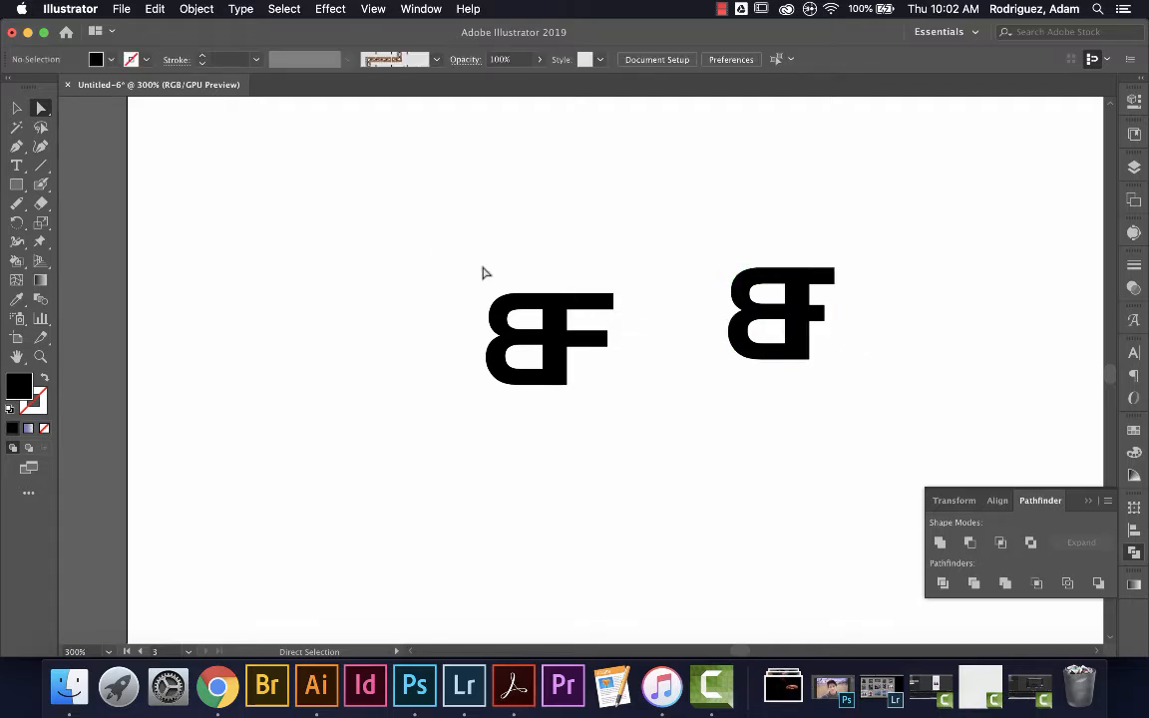
Duplicate the original monogram to its lower left and unite the copy's letters into a single shape.
left_click_drag(475, 277, 654, 441)
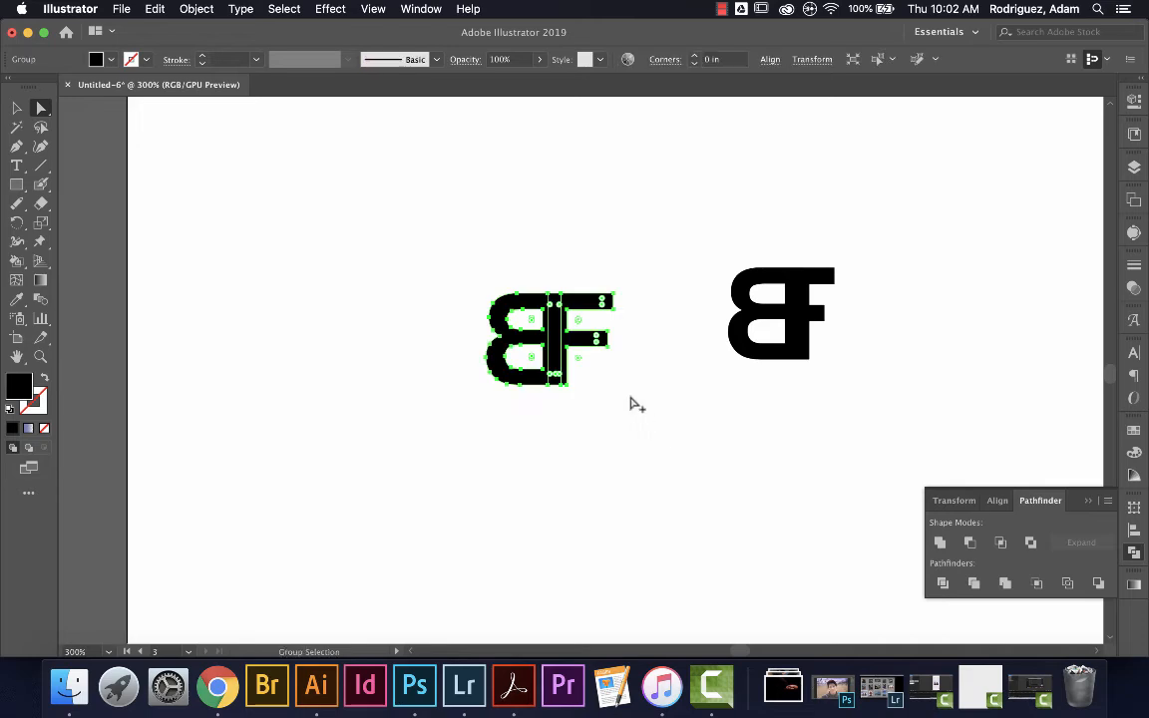
left_click_drag(554, 339, 386, 496)
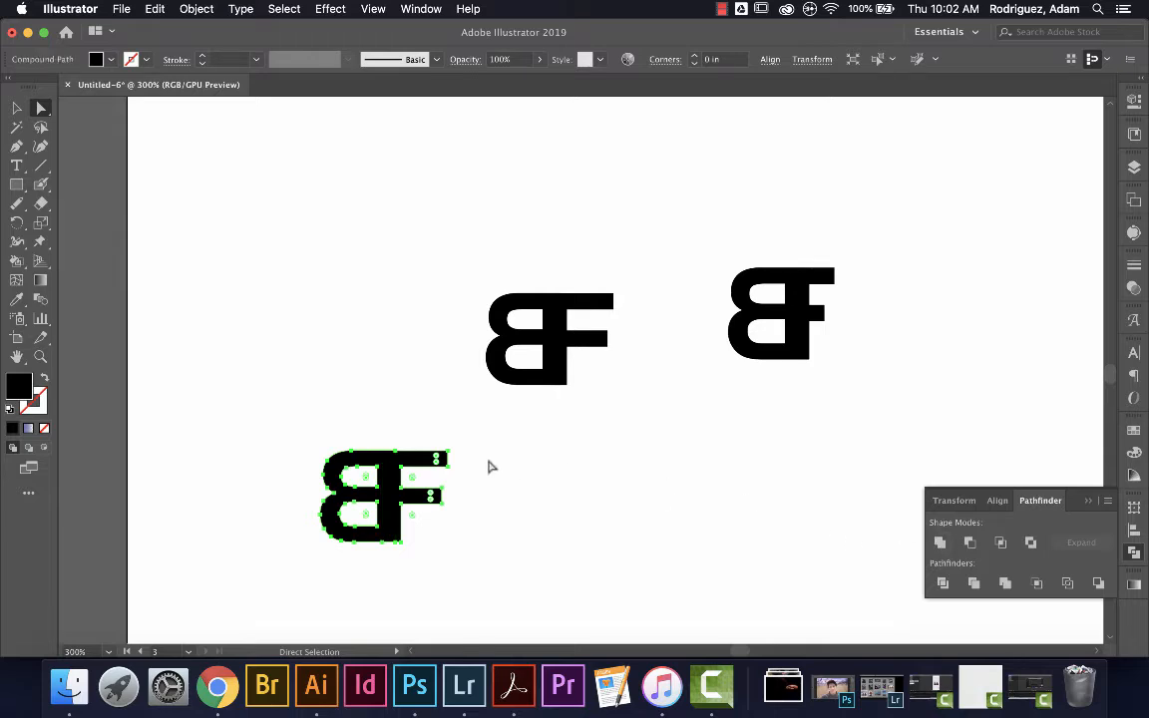
left_click(491, 487)
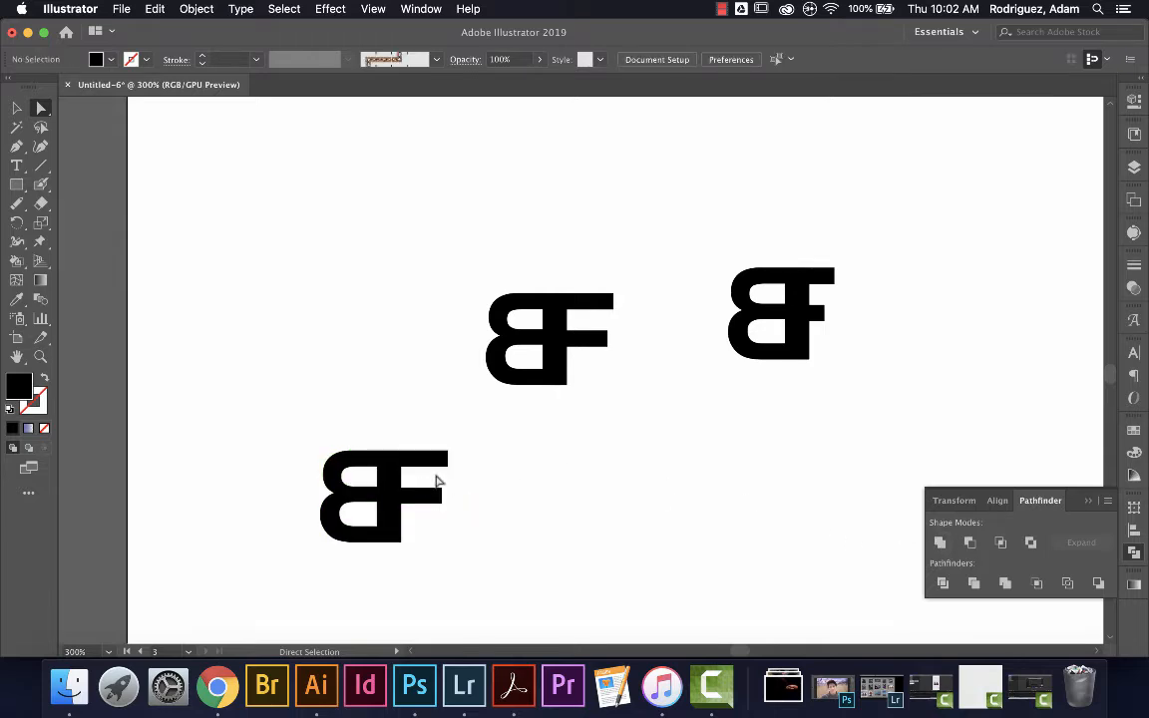
Shorten only the middle arm of the F in the lower-left copy by nudging its end anchor points left.
left_click_drag(432, 476, 452, 513)
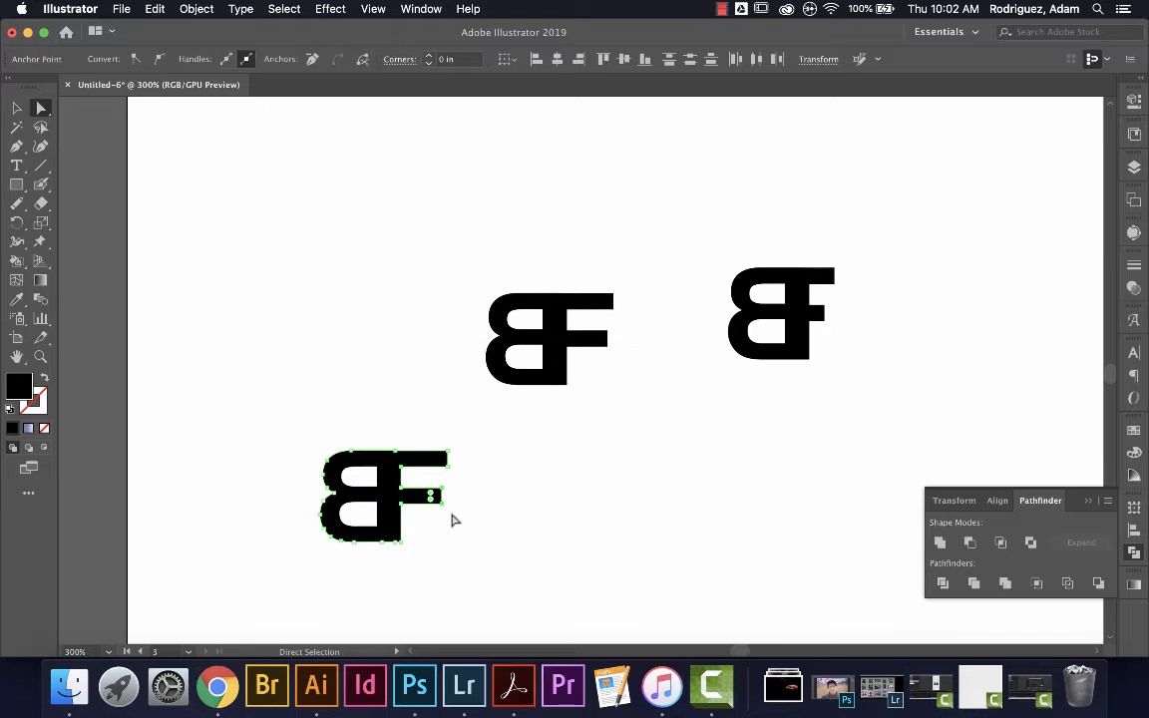
key("Left")
key("Left")
key("Left")
key("Left")
key("Left")
key("Left")
key("Left")
key("Left")
key("Left")
left_click(452, 519)
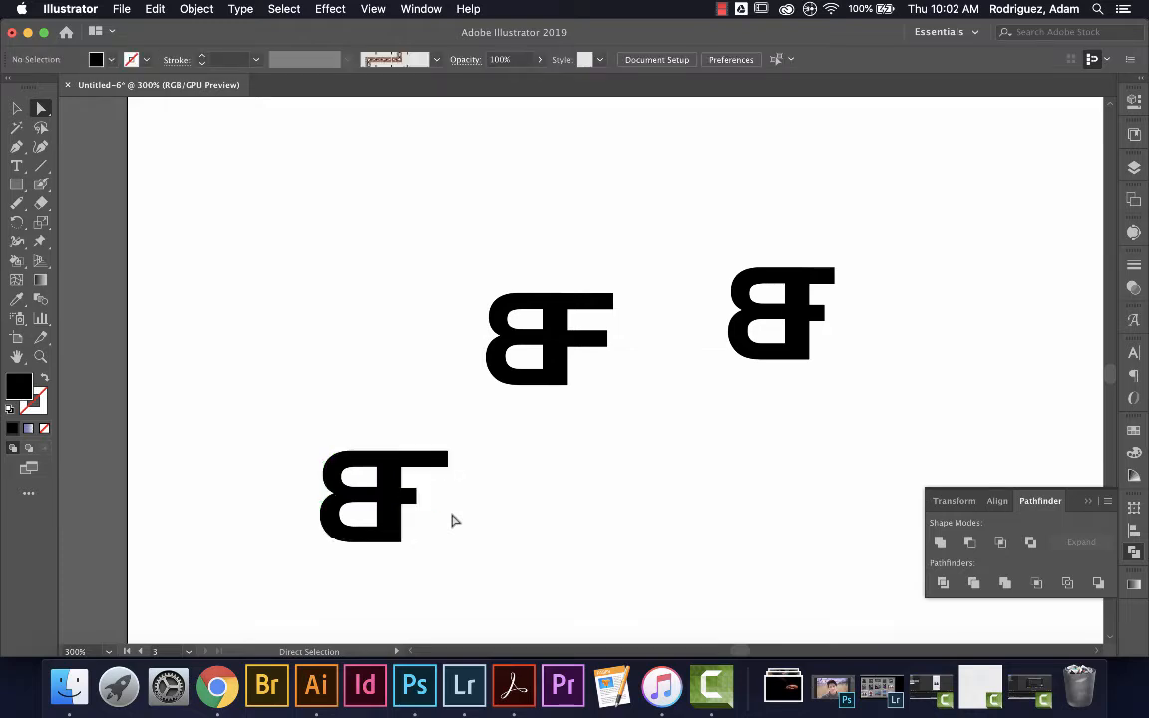
Duplicate the original monogram to its upper left and unite the copy's letters into a single shape.
left_click_drag(481, 283, 607, 389)
left_click_drag(556, 333, 300, 230)
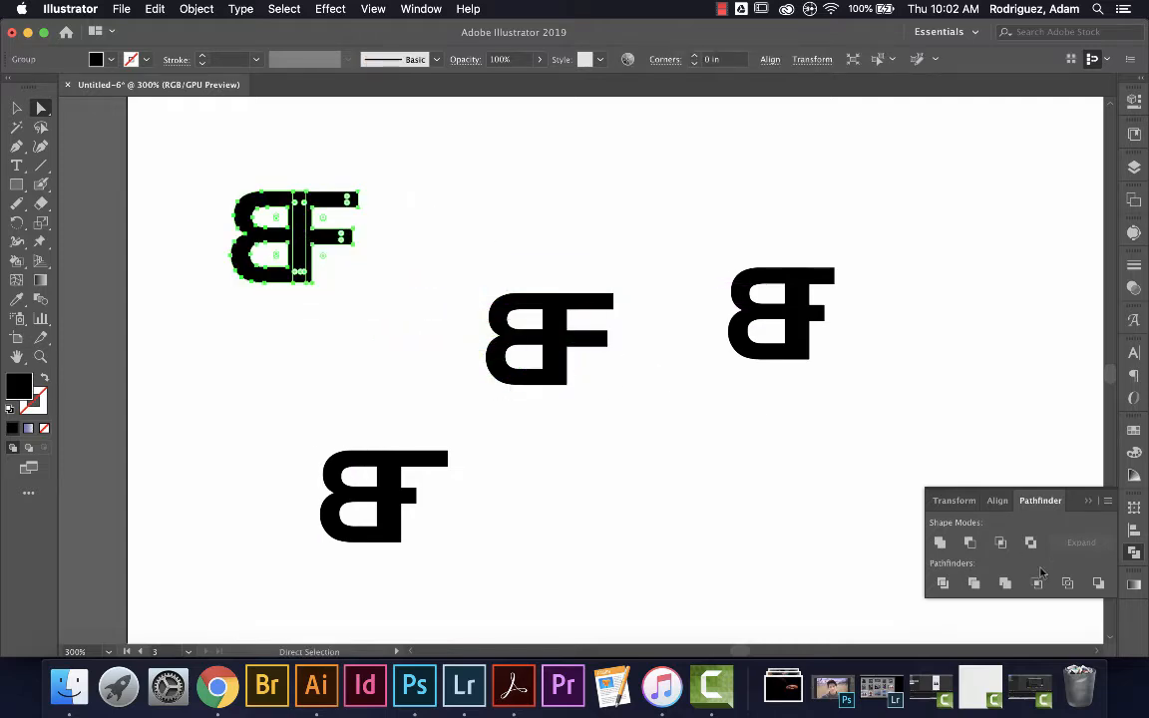
left_click(406, 232)
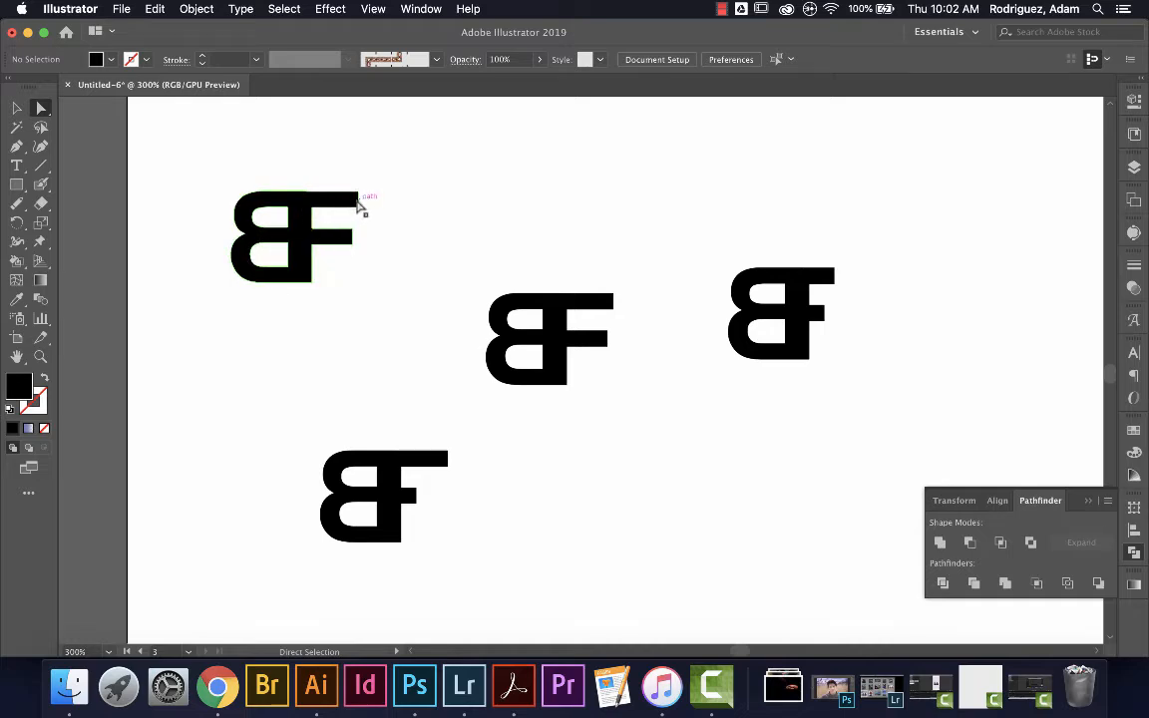
Round all the live corners of the upper-left united monogram by about 0.03 in, giving the F's arms fully rounded ends.
left_click(358, 205)
key("super+equal")
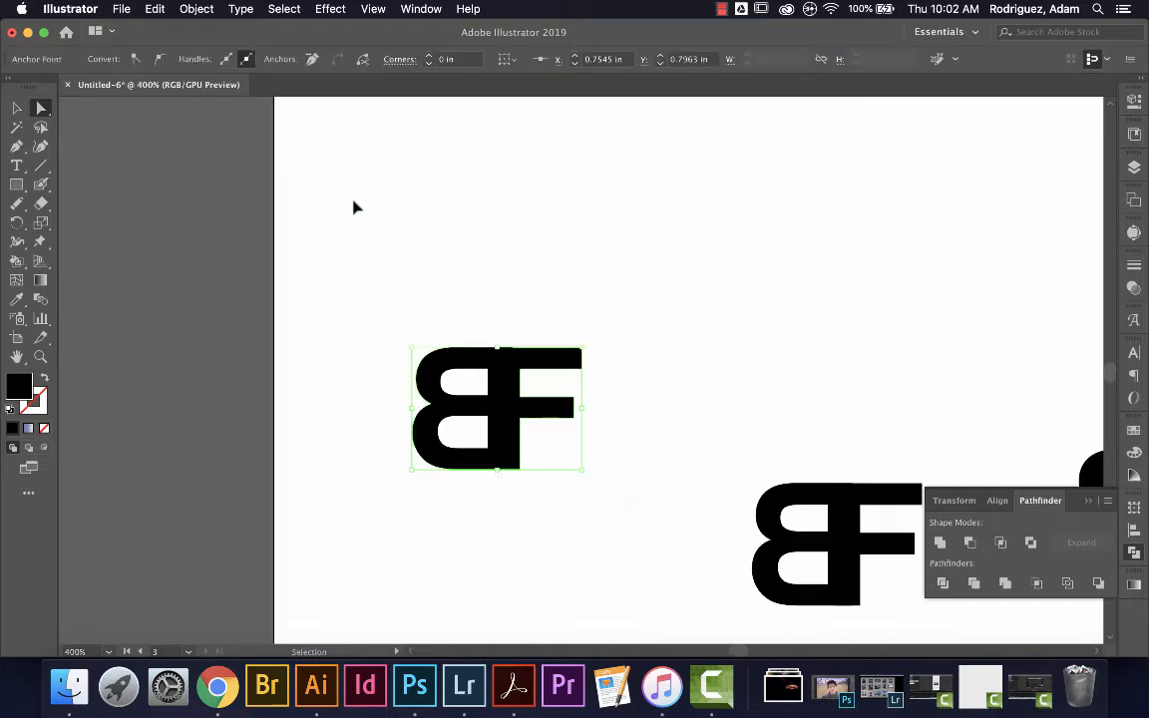
key("super+equal")
key("super+equal")
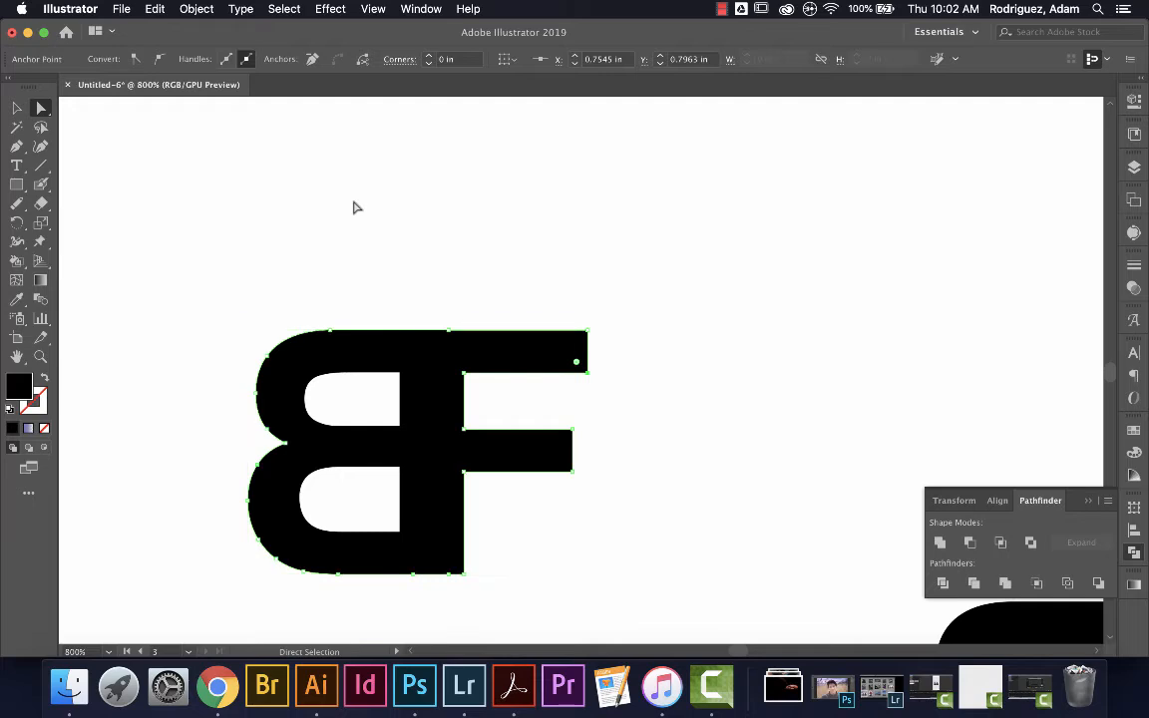
left_click(601, 350)
left_click(543, 337)
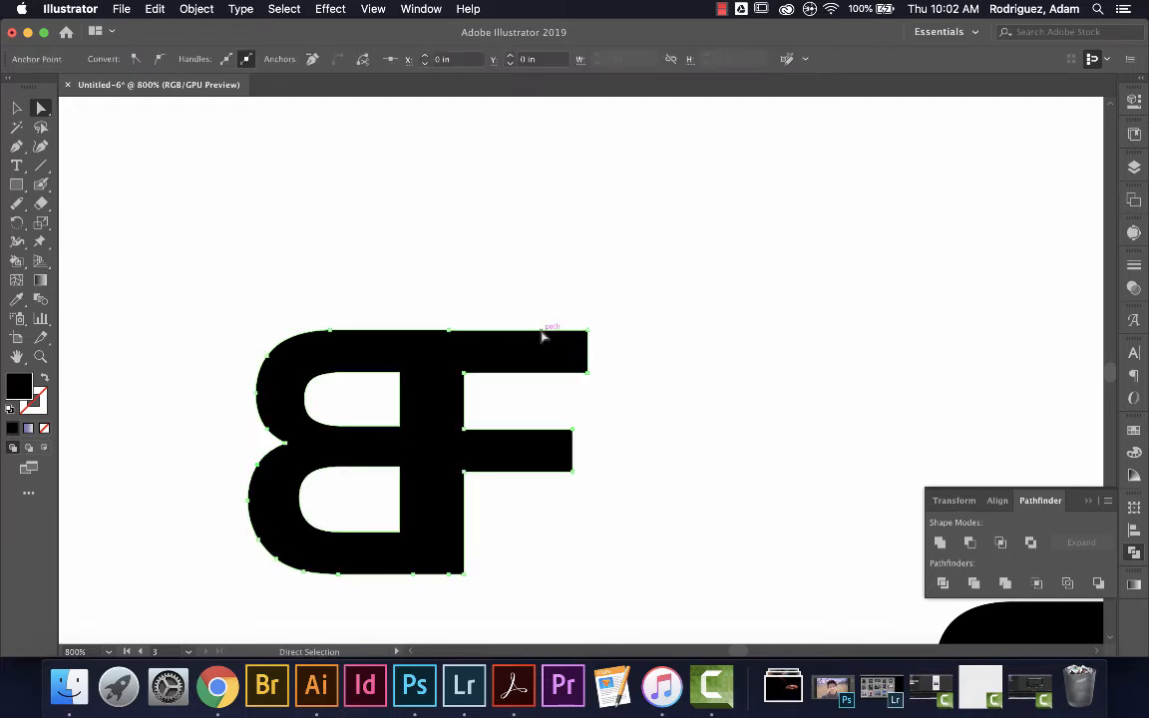
left_click(543, 338)
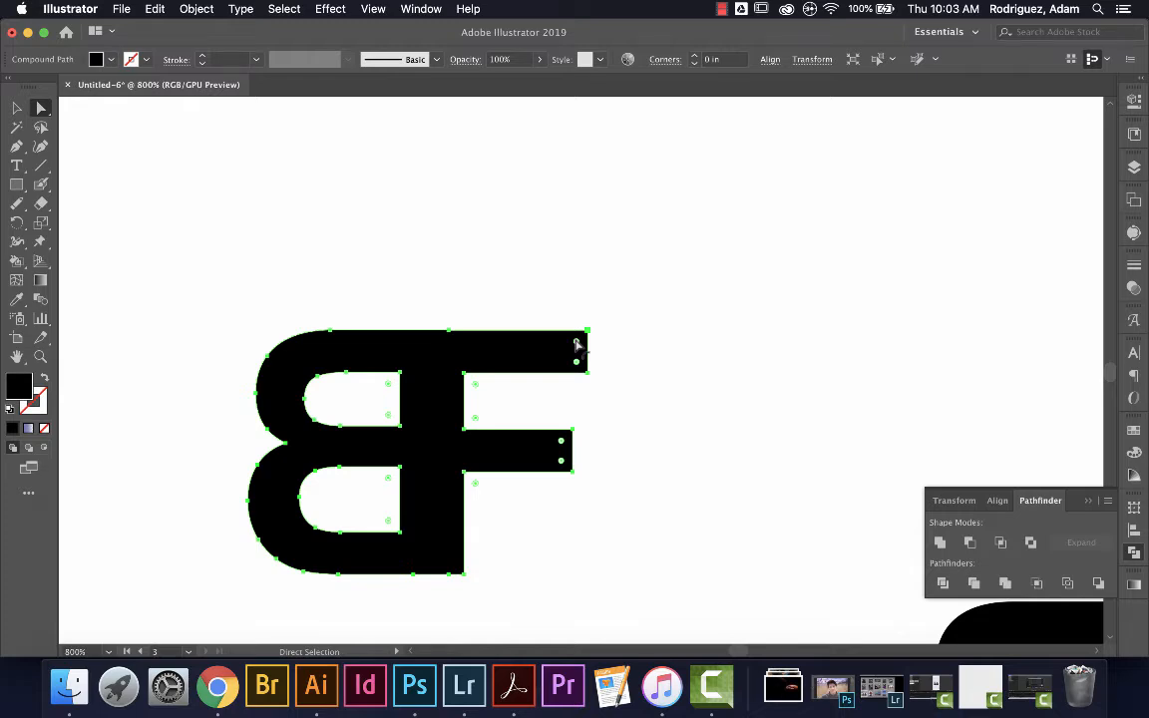
mouse_move(575, 344)
left_mouse_down()
mouse_move(565, 348)
mouse_move(584, 334)
mouse_move(563, 354)
left_mouse_up()
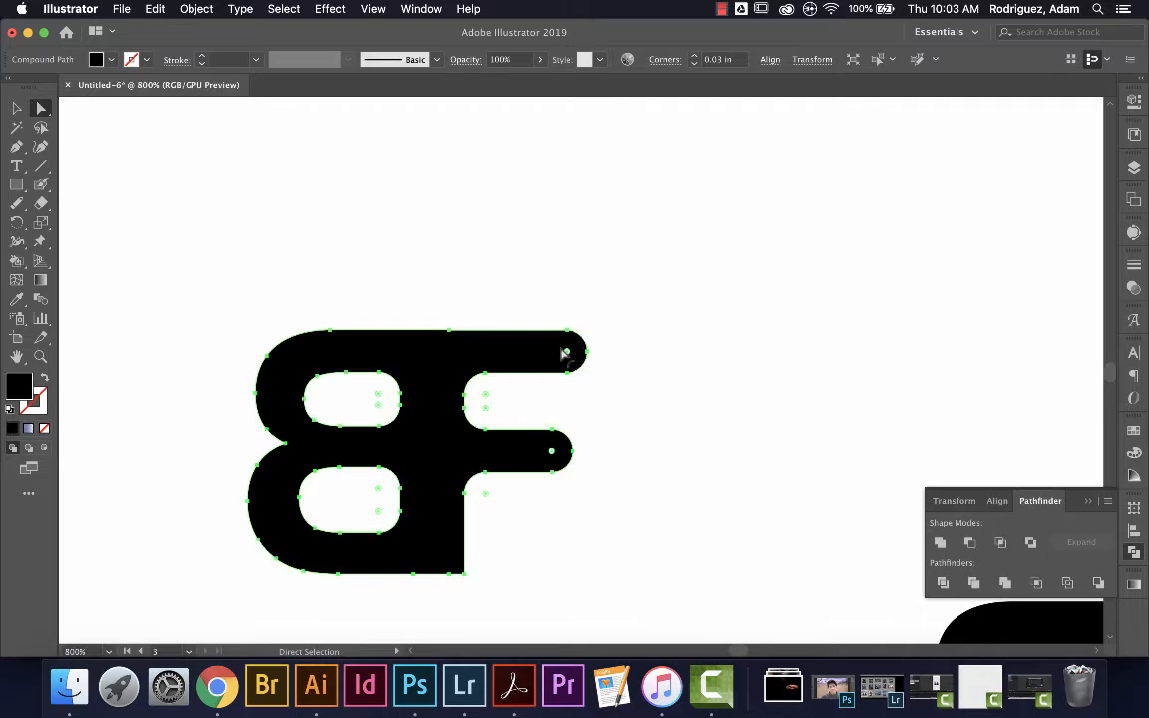
left_click(670, 354)
Duplicate the original monogram directly above itself and unite the copy's letters into a single shape.
key("super+minus")
key("super+minus")
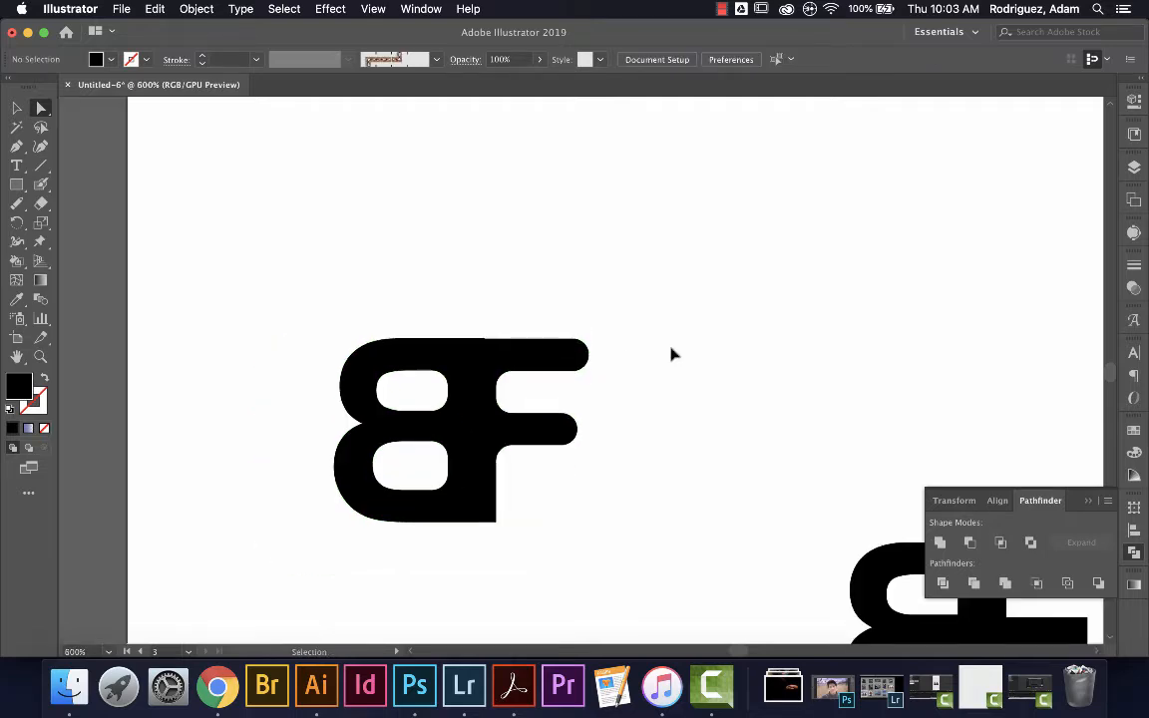
scroll(674, 354, "down", 3)
scroll(673, 354, "right", 3)
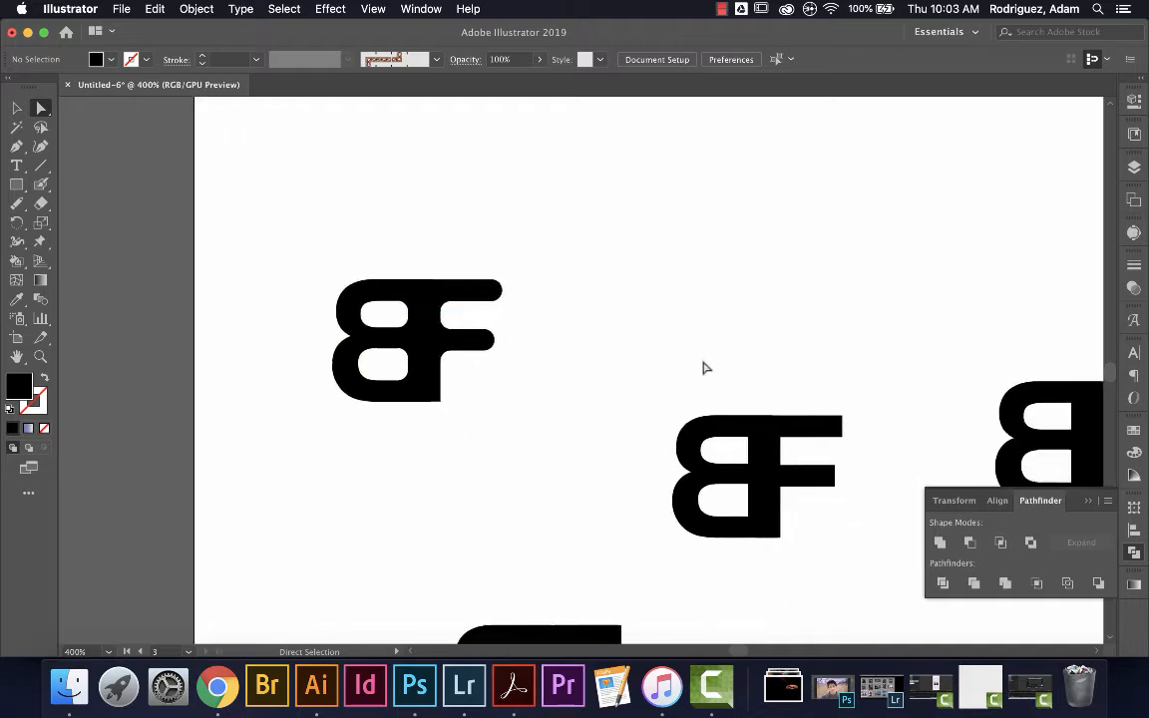
left_click_drag(611, 345, 828, 511)
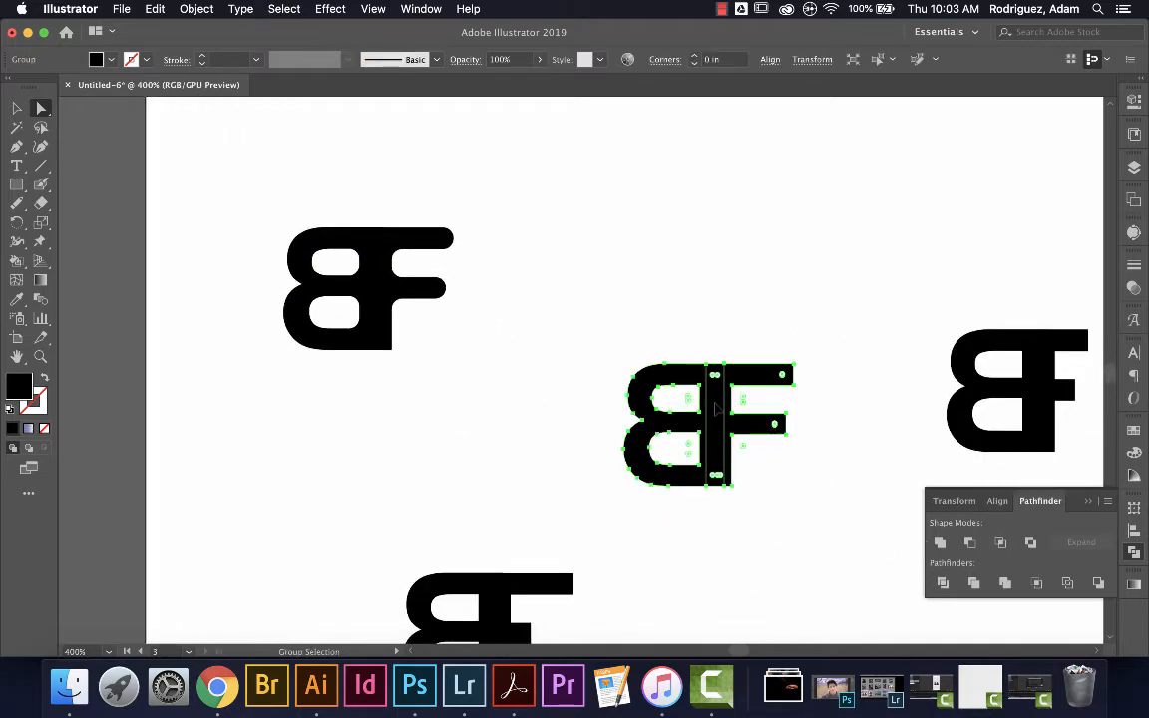
left_click_drag(716, 415, 733, 216)
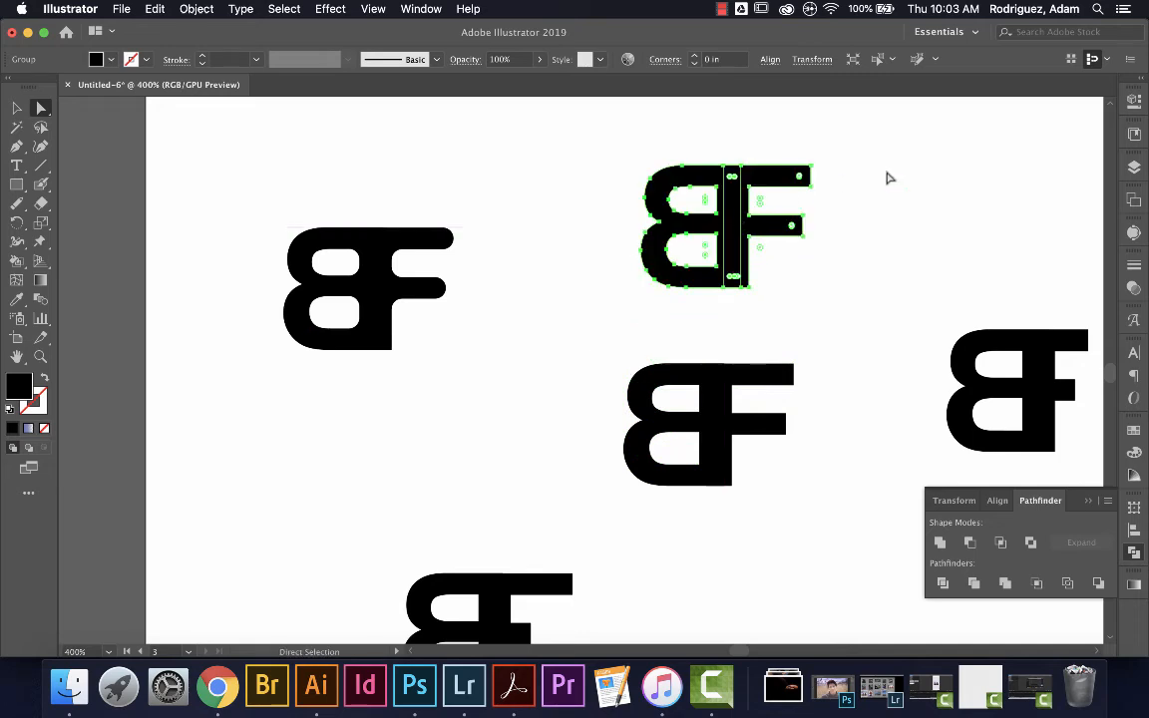
left_click(938, 541)
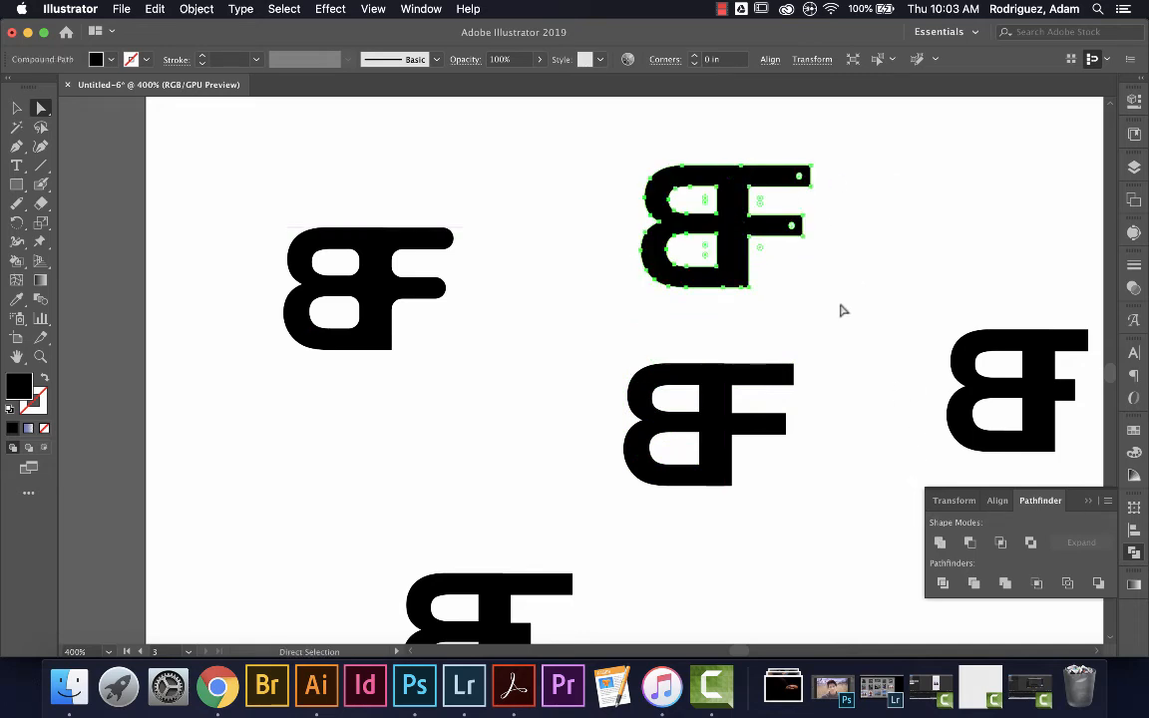
Round only the upper outer corner of the F's top and middle arms in the copy above the original by about 0.04 in.
key("super+equal")
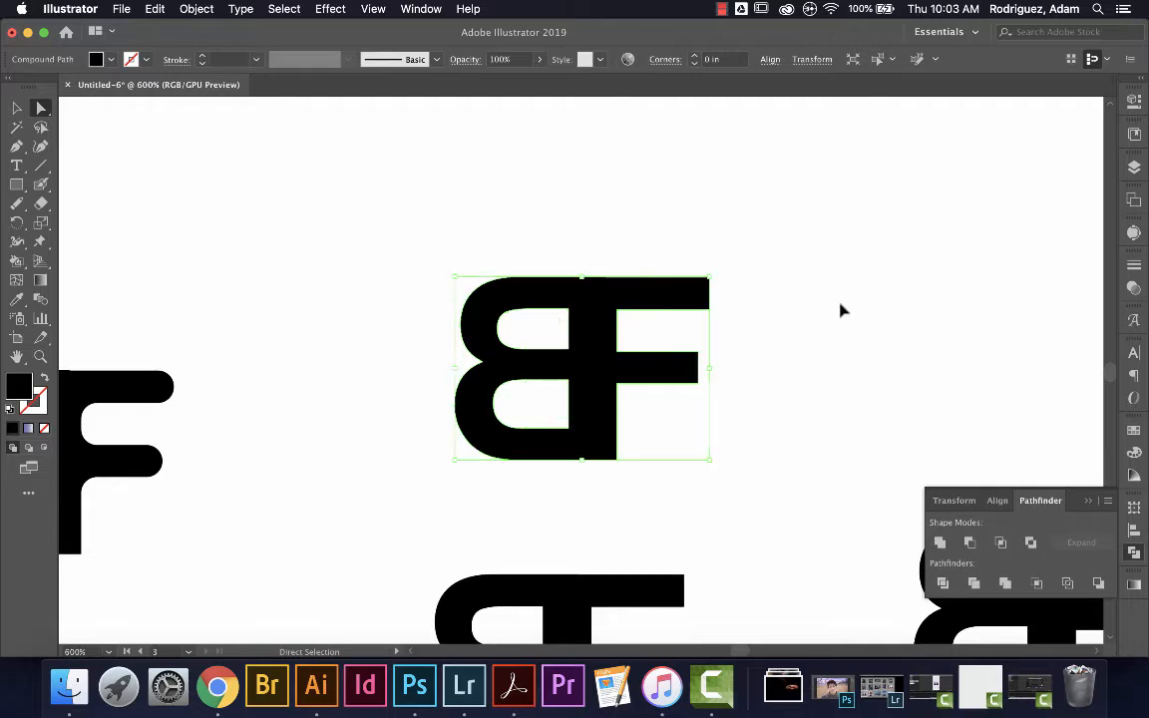
key("a")
left_click(793, 288)
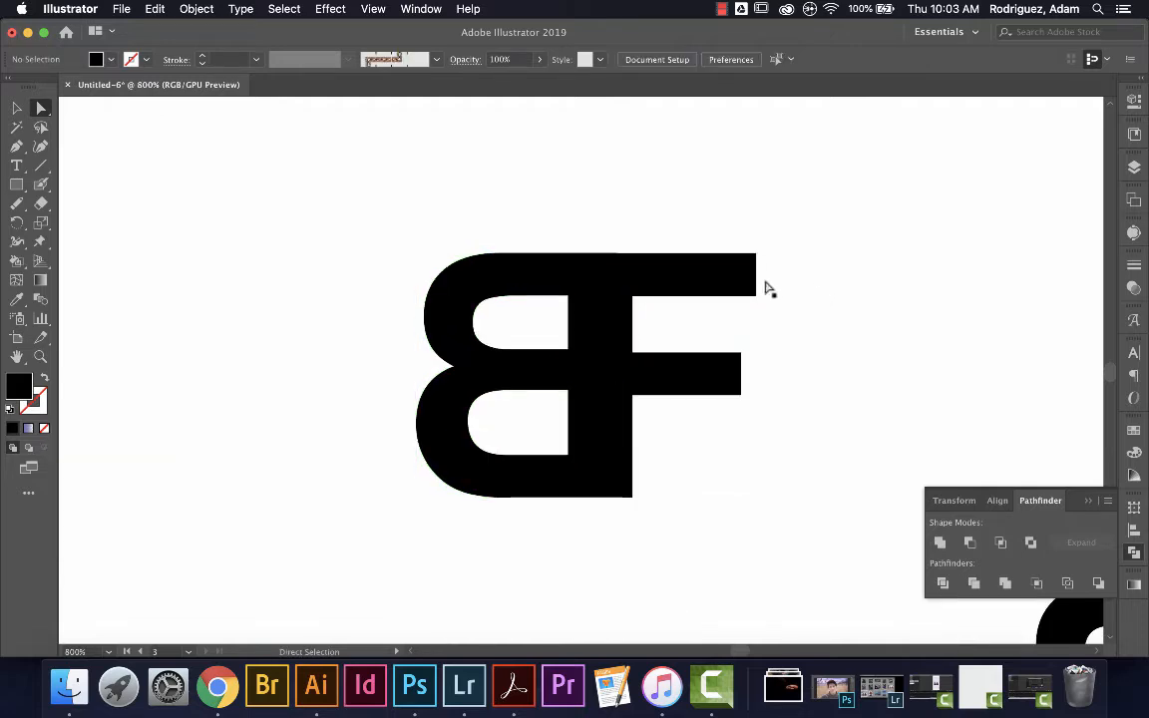
left_click(725, 278)
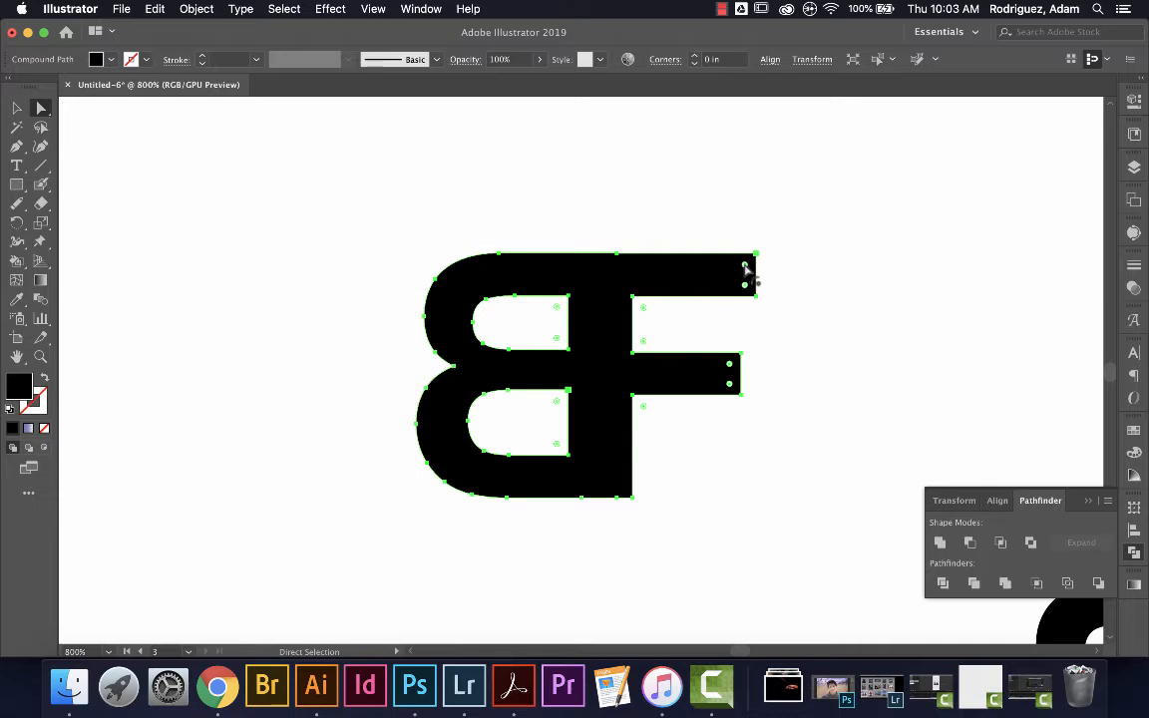
left_click_drag(744, 267, 728, 288)
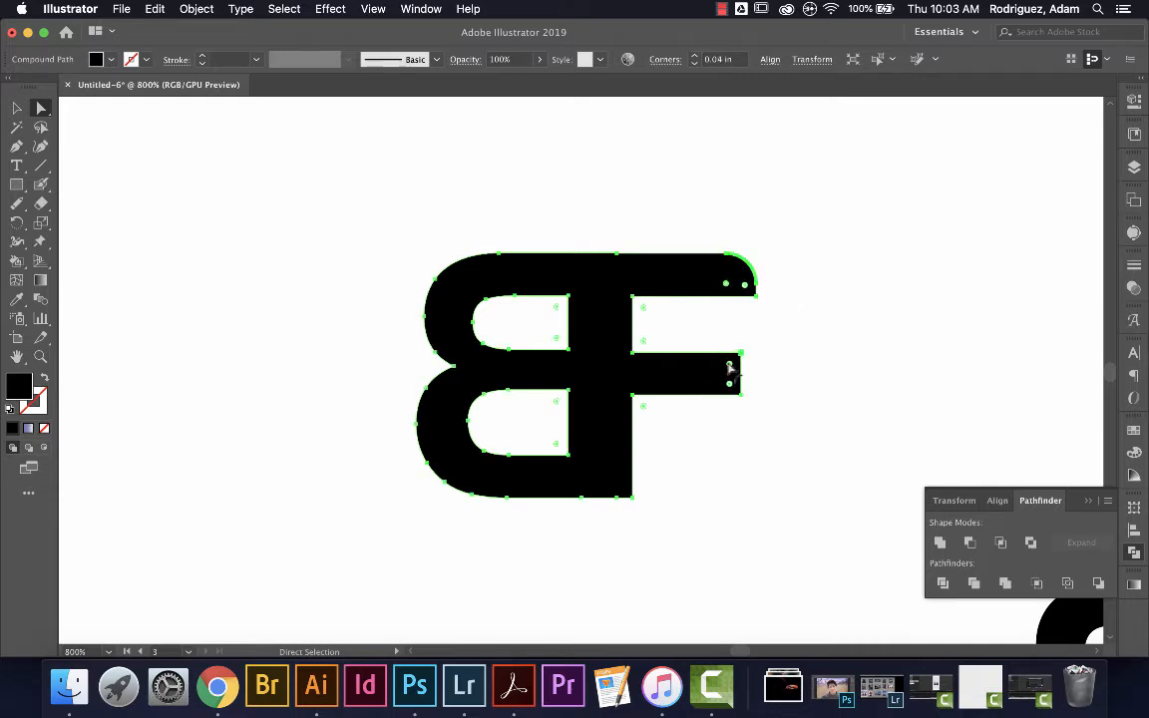
left_click_drag(730, 367, 714, 386)
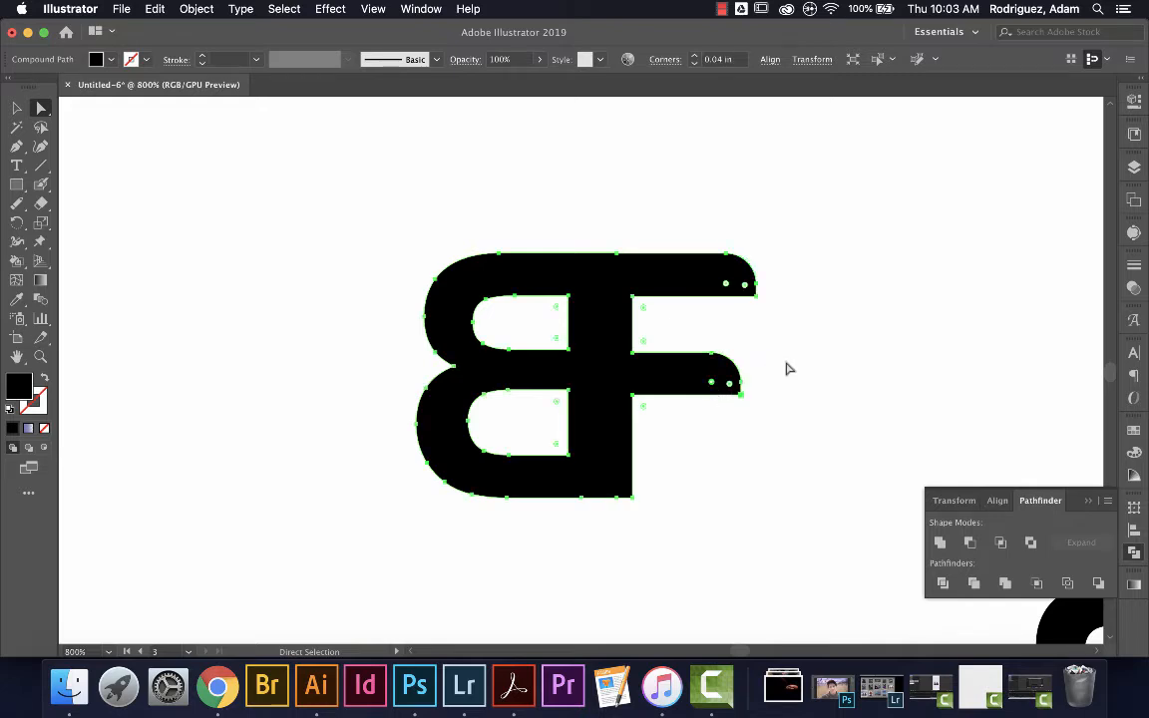
left_click(787, 368)
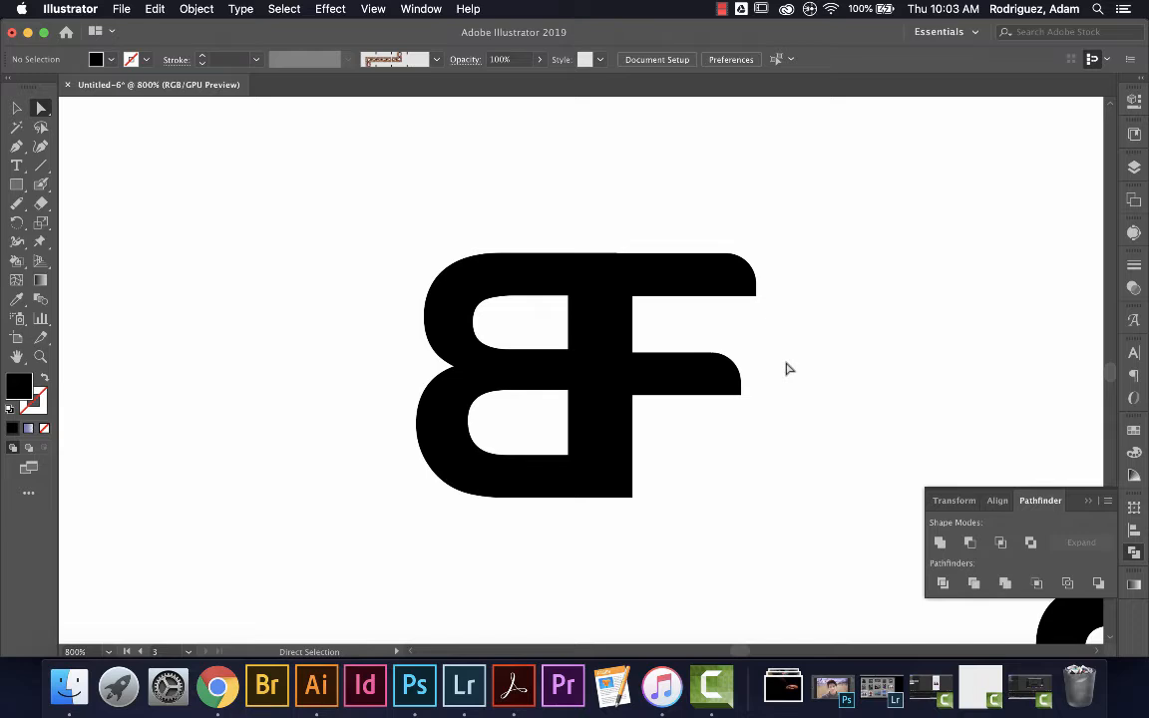
Duplicate the whole original monogram into the empty area in the right half of the artboard.
key("super+0")
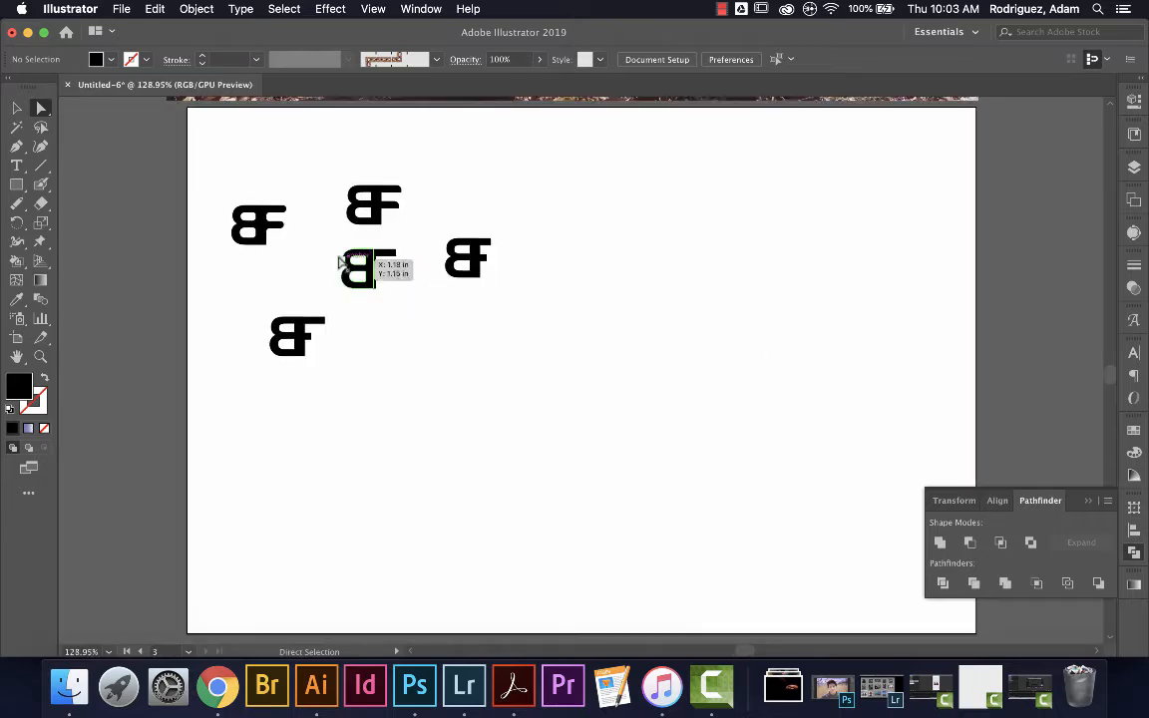
left_click_drag(333, 245, 392, 295)
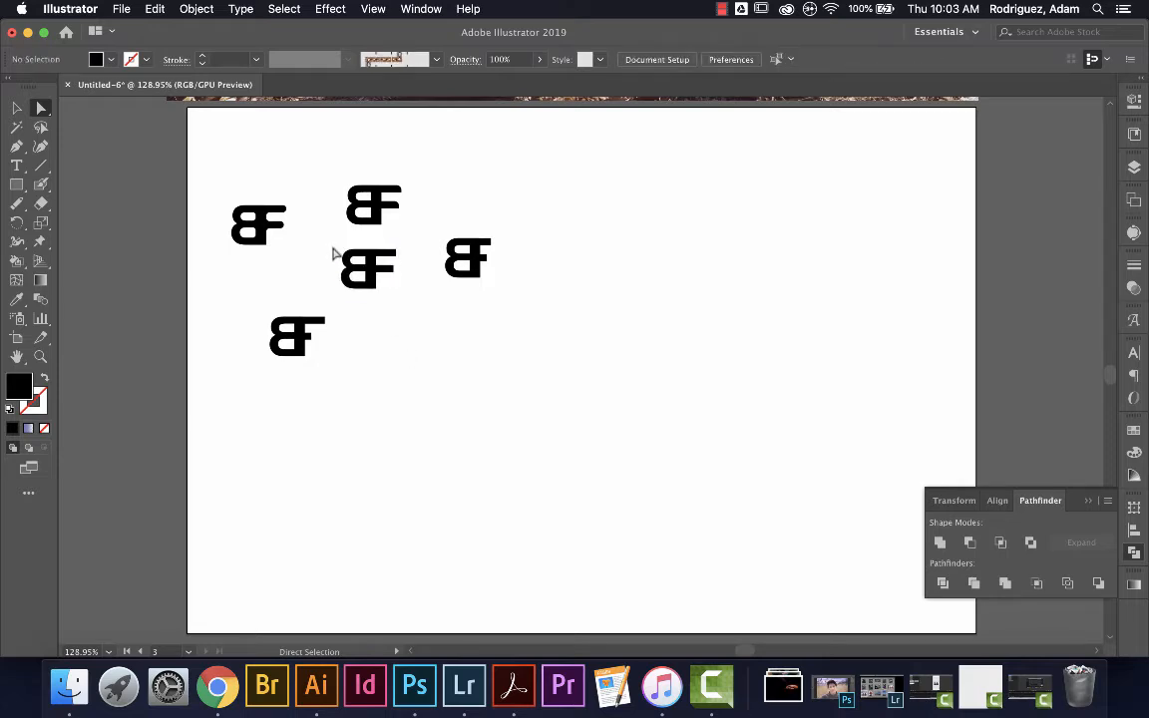
left_click_drag(333, 250, 409, 299)
left_click(297, 265)
left_click(17, 108)
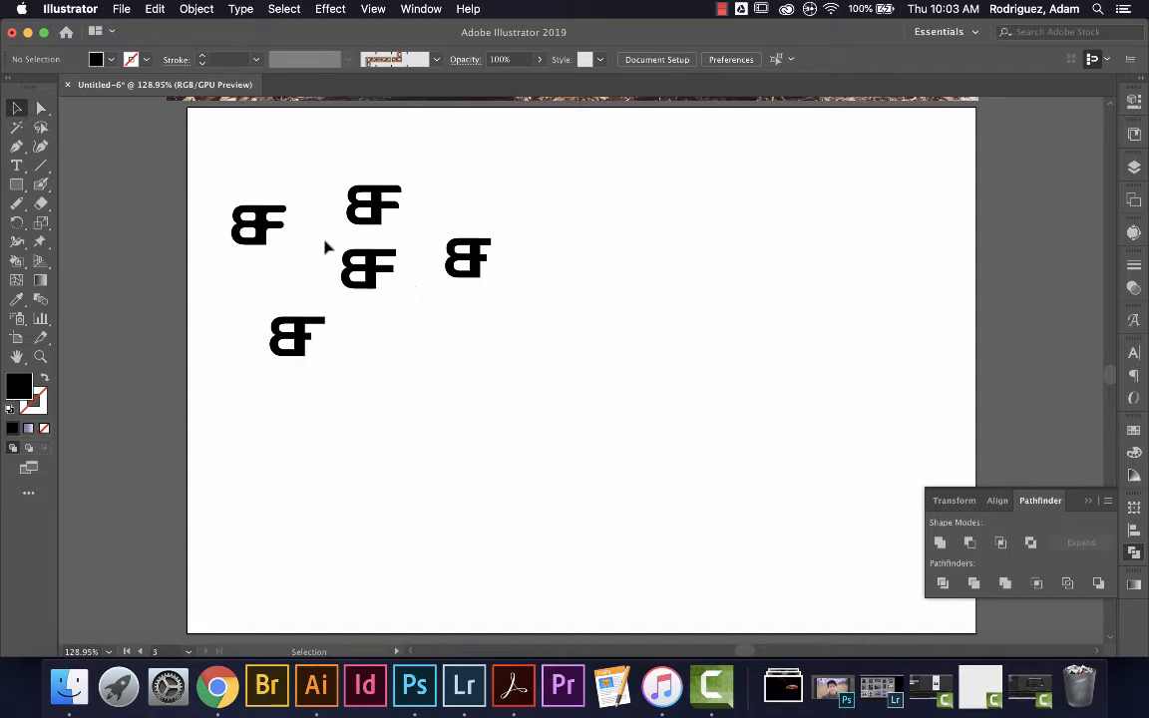
left_click_drag(324, 241, 682, 327)
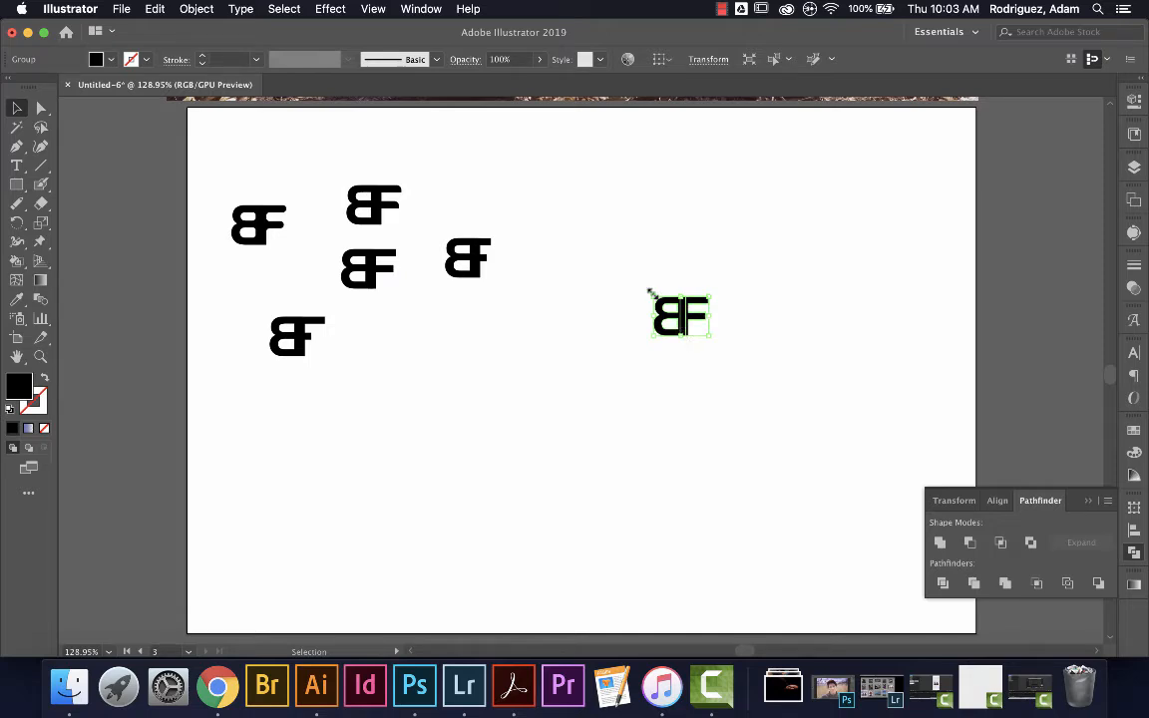
Unite the letters of the new copy in the artboard's right half into a single shape.
key("a")
key("super+equal")
key("super+equal")
key("super+equal")
key("super+equal")
key("super+equal")
key("super+equal")
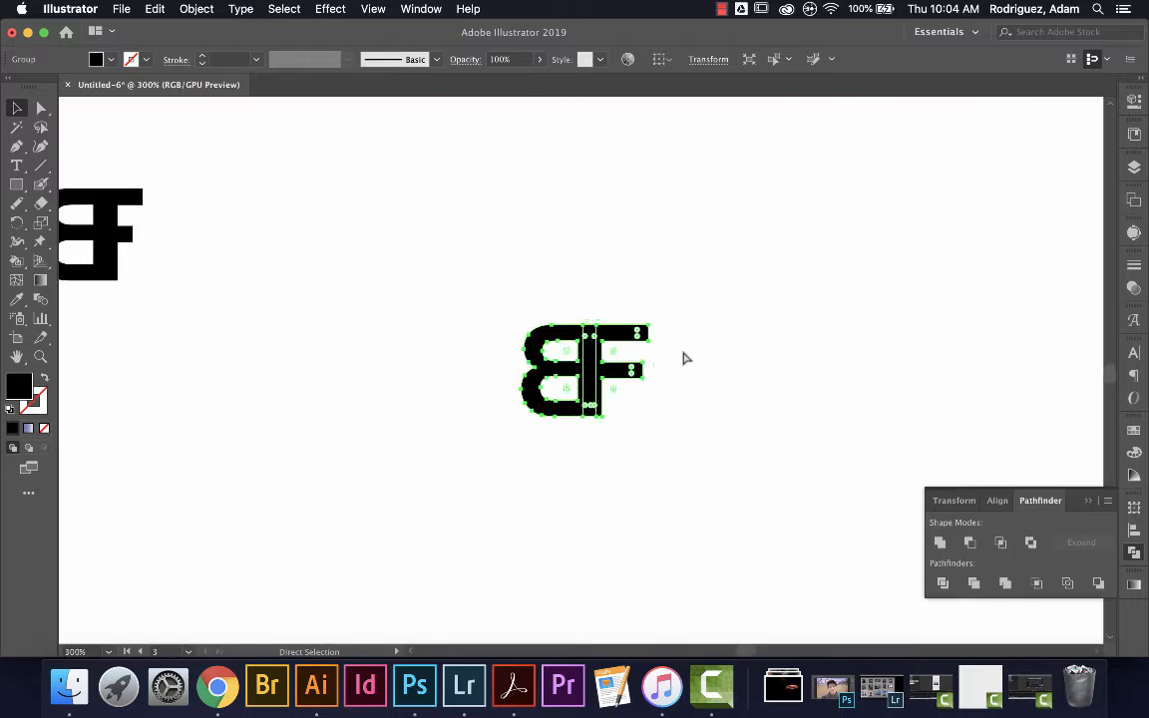
key("v")
left_click(939, 543)
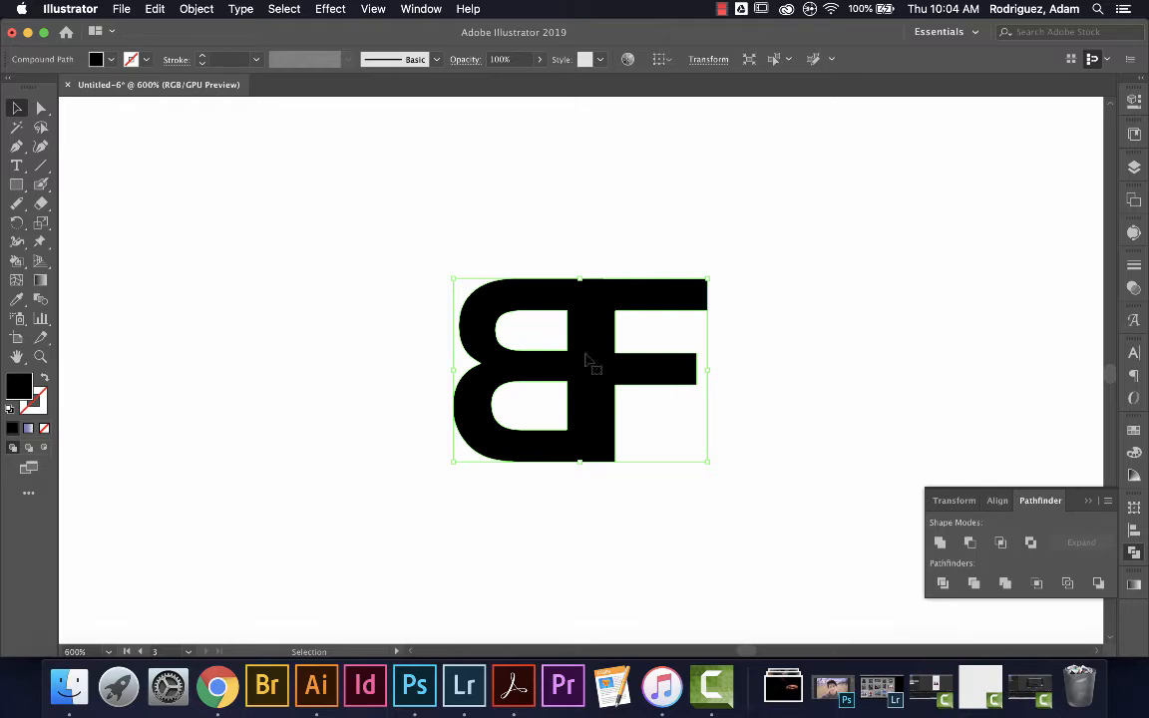
Round the lower-right inner corner of both B counters as far as possible, about 0.07 in on the lower counter.
key("a")
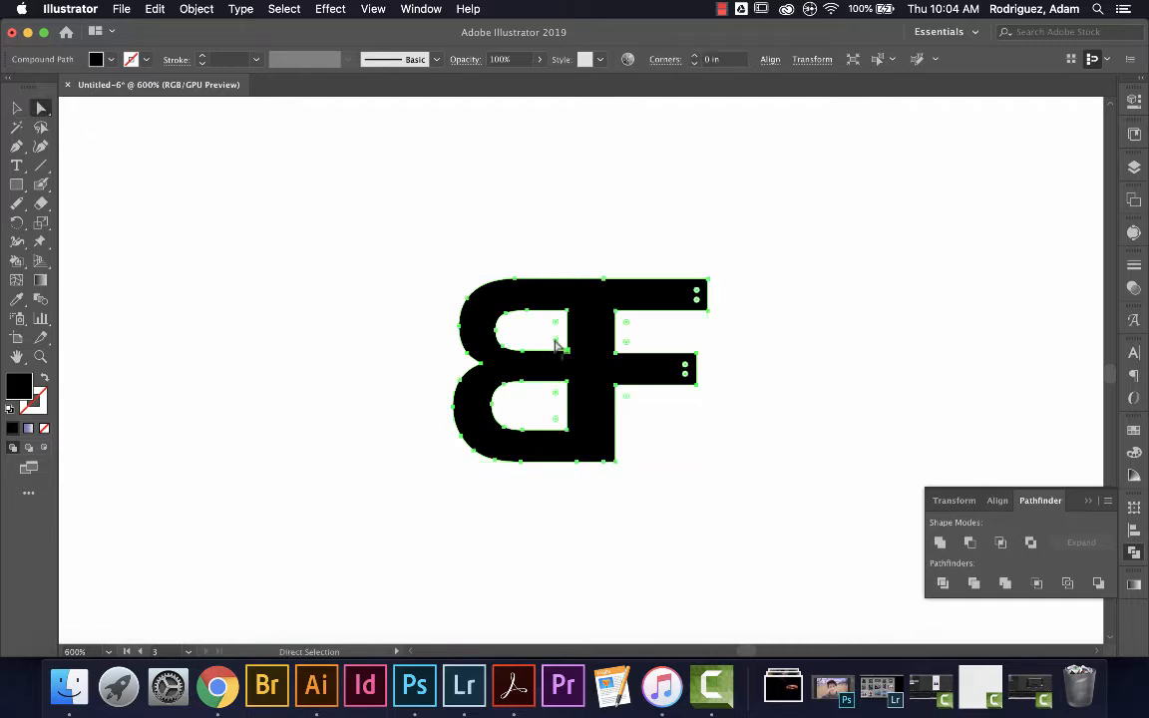
left_click_drag(555, 339, 545, 336)
key("ctrl+z")
left_click_drag(556, 343, 512, 332)
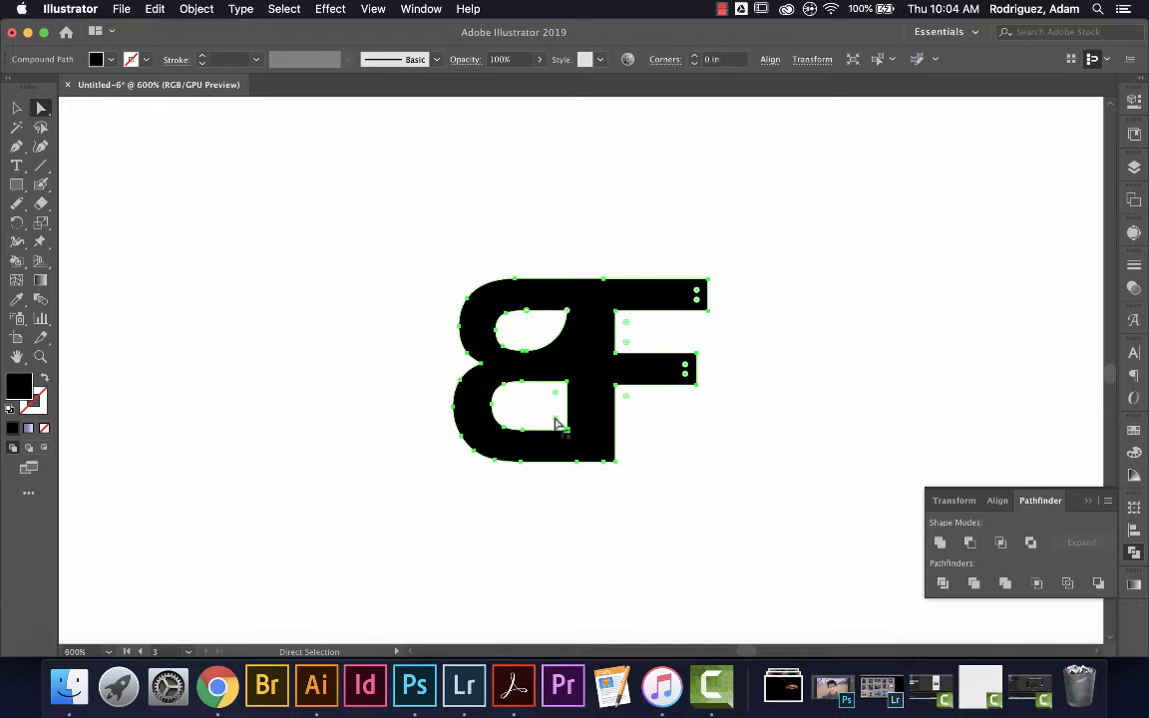
left_click_drag(556, 424, 503, 389)
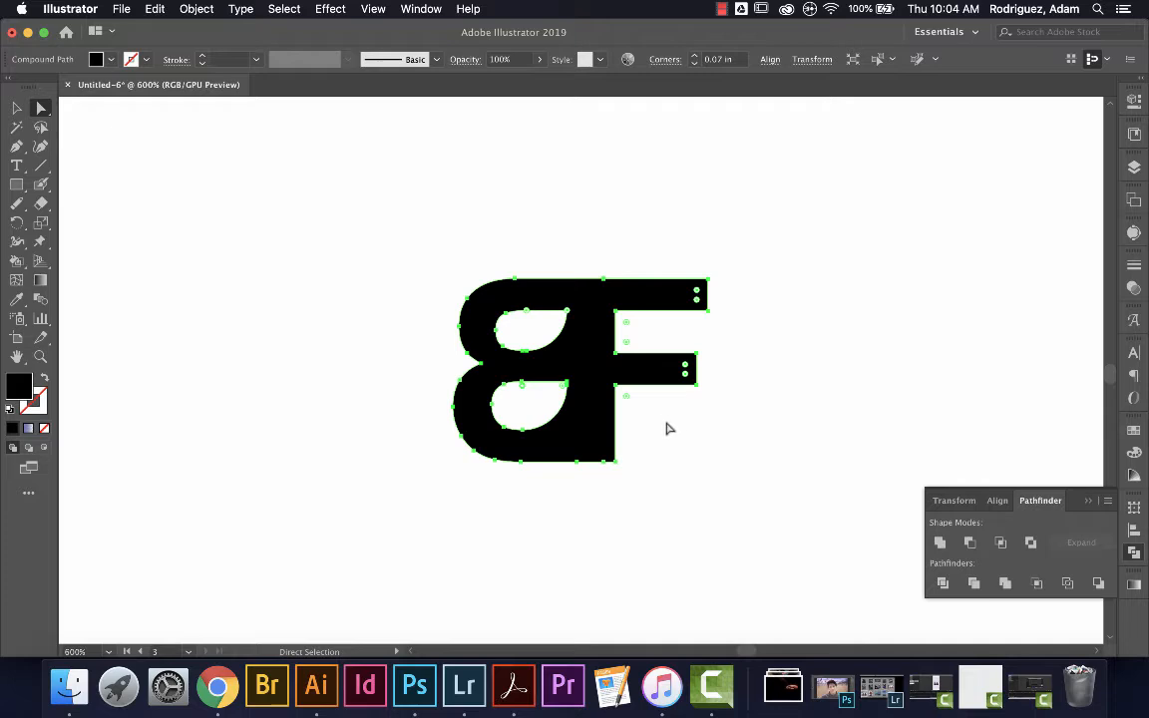
left_click(614, 261)
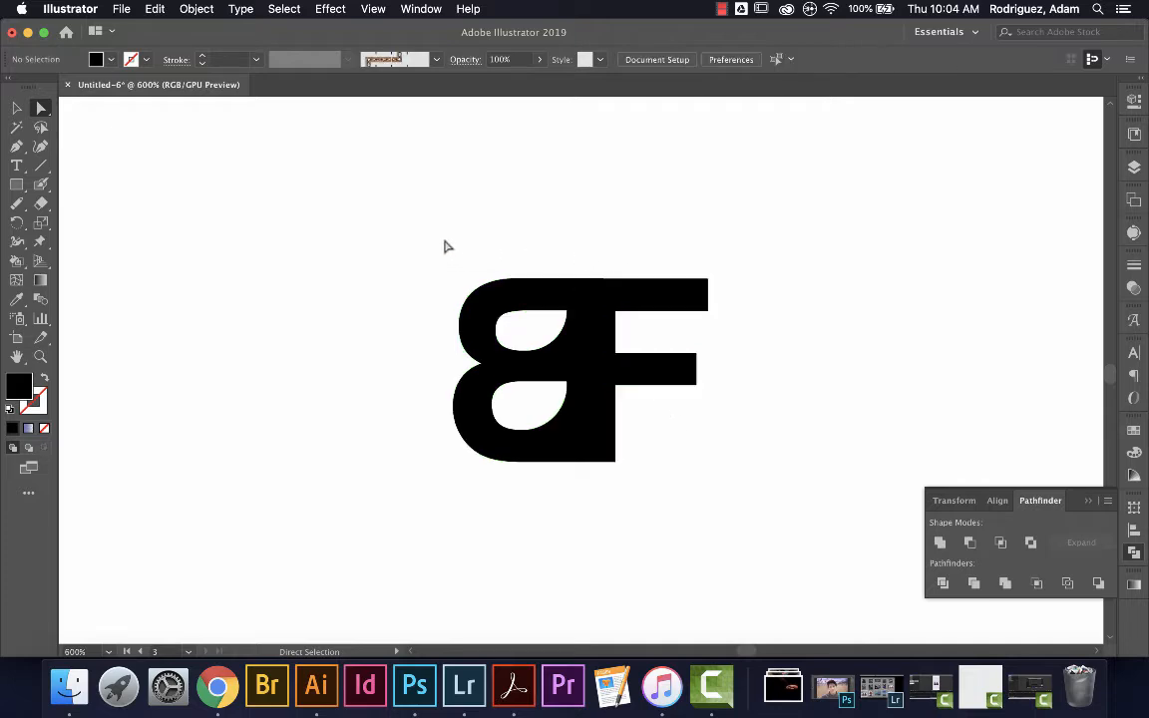
Duplicate the monogram with the rounded counters to its lower right.
left_click_drag(416, 231, 756, 565)
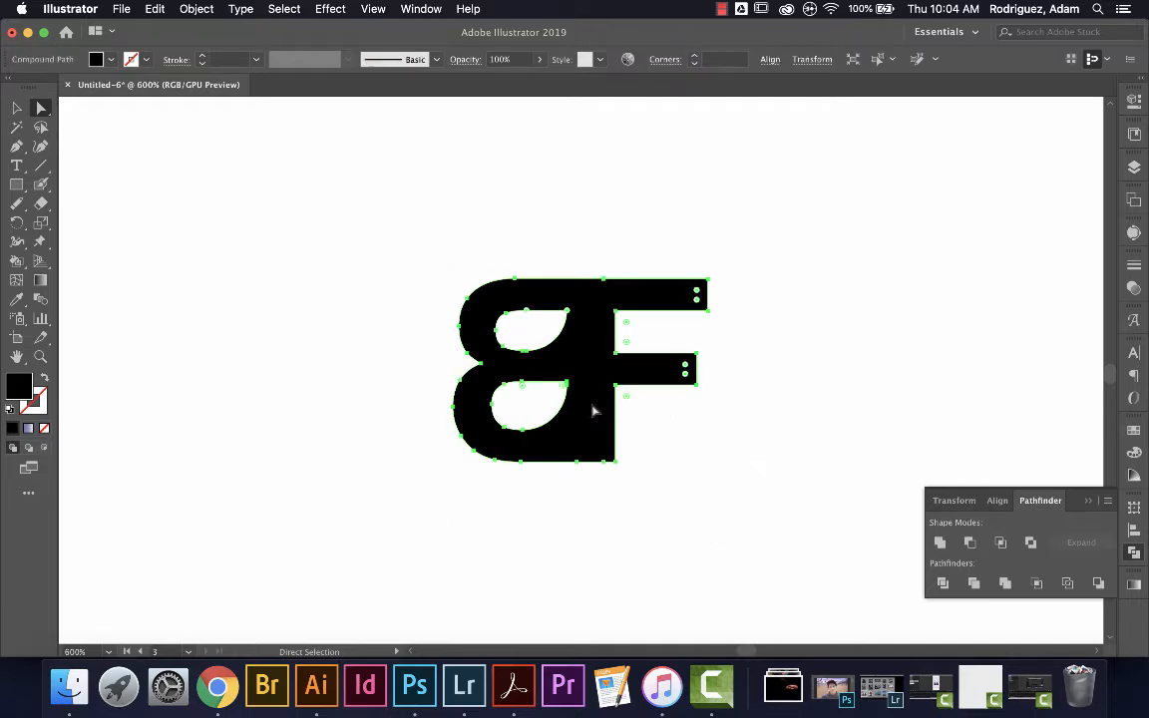
left_click_drag(589, 406, 818, 539)
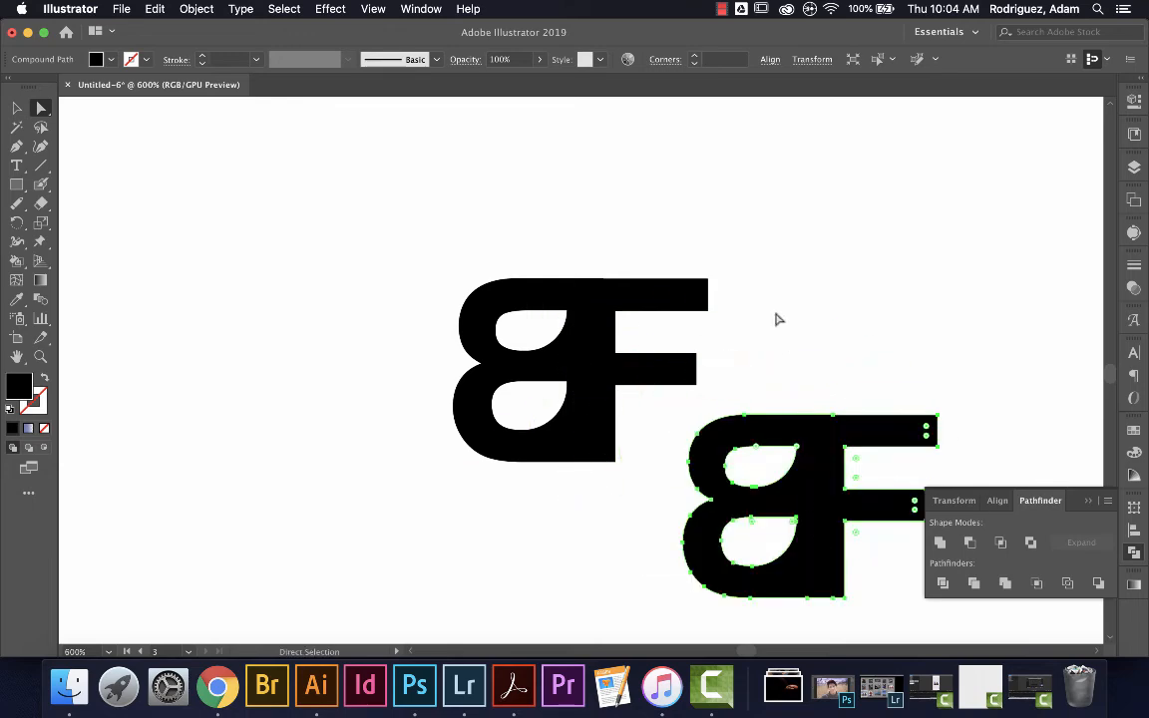
scroll(782, 328, "right", 5)
scroll(782, 329, "down", 2)
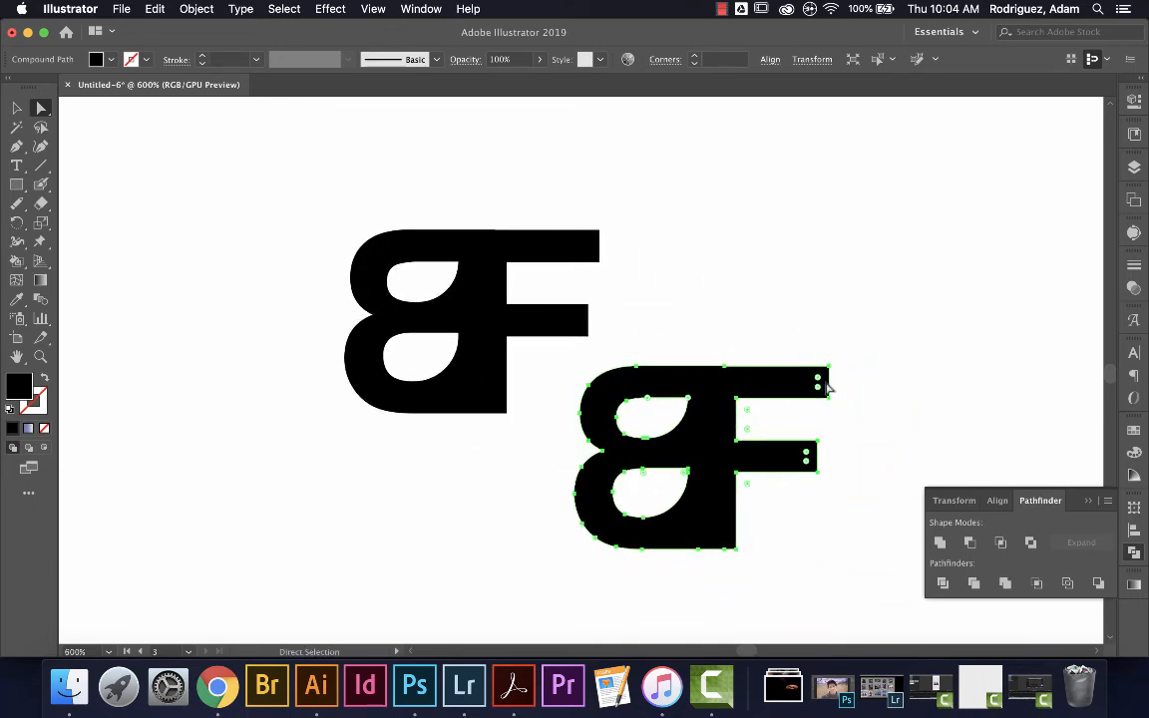
Round only the lower outer corner of the F's top and middle arms in the lower-right duplicate, about 0.05 in on the top arm.
left_click(846, 380)
left_click(822, 383)
left_click(871, 389)
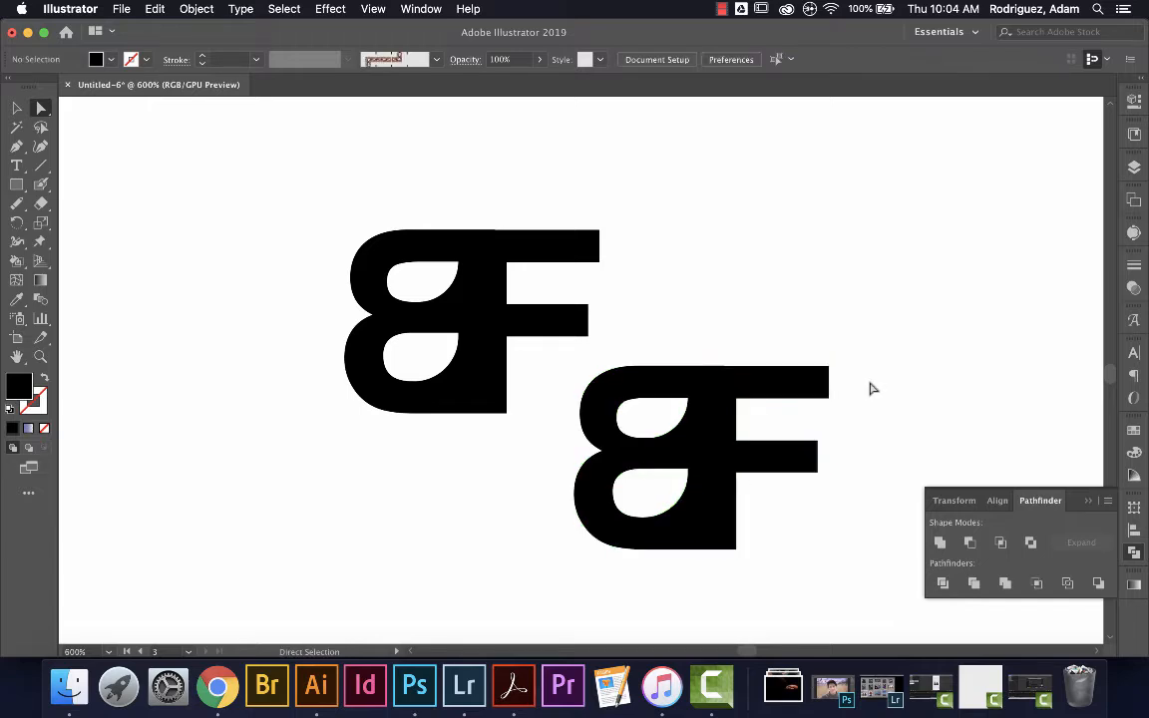
left_click(817, 391)
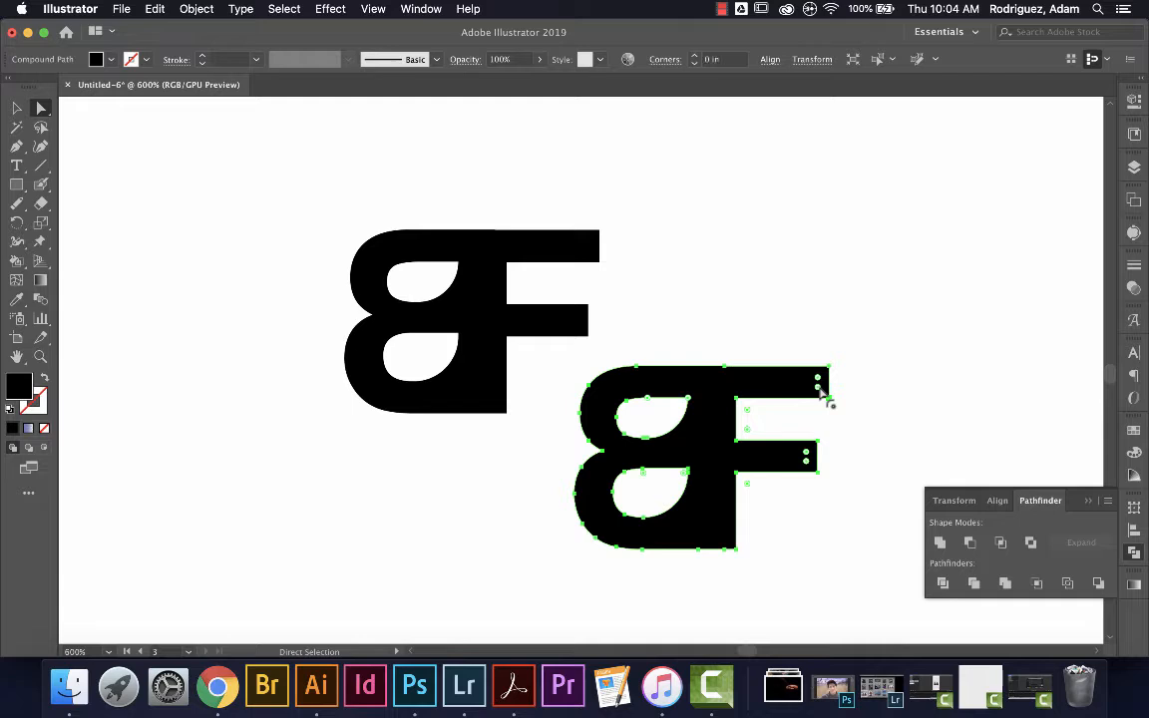
left_click_drag(821, 390, 780, 379)
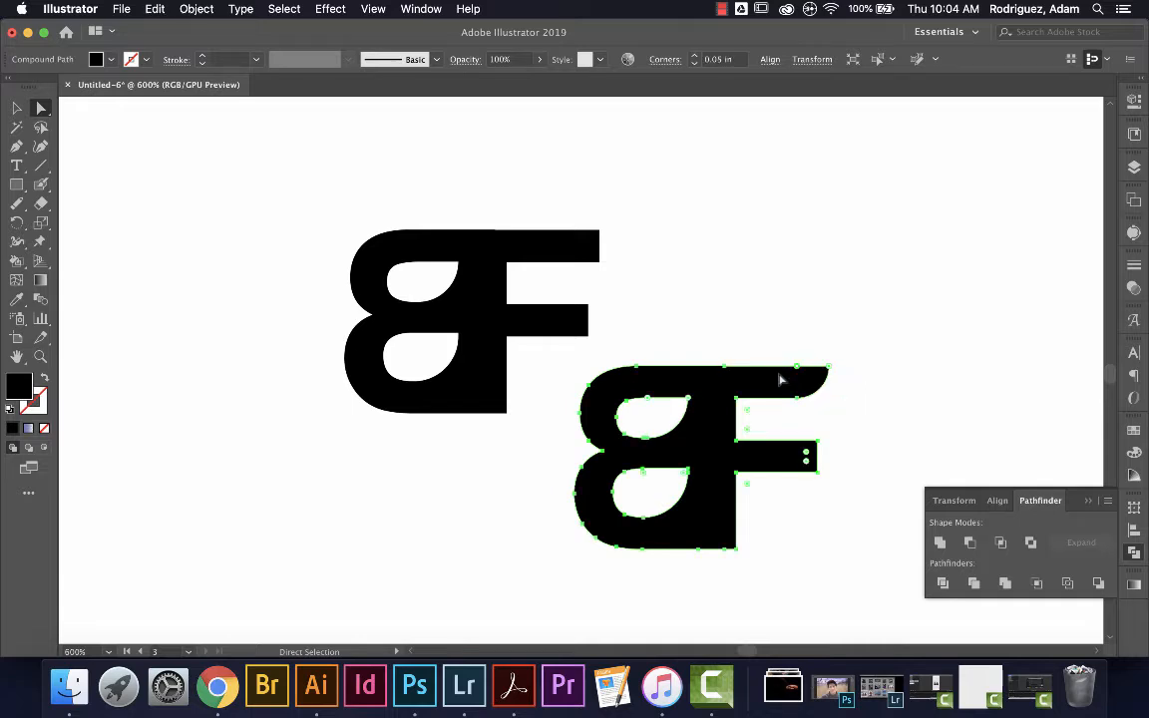
left_click(806, 462)
left_click_drag(806, 463, 762, 462)
left_click(880, 416)
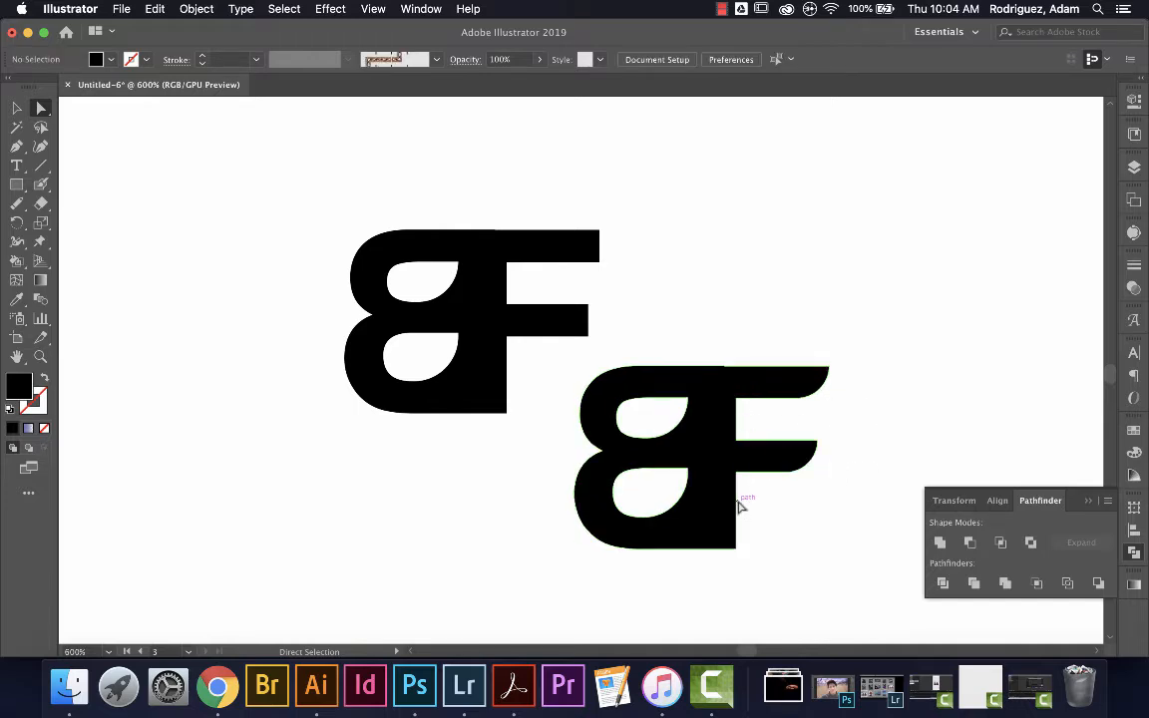
Select the end anchor points of the F's top and middle arms in the lower-right duplicate.
left_click_drag(769, 330, 854, 518)
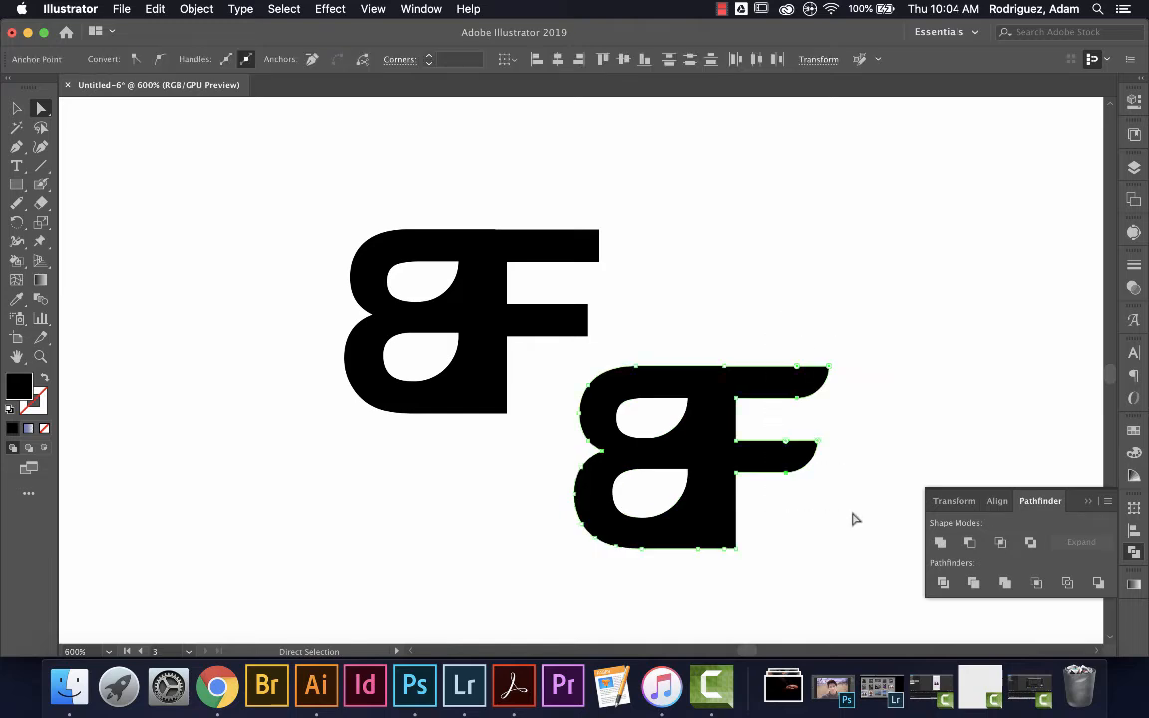
Shorten both arms of the lower logo's F by nudging their curved end points inward.
key("Left")
key("Left")
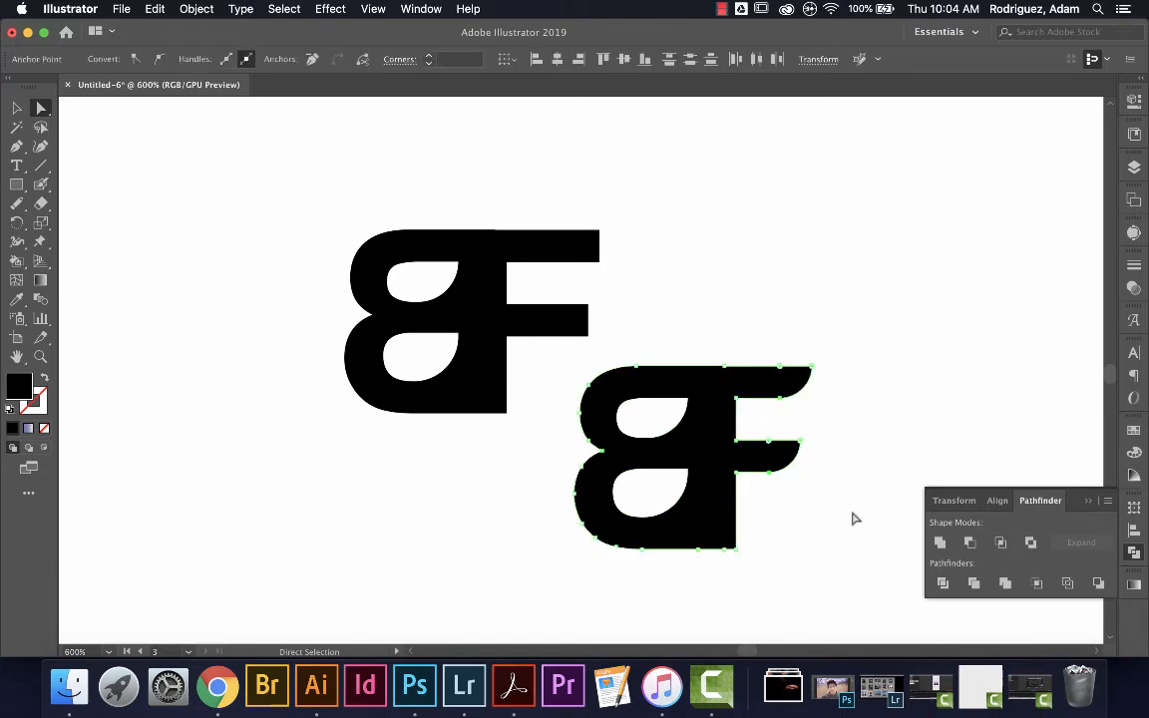
left_click(905, 355)
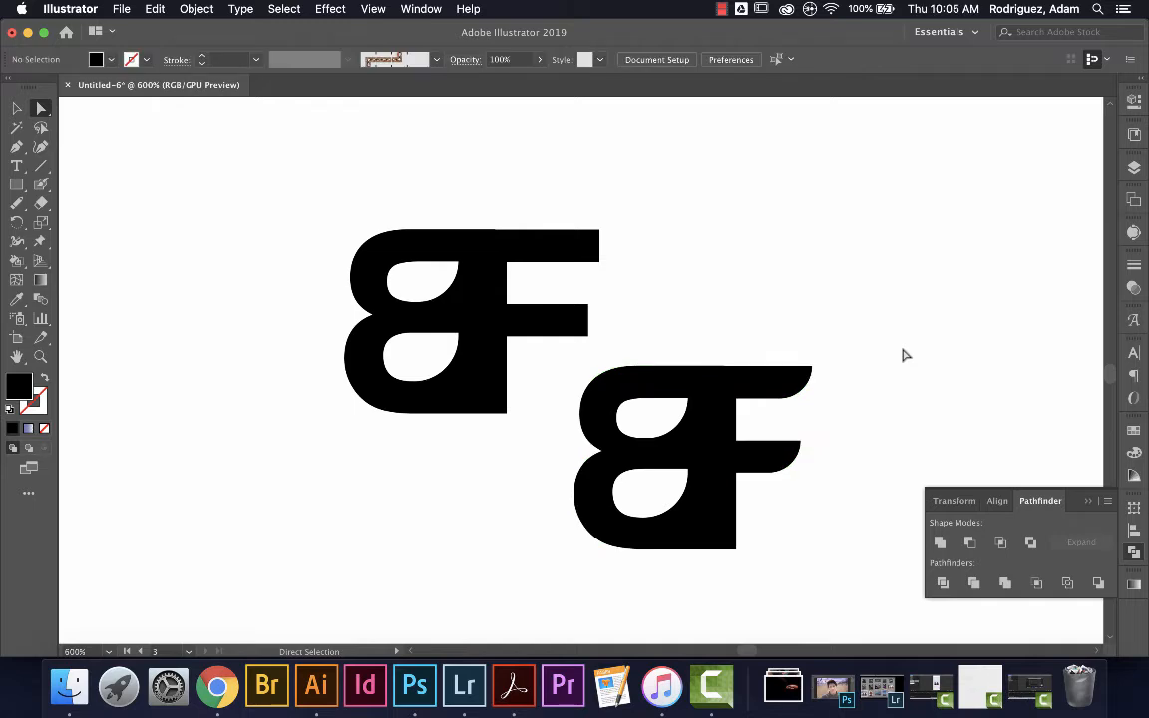
Duplicate the curved-arm BF logo into the empty space to the right of the original.
left_click(14, 186)
left_click_drag(14, 185, 75, 222)
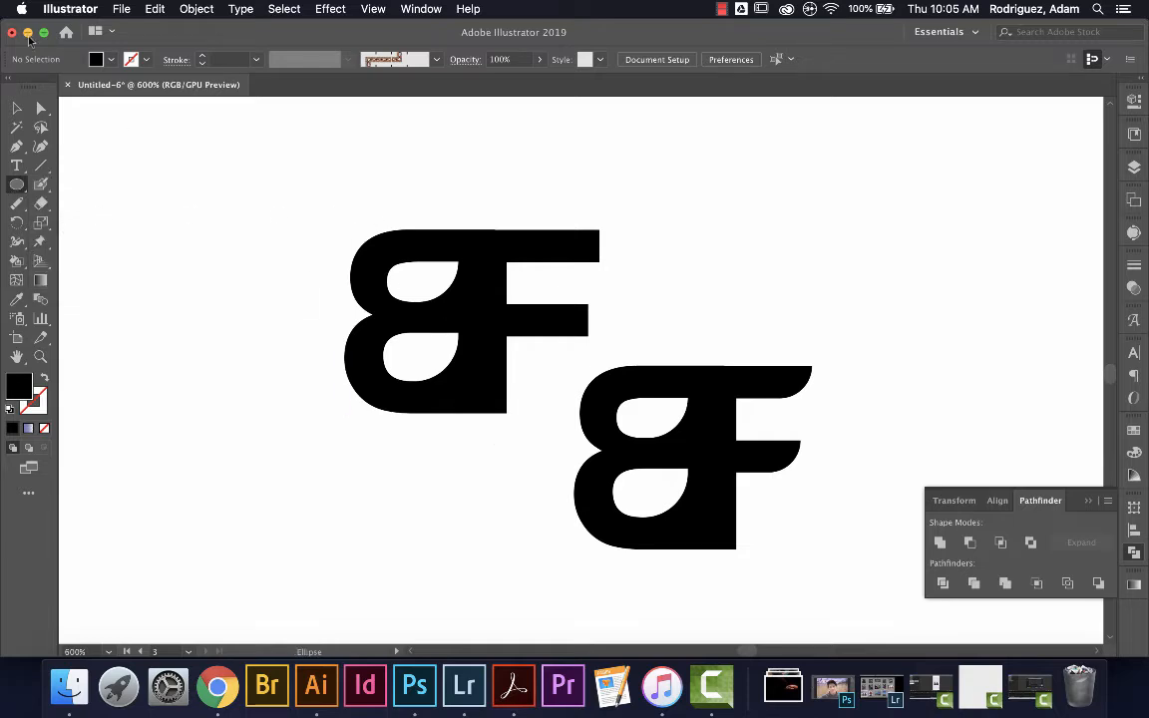
left_click(16, 108)
scroll(575, 341, "right", 5)
scroll(575, 342, "down", 2)
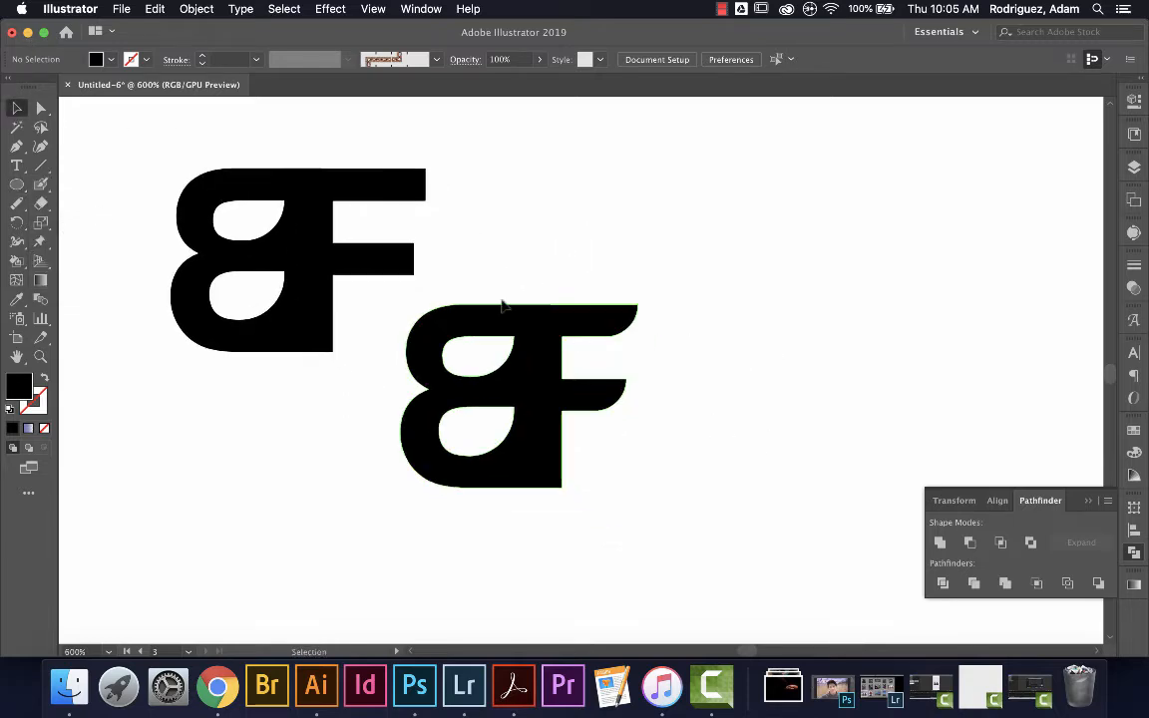
left_click_drag(696, 515, 696, 514)
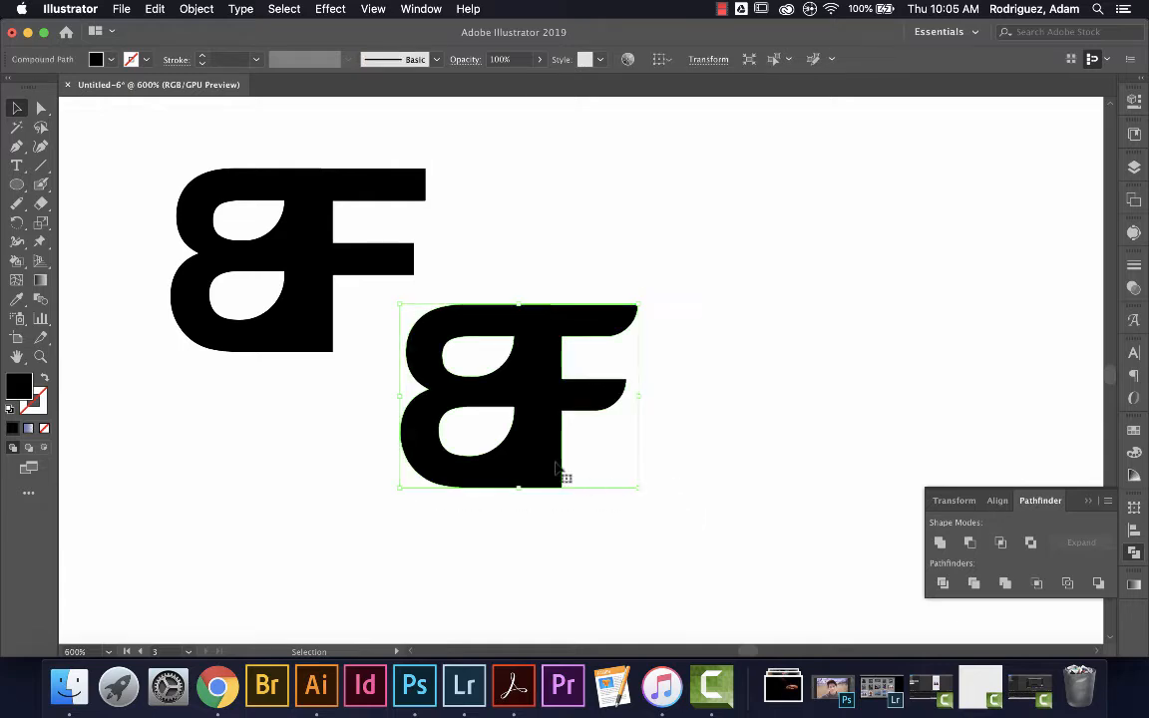
left_click_drag(530, 448, 942, 321)
scroll(937, 322, "right", 7)
scroll(938, 321, "up", 1)
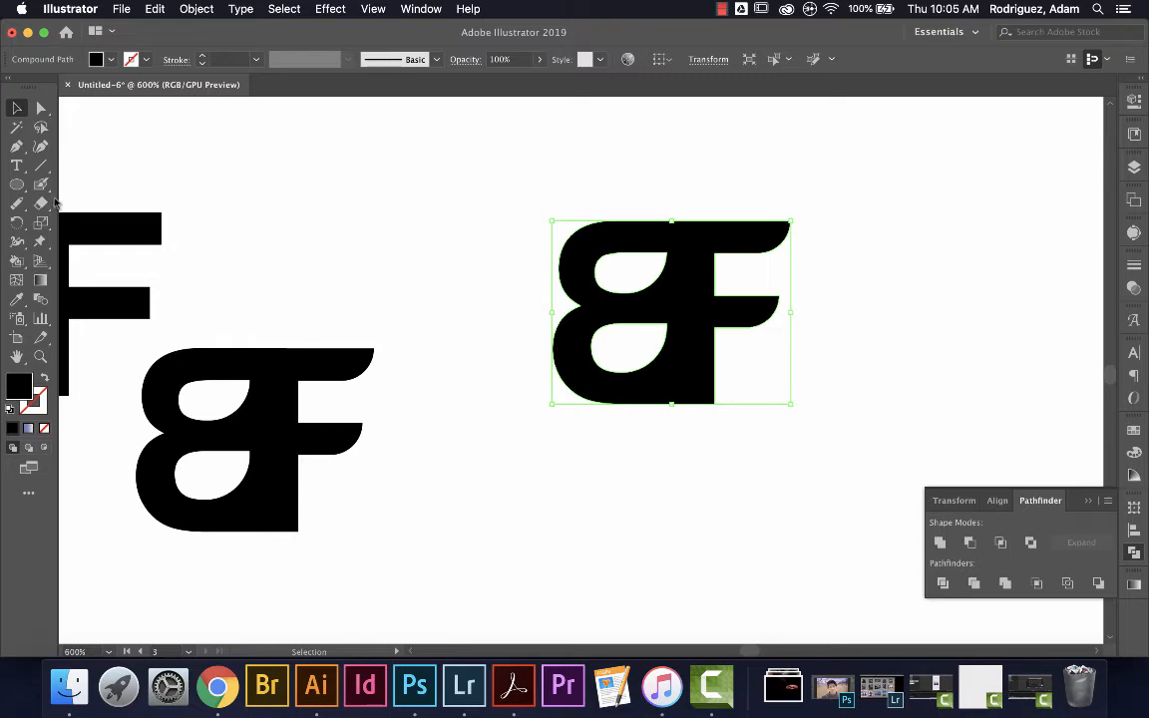
Draw a circle about 0.5 in wide around the duplicated logo and nudge it sideways to centre it on the letters.
left_click(16, 185)
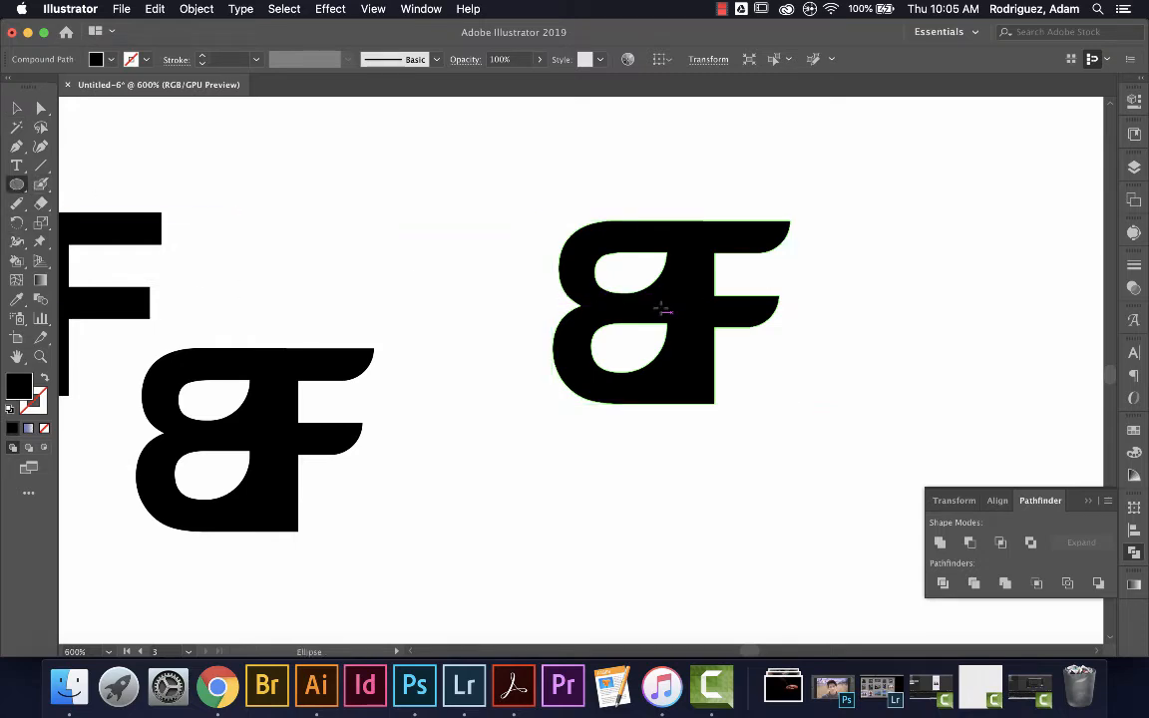
left_click_drag(661, 309, 815, 395)
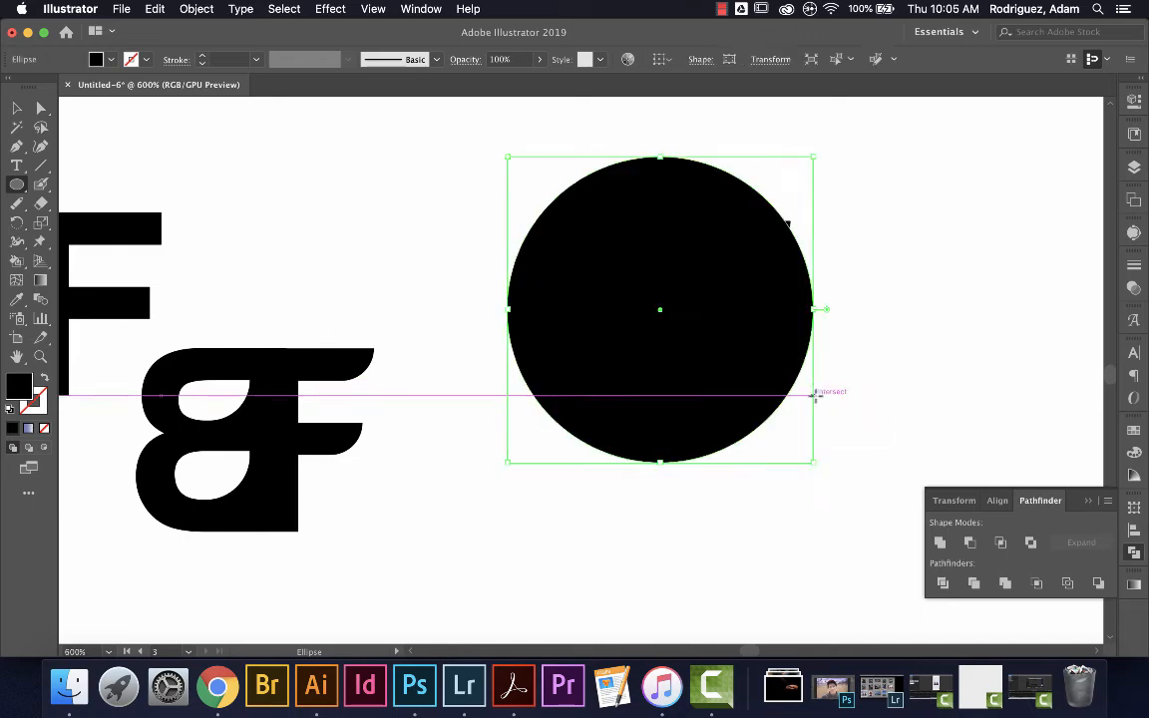
key("Left")
key("Left")
key("Left")
key("Right")
key("Right")
key("Right")
key("Right")
key("Right")
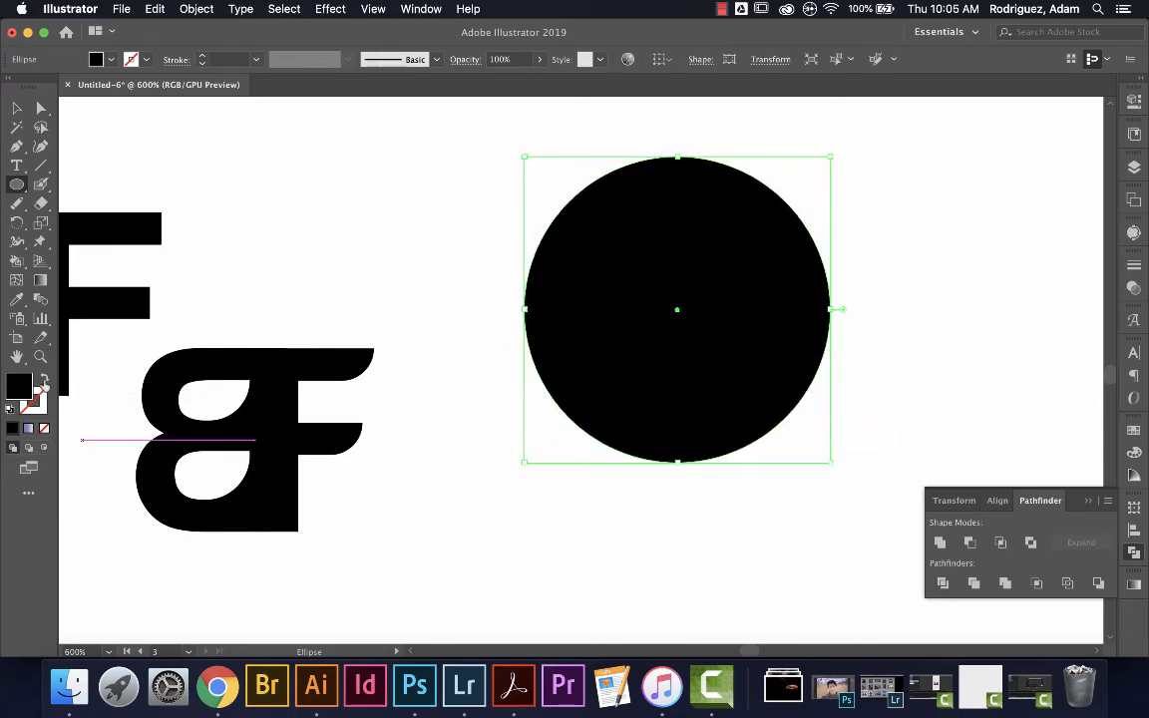
Swap the circle's fill and stroke to make it a black 1 pt outline with no fill.
key("shift+x")
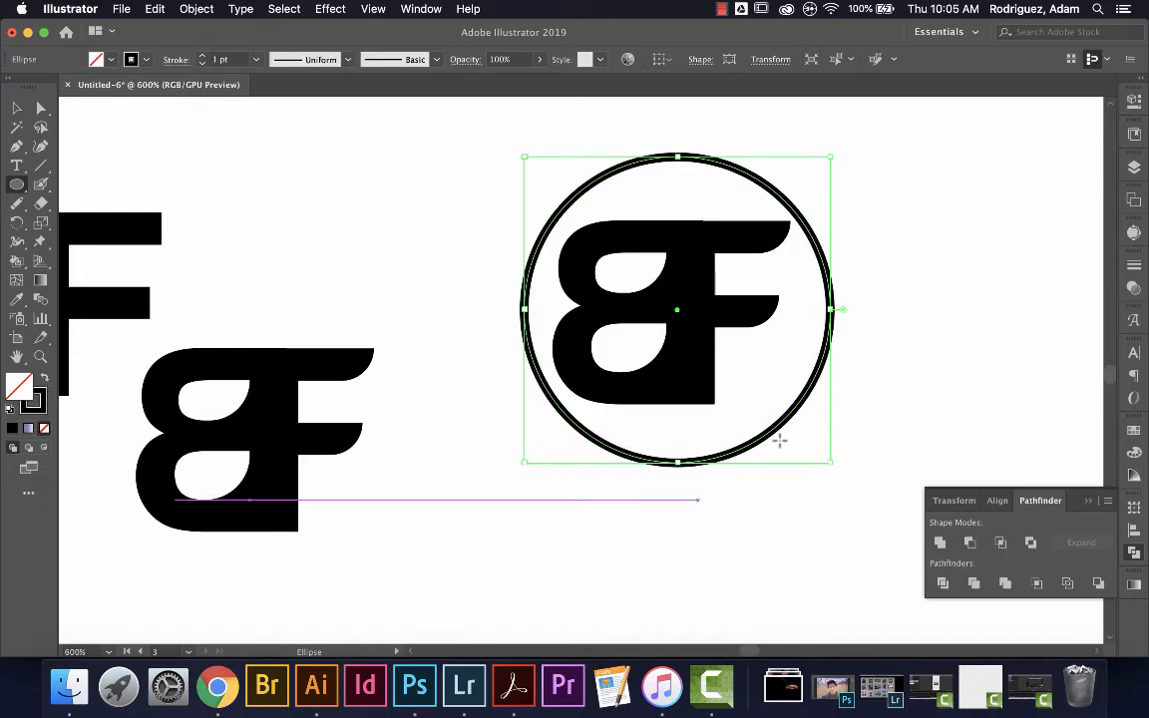
left_click(1040, 263)
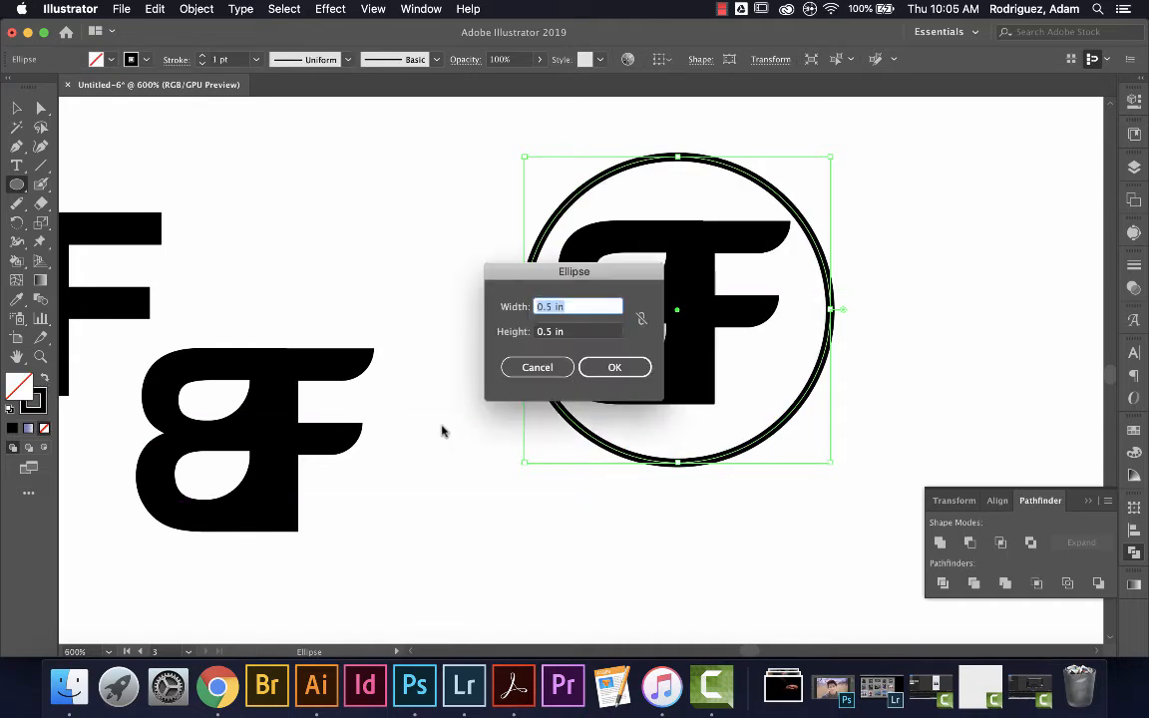
left_click(536, 367)
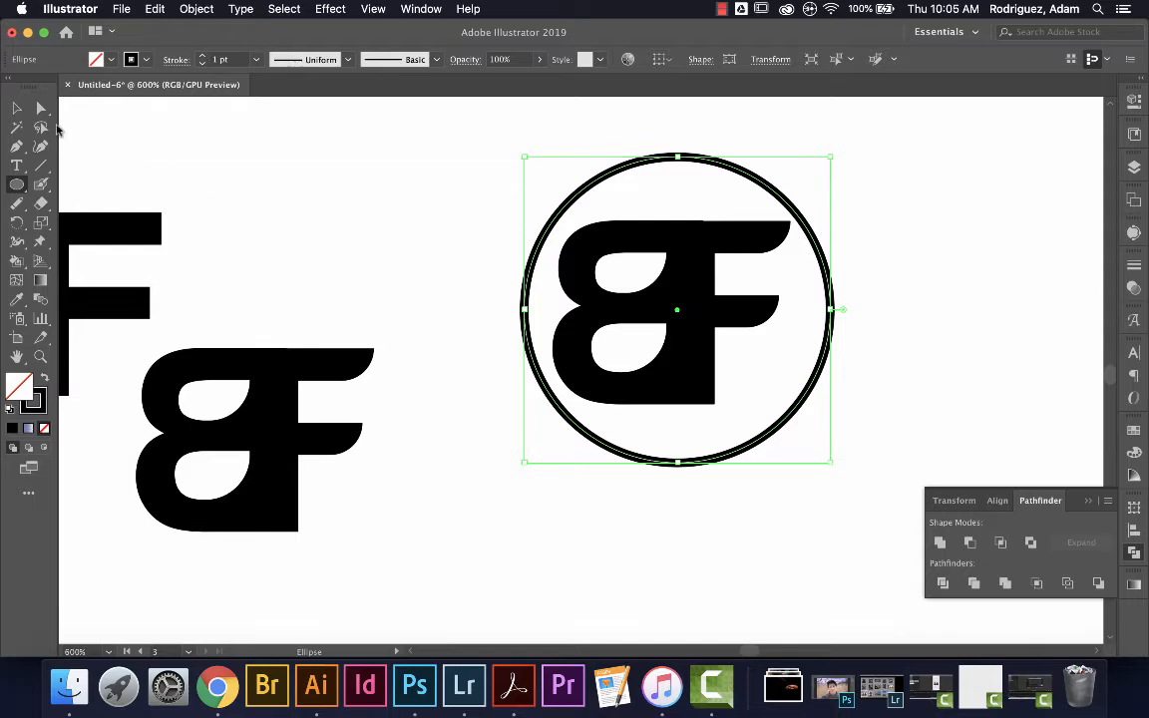
key("v")
left_click(378, 212)
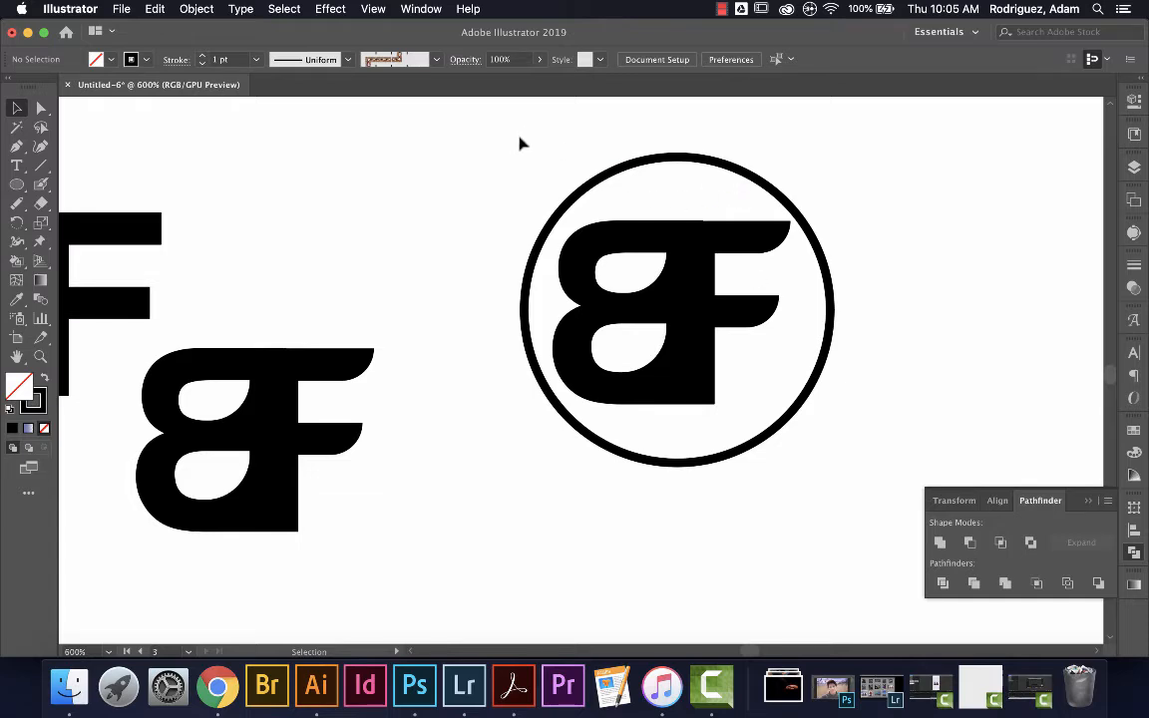
Duplicate the circle together with its logo to the right of the outlined version.
left_click_drag(518, 144, 844, 469)
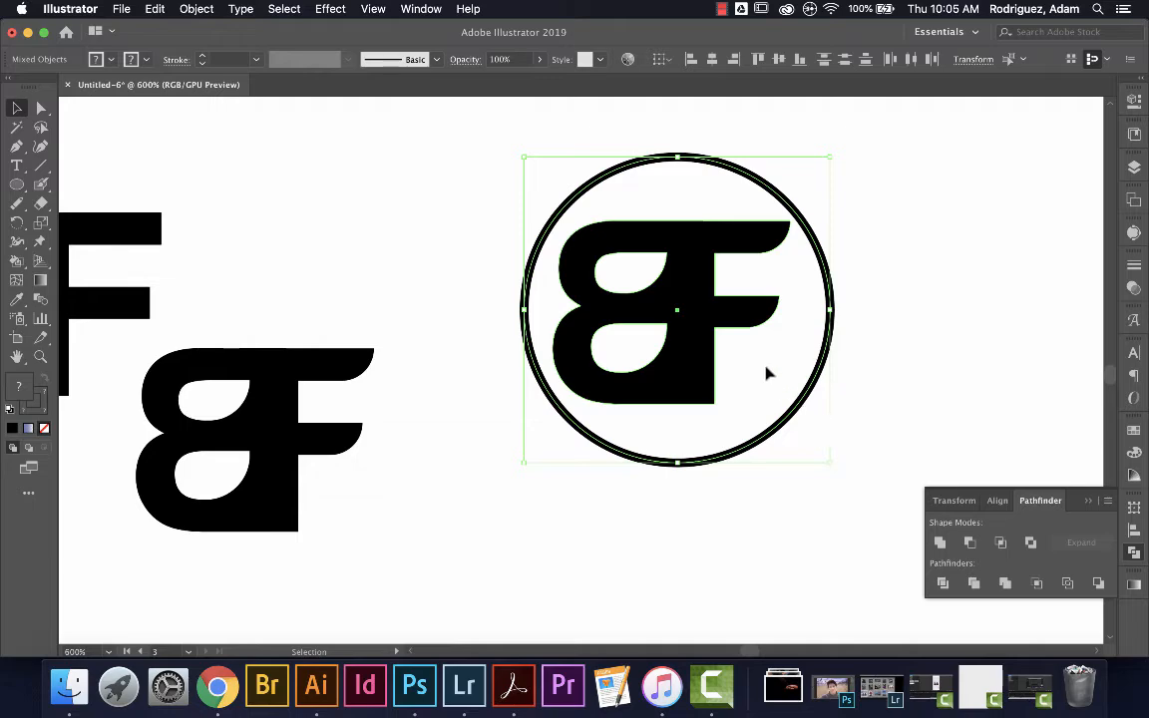
left_click_drag(702, 345, 1053, 330)
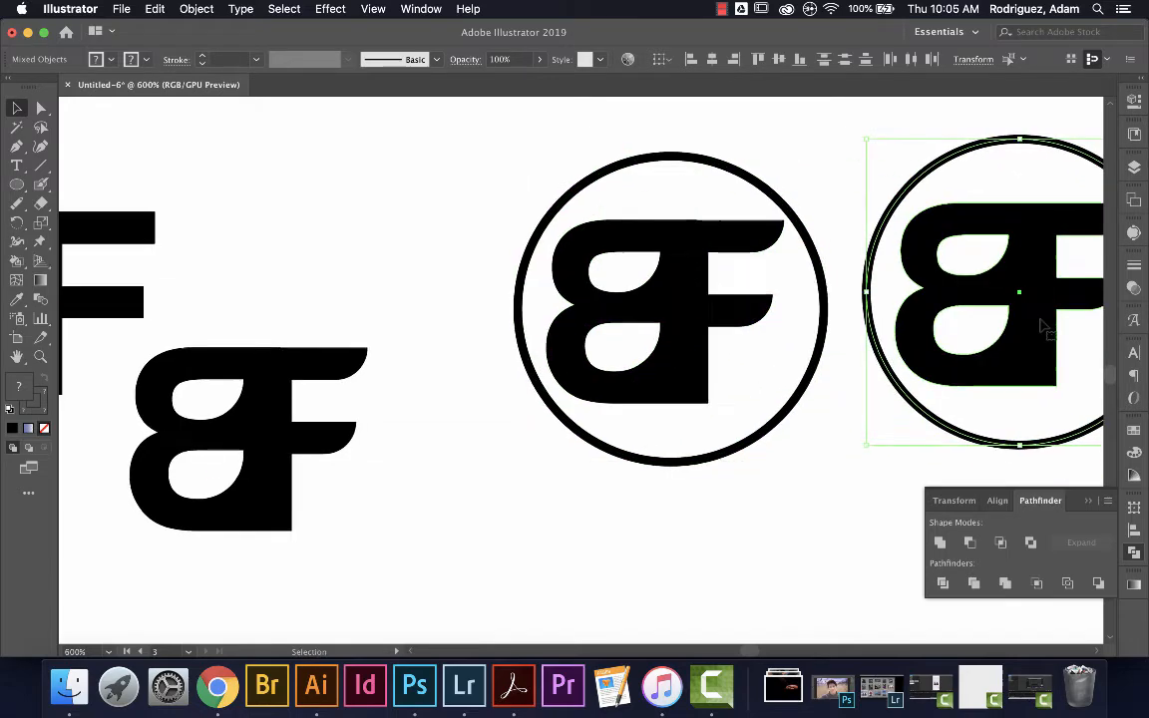
scroll(1028, 315, "right", 5)
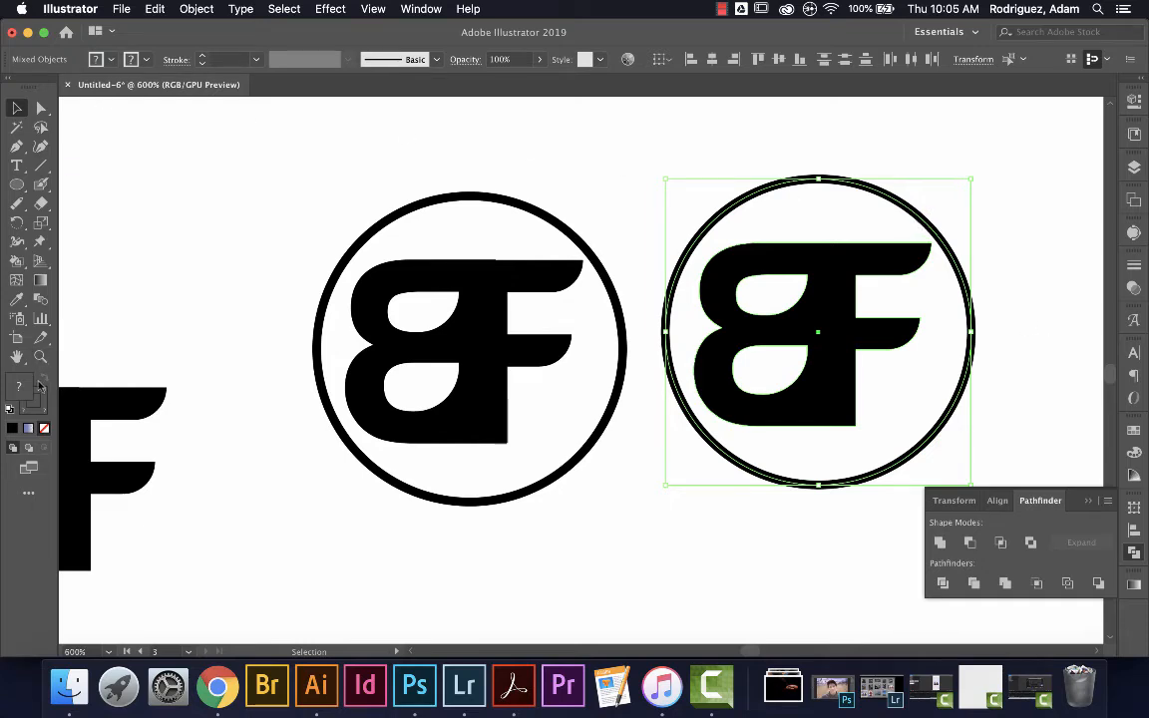
Change the duplicated circle from an outline to a solid black fill with no stroke.
left_click(621, 214)
left_click(788, 183)
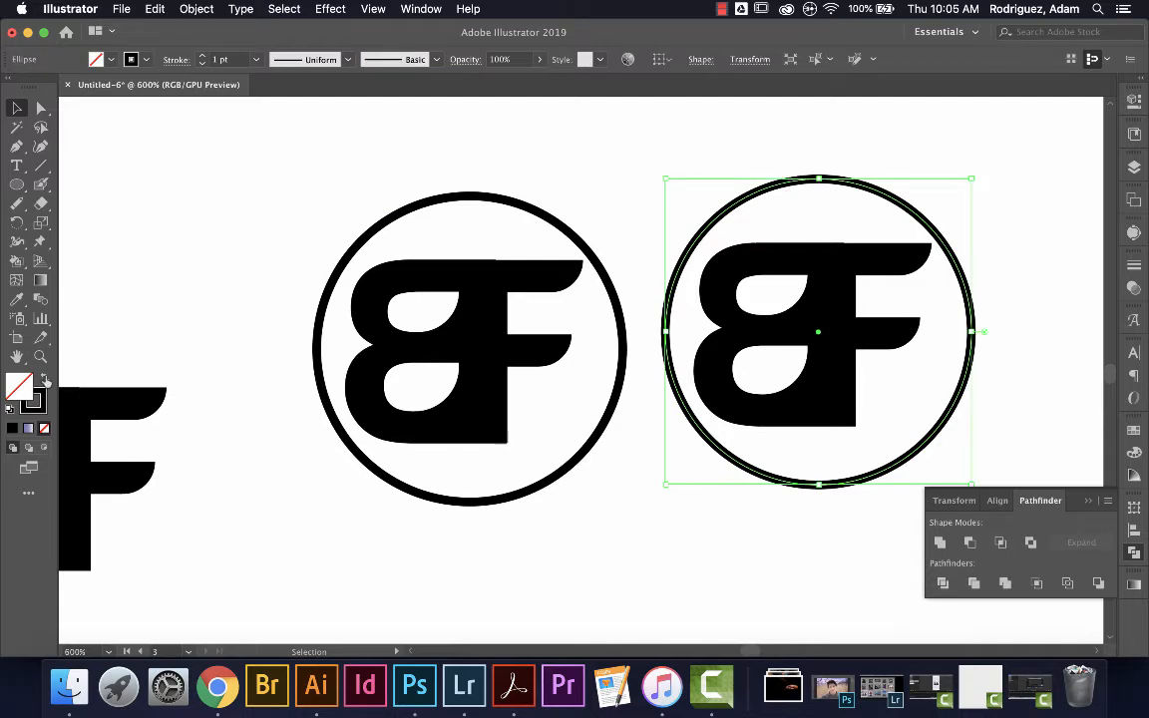
left_click(45, 380)
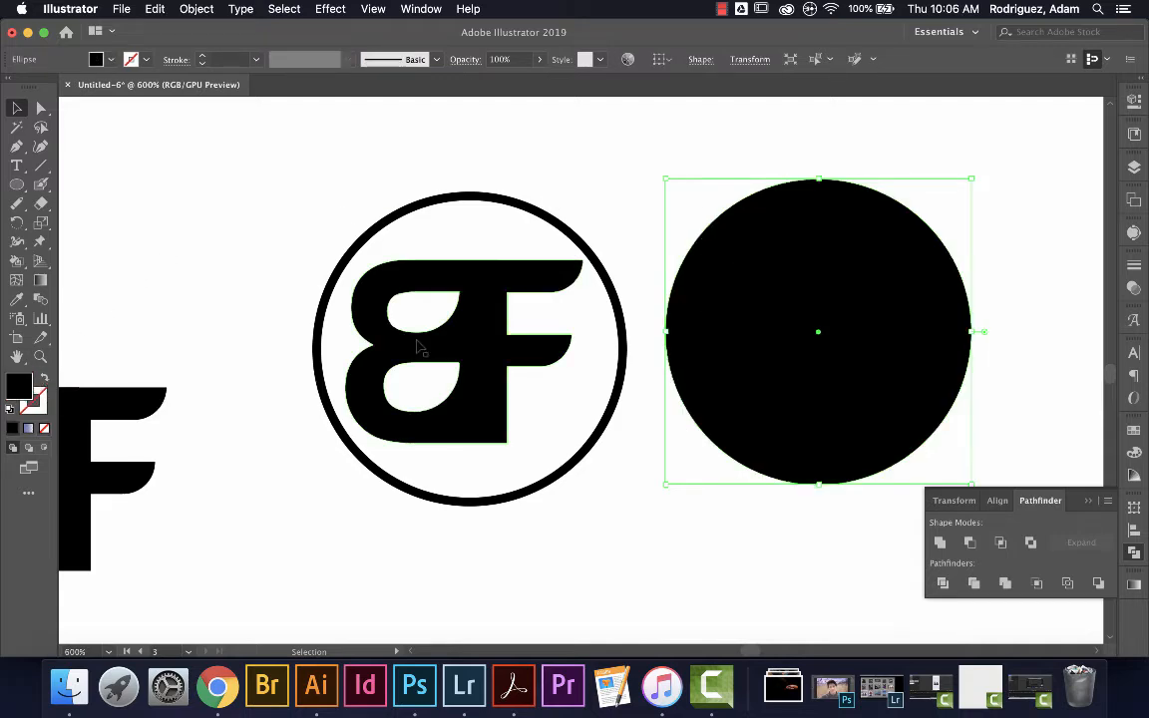
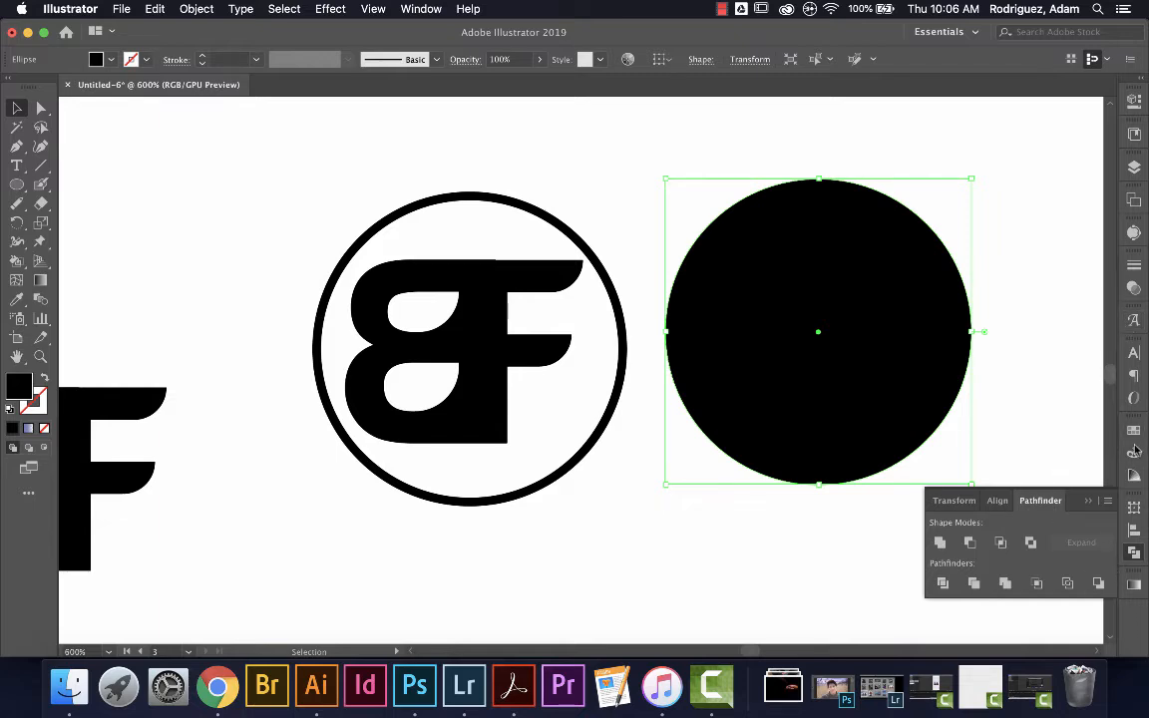
left_click(1134, 439)
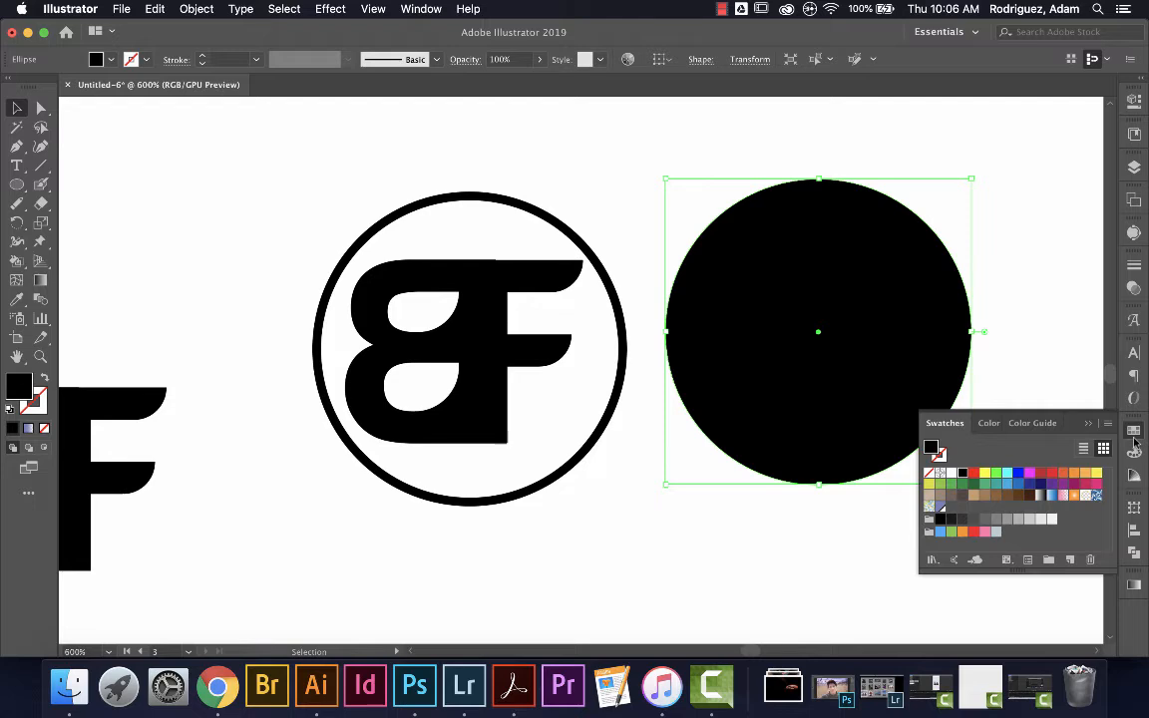
left_click(1133, 439)
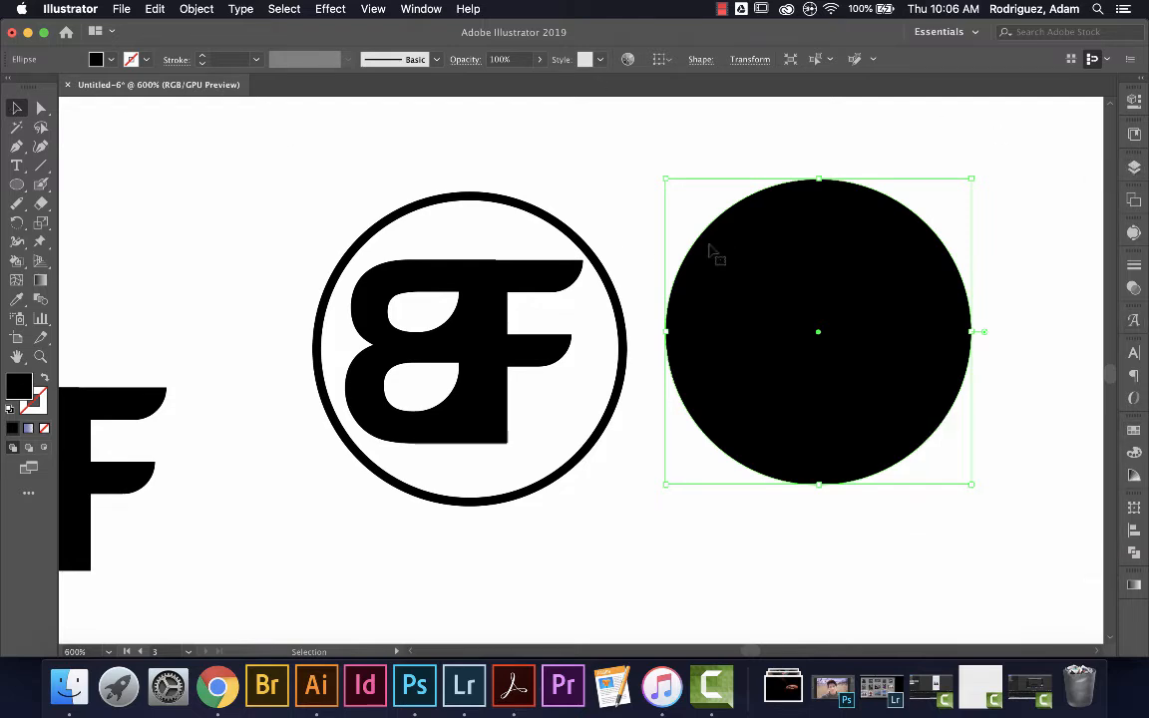
Lower the solid circle's opacity to 10%.
left_click(641, 214)
left_click(693, 244)
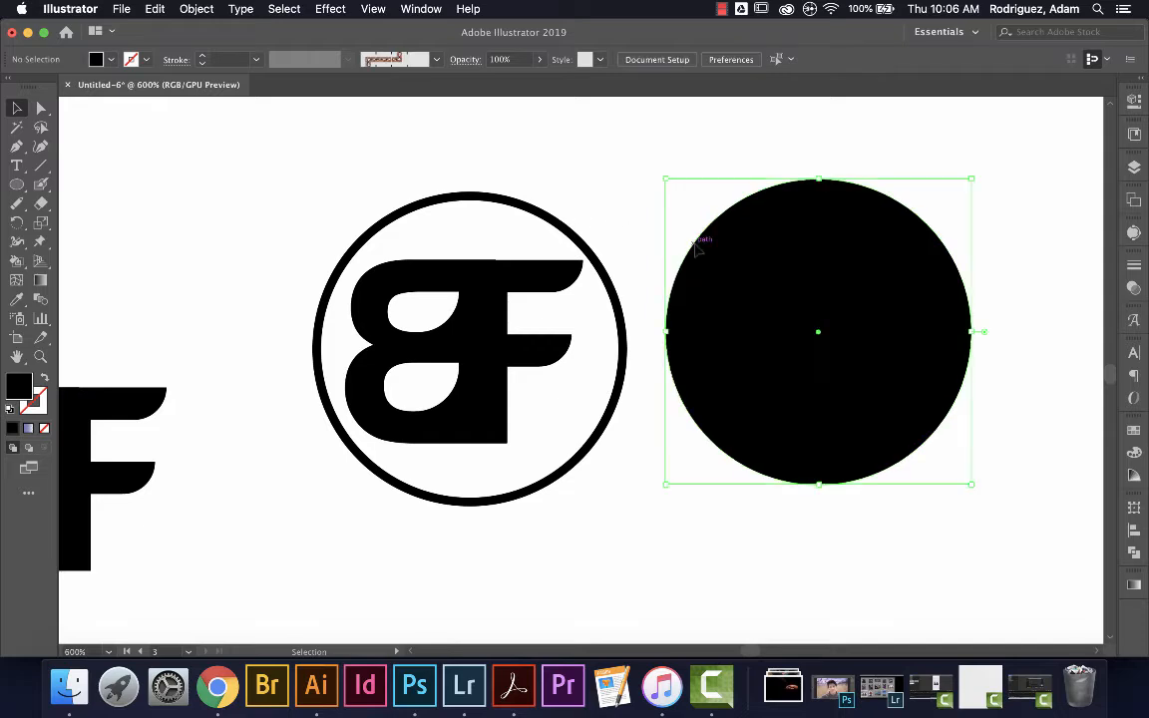
left_click(539, 60)
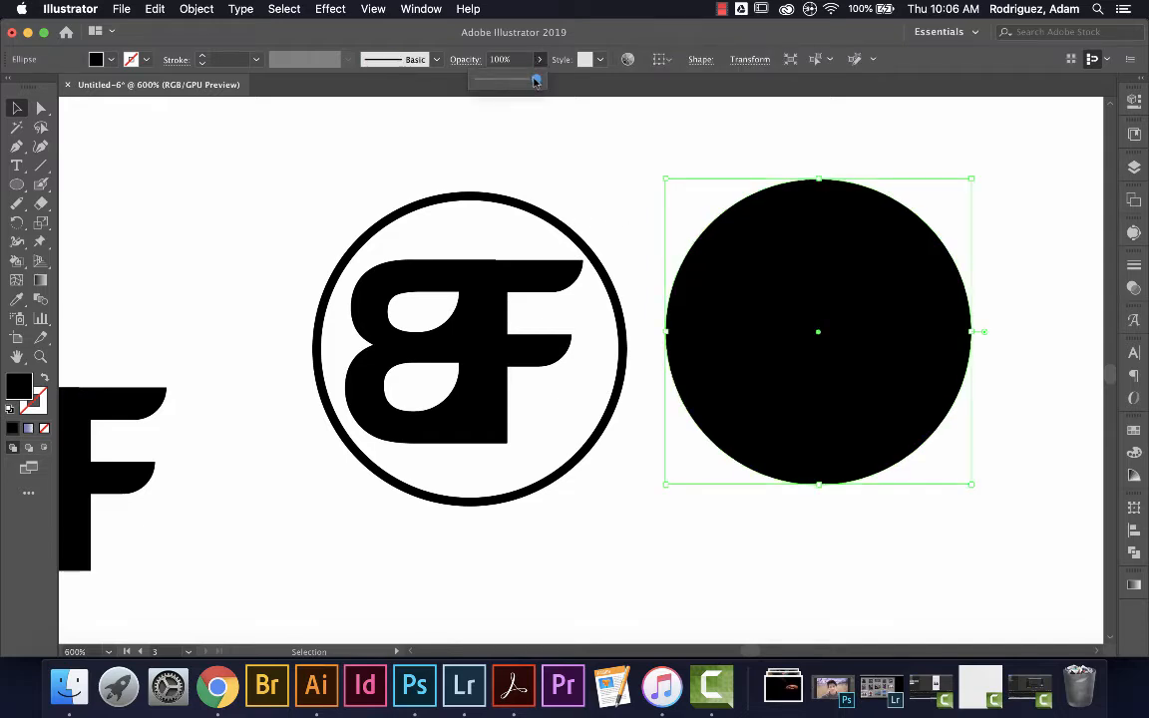
left_click_drag(535, 81, 477, 80)
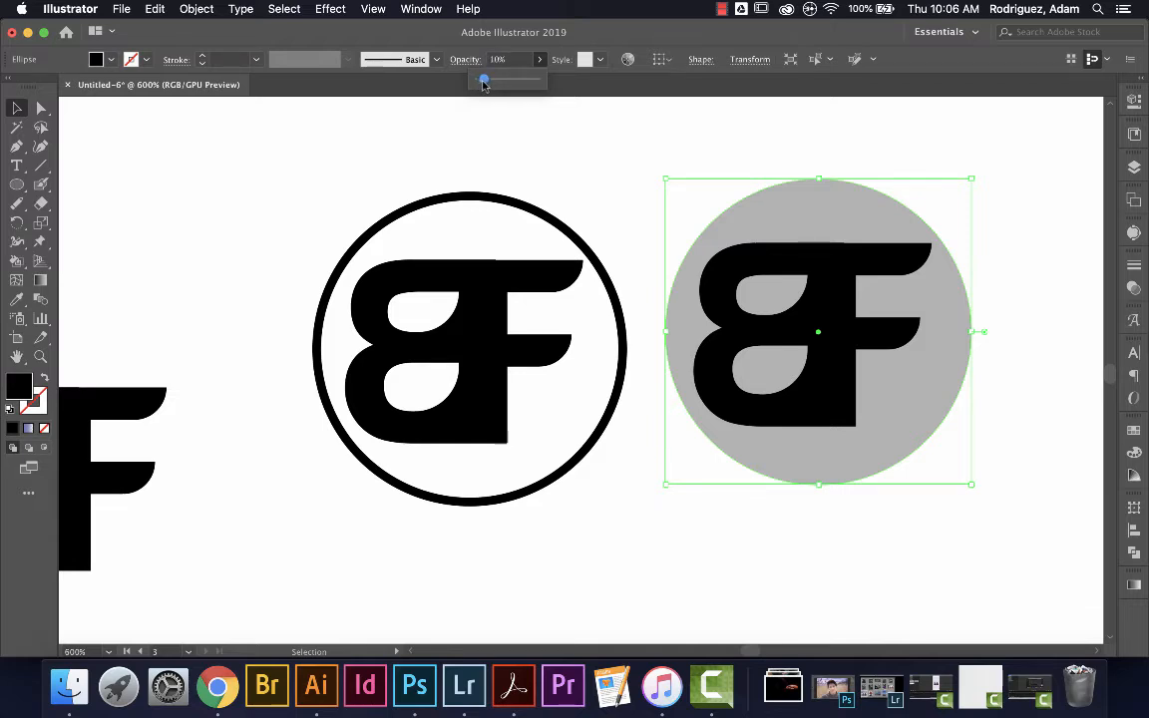
left_click(605, 148)
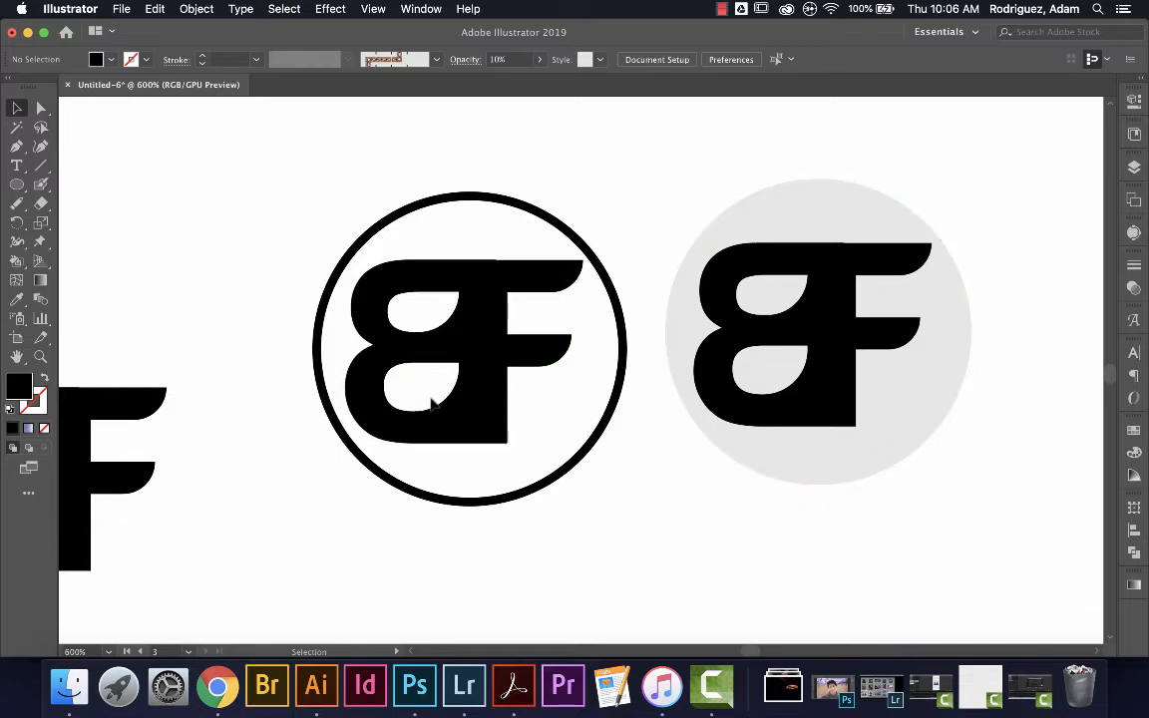
Scale up all the logo variations together proportionally across the width of their artboard.
key("super+0")
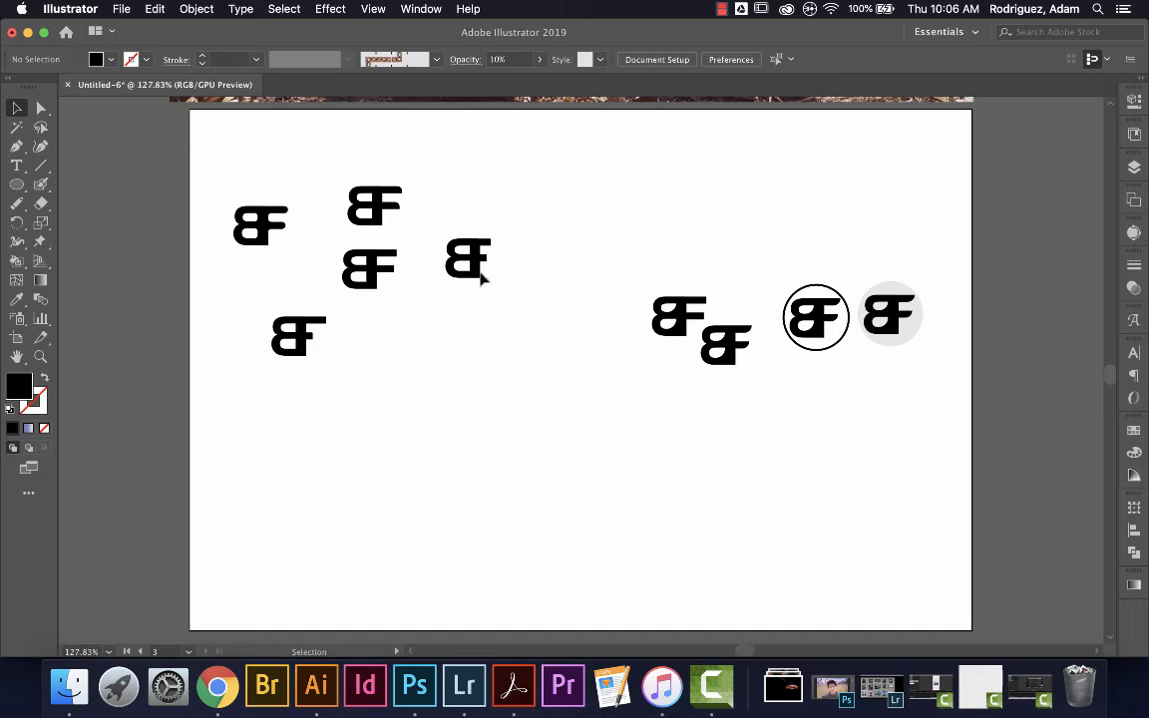
left_click_drag(207, 145, 958, 479)
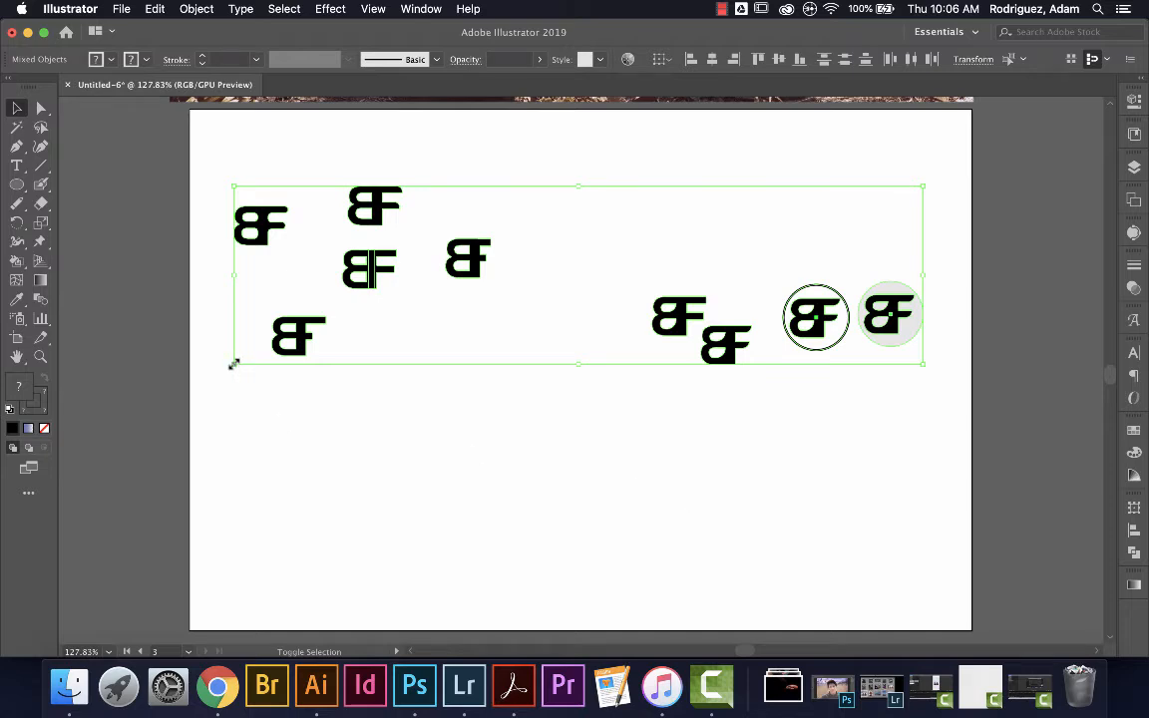
left_click_drag(231, 365, 206, 439)
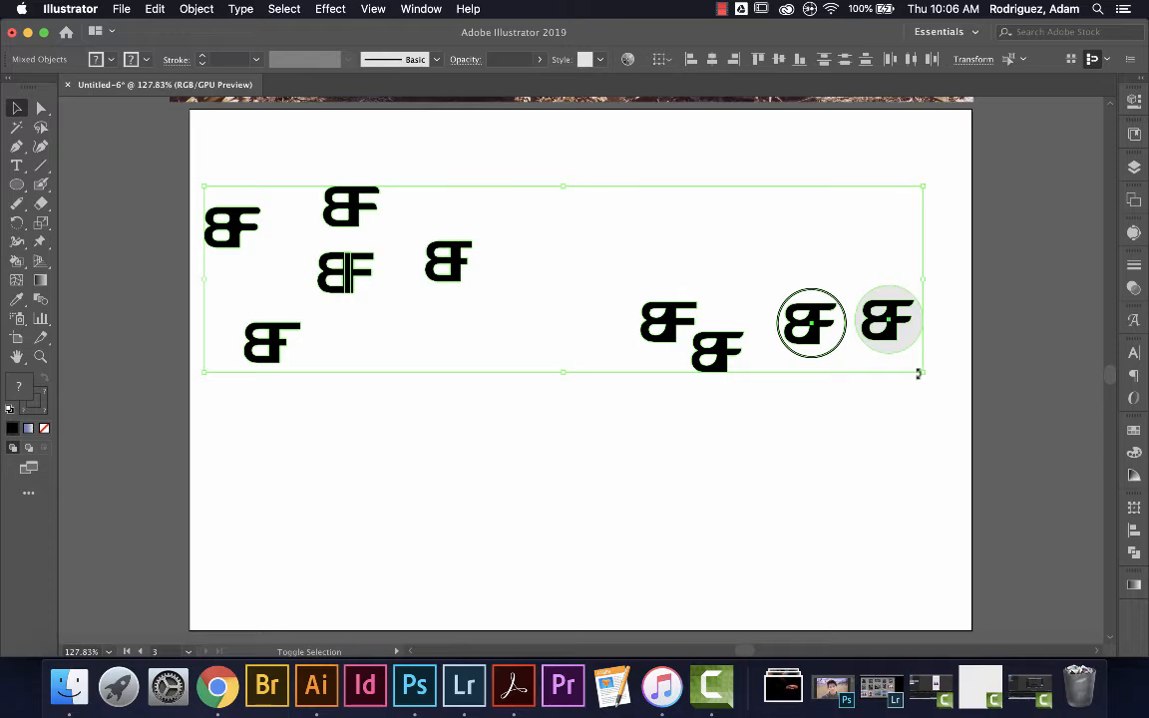
left_click_drag(921, 373, 954, 413)
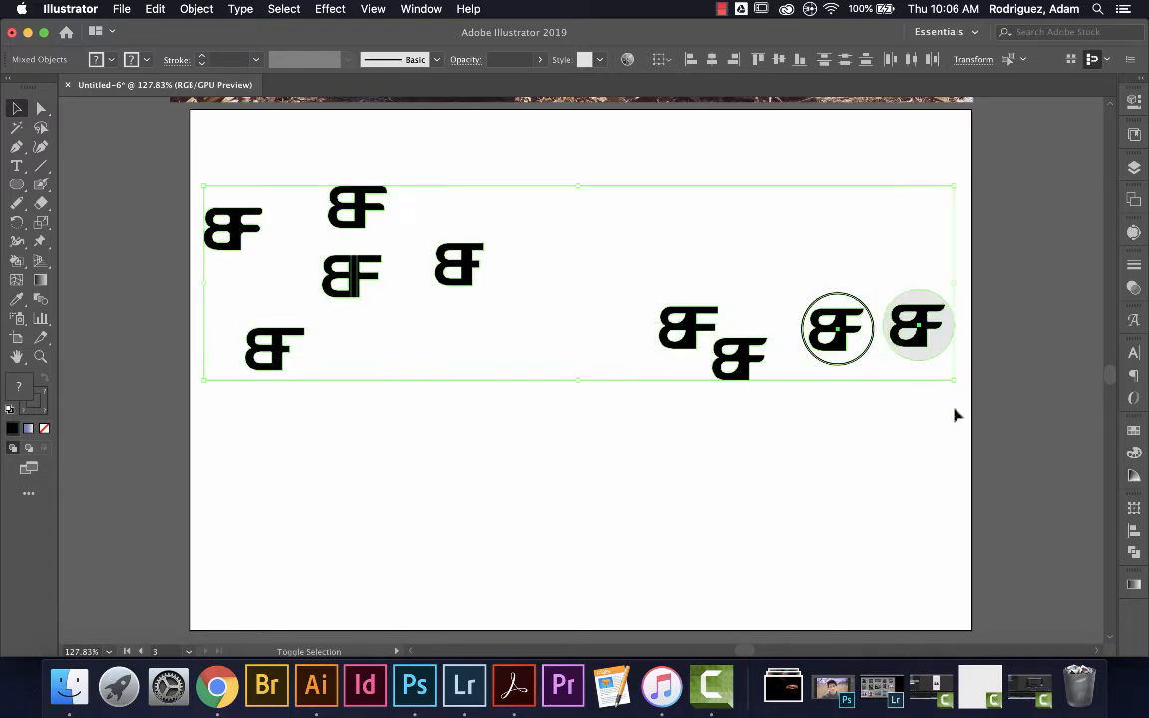
left_click(920, 448)
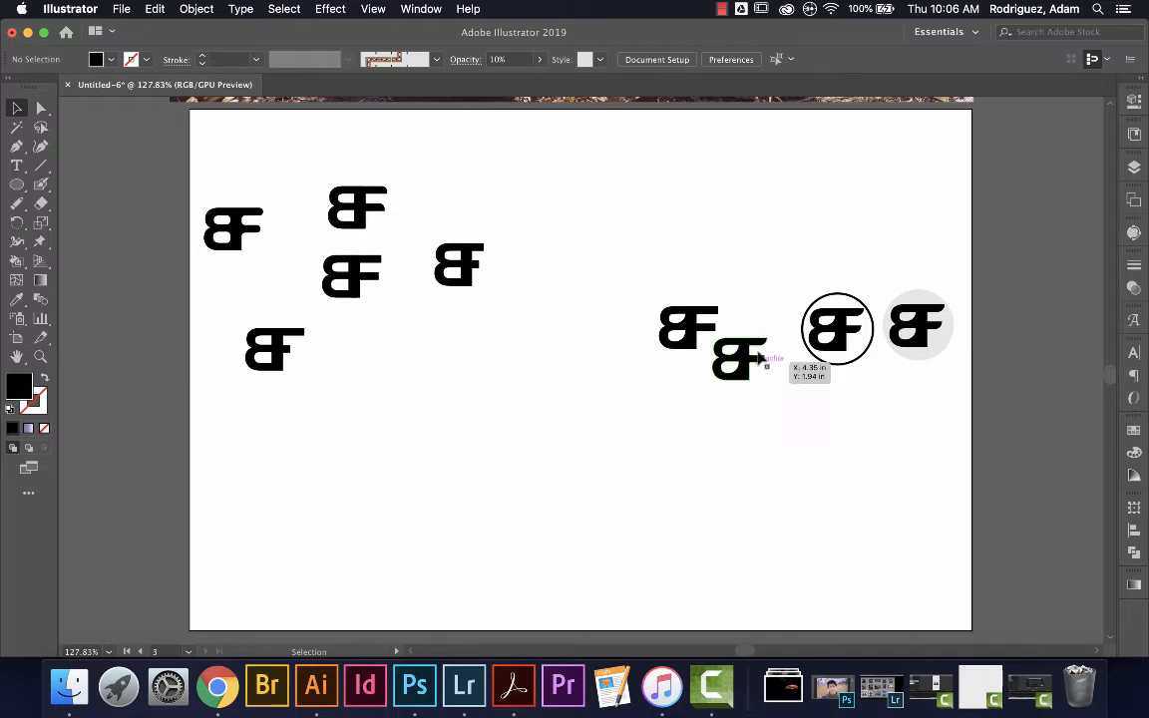
Copy the lower uncircled BF logo beside the circled version and activate the photo postcard artboard.
left_click_drag(710, 342, 782, 409)
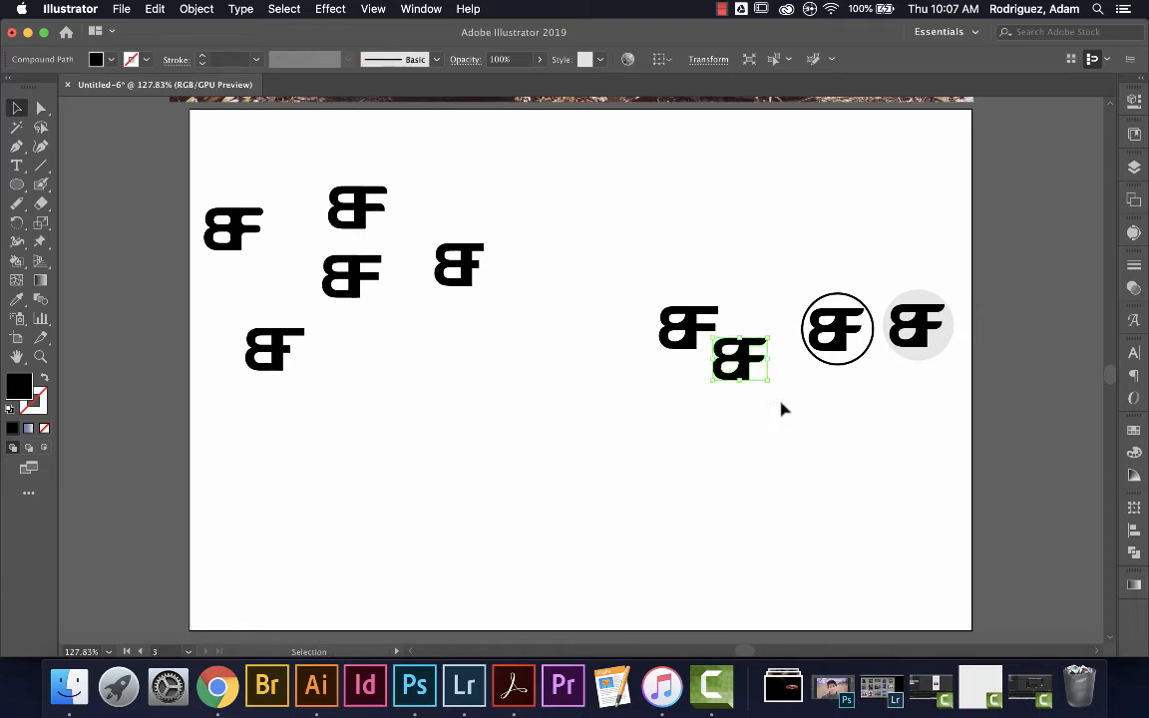
scroll(563, 341, "up", 10)
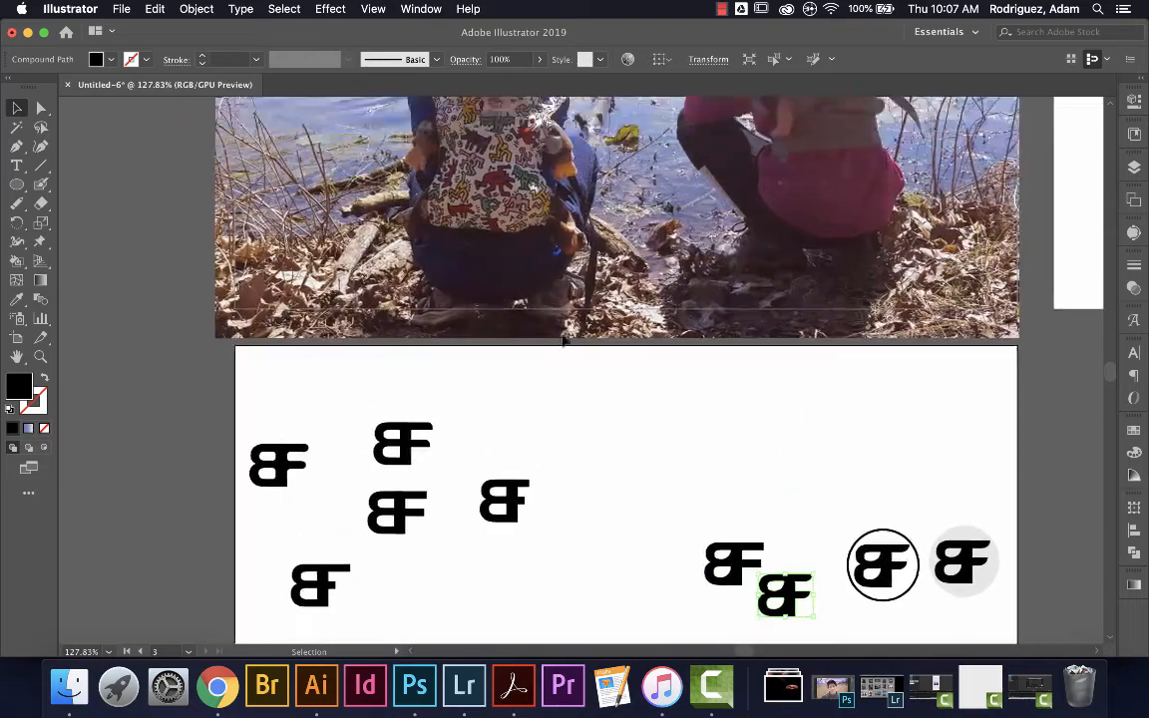
scroll(562, 341, "up", 4)
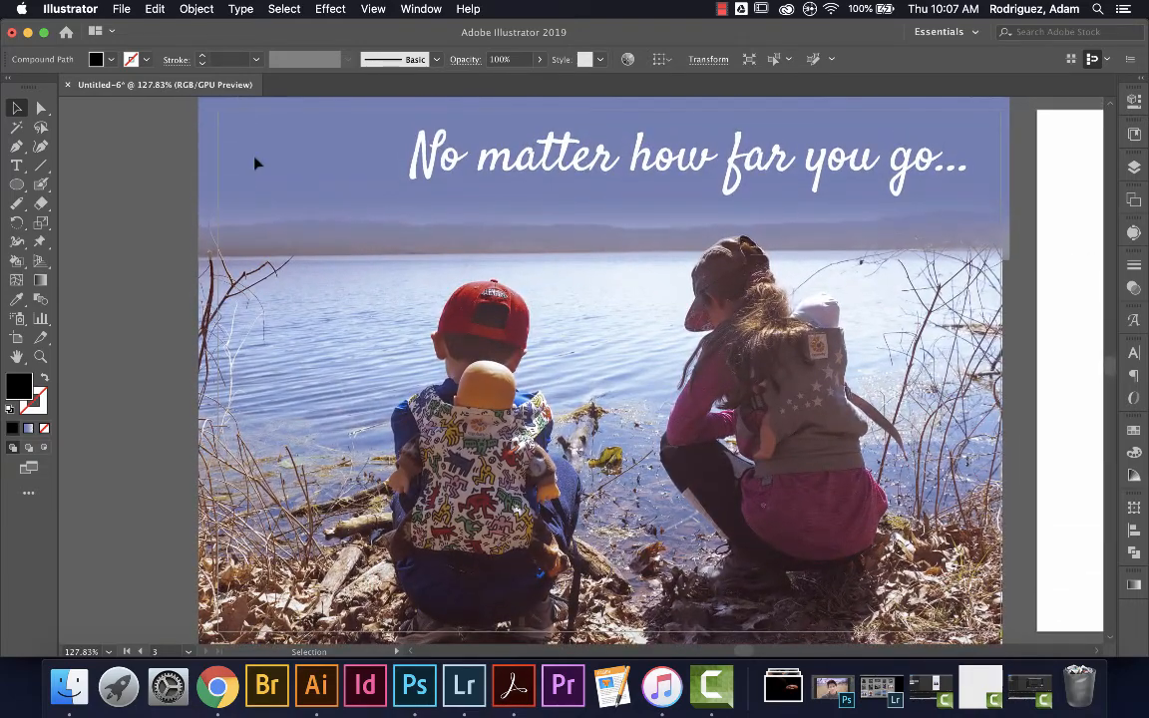
left_click(256, 162)
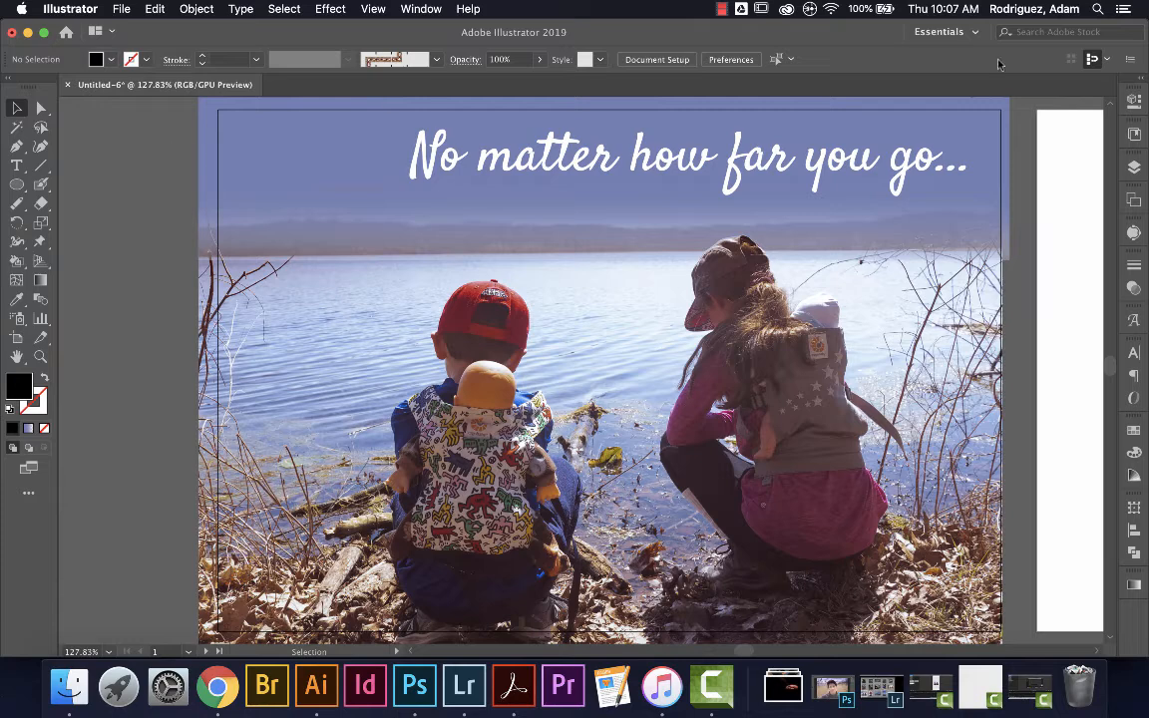
Lock the Text layer and create a new layer named Logo above it.
left_click(1134, 167)
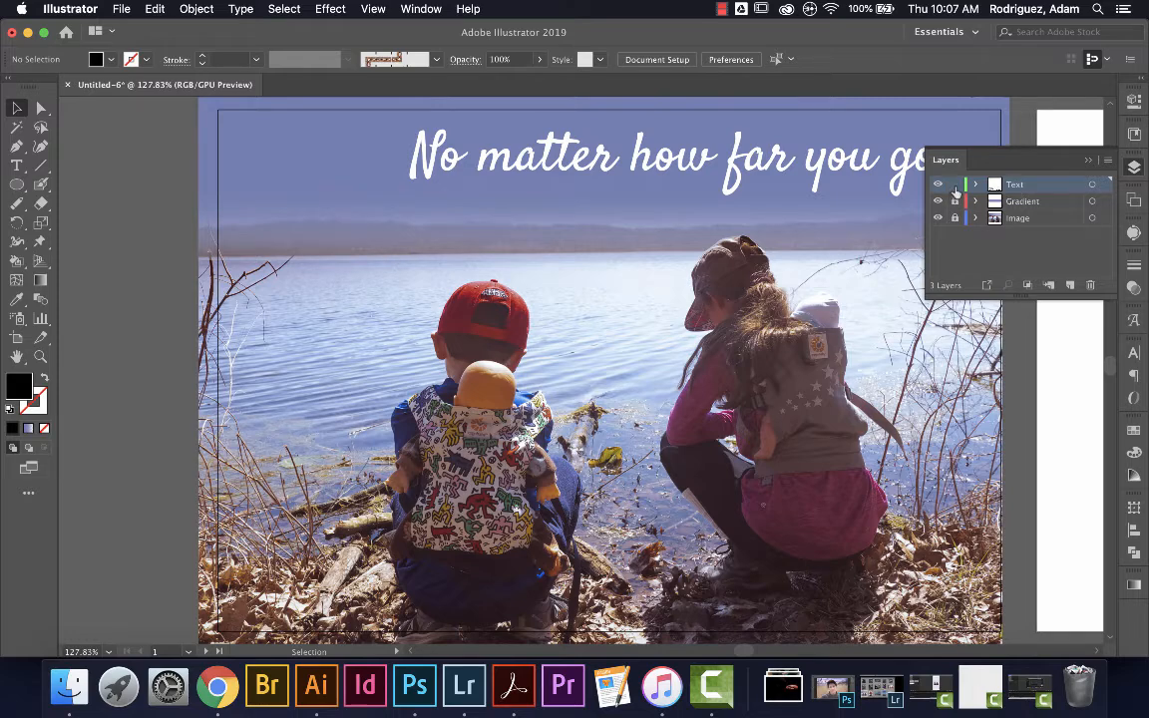
left_click(955, 185)
left_click(1070, 286)
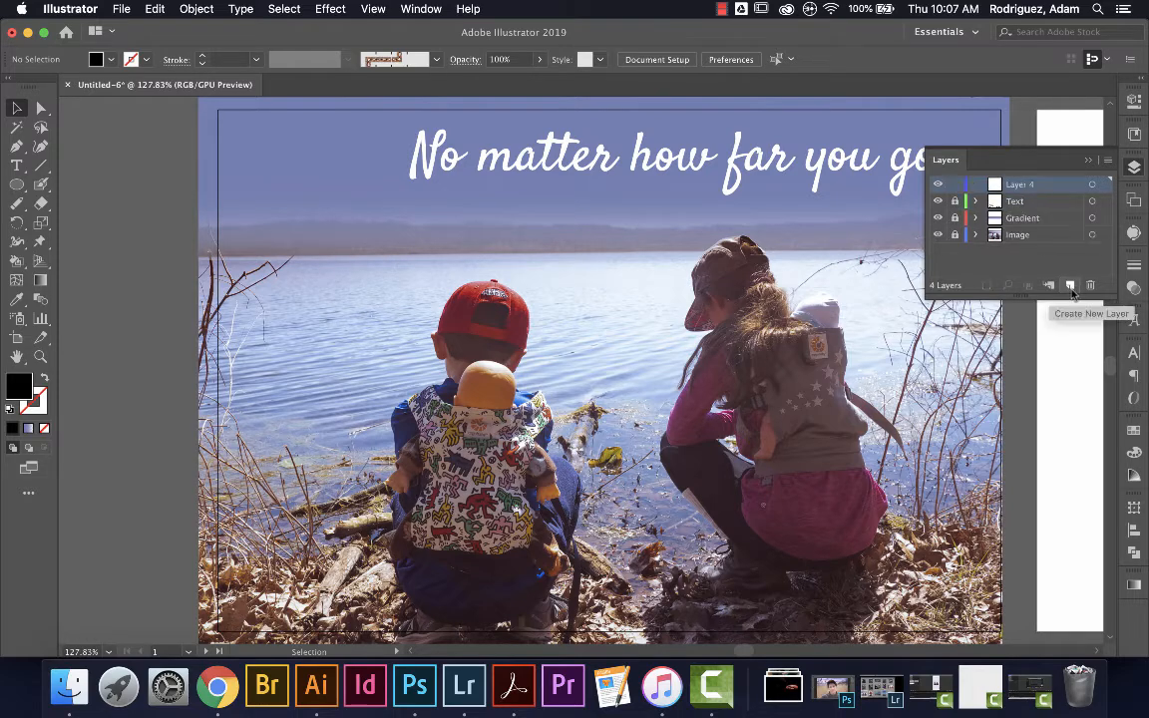
key("shift+l")
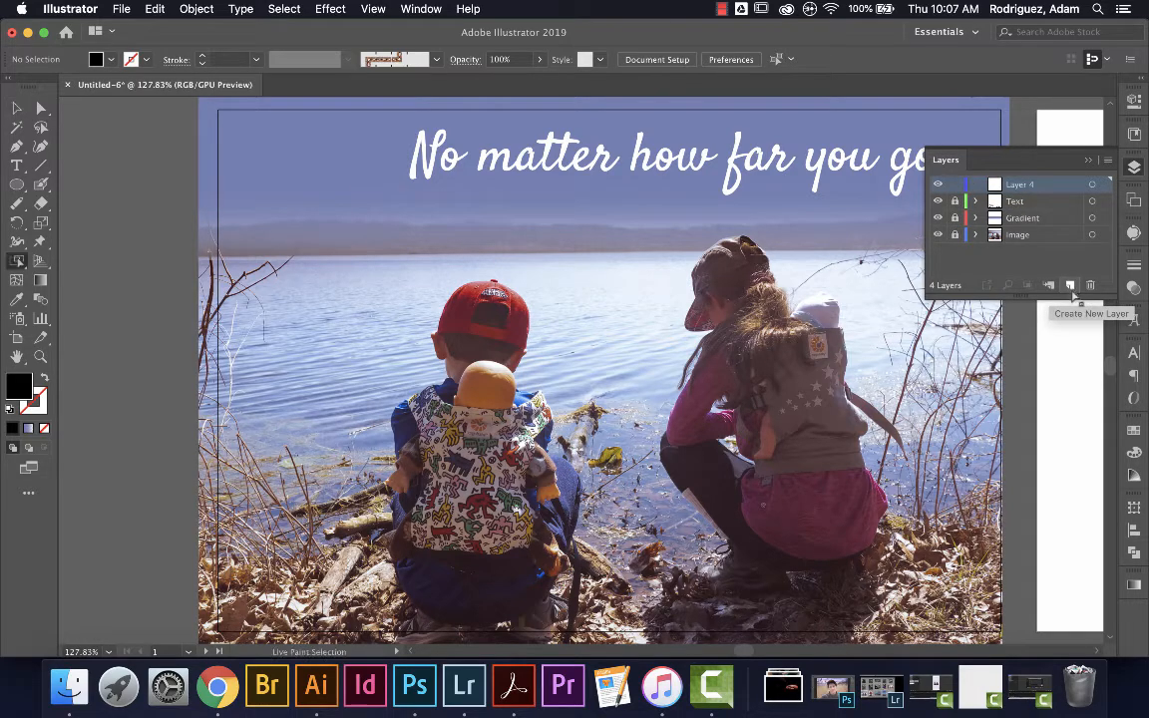
double_click(1018, 186)
type("Logo")
key("Return")
Paste the BF logo, place it in the postcard's upper-left corner and enlarge it proportionally.
key("super+v")
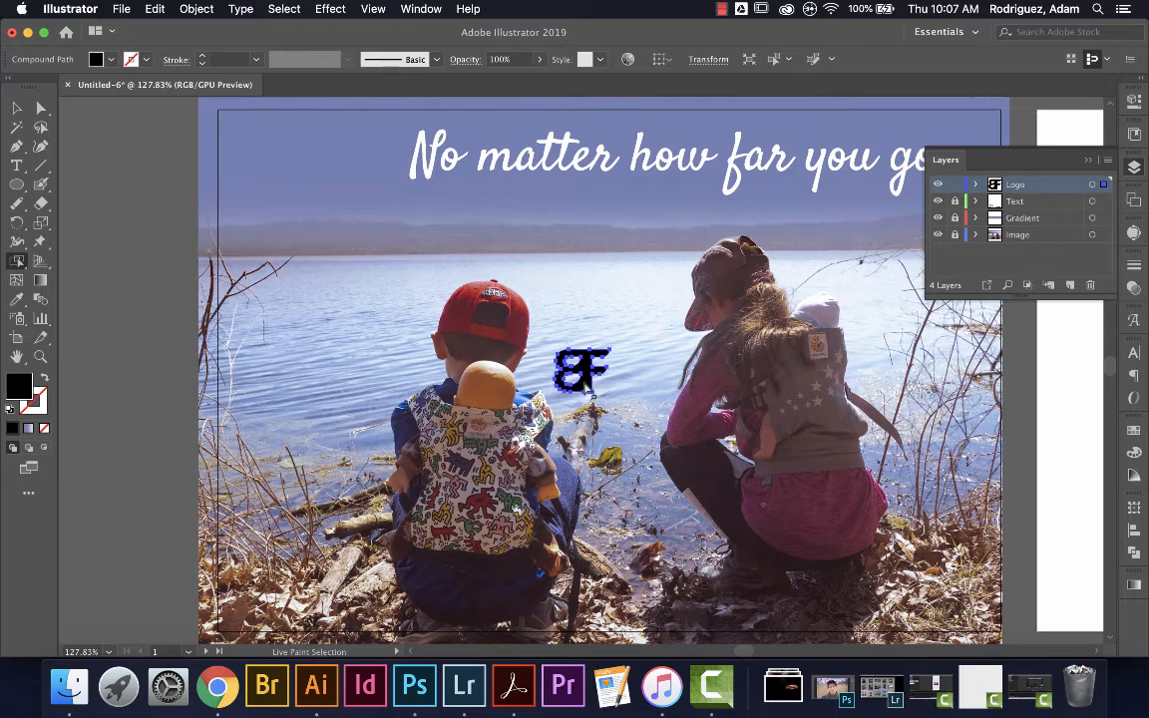
left_click(17, 107)
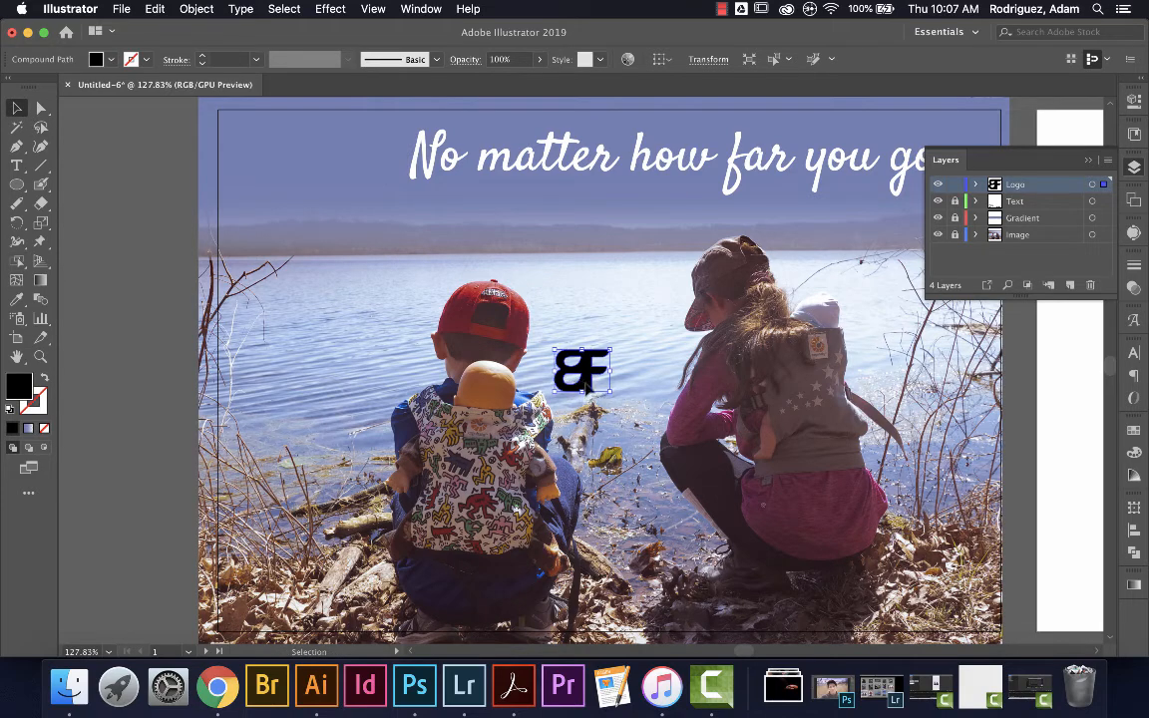
left_click_drag(585, 383, 263, 167)
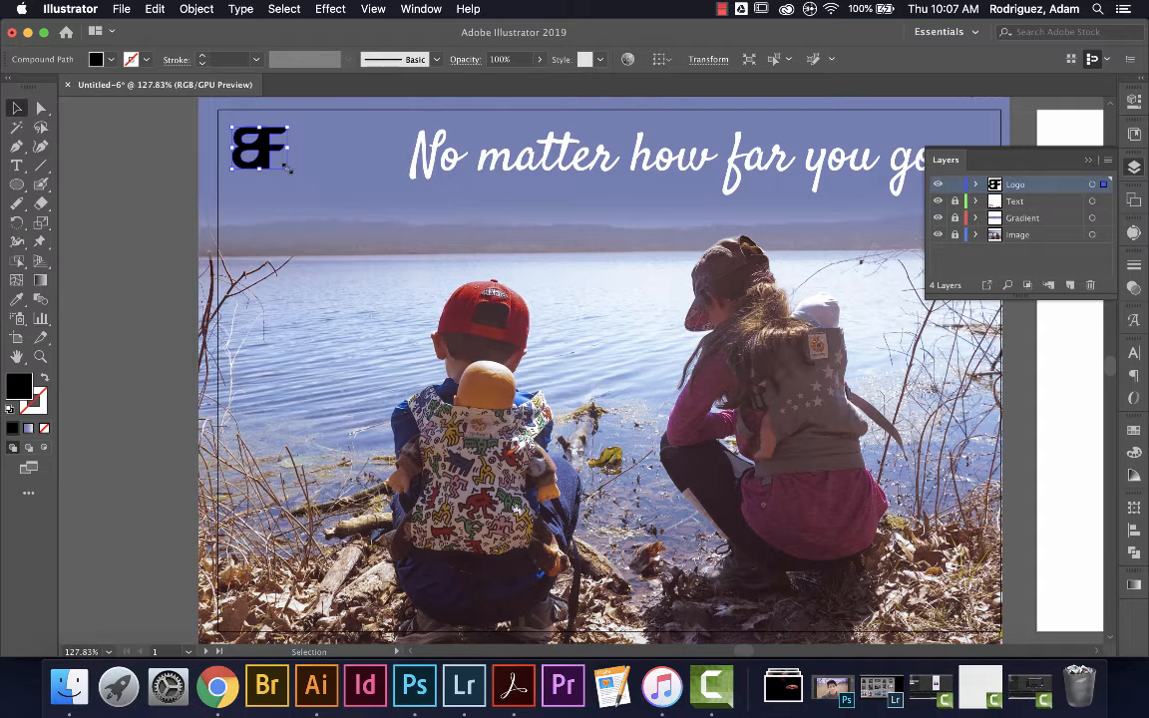
left_click_drag(288, 170, 320, 206)
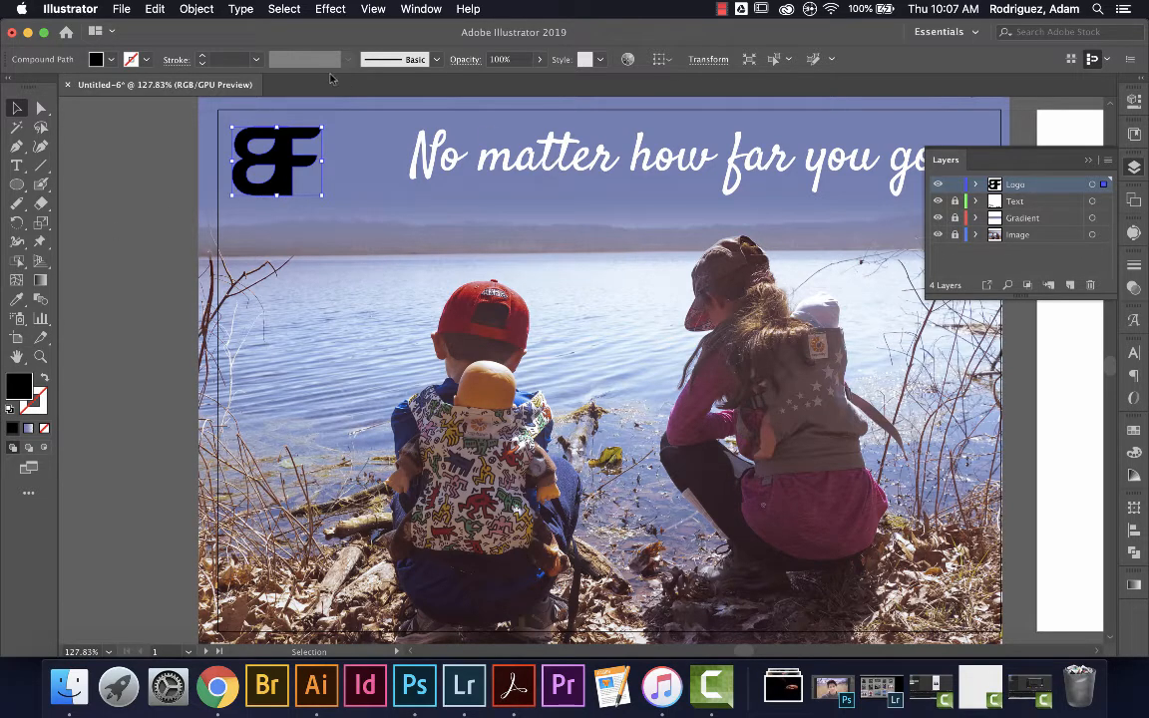
Change the postcard logo's fill from black to white and deselect it.
left_click(97, 58)
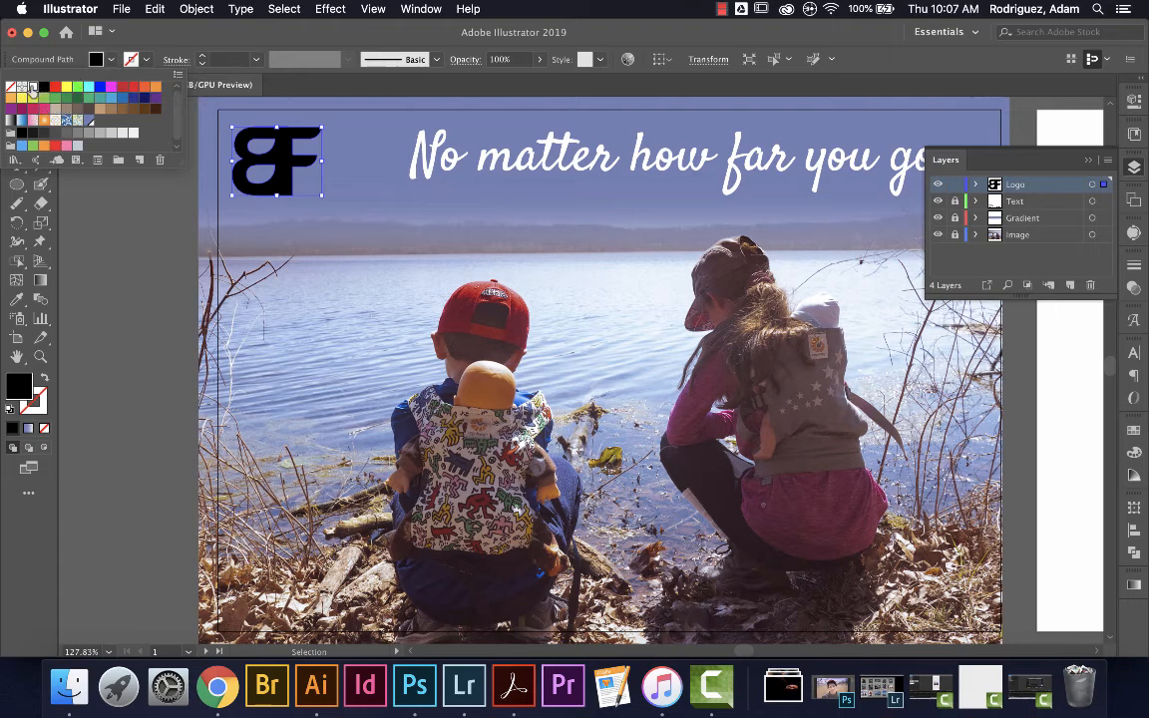
left_click(31, 86)
left_click(124, 290)
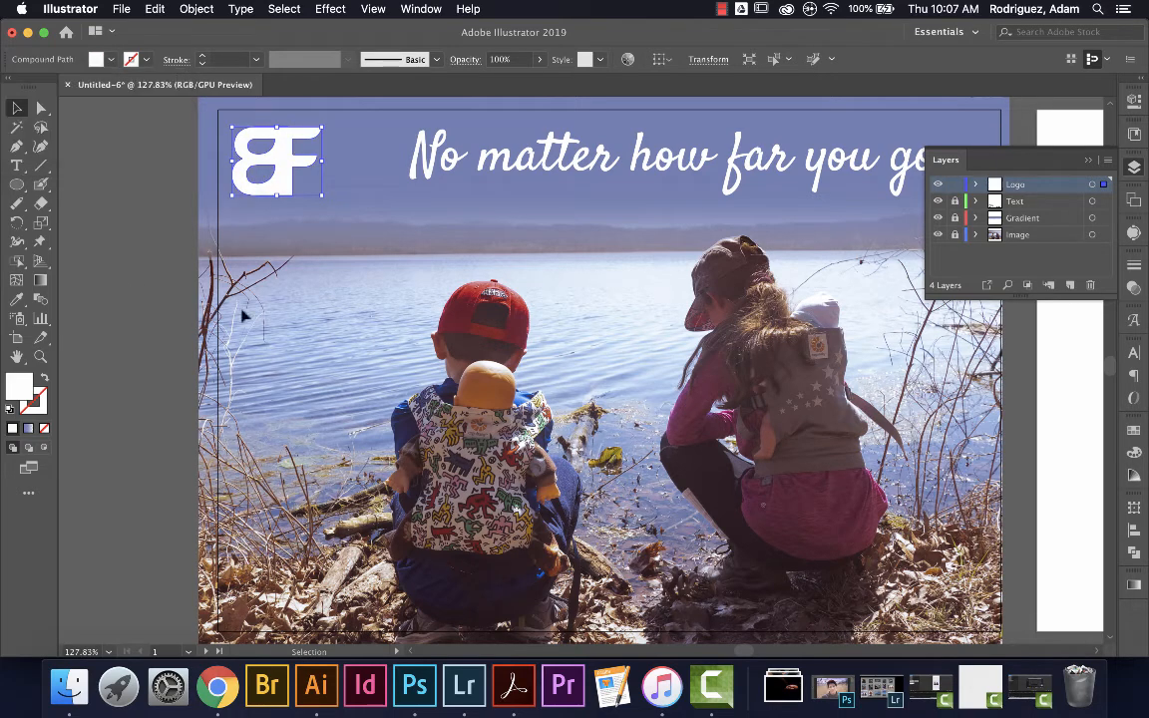
left_click(297, 308)
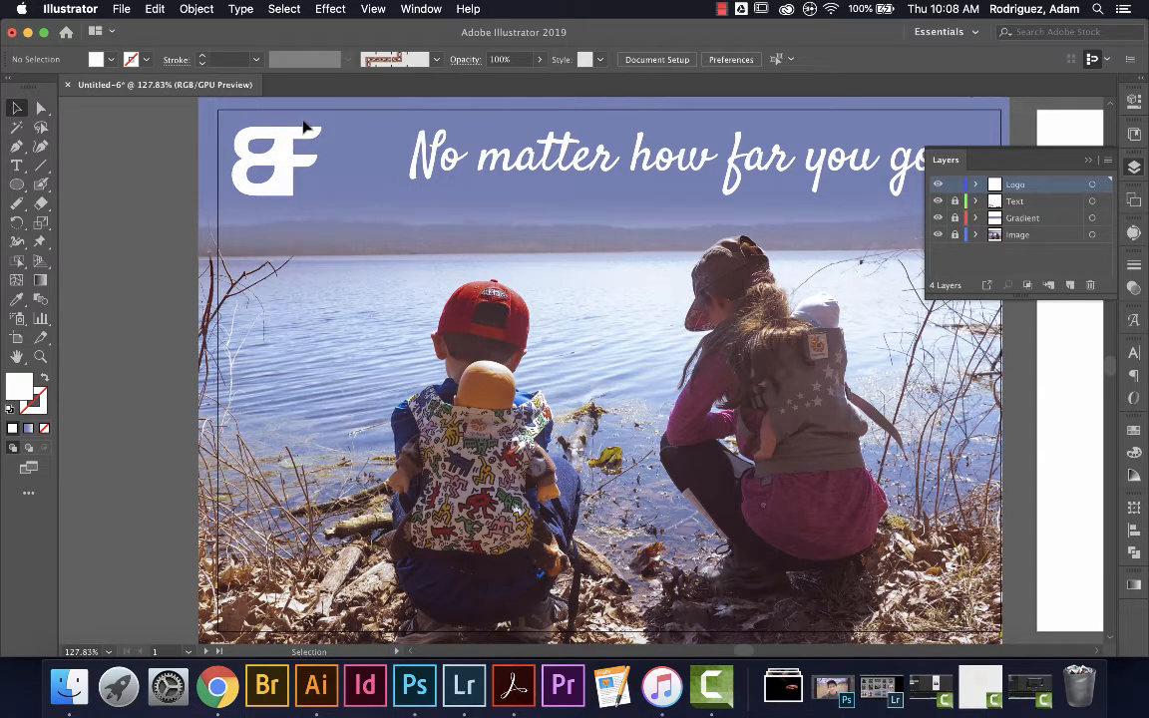
Extend both arms of the F in the white logo slightly to the right by moving their end anchor points.
key("a")
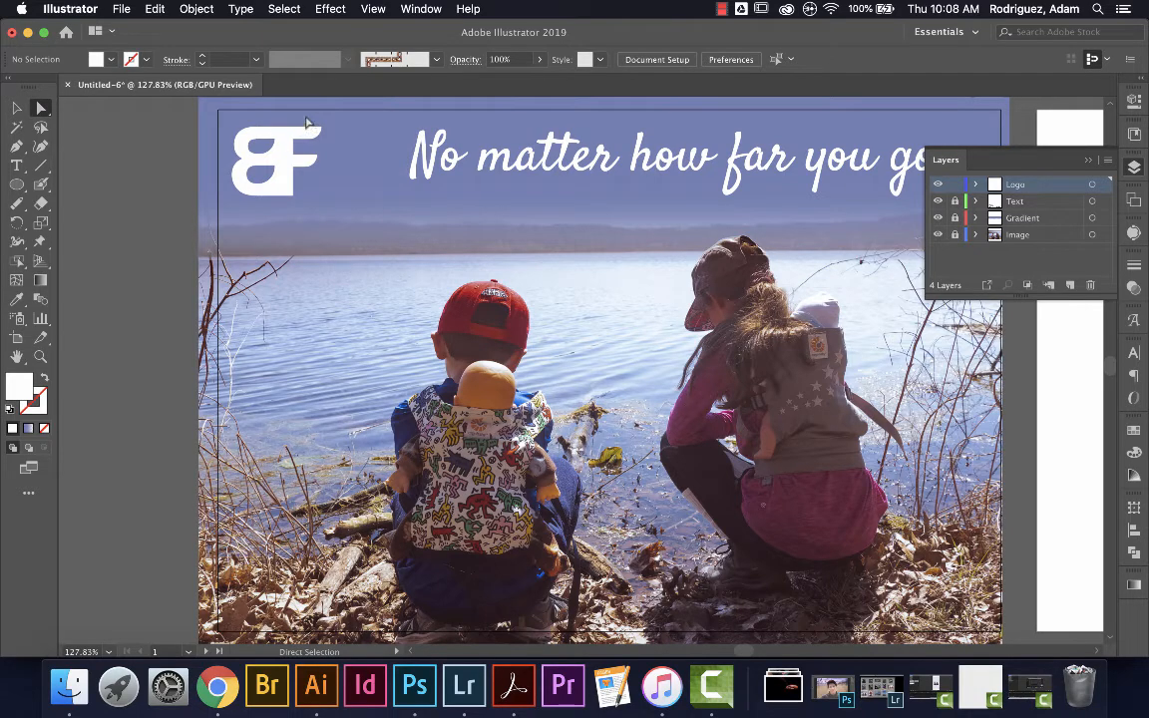
key("super+a")
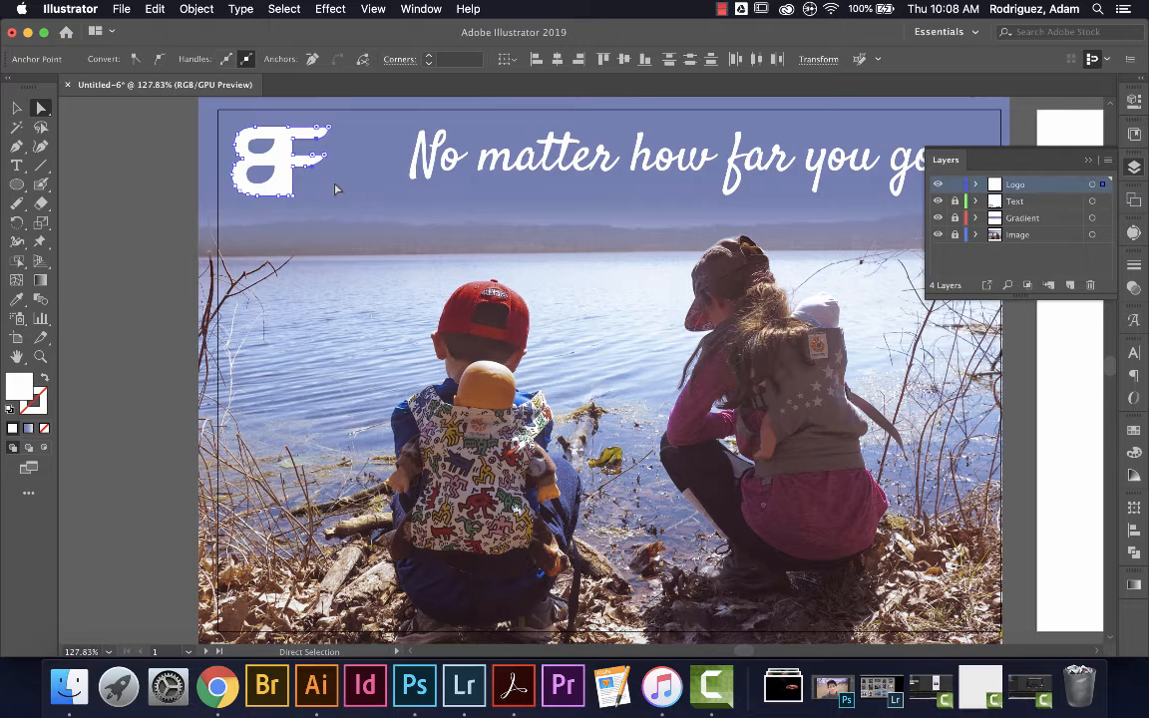
left_click(17, 107)
left_click(131, 236)
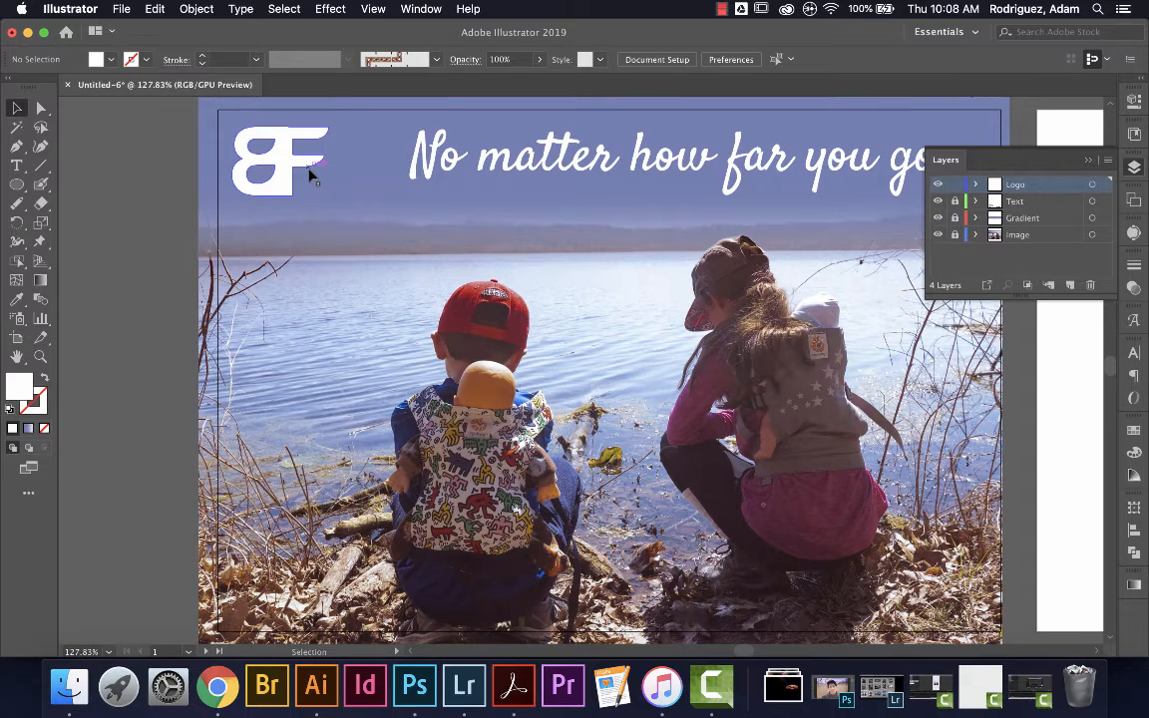
Add the three-line text "Cards for Friends" beneath the F's arms in Helvetica Light at 7 pt.
left_click(17, 164)
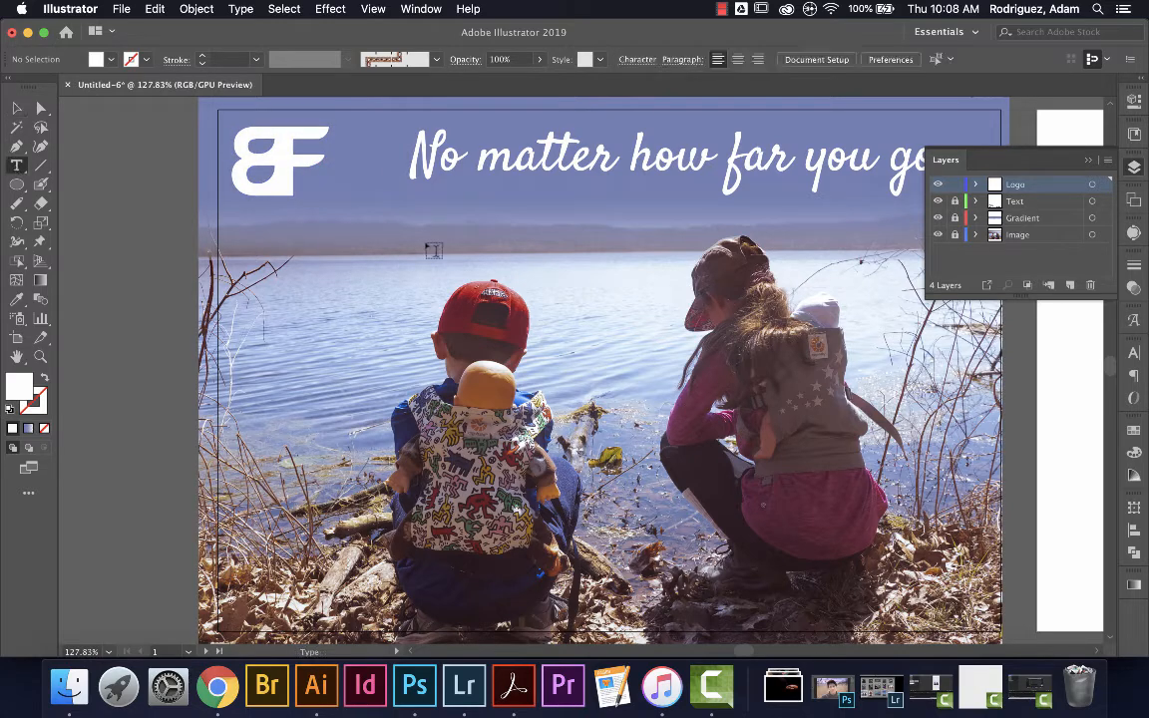
left_click(304, 180)
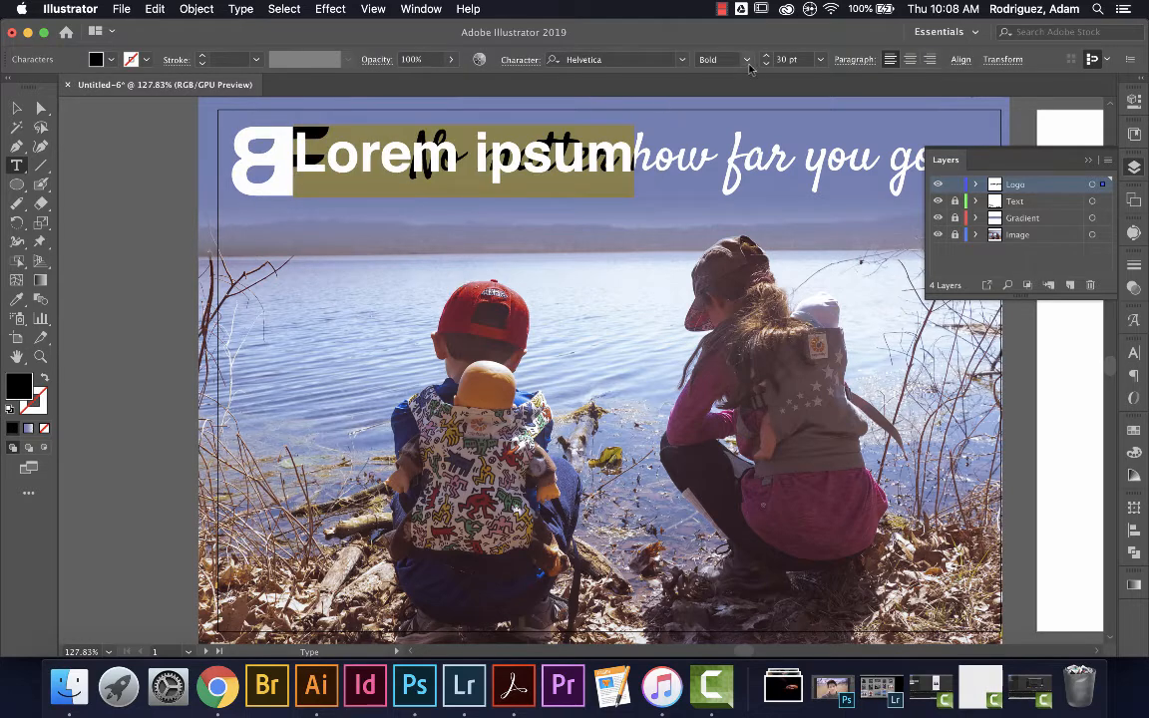
left_click(820, 59)
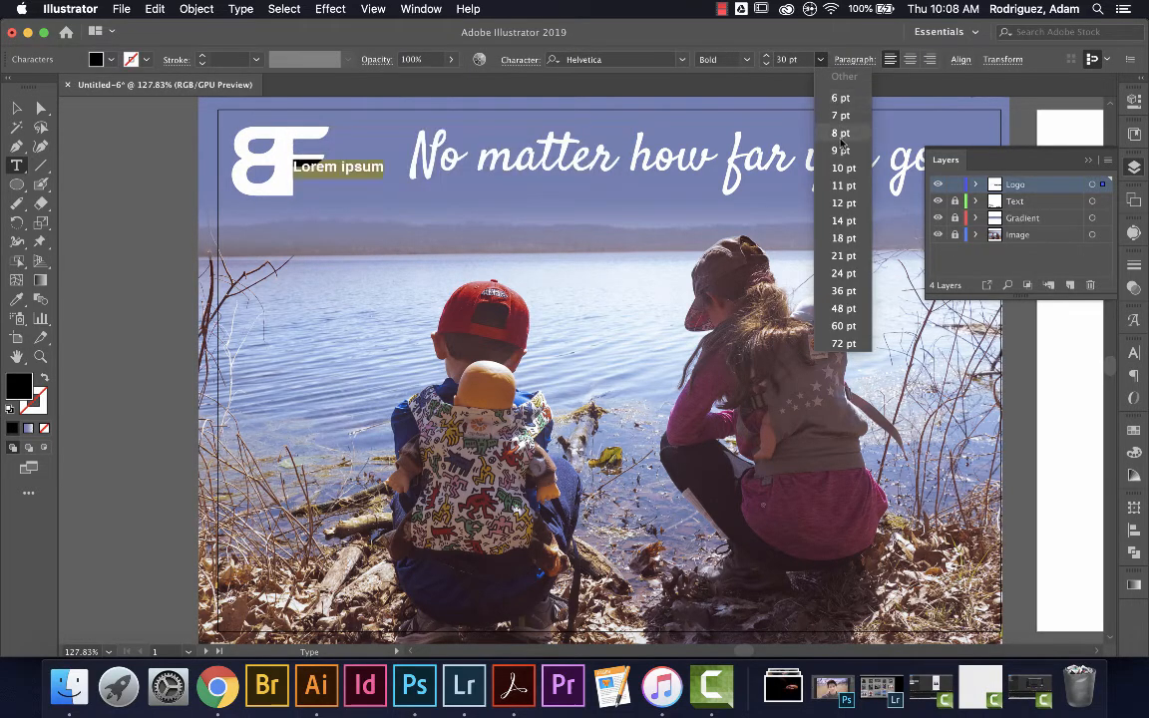
left_click(841, 133)
left_click(821, 62)
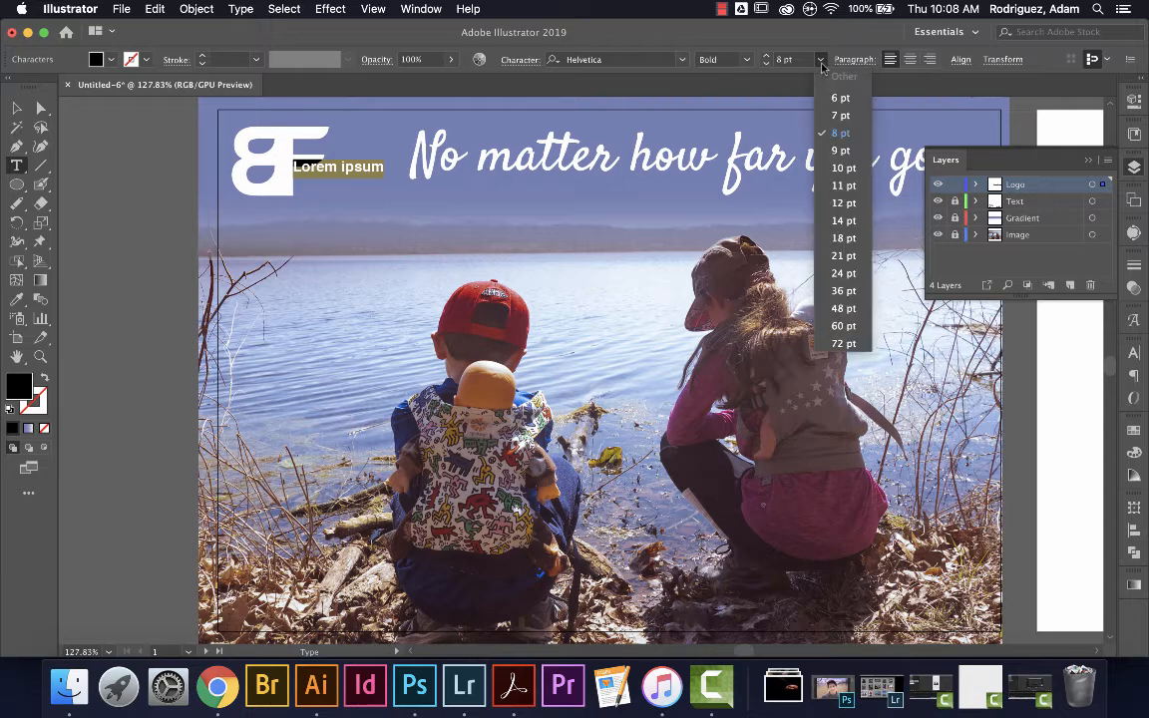
left_click(841, 116)
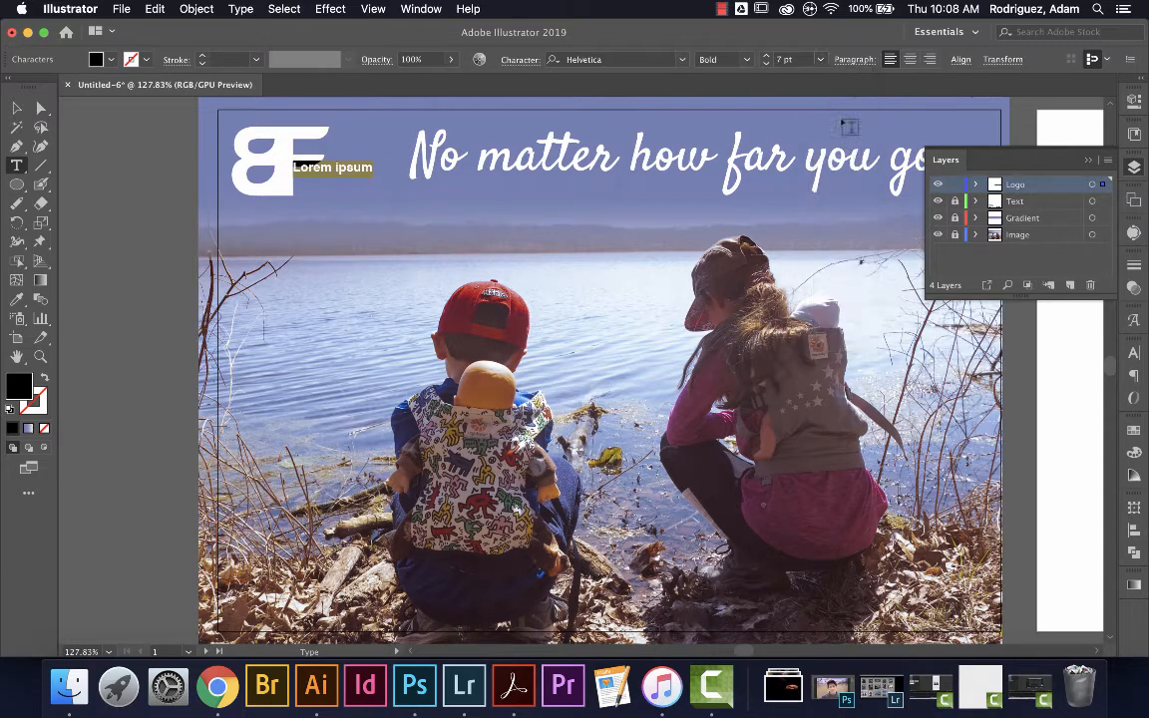
left_click(745, 60)
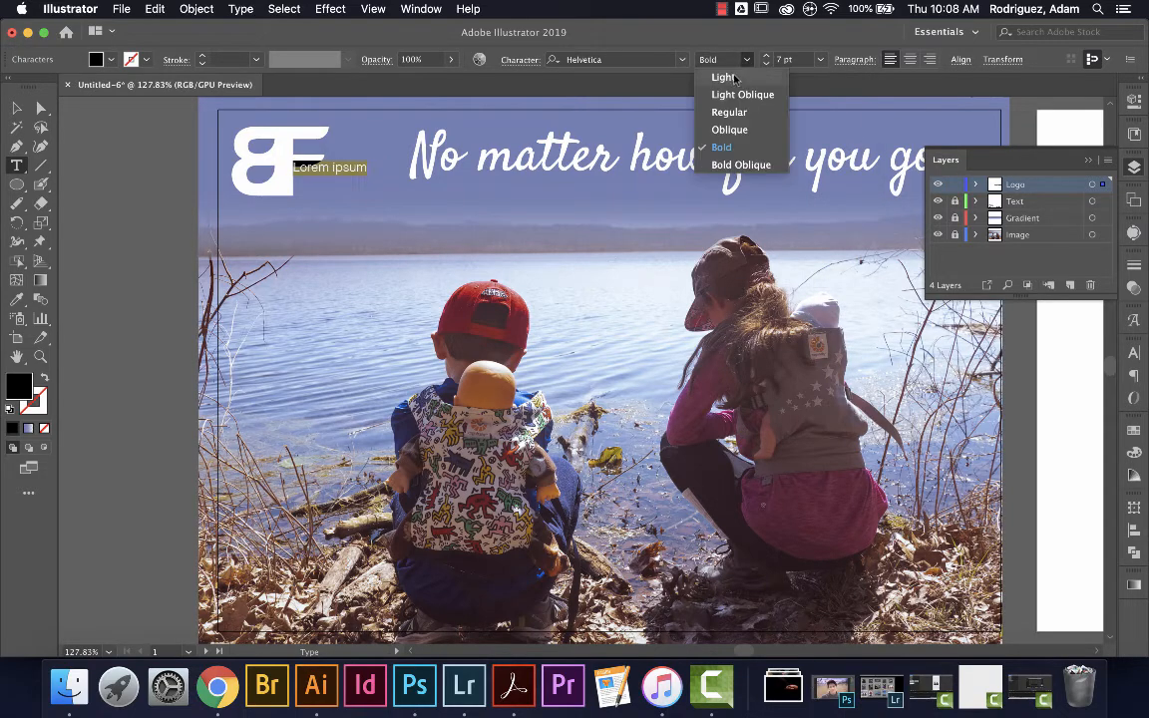
left_click(734, 78)
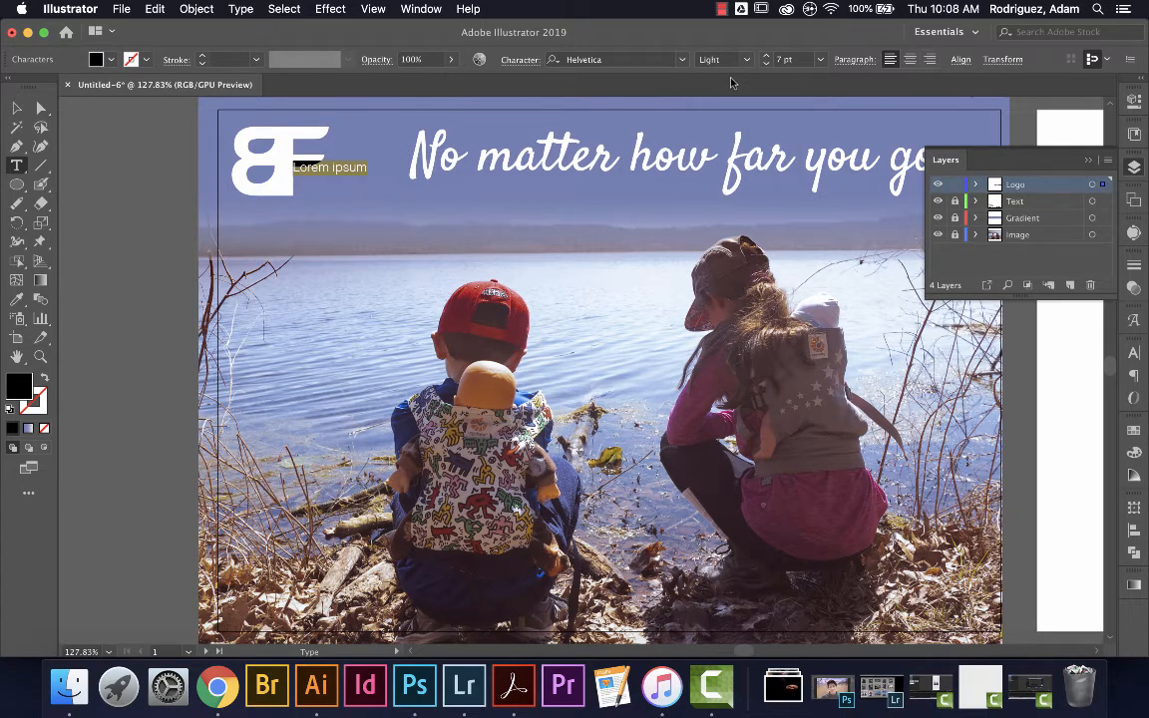
type("Cards")
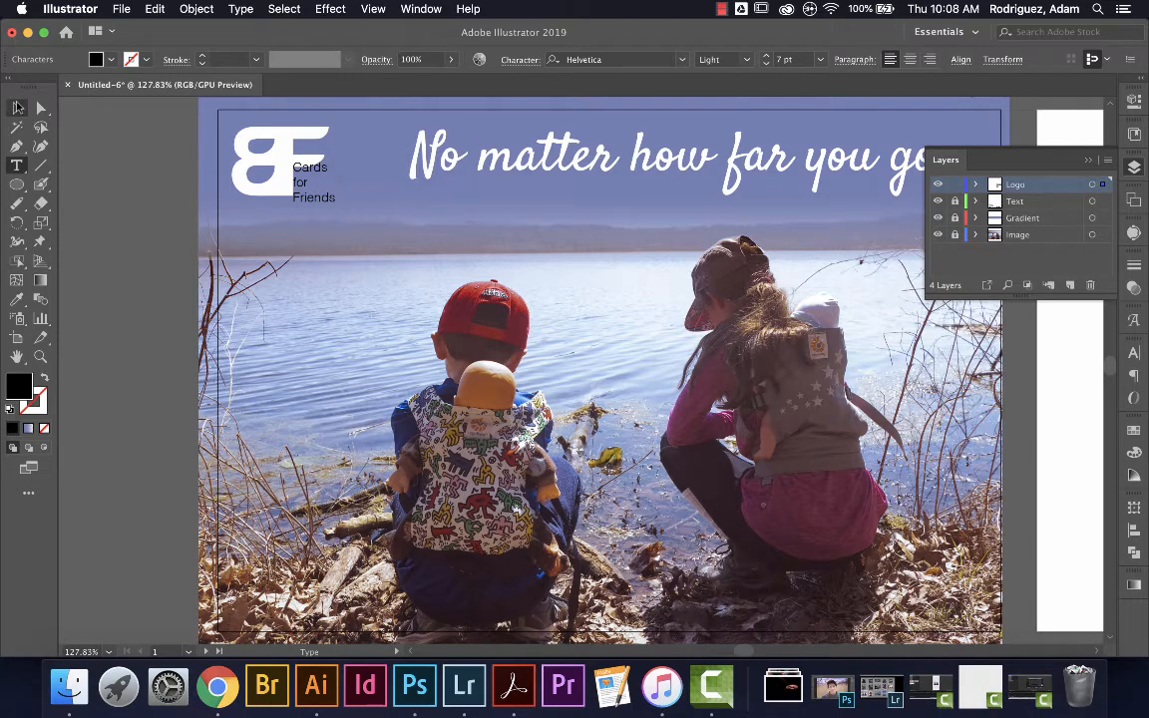
Tighten the line spacing of the "Cards for Friends" text so it fits beside the F's stem.
left_click(16, 107)
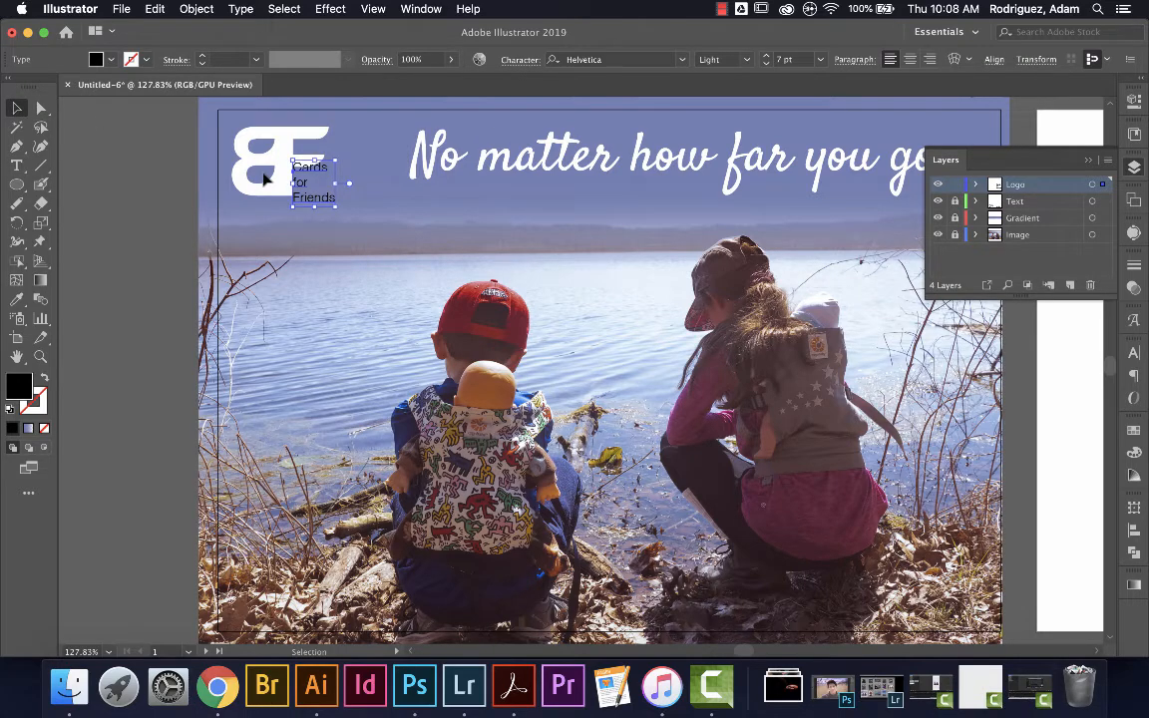
key("alt+Up")
key("alt+Up")
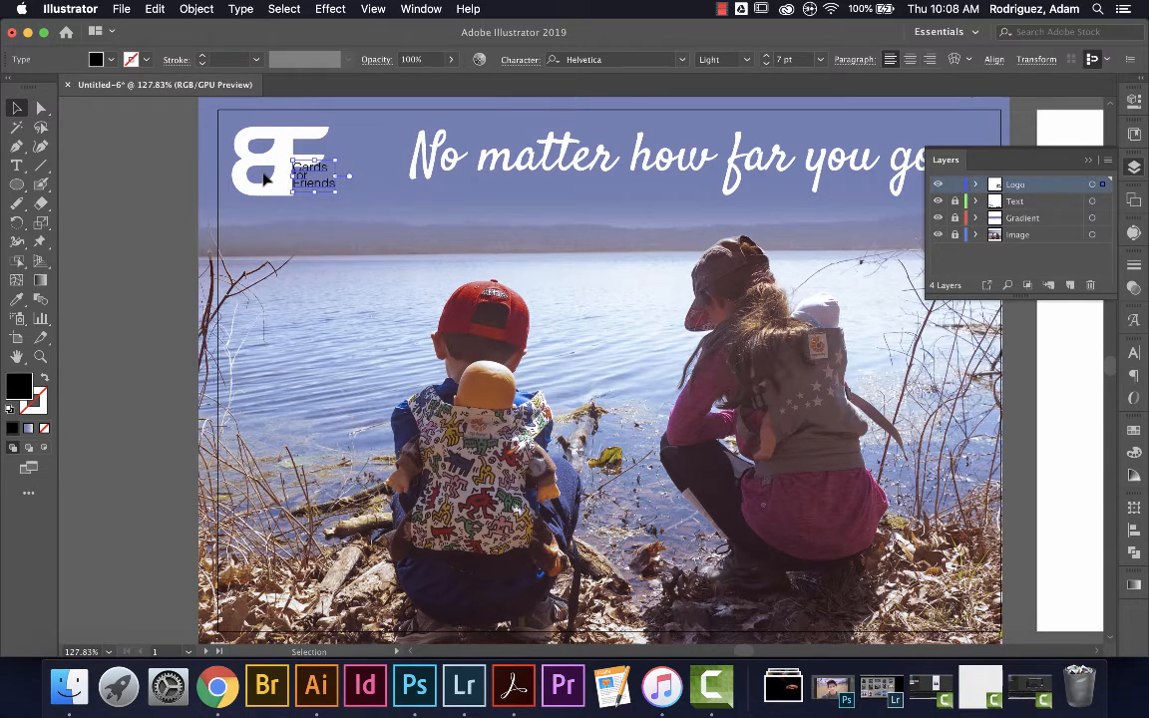
left_click(368, 197)
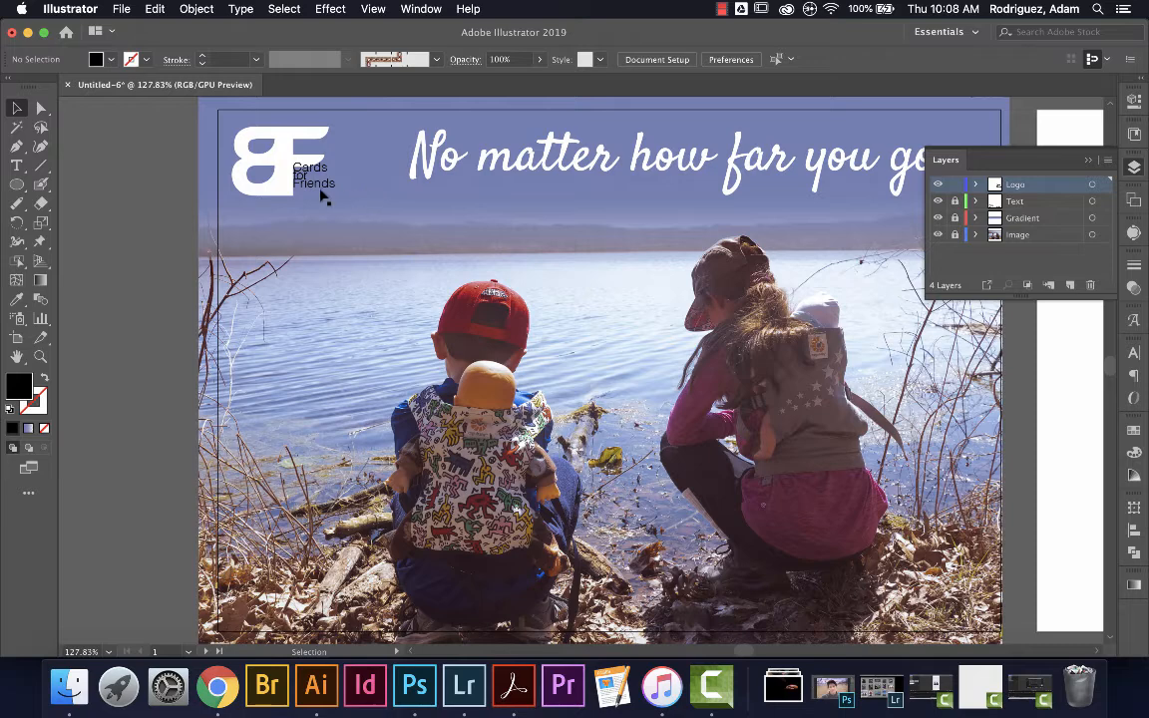
left_click(320, 189)
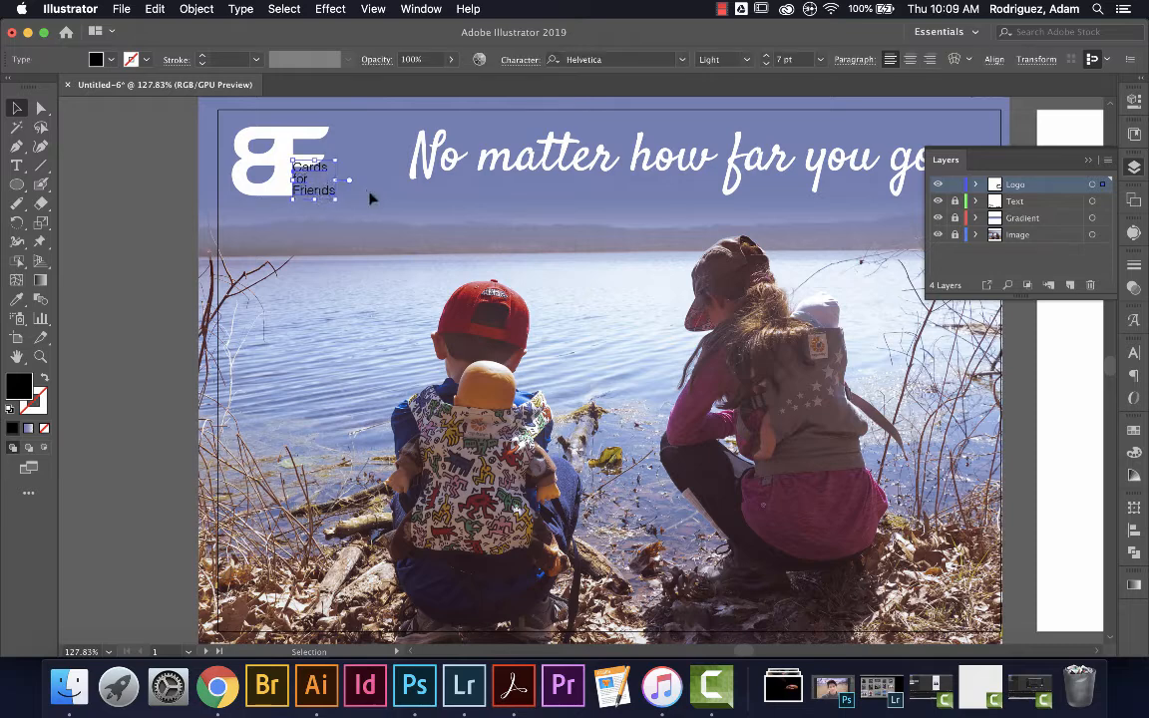
Reduce the whole "Cards for Friends" text to 5 pt.
double_click(314, 189)
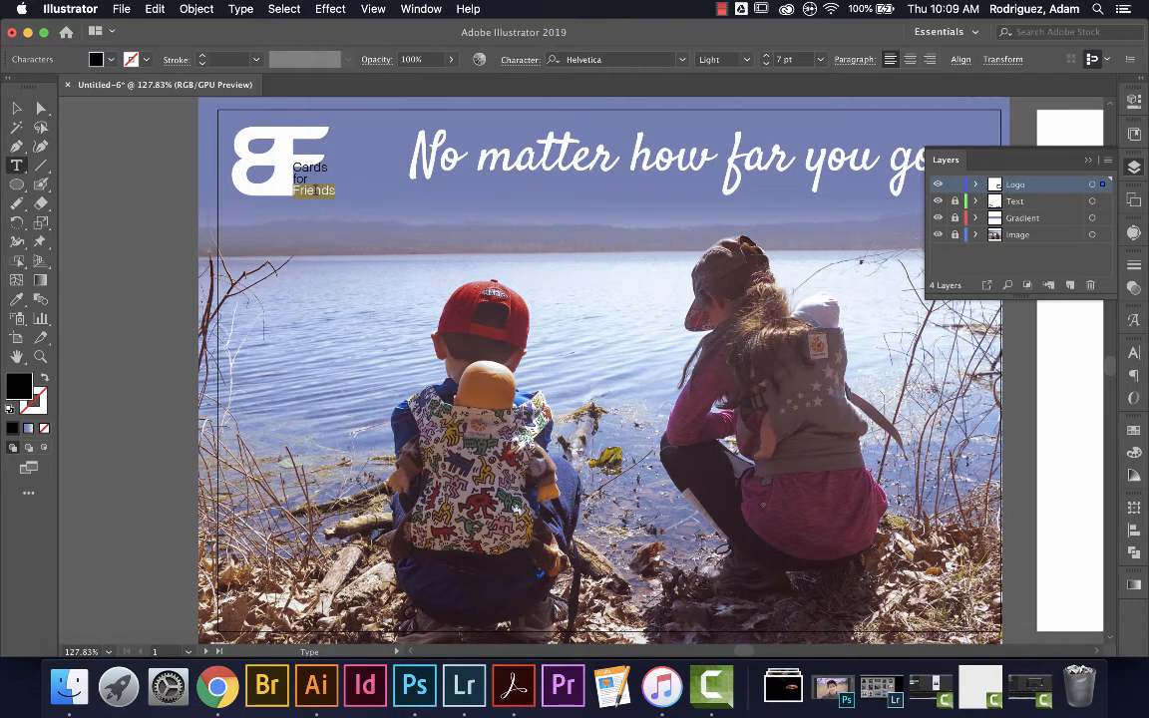
key("super+a")
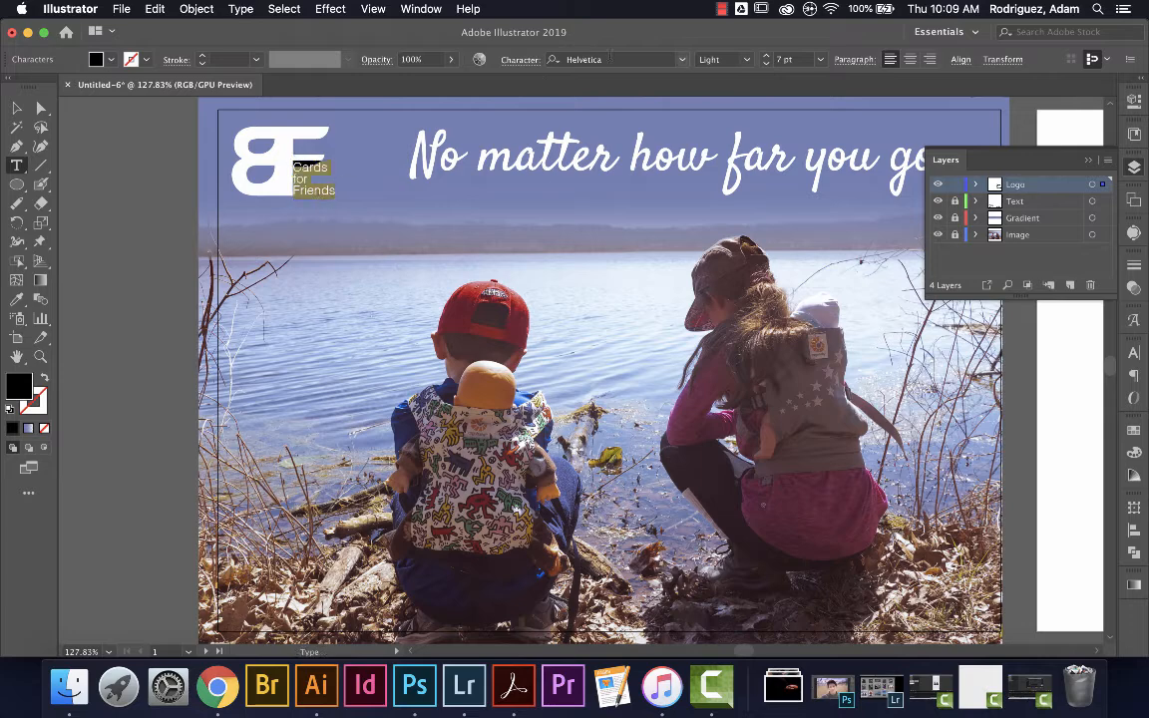
left_click(821, 61)
left_click(820, 61)
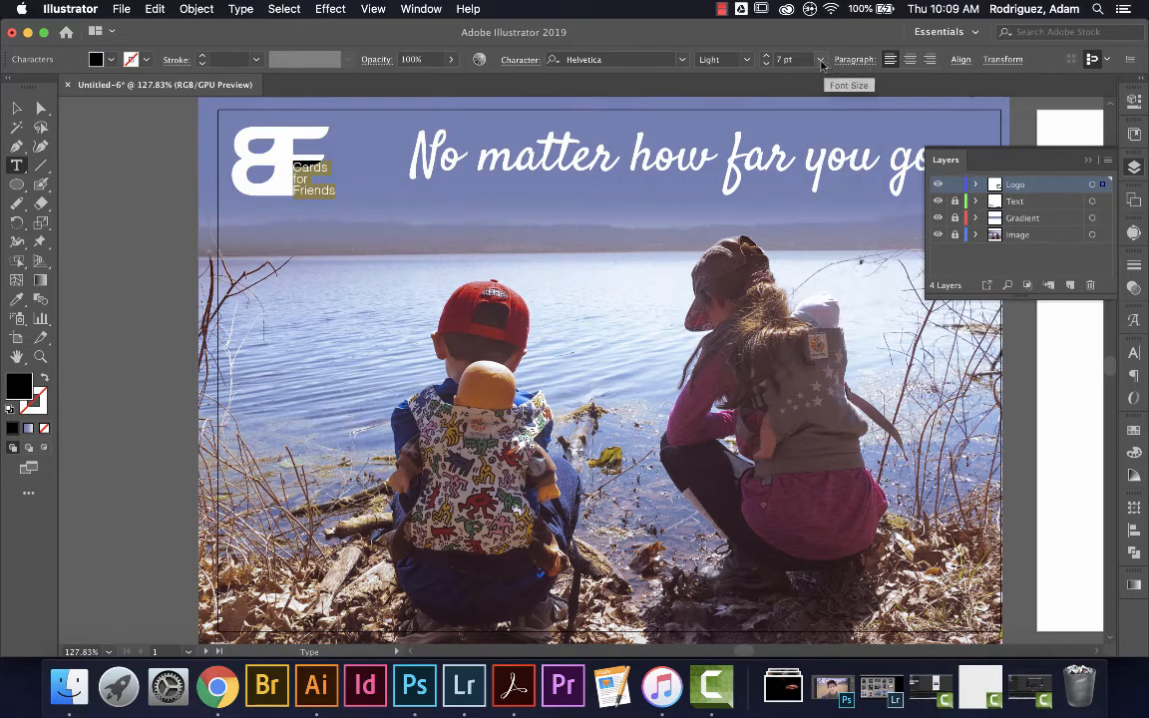
left_click(766, 64)
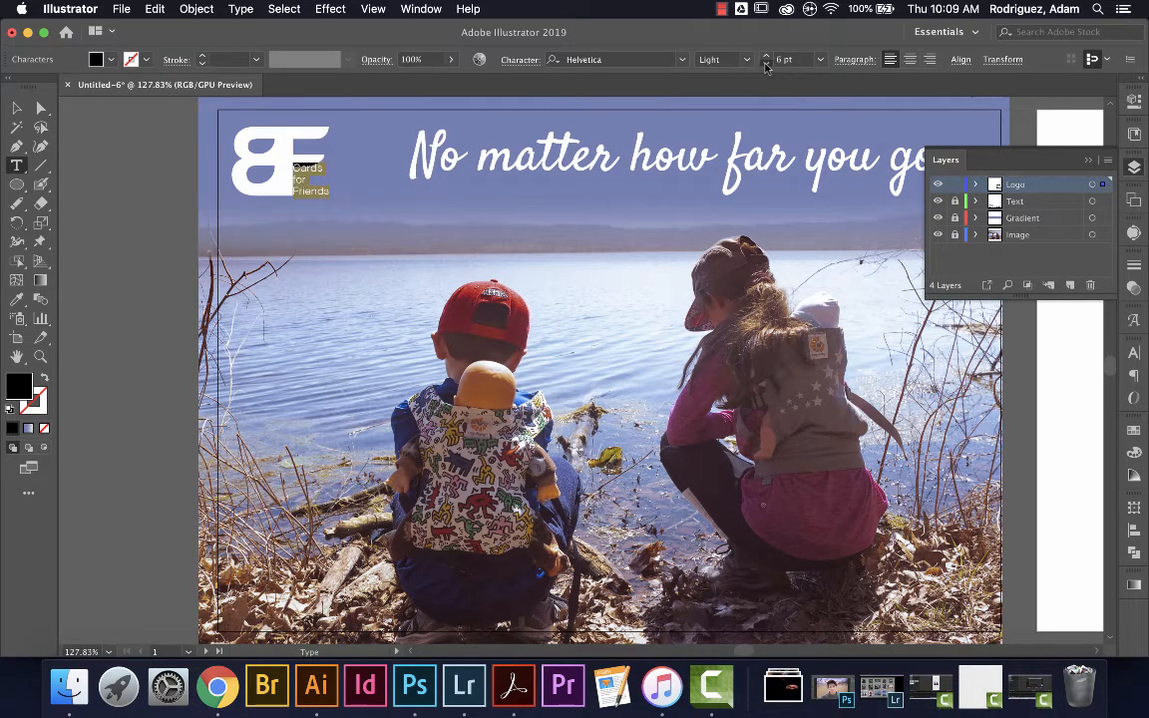
left_click(766, 64)
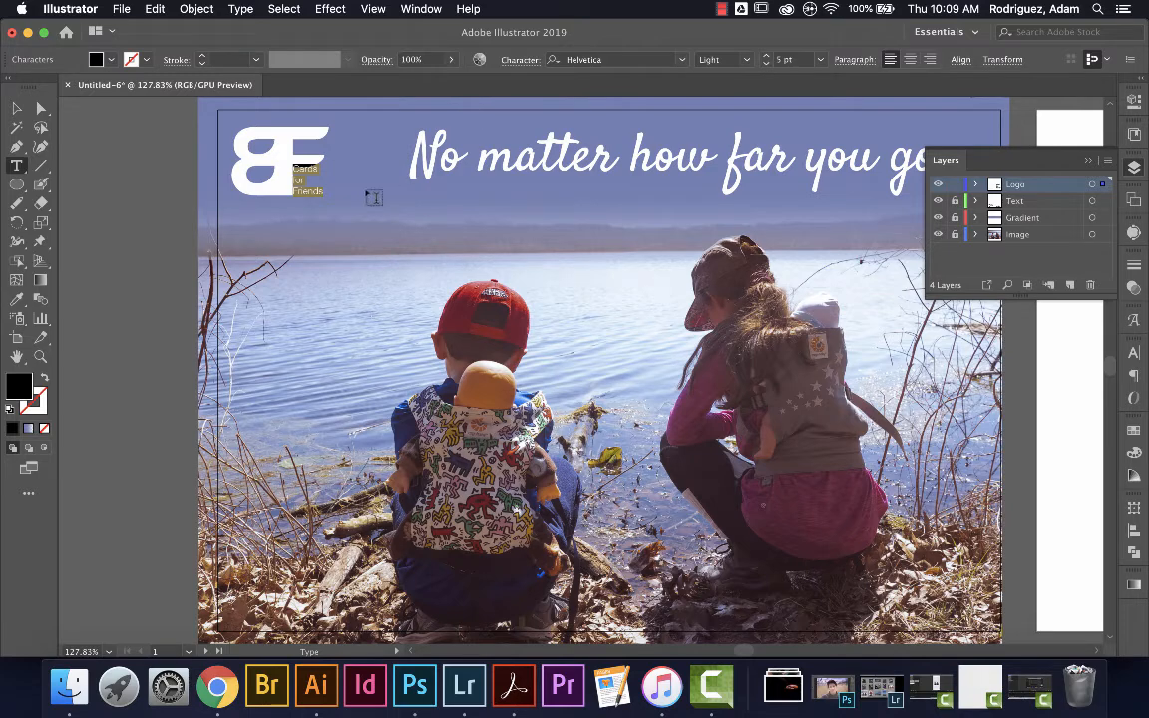
left_click(14, 105)
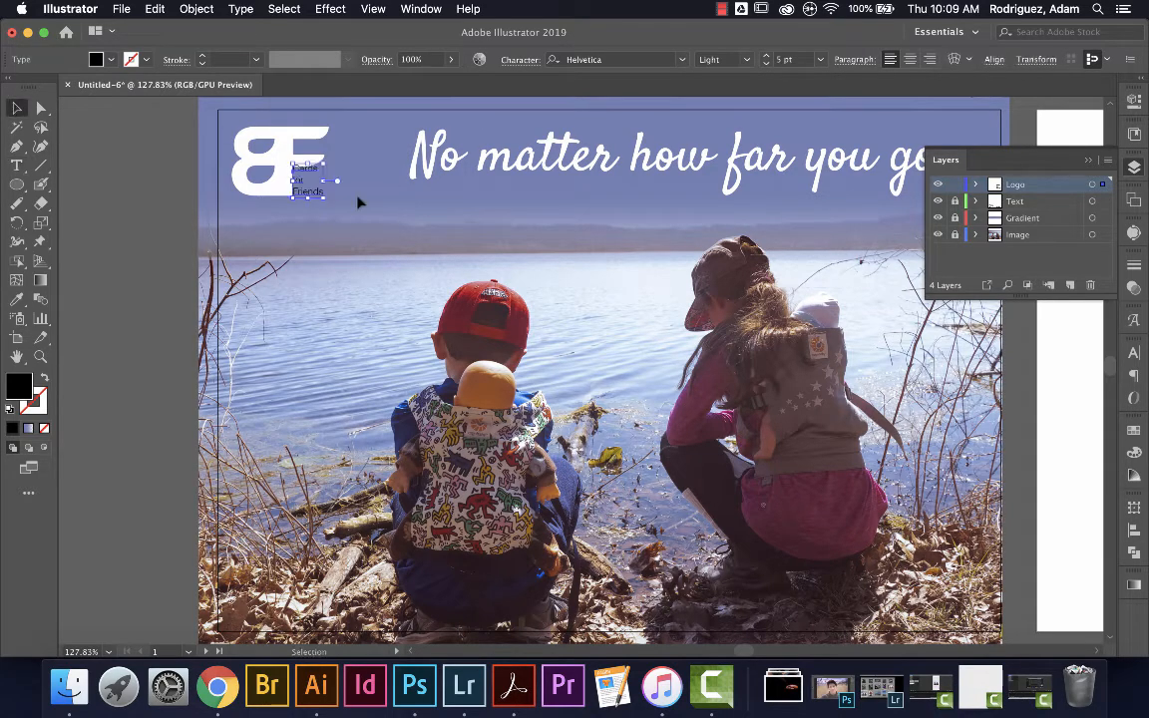
Nudge the "Cards for Friends" text slightly down and right beneath the F's lower arm and tighten its line spacing.
key("Down")
key("Down")
key("Down")
key("Down")
key("Right")
key("Right")
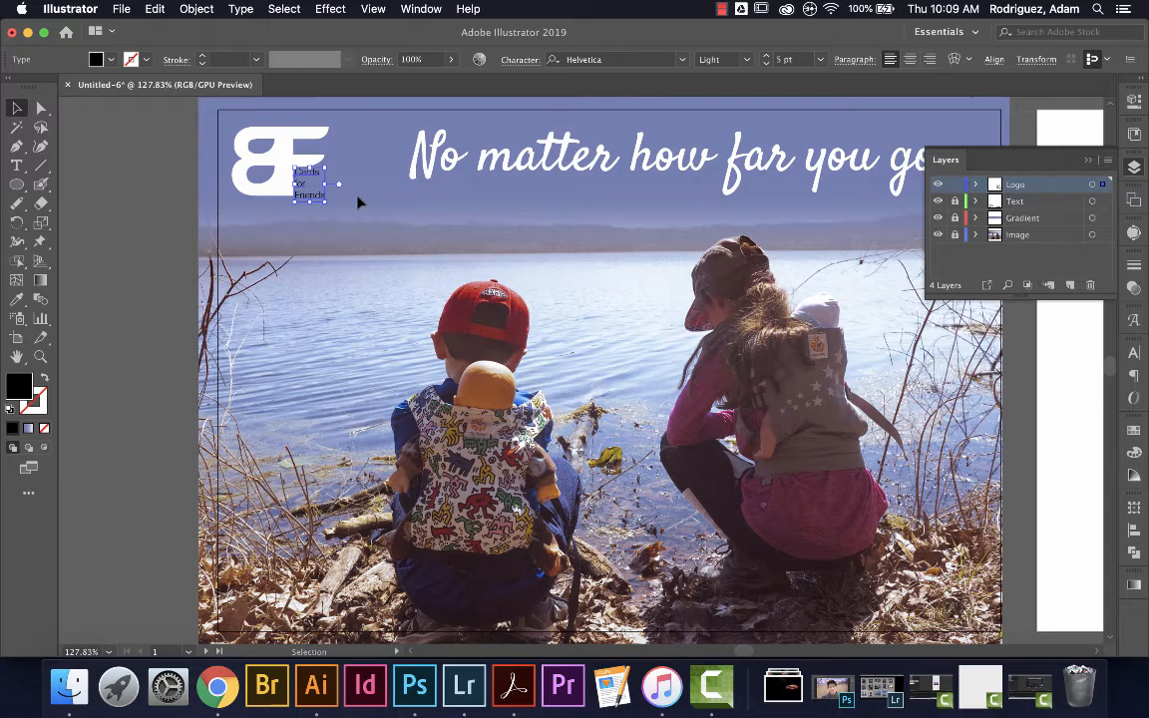
key("alt+Up")
Fill the "Cards for Friends" text with white and deselect it.
left_click(100, 58)
left_click(33, 87)
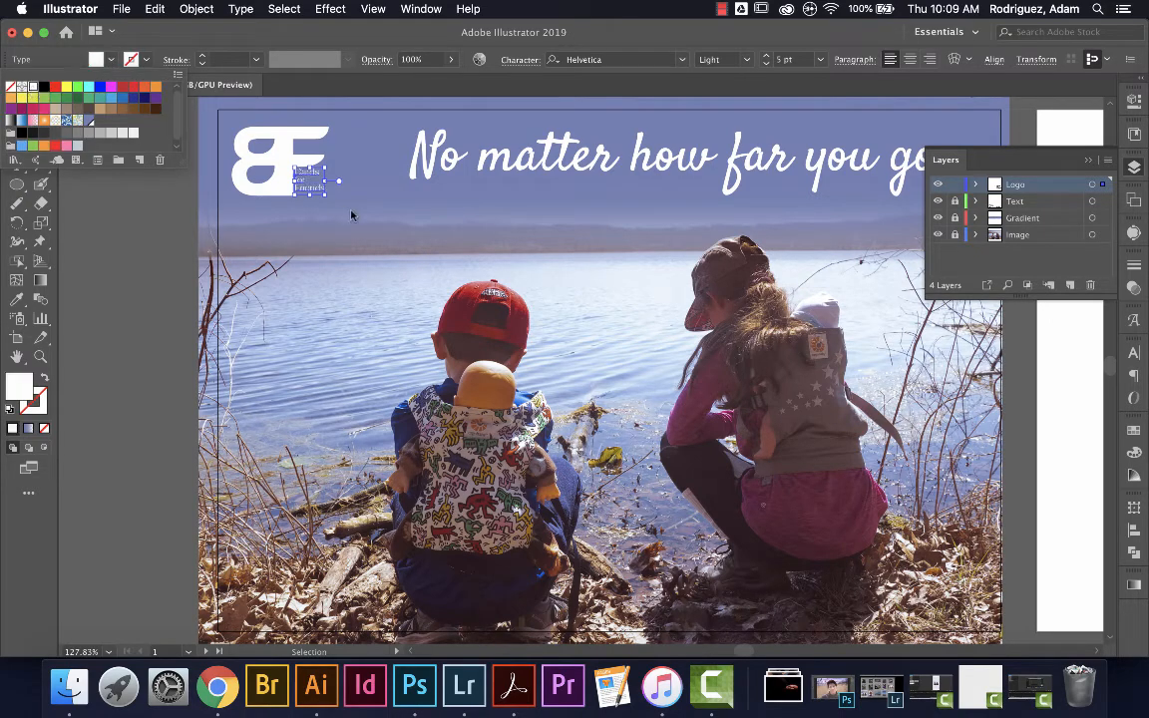
key("Escape")
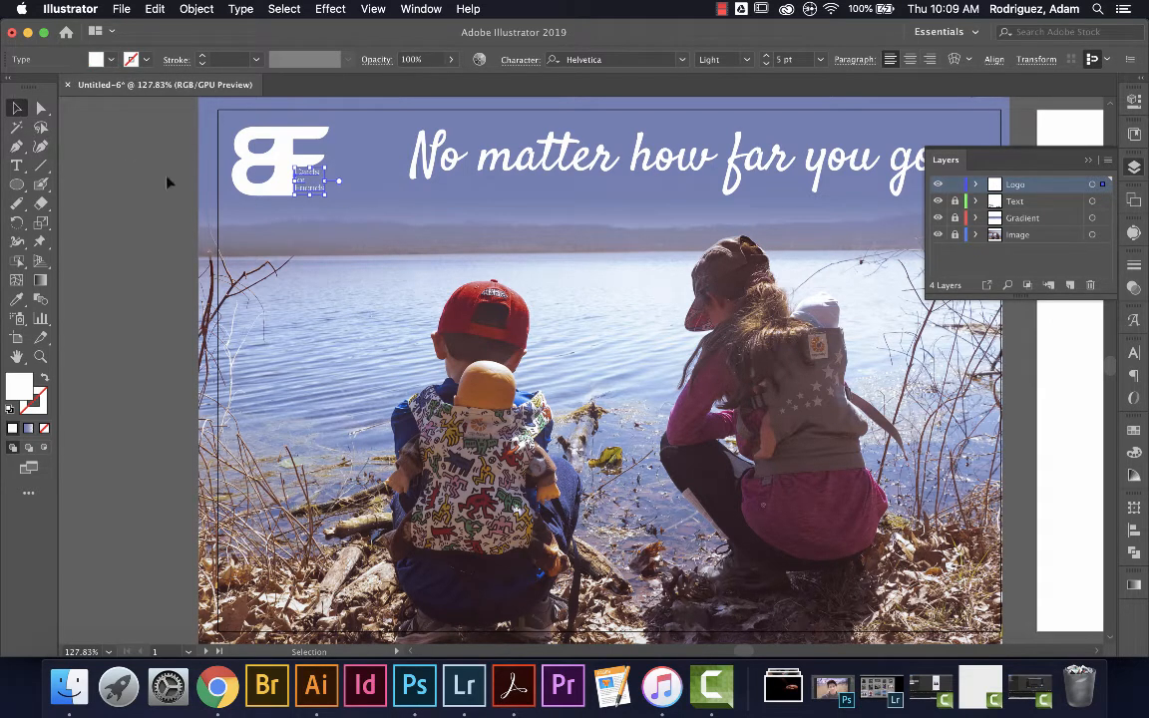
left_click(184, 189)
left_click(320, 194)
left_click(140, 197)
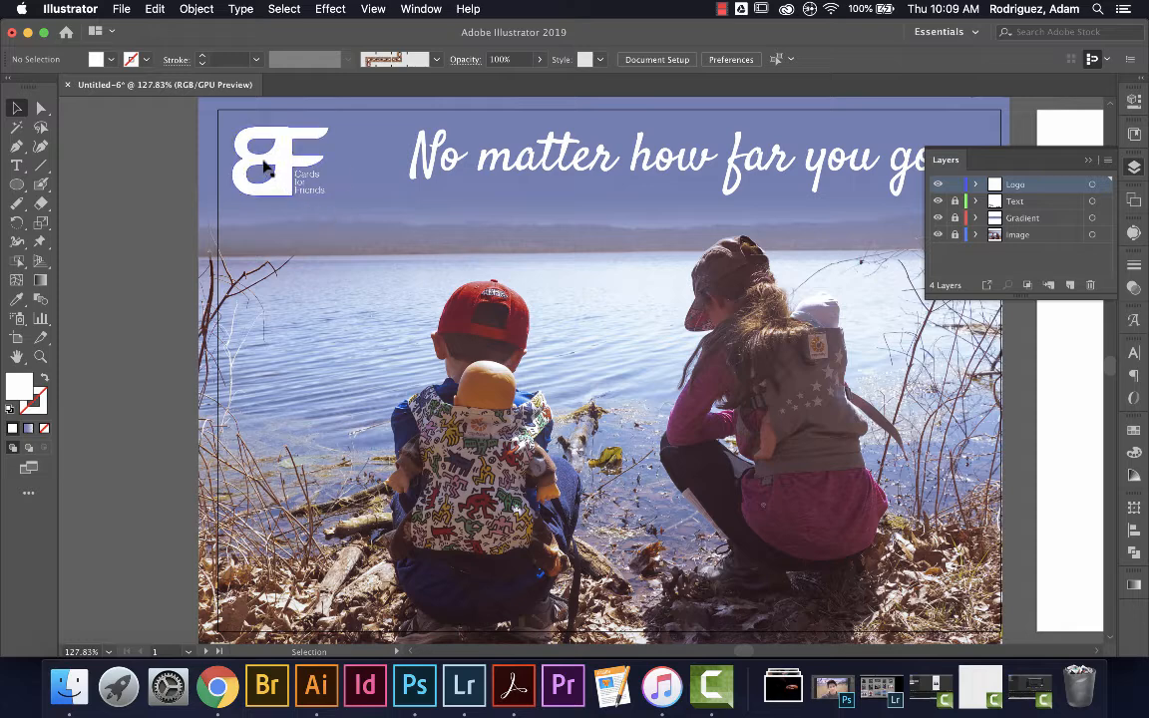
Isolate the BF logo's compound path and select the outer outline with Direct Selection to expose its anchor points.
double_click(293, 135)
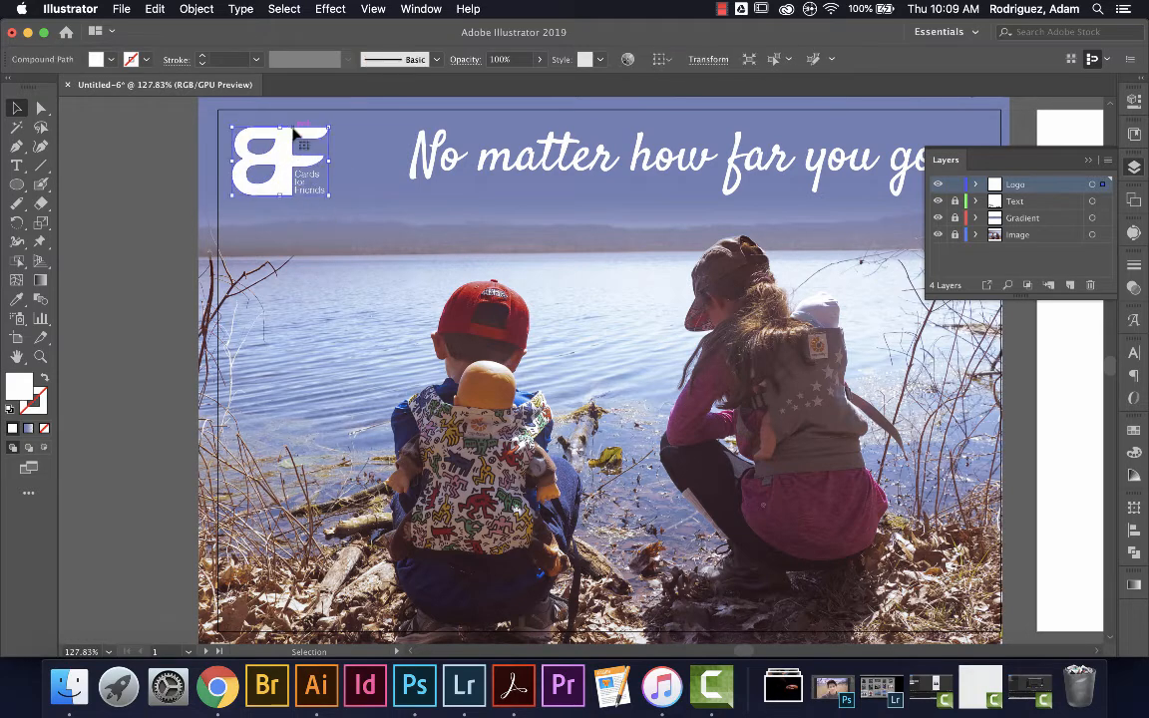
key("a")
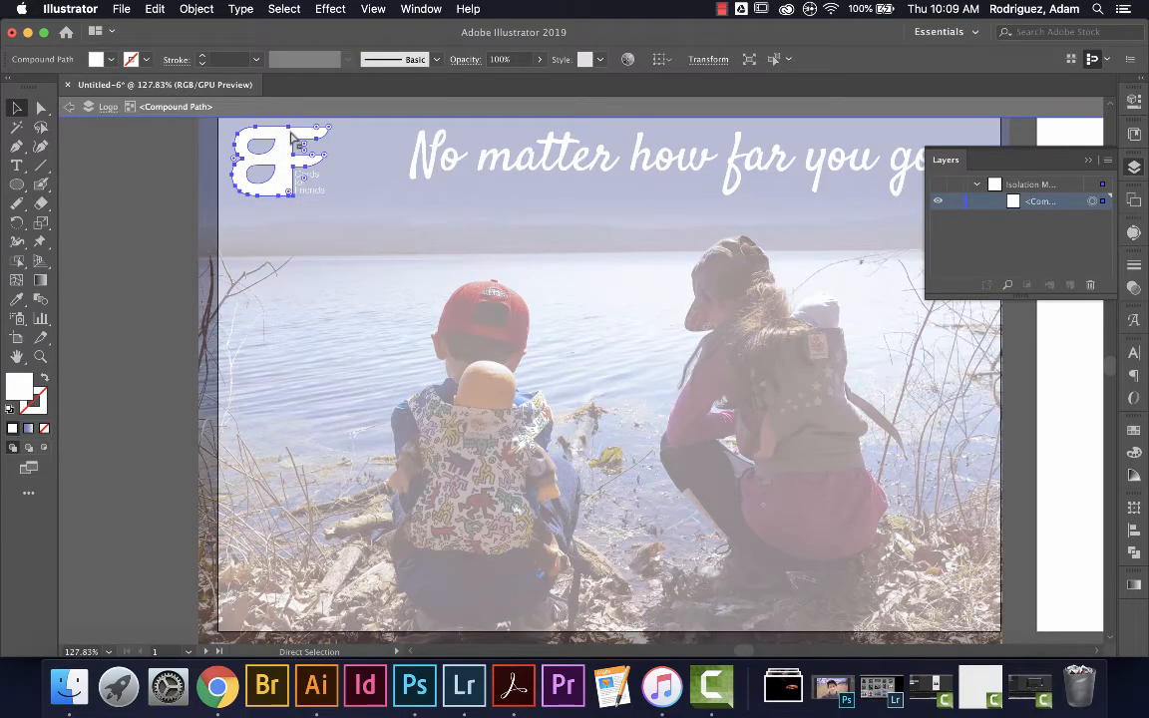
key("super+equal")
key("super+equal")
key("super+equal")
key("super+equal")
key("super+equal")
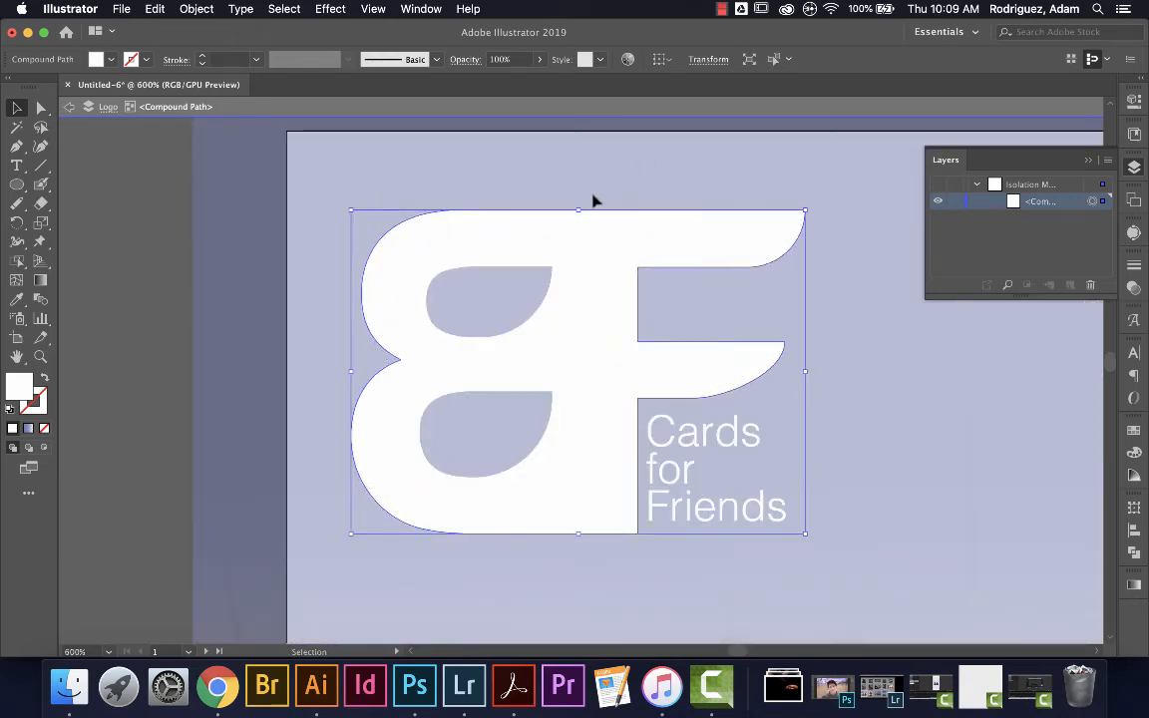
left_click(276, 196)
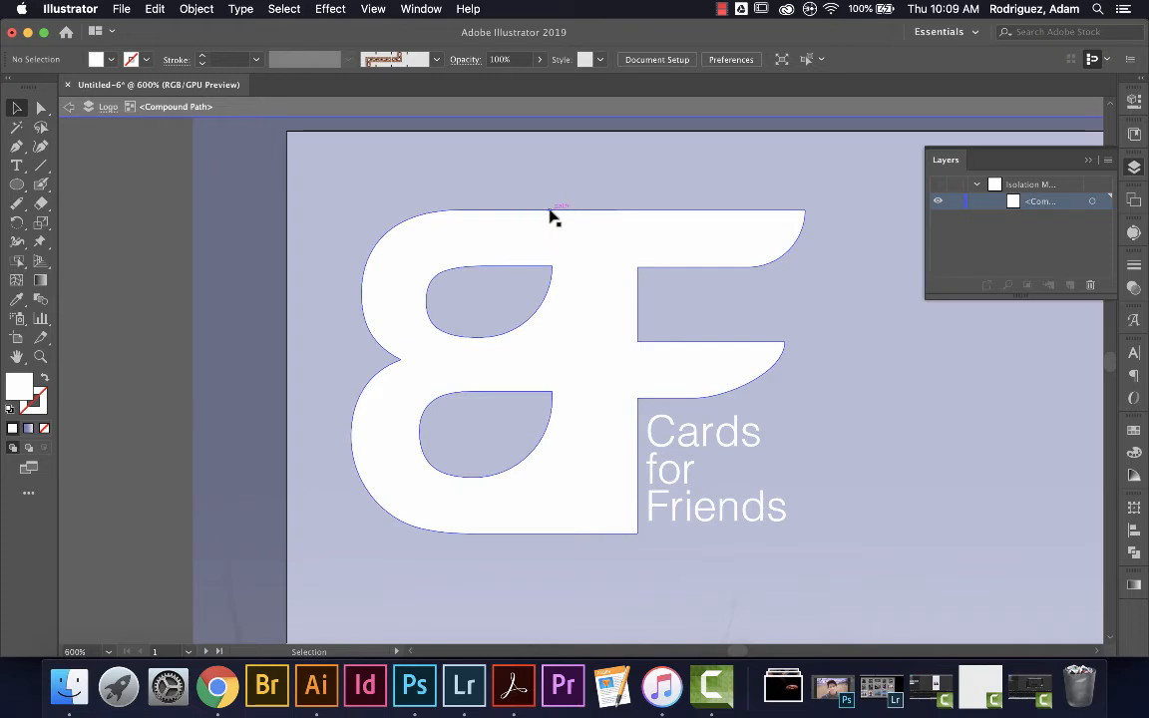
left_click(41, 107)
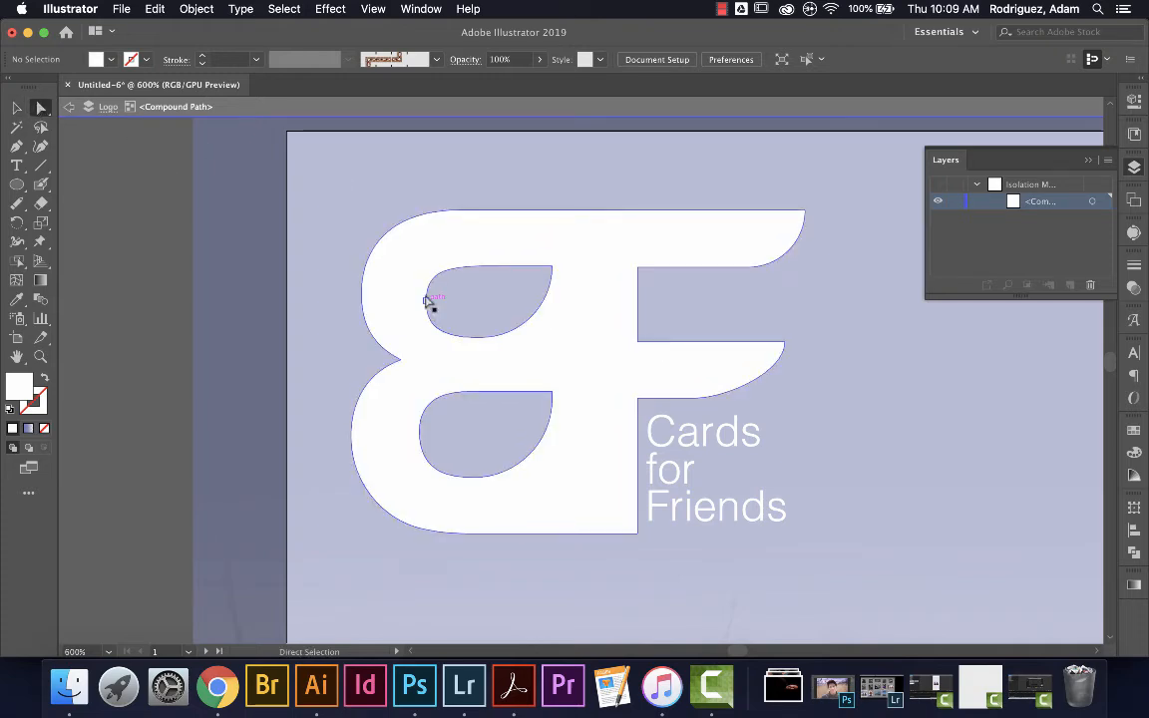
left_click(448, 213)
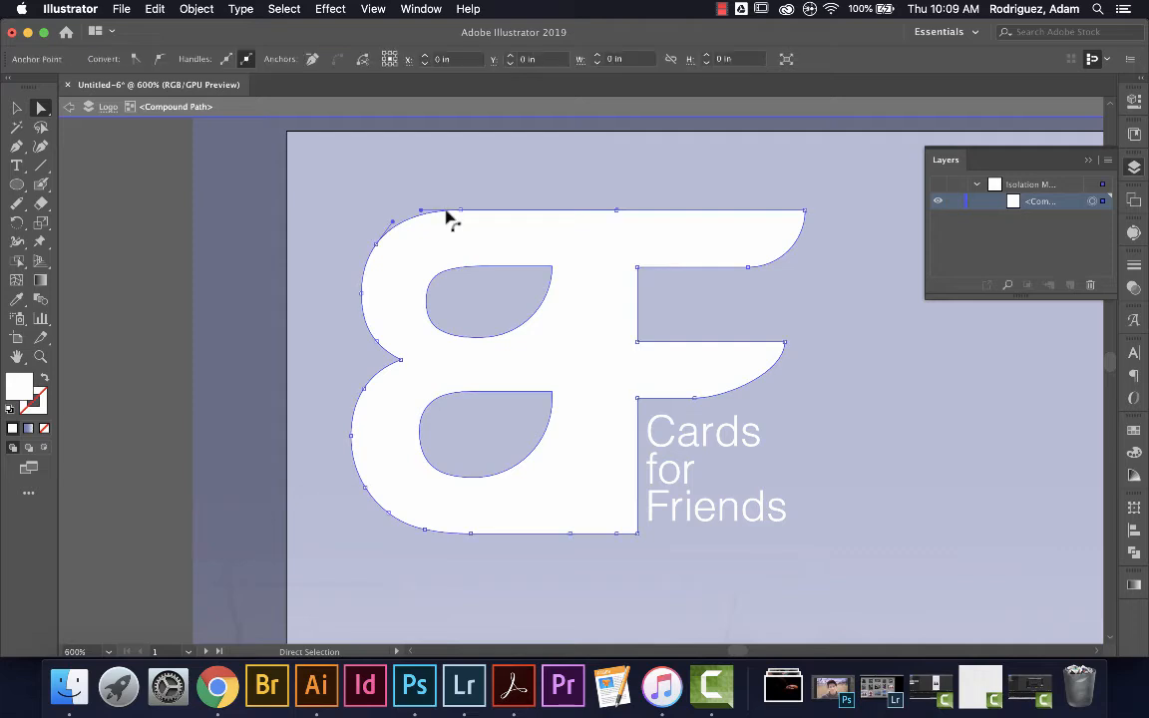
Try to even out the logo's straight top edge with the Smooth tool.
left_click(17, 203)
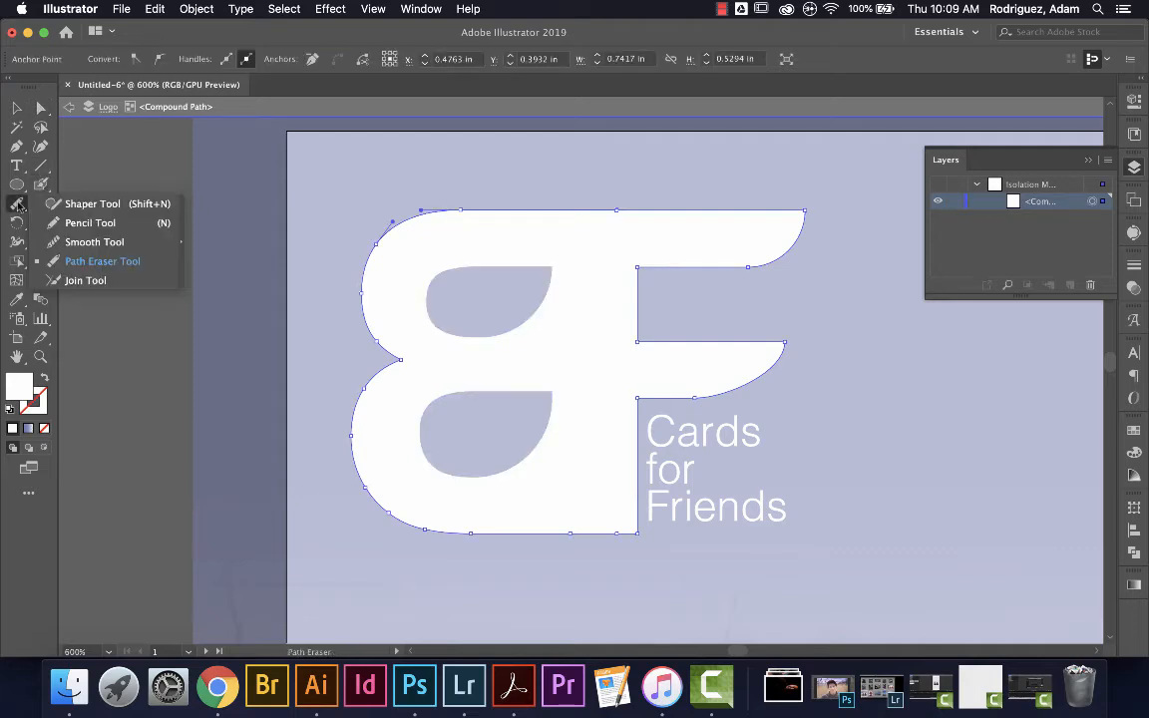
left_click(92, 242)
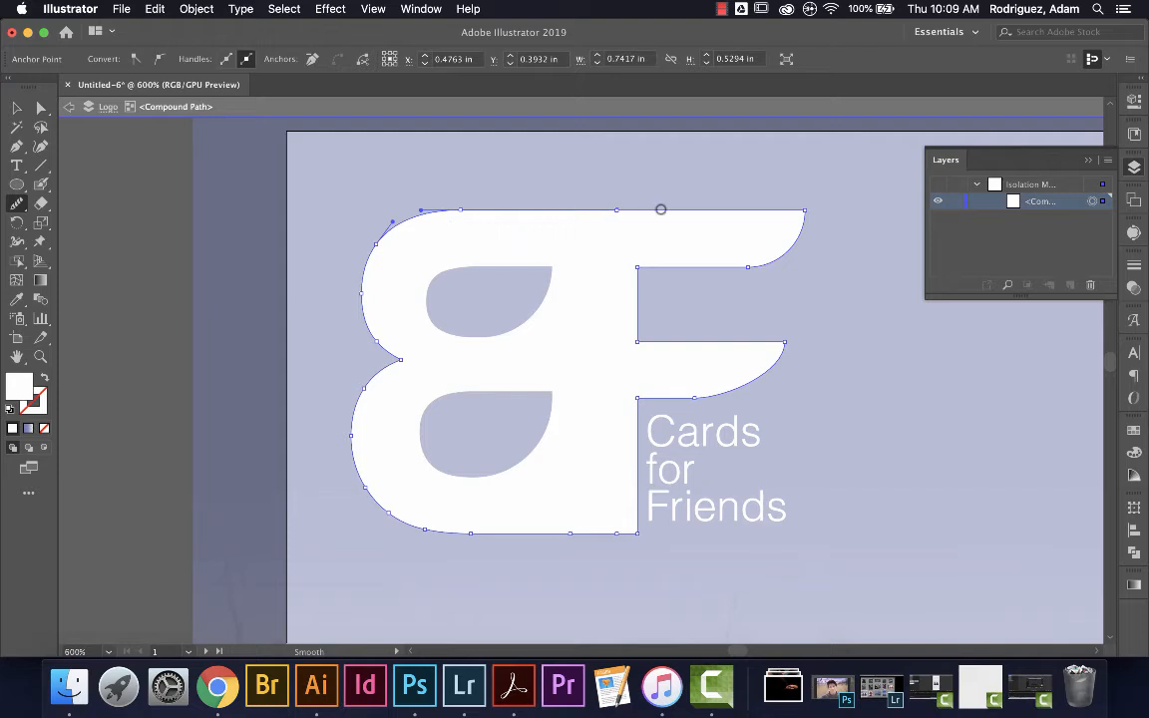
mouse_move(565, 210)
left_mouse_down()
mouse_move(554, 210)
mouse_move(752, 210)
left_mouse_up()
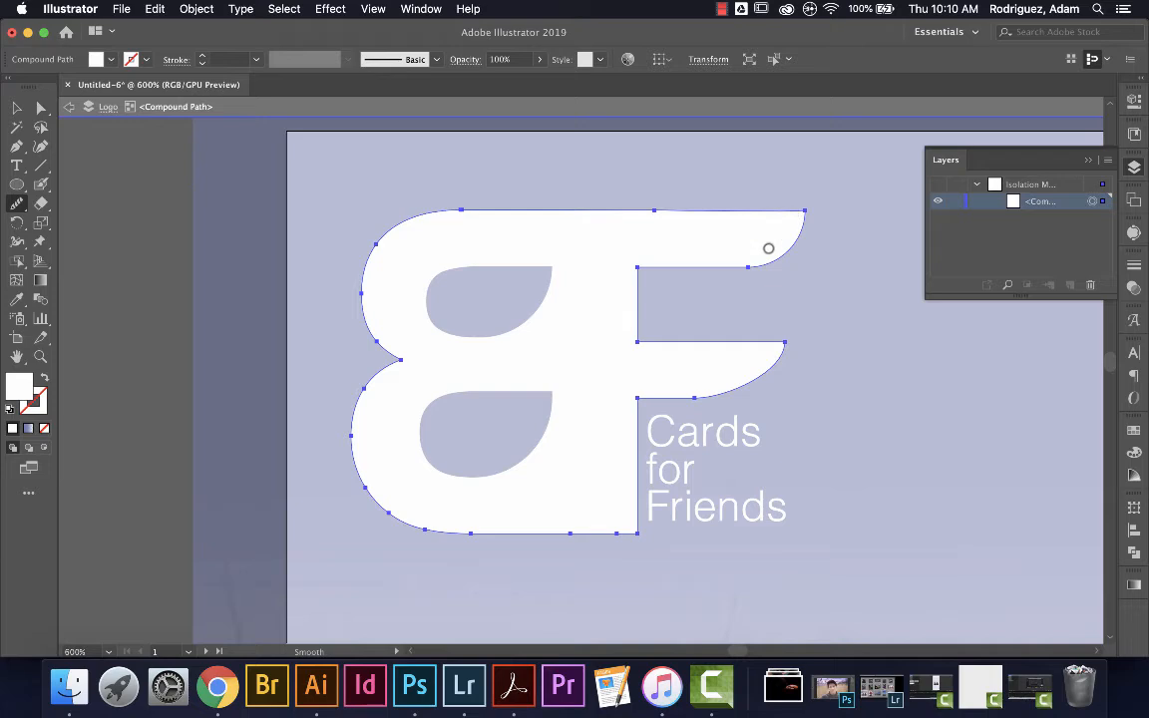
key("super+z")
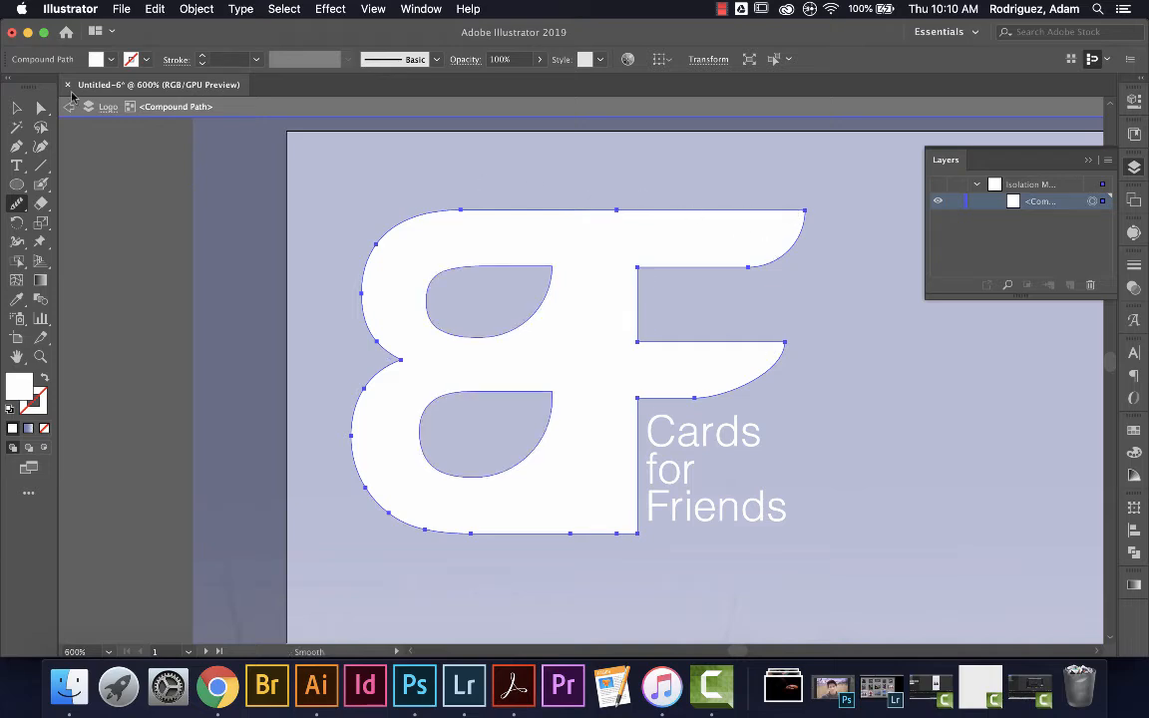
Delete the surplus anchor point in the middle of the logo's straight top edge and exit isolation mode.
left_click(17, 146)
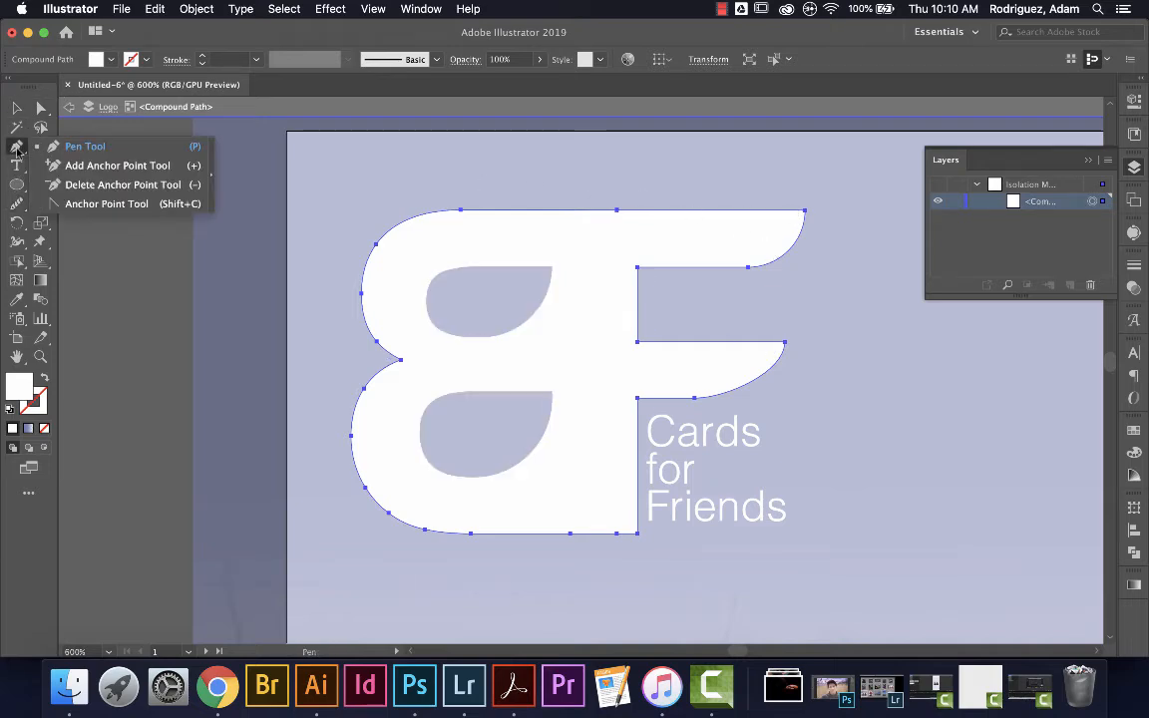
left_click(100, 184)
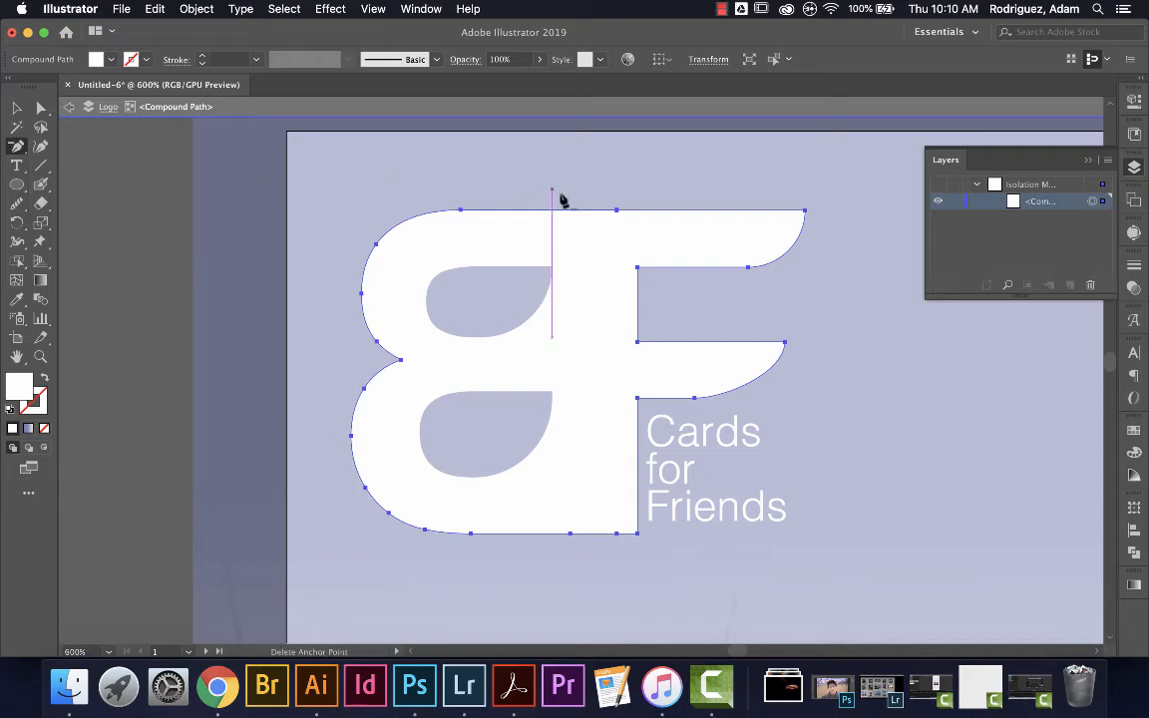
left_click(618, 212)
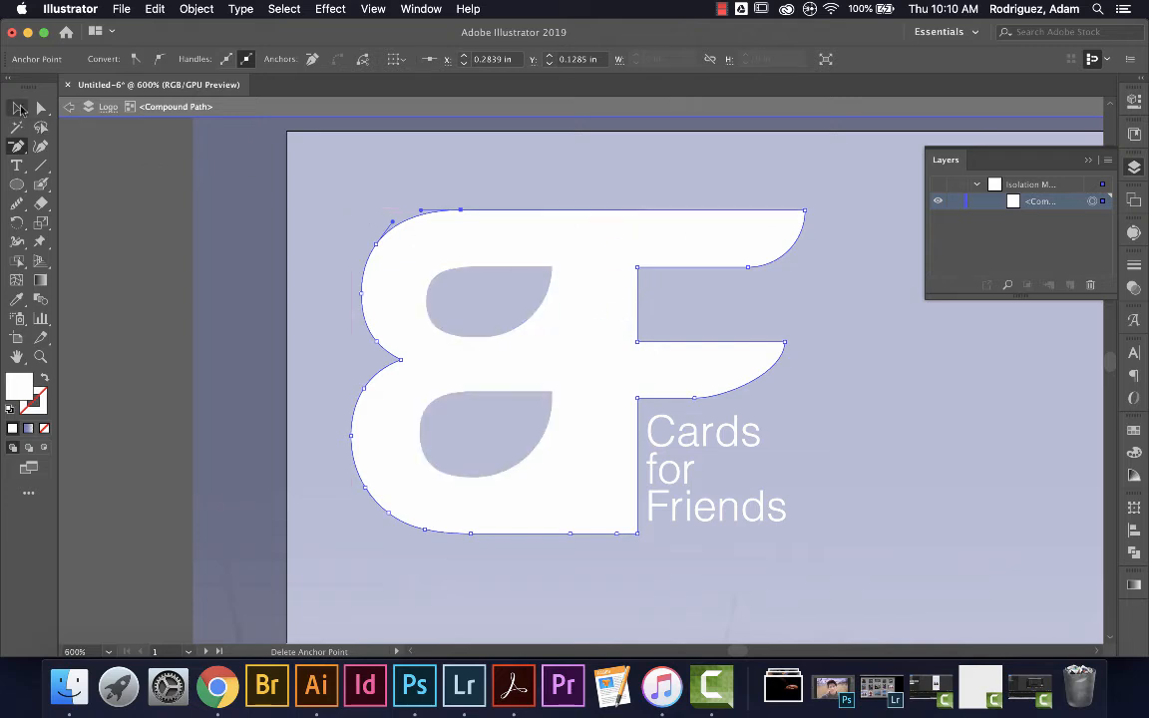
left_click(17, 107)
left_click(143, 189)
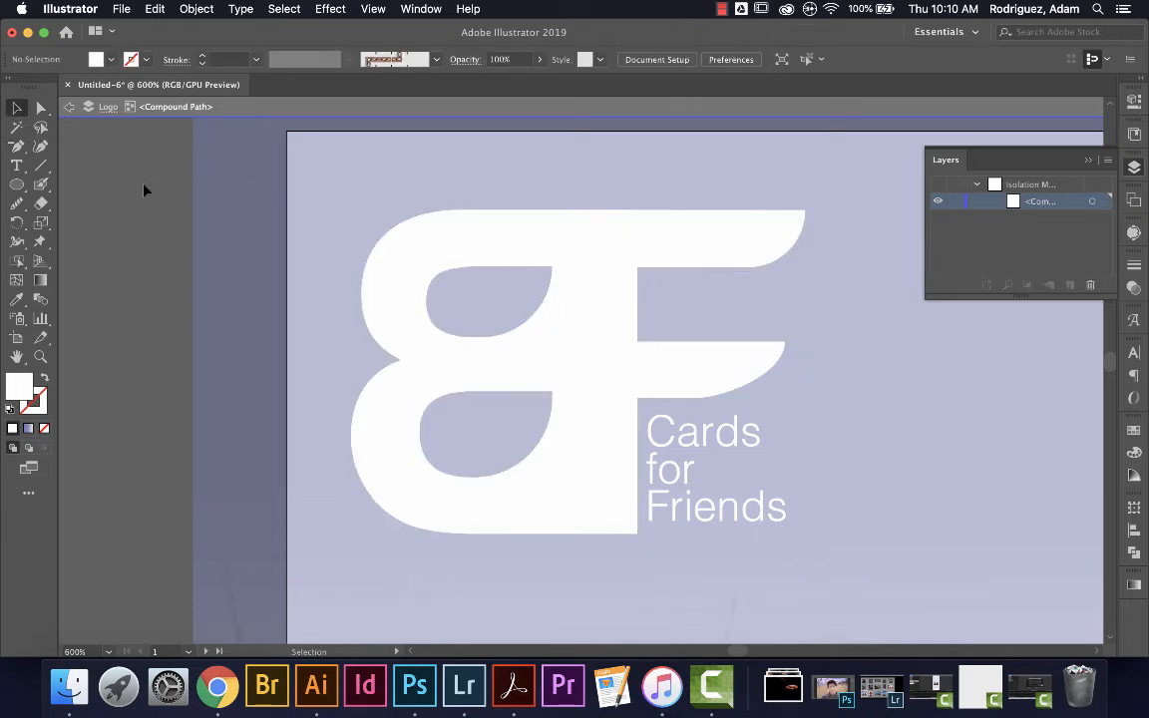
key("super+0")
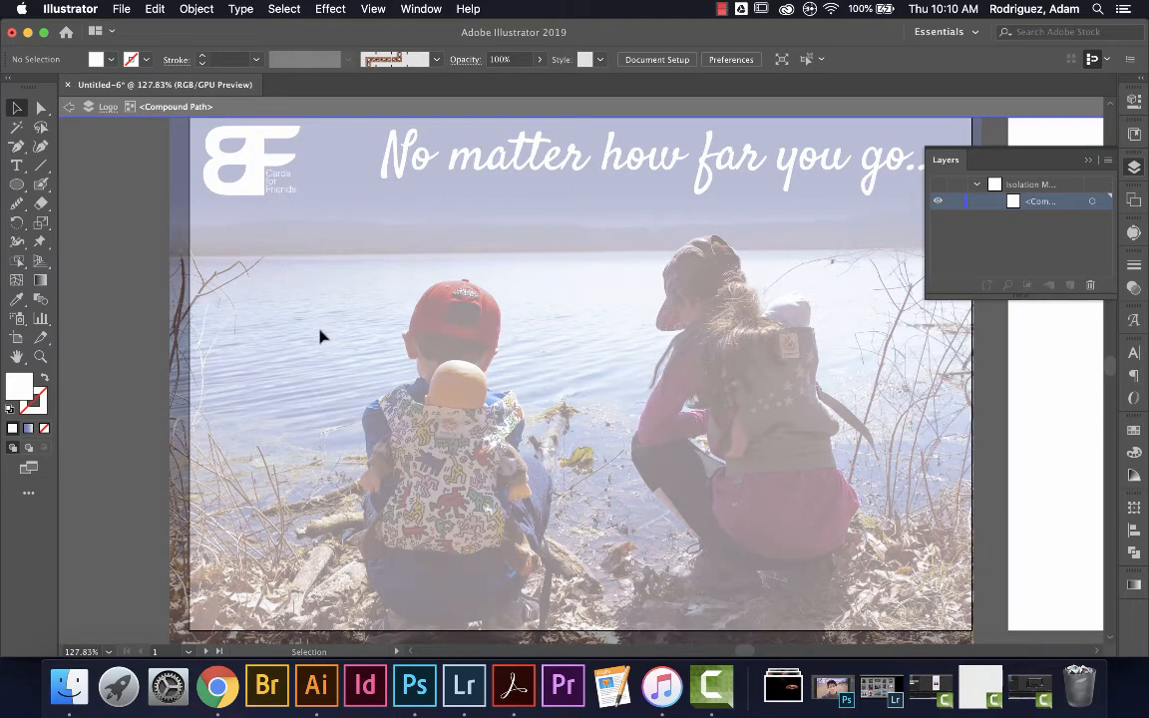
key("Escape")
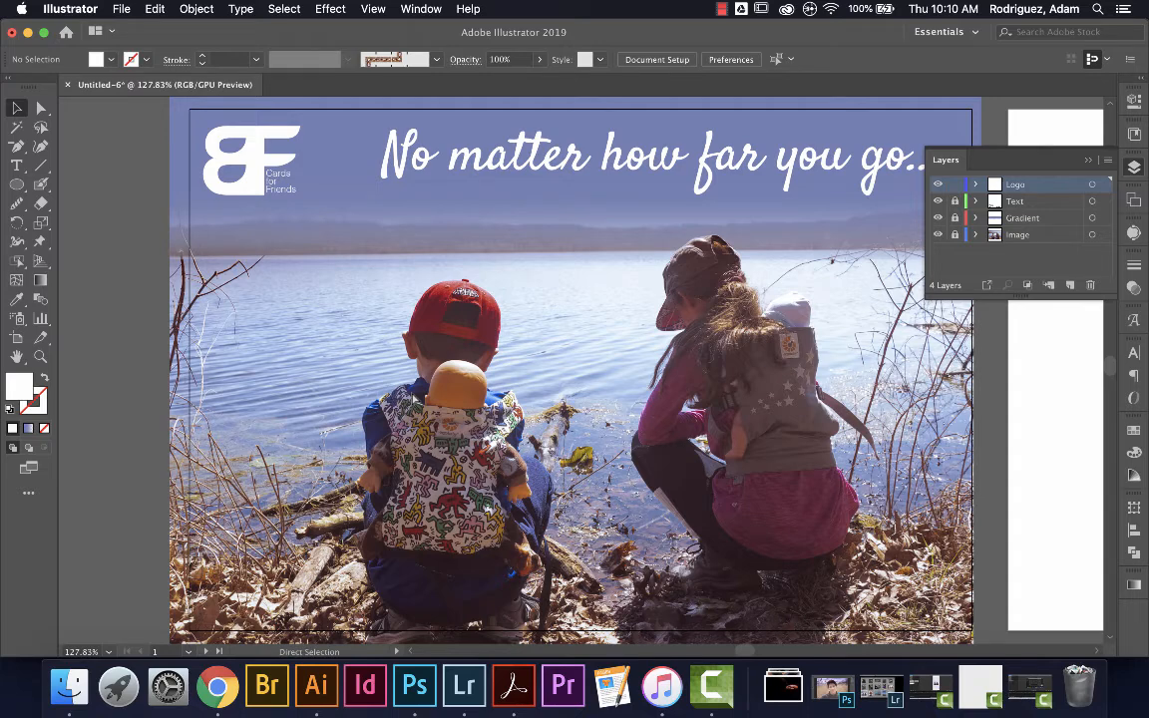
Preview the postcard front in Presentation Mode and return to the normal editing view.
scroll(412, 395, "up", 1)
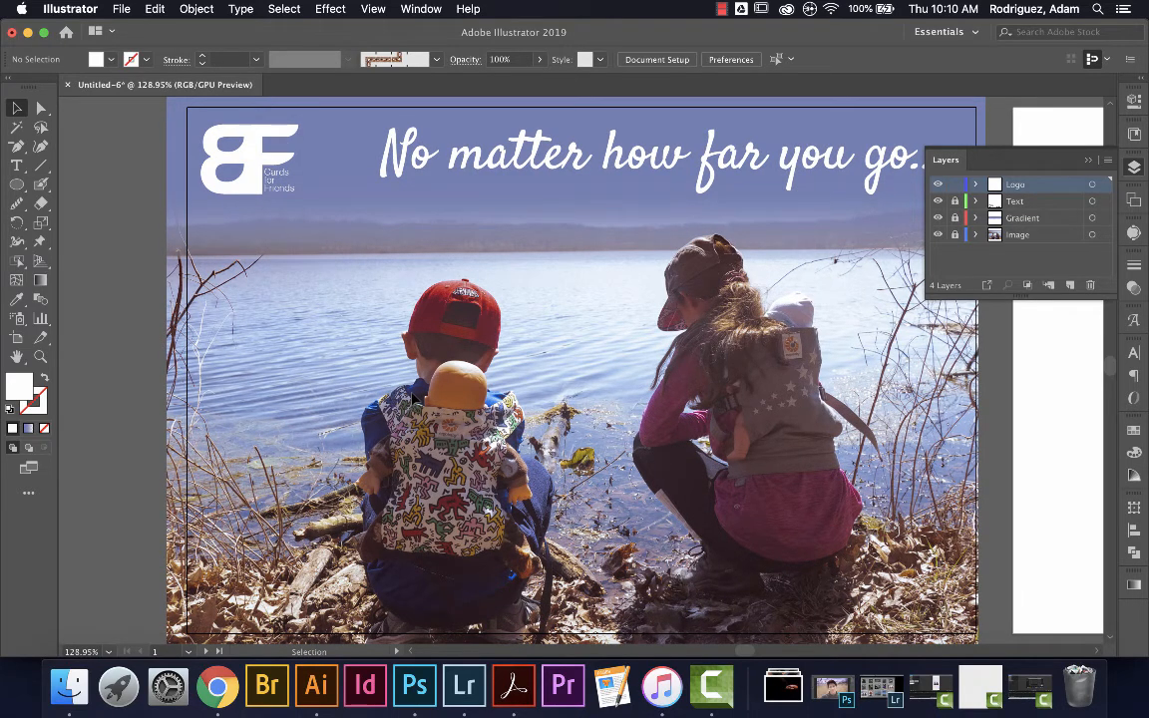
left_click(27, 464)
left_click(42, 488)
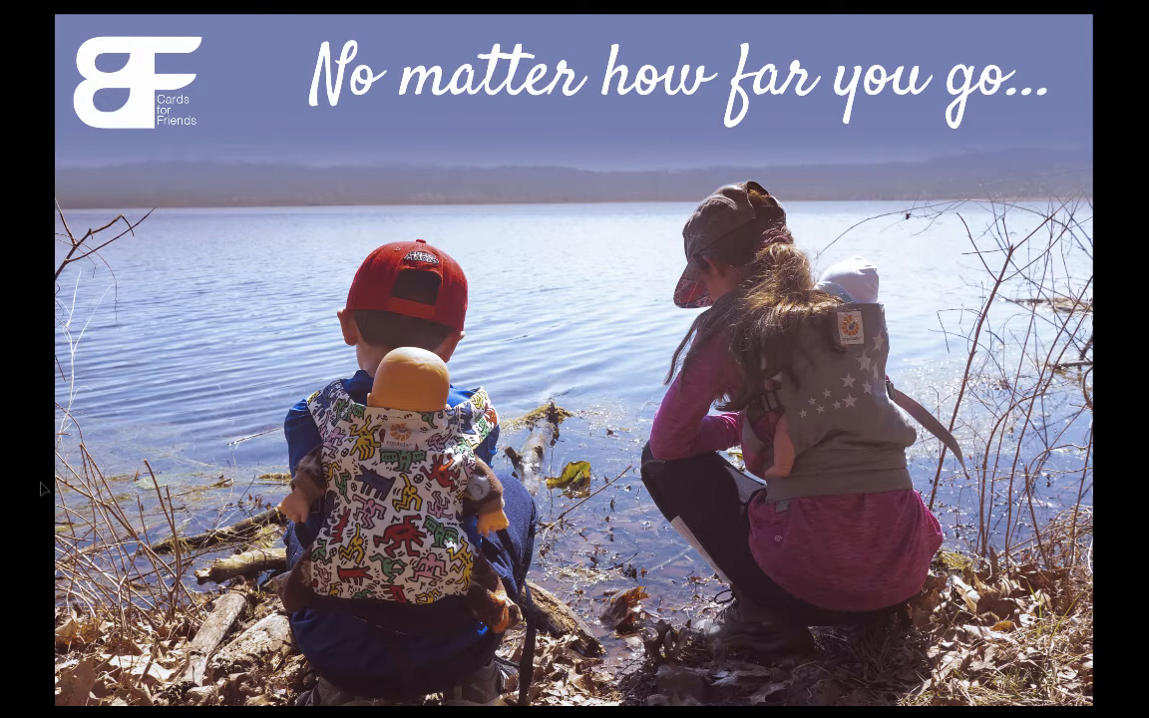
key("Escape")
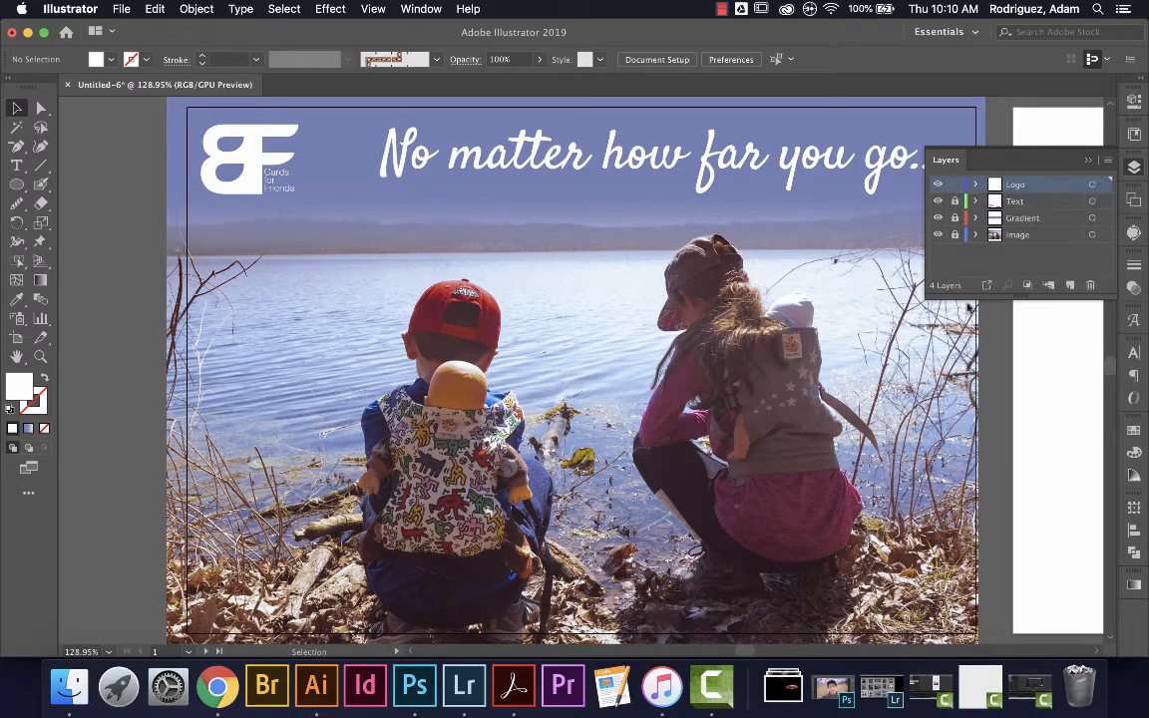
Set the ruler origin to the blank second artboard's top-left corner and place a vertical guide at 3 inches.
scroll(967, 308, "right", 5)
scroll(966, 309, "right", 8)
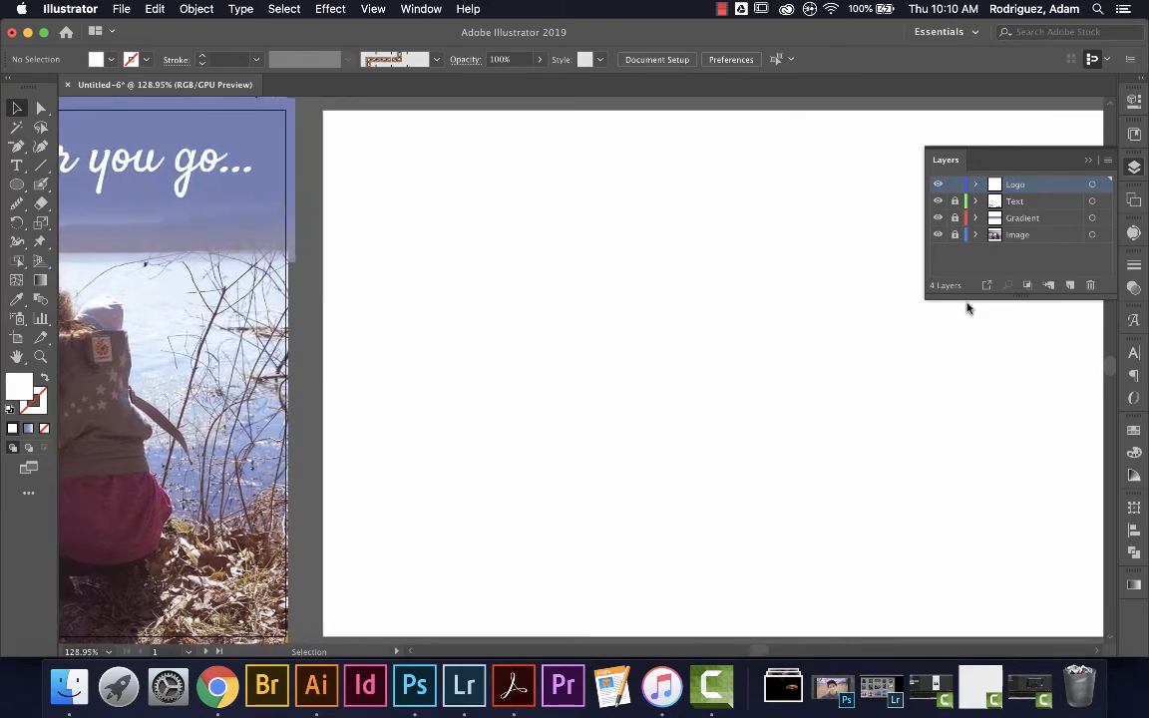
scroll(966, 308, "right", 1)
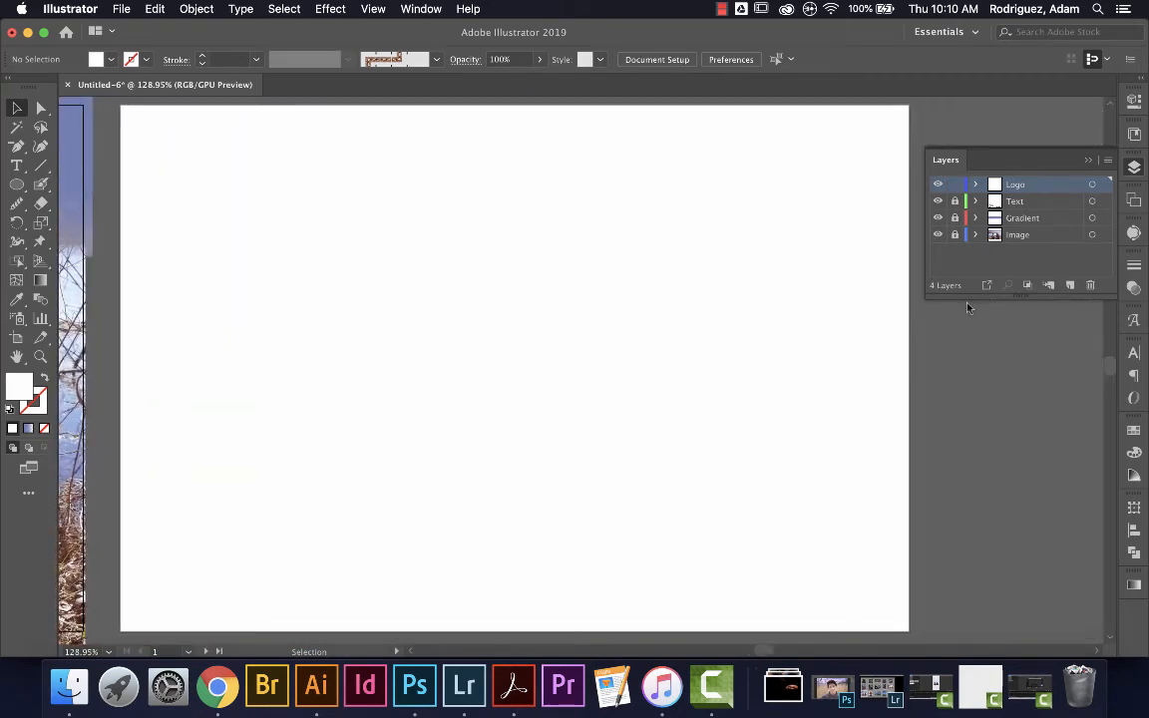
key("super+r")
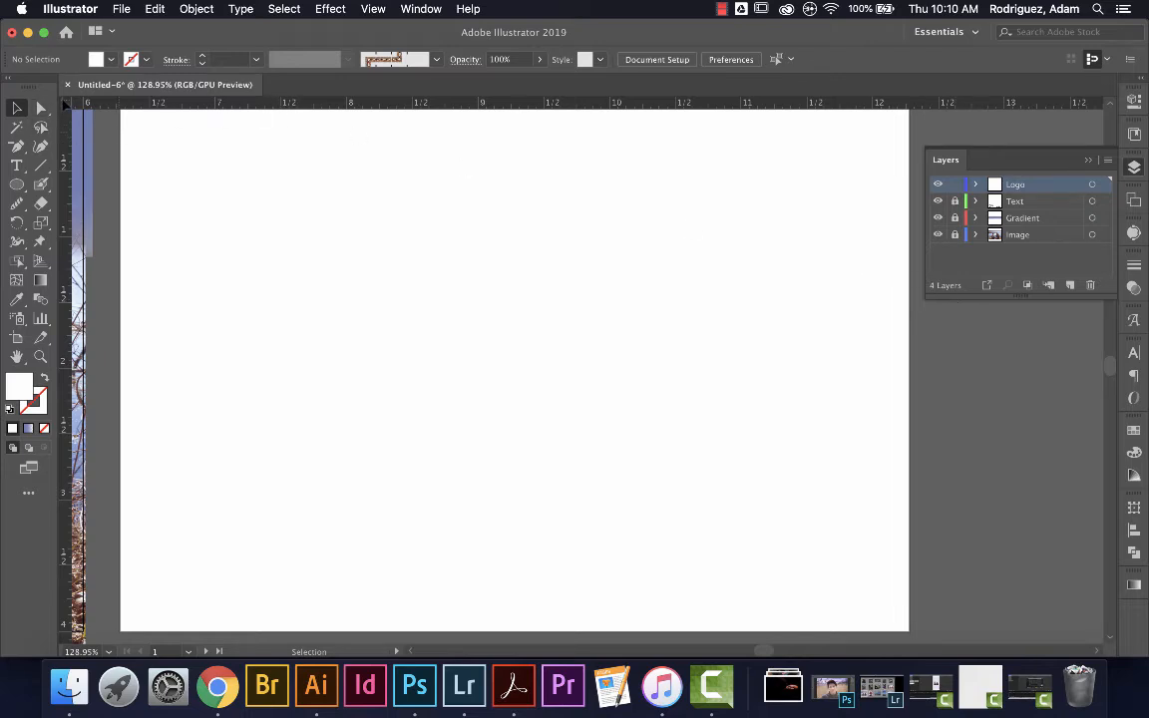
left_click_drag(112, 117, 121, 182)
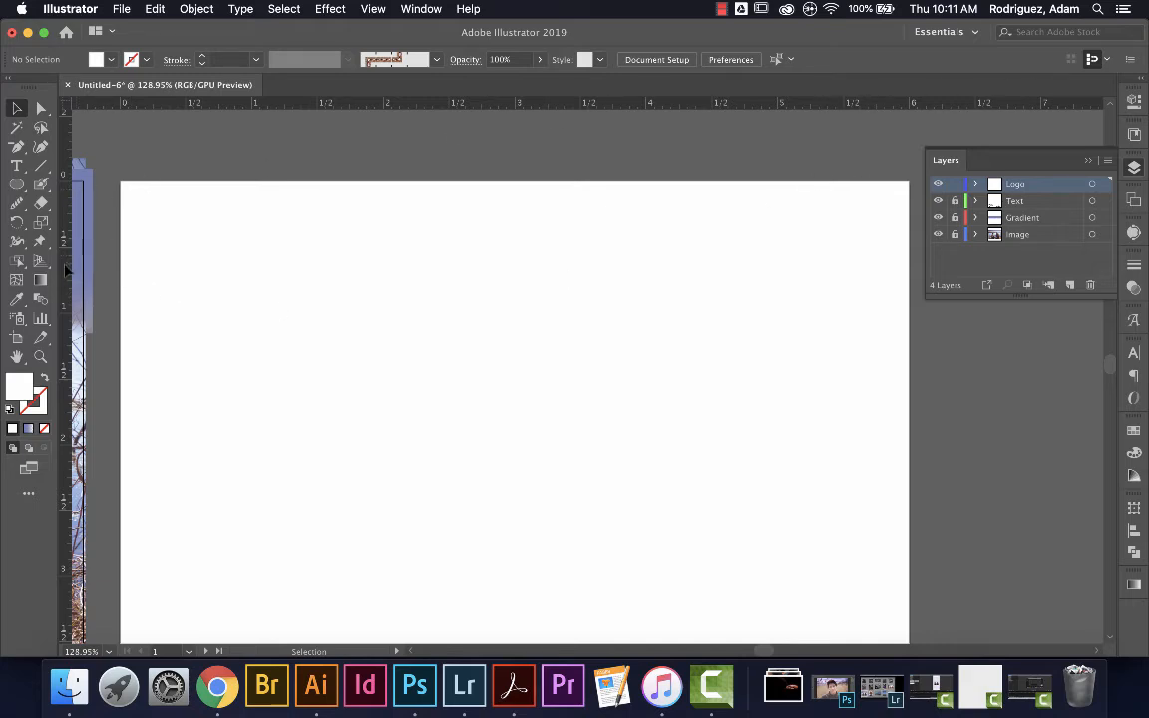
left_click_drag(147, 269, 514, 299)
Draw a vertical line about 3 inches long along the centre guide and give it a 1 pt stroke.
left_click(40, 166)
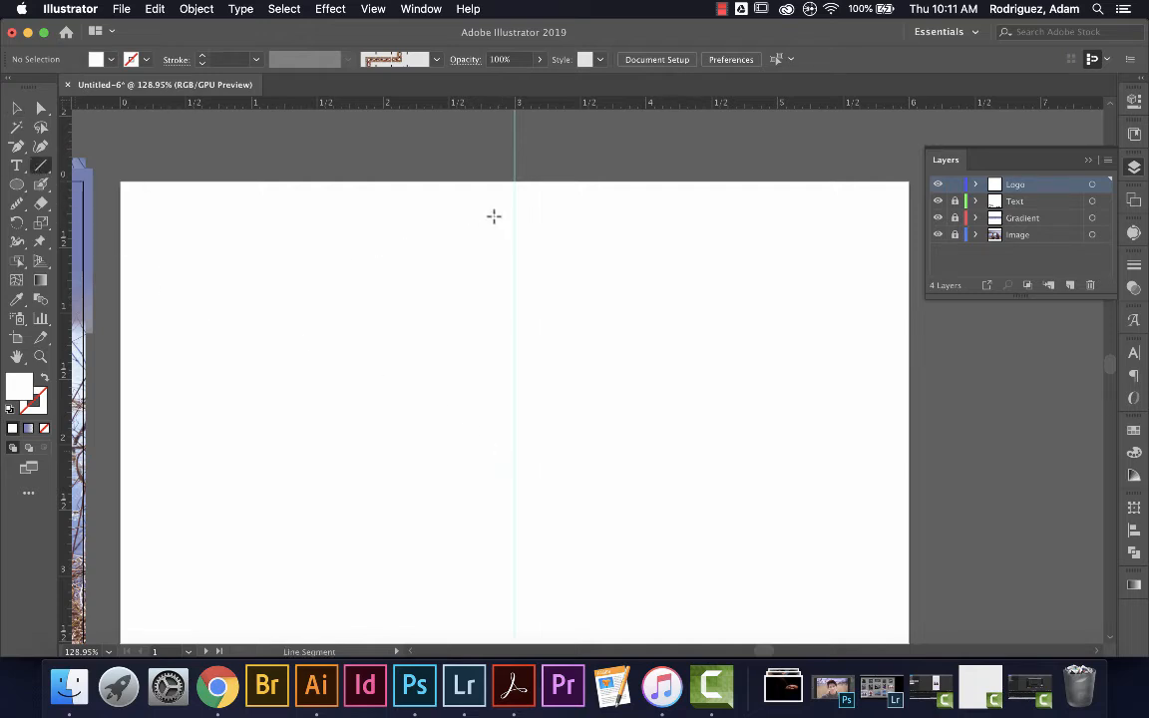
left_click_drag(513, 213, 515, 612)
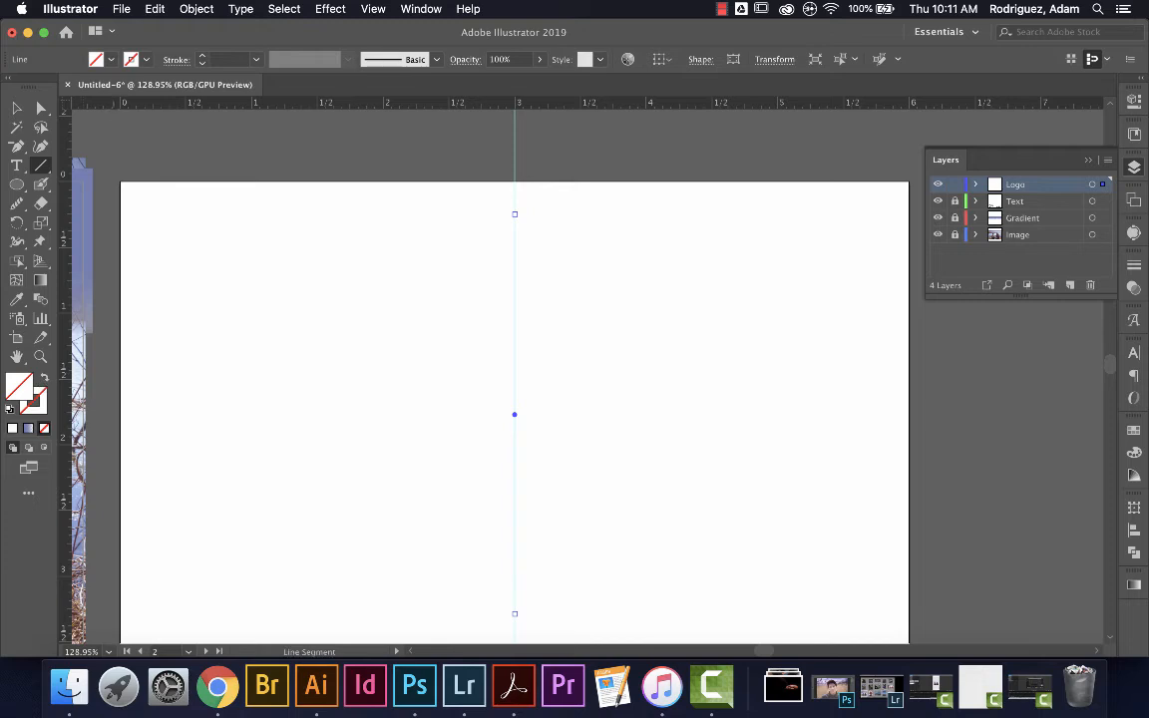
left_click(1134, 266)
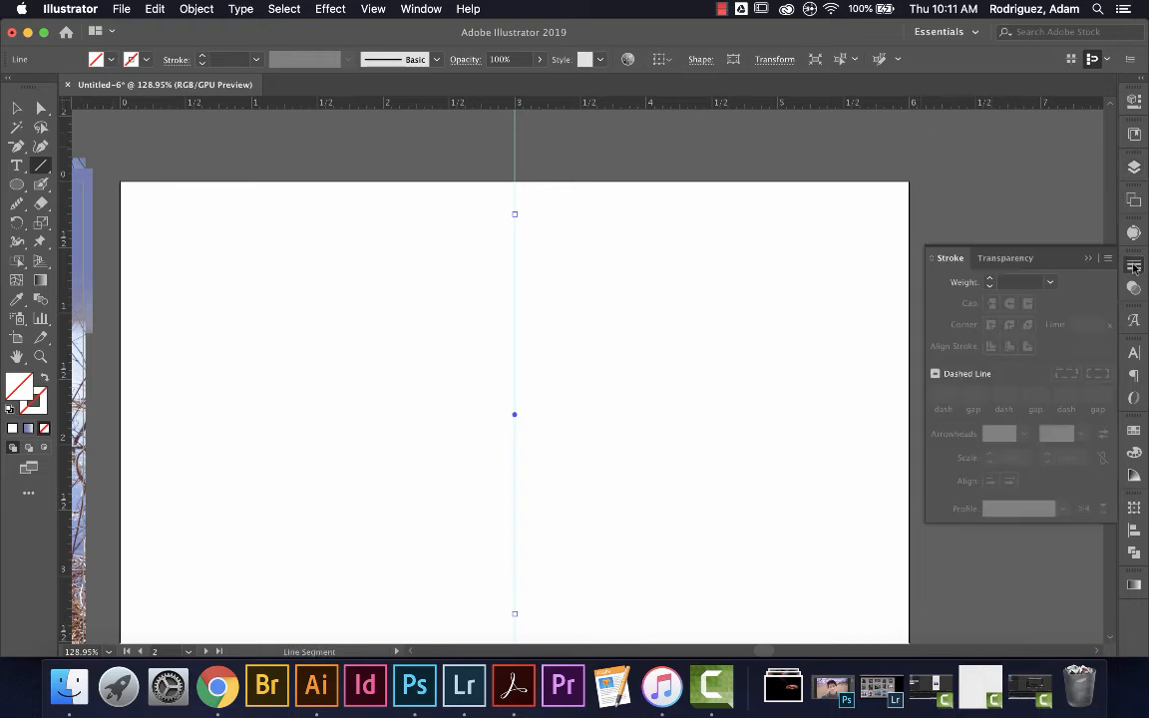
left_click(990, 281)
left_click(991, 280)
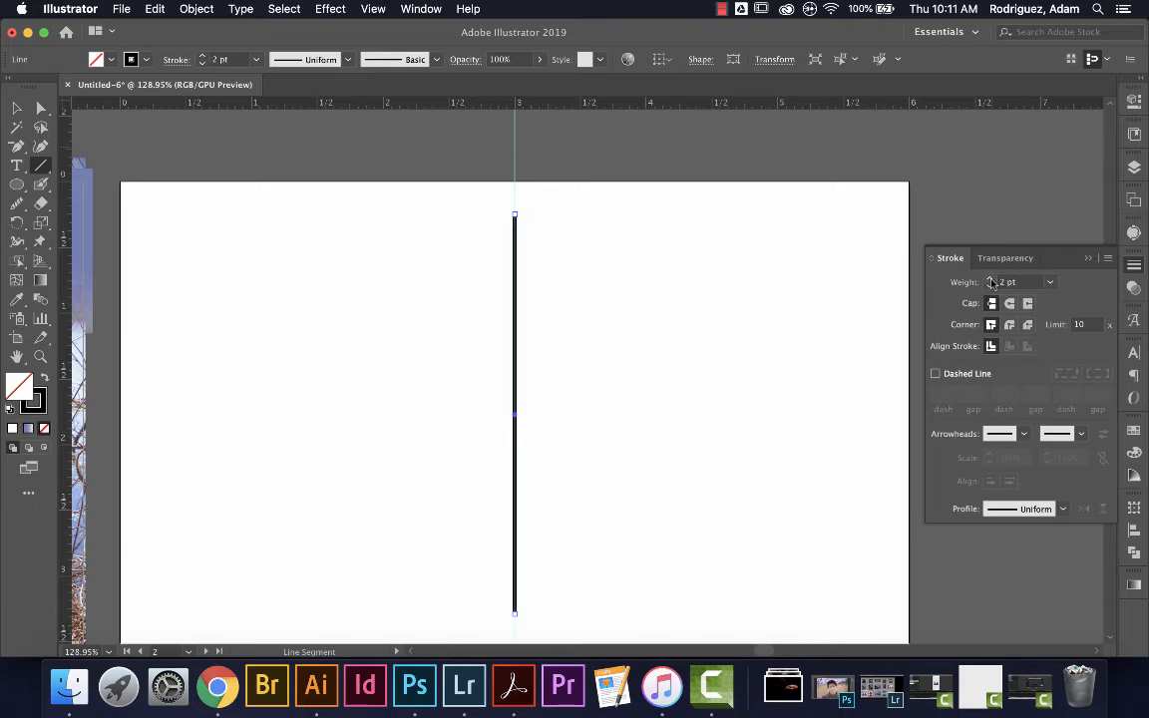
left_click(990, 286)
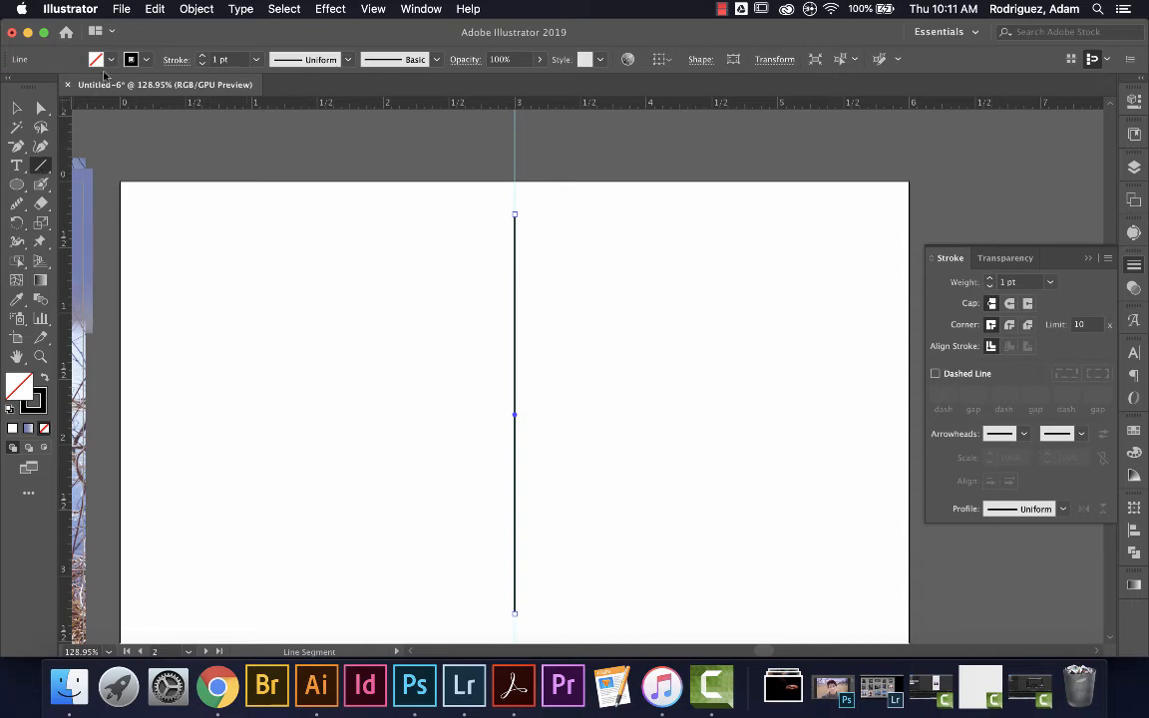
Color the vertical line's stroke with the saved muted blue swatch that matches the postcard's sky.
left_click(145, 61)
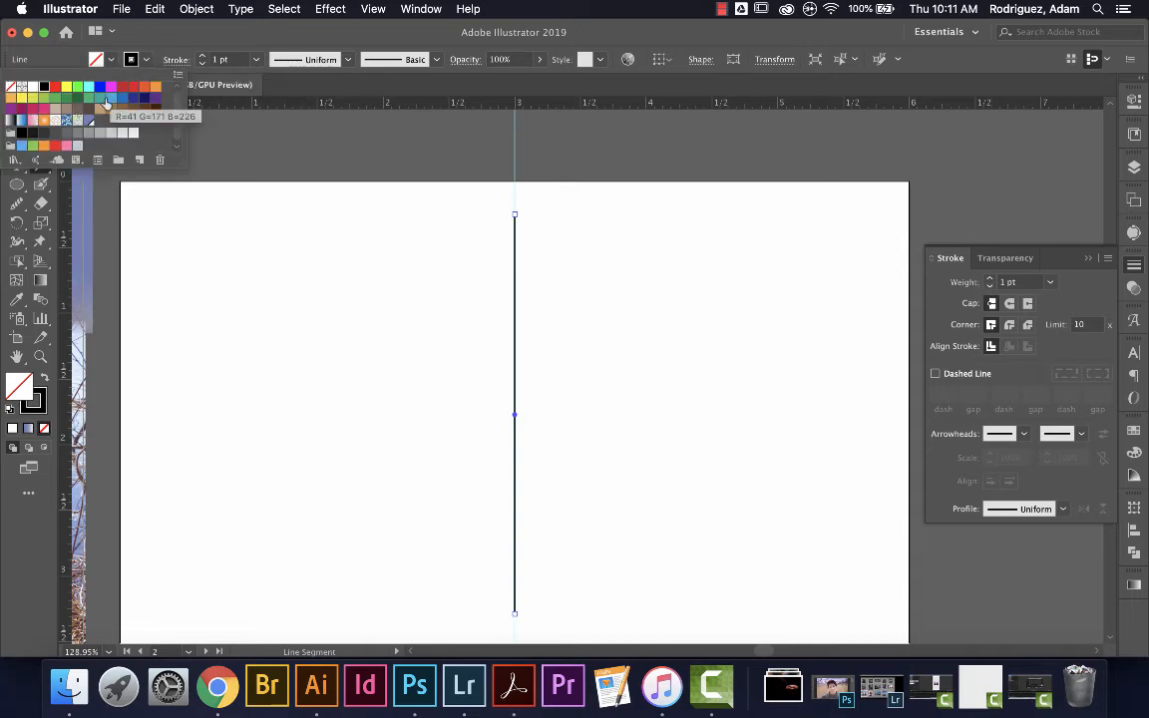
left_click(89, 121)
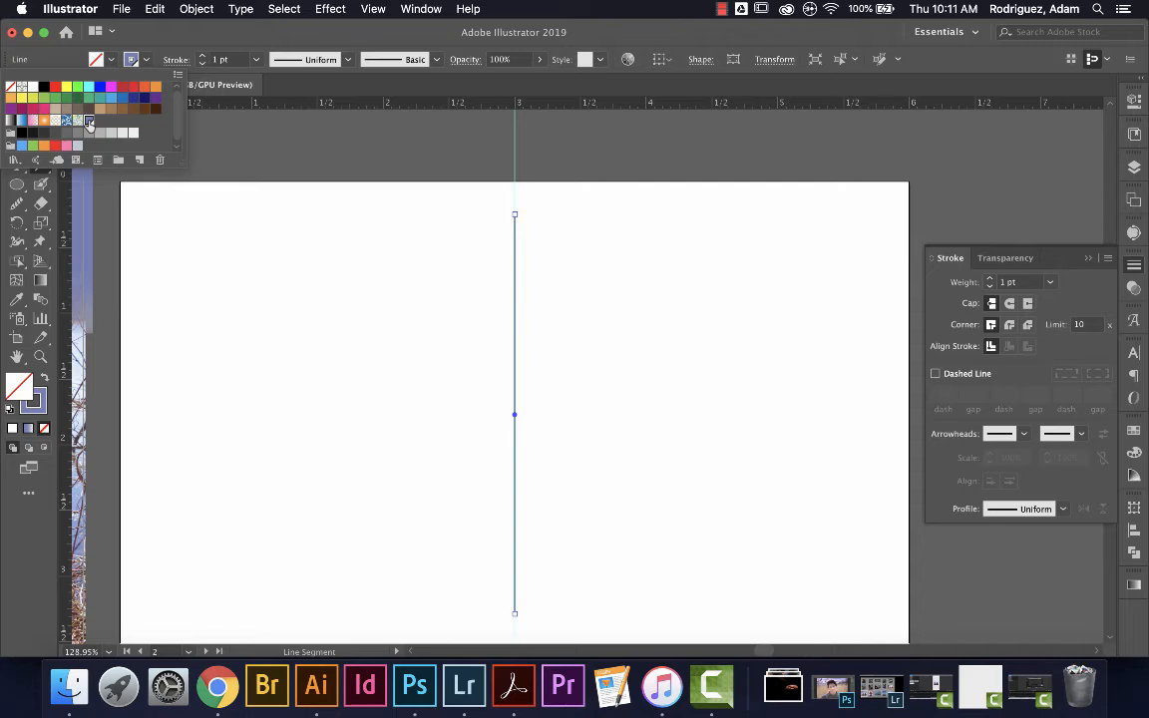
left_click(165, 26)
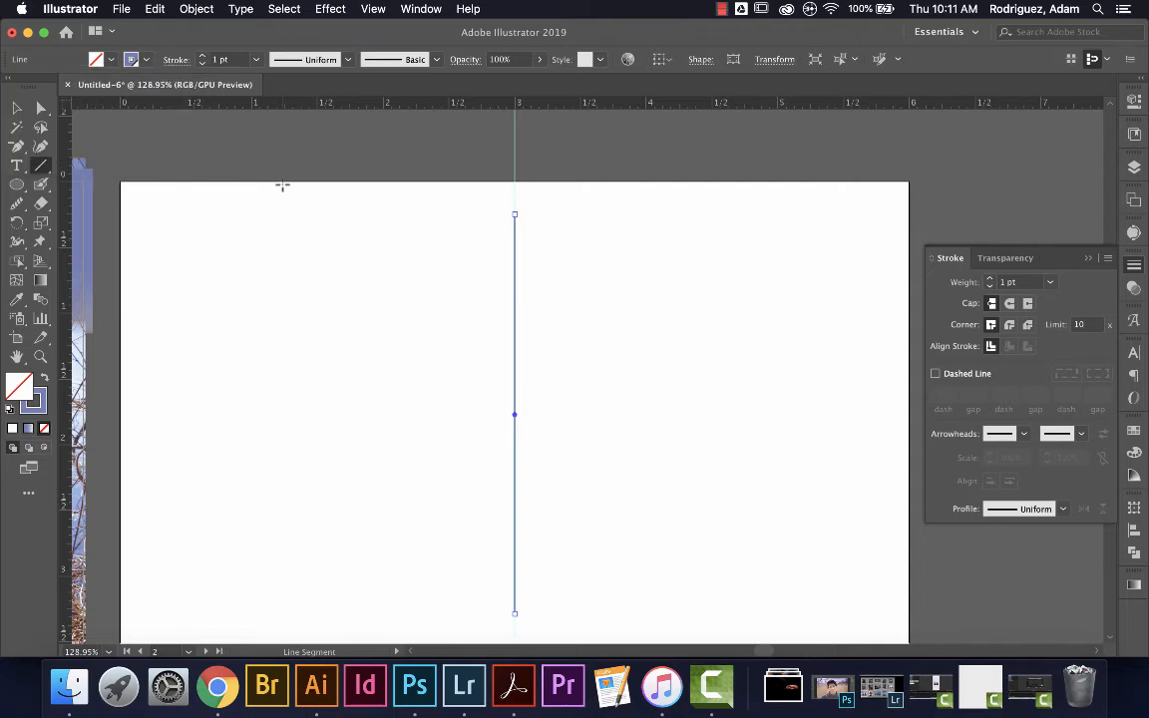
Draw a horizontal line about 2.5 inches long right of the centre divider and duplicate it downward into five evenly spaced address lines.
left_click(389, 150)
left_click(539, 390)
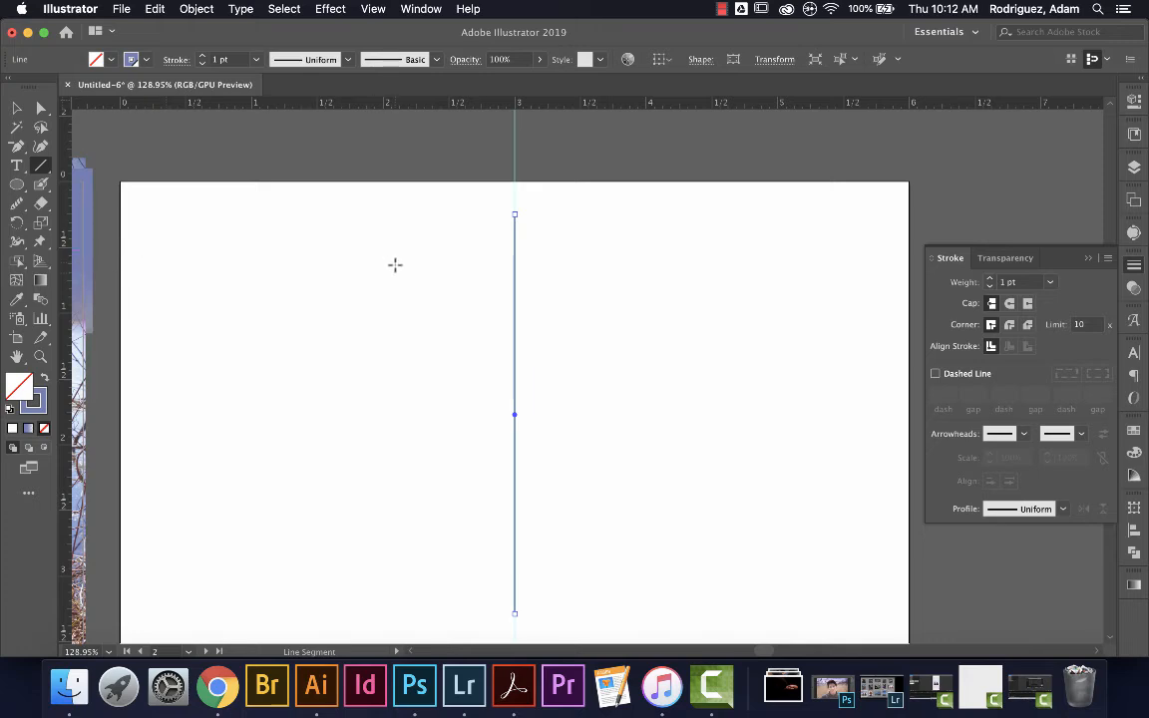
left_click(16, 107)
left_click(299, 240)
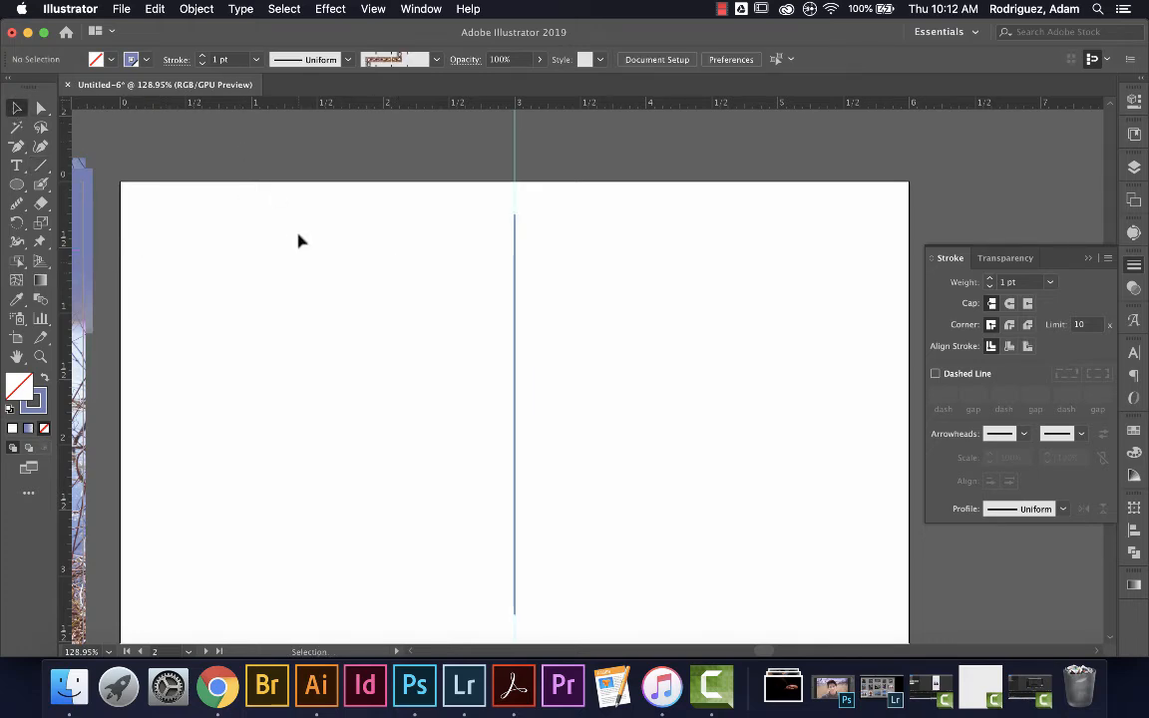
left_click(41, 166)
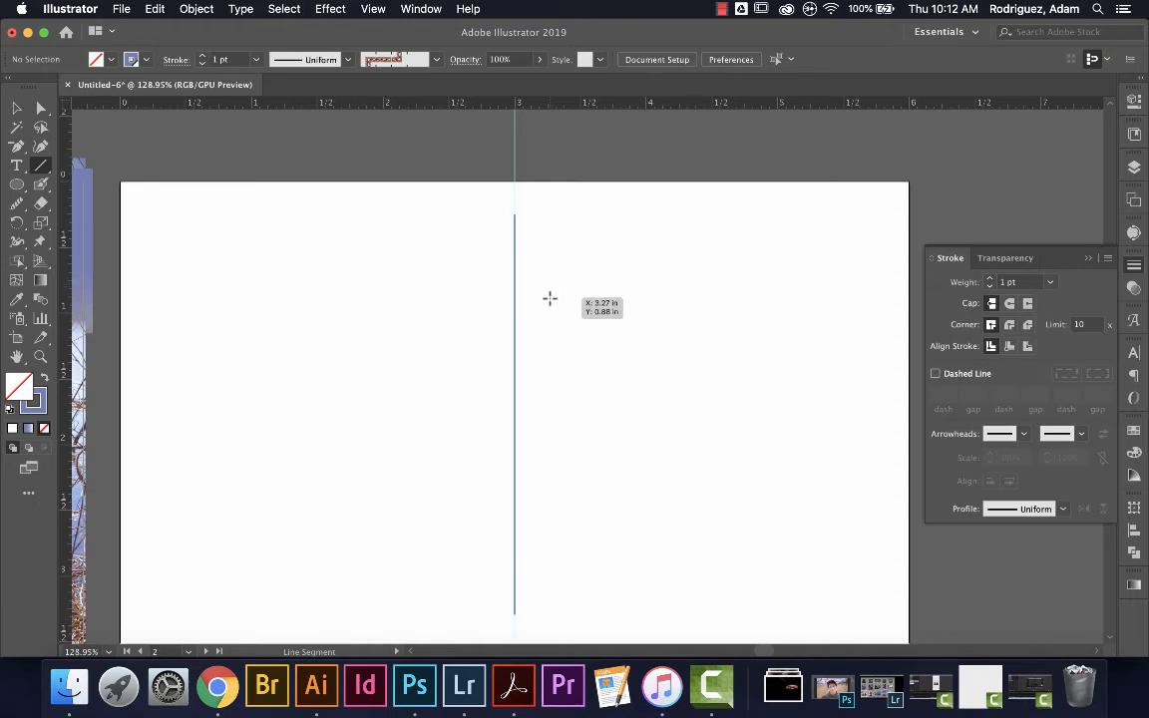
left_click_drag(554, 314, 886, 314)
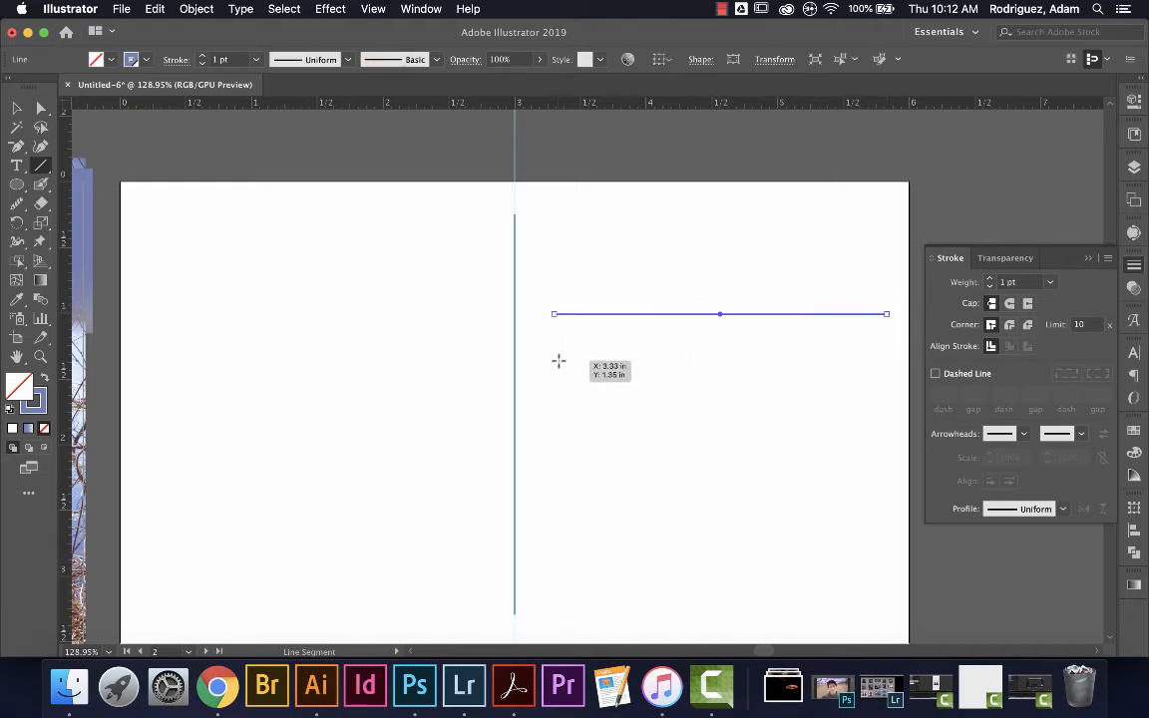
left_click(16, 107)
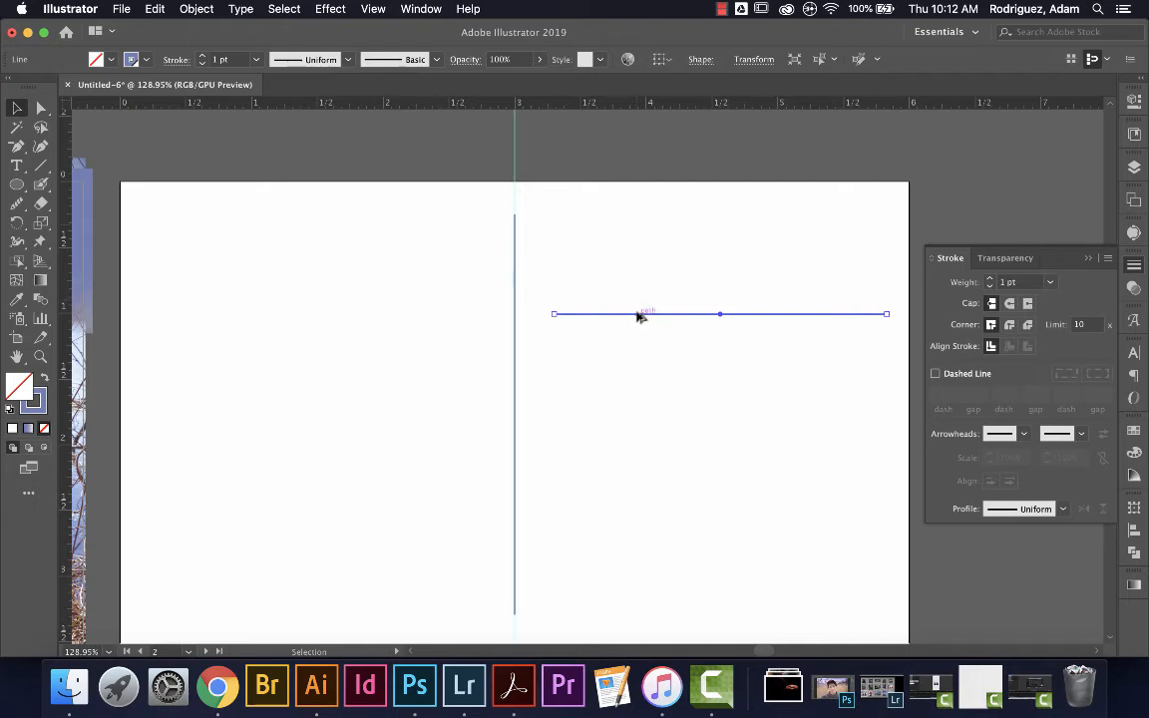
left_click_drag(639, 319, 645, 495)
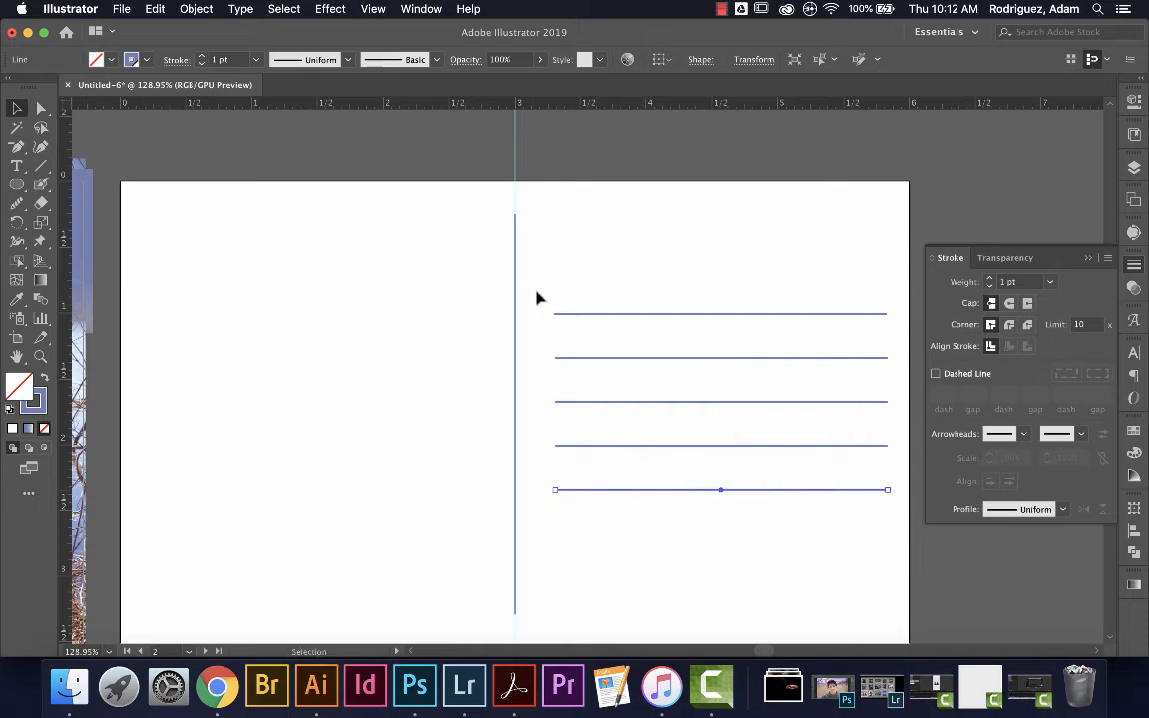
Move the five address lines together about 0.8 inch down and slightly left on the postcard back's right half.
left_click_drag(539, 307, 675, 529)
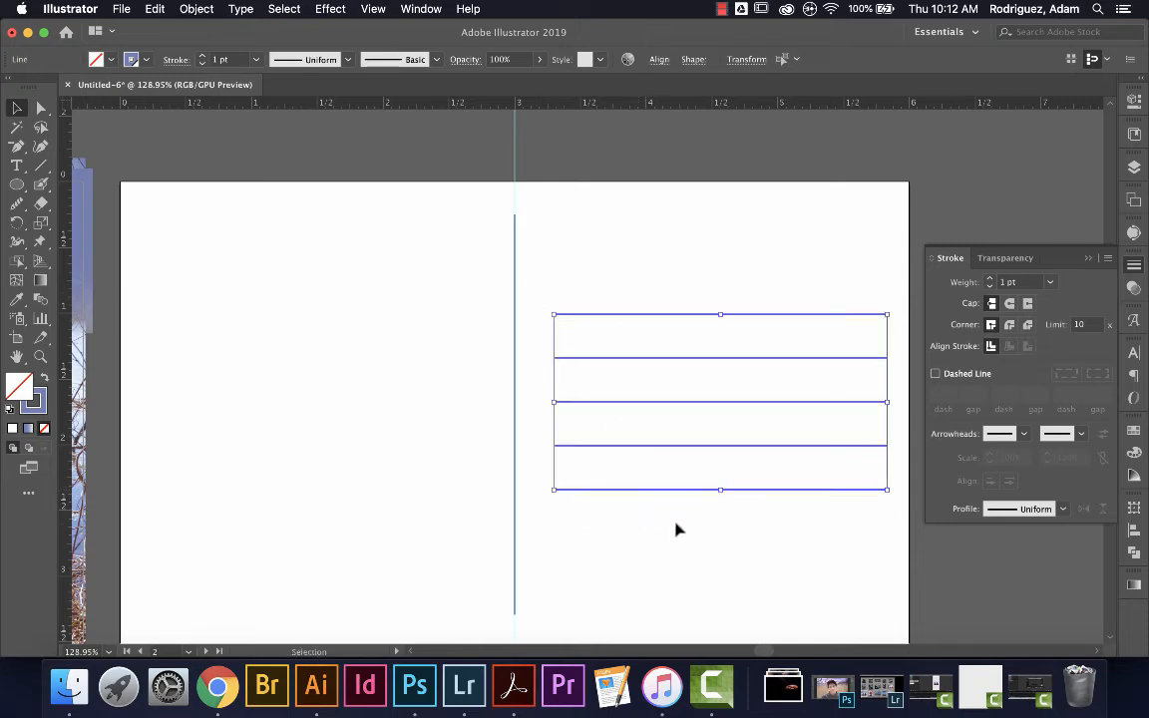
key("Down")
key("Down")
key("Down")
key("Down")
key("Down")
key("Down")
key("Down")
key("Down")
key("Down")
key("Down")
key("Down")
key("Down")
key("Down")
key("Down")
key("Down")
key("Down")
key("Down")
key("Down")
key("Down")
key("Down")
key("Down")
key("Down")
key("Down")
key("Down")
key("Down")
key("Down")
key("Down")
key("Down")
key("Down")
key("Down")
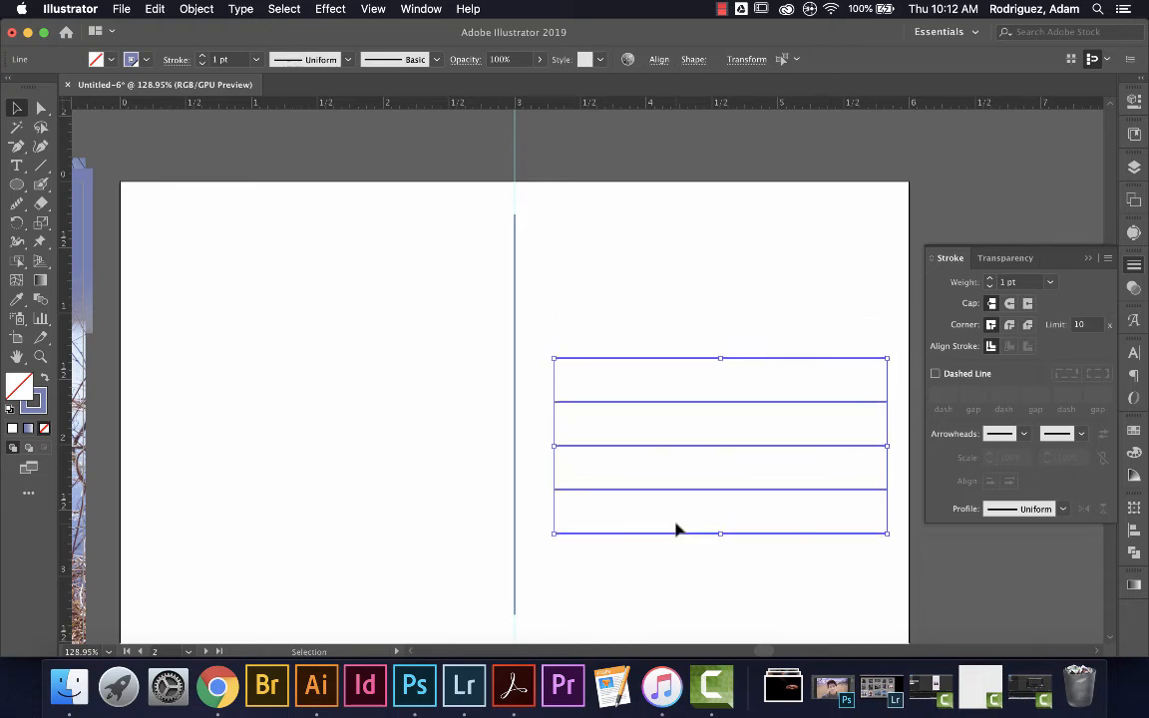
key("Down")
key("Down")
key("Down")
key("Down")
key("Down")
key("Down")
key("Down")
key("Down")
key("Down")
key("Down")
key("Down")
key("Down")
key("Down")
key("Down")
key("Down")
key("Down")
key("Down")
key("Down")
key("Down")
key("Down")
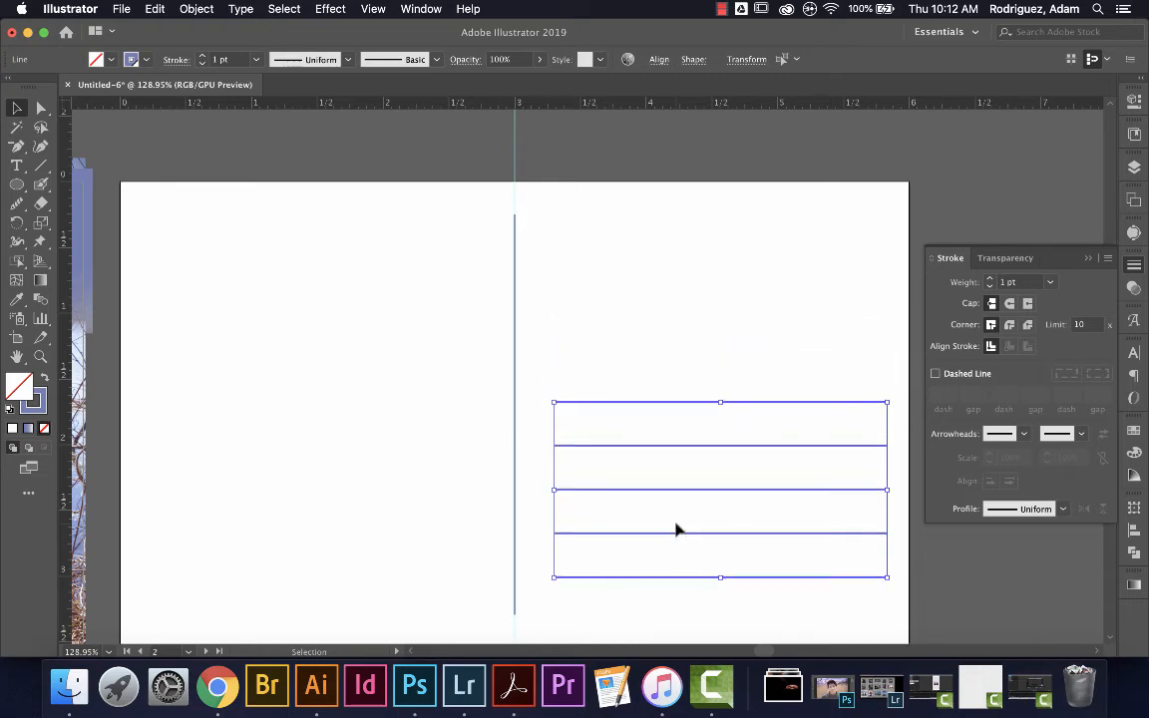
key("Down")
key("Down")
key("Down")
key("Down")
key("Down")
key("Down")
key("Left")
key("Left")
key("Left")
key("Left")
key("Left")
key("Left")
key("Left")
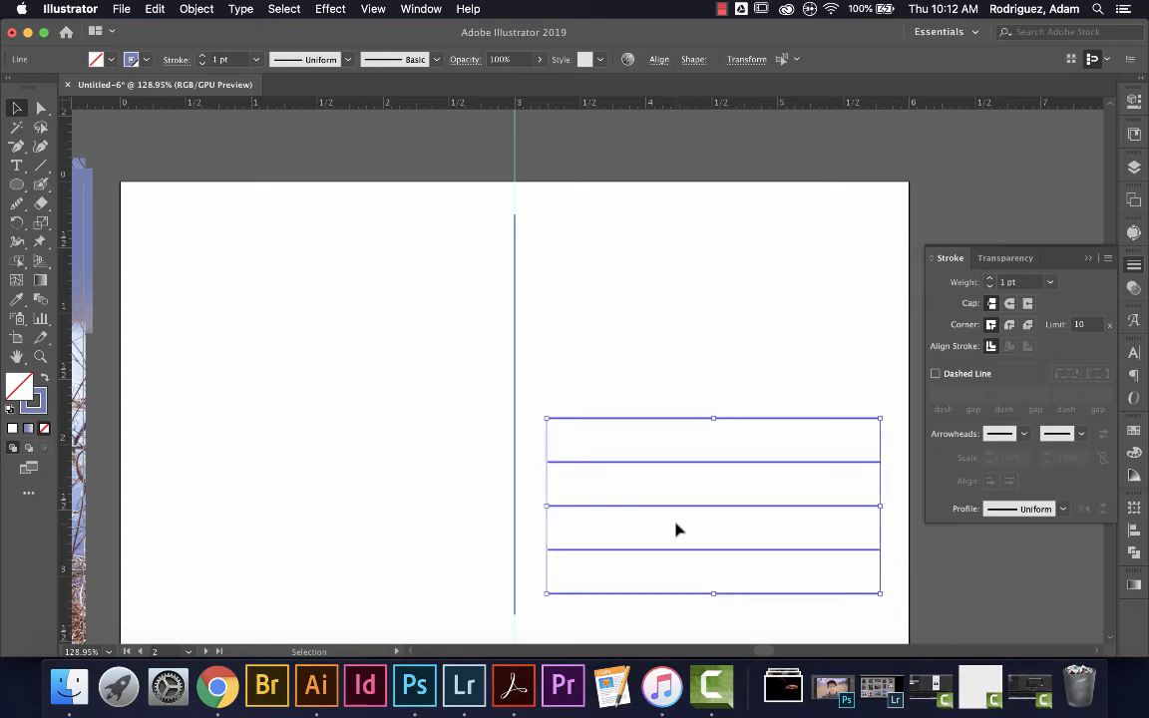
left_click(678, 393)
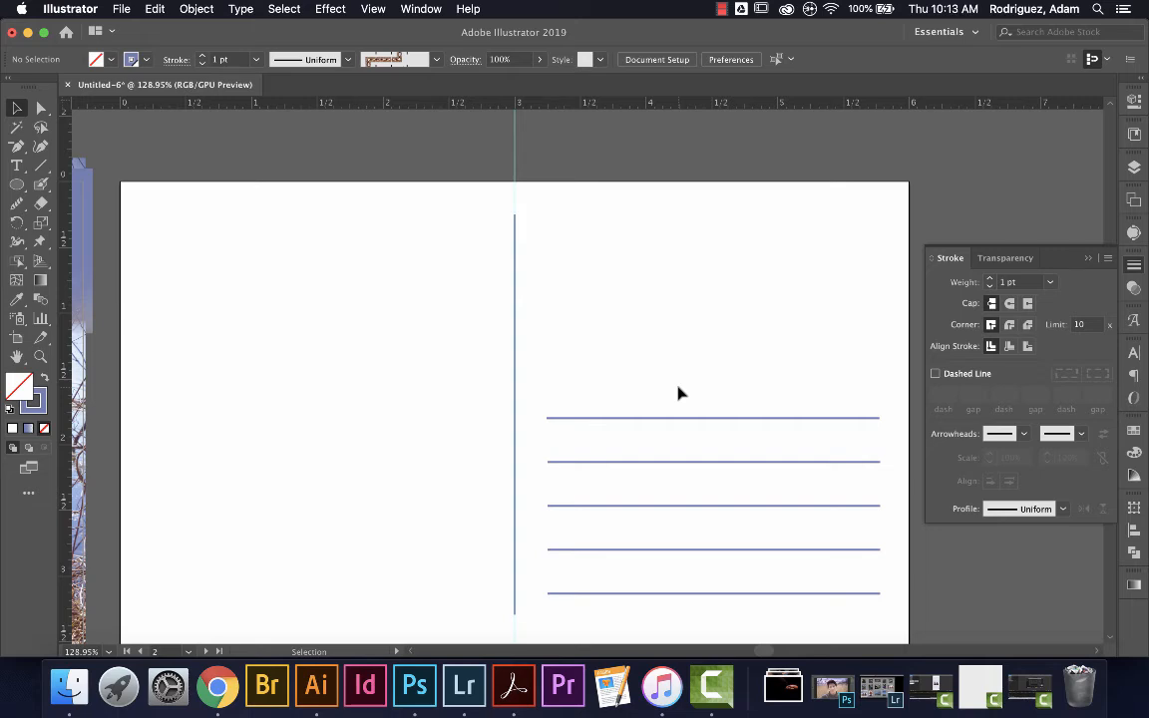
Create a 0.75 by 0.75 inch square and place it in the artboard's upper-right corner as the postage box.
left_click(16, 186)
left_click_drag(15, 185, 89, 176)
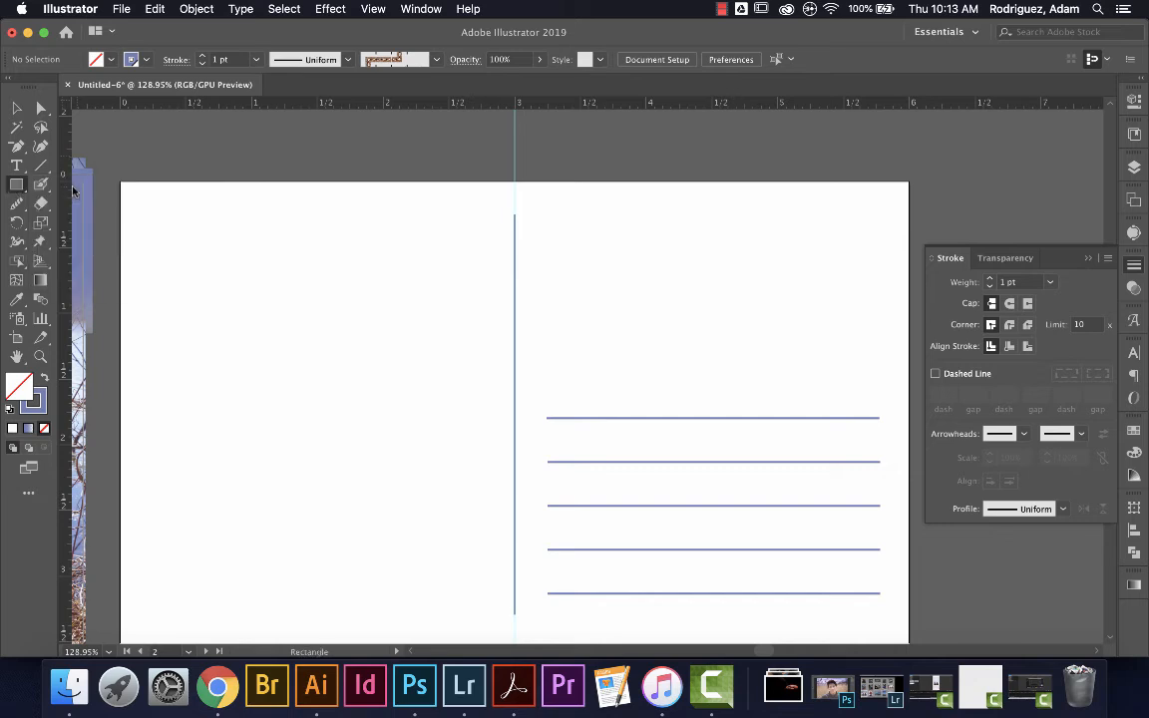
left_click(728, 274)
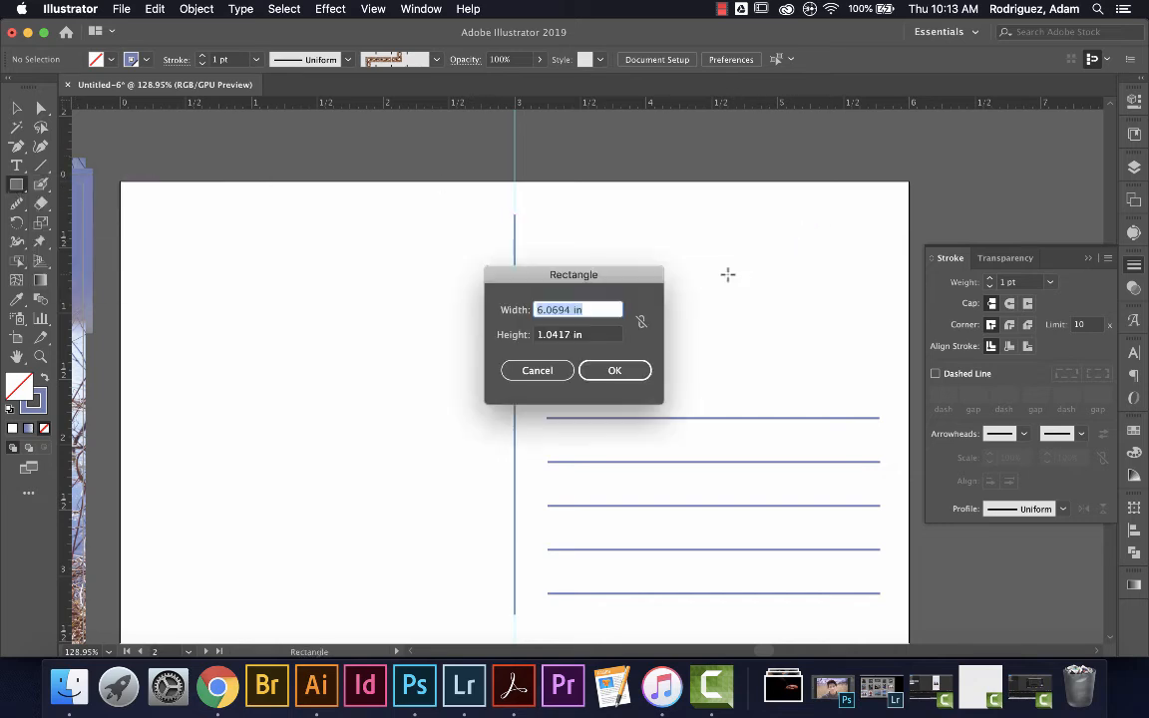
key("BackSpace")
type(".75")
key("Tab")
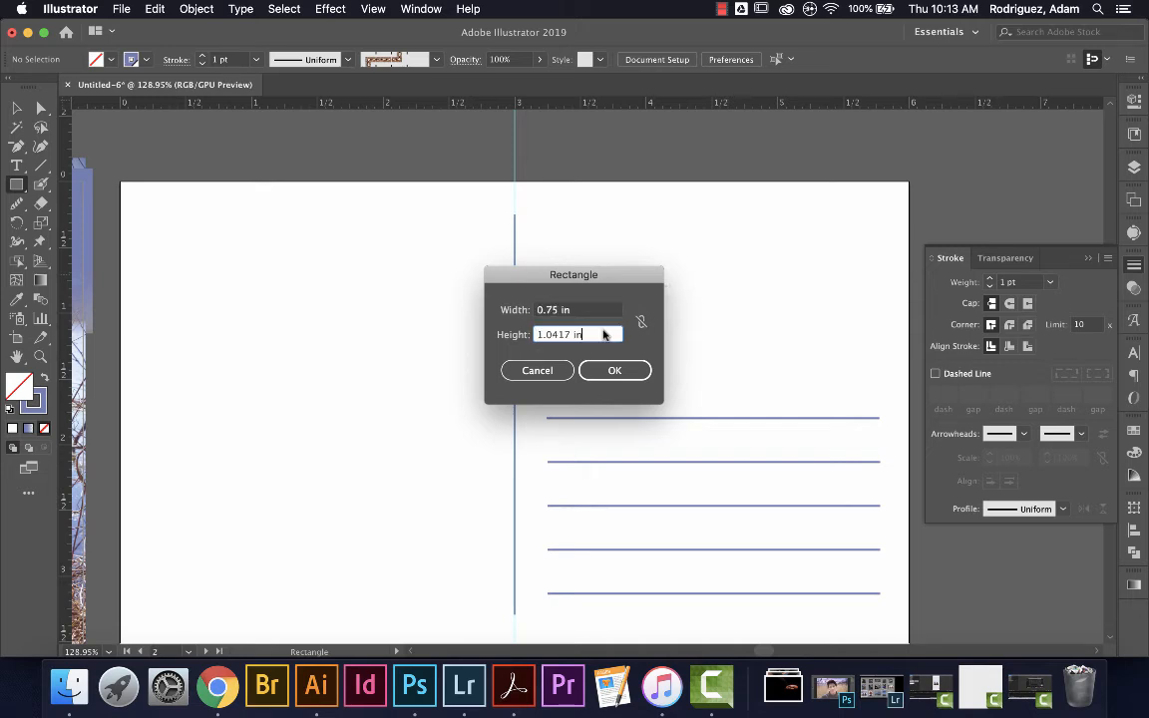
key("BackSpace")
type(".75")
left_click(607, 369)
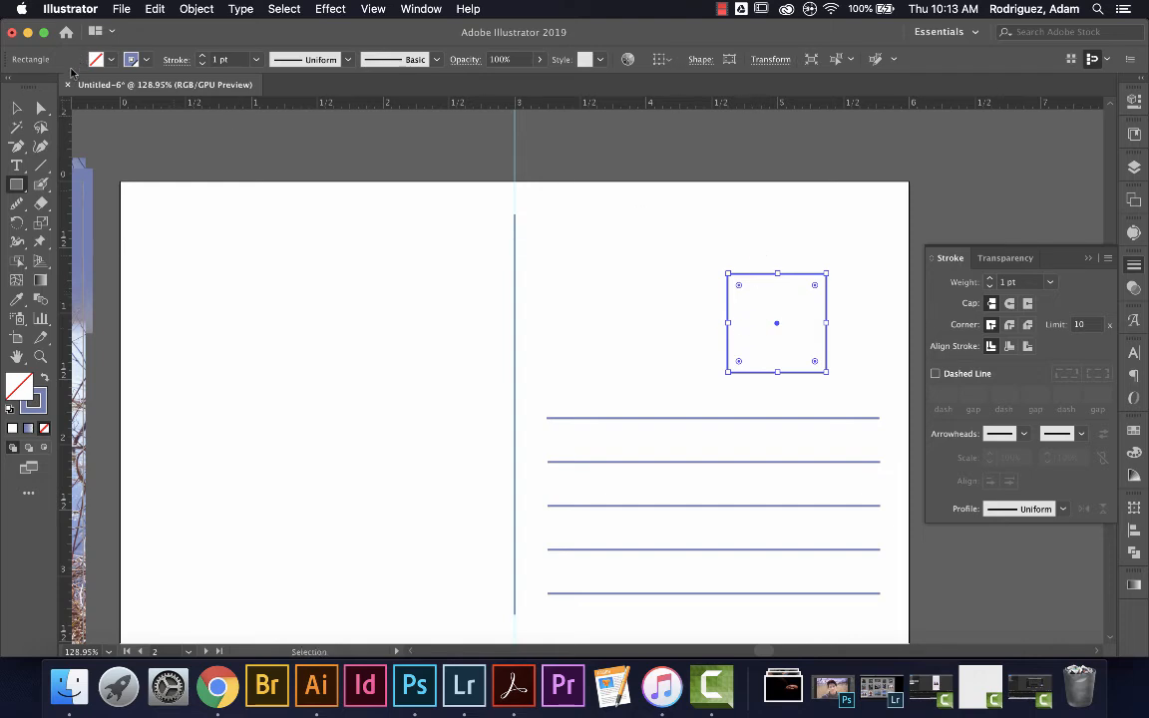
left_click(16, 108)
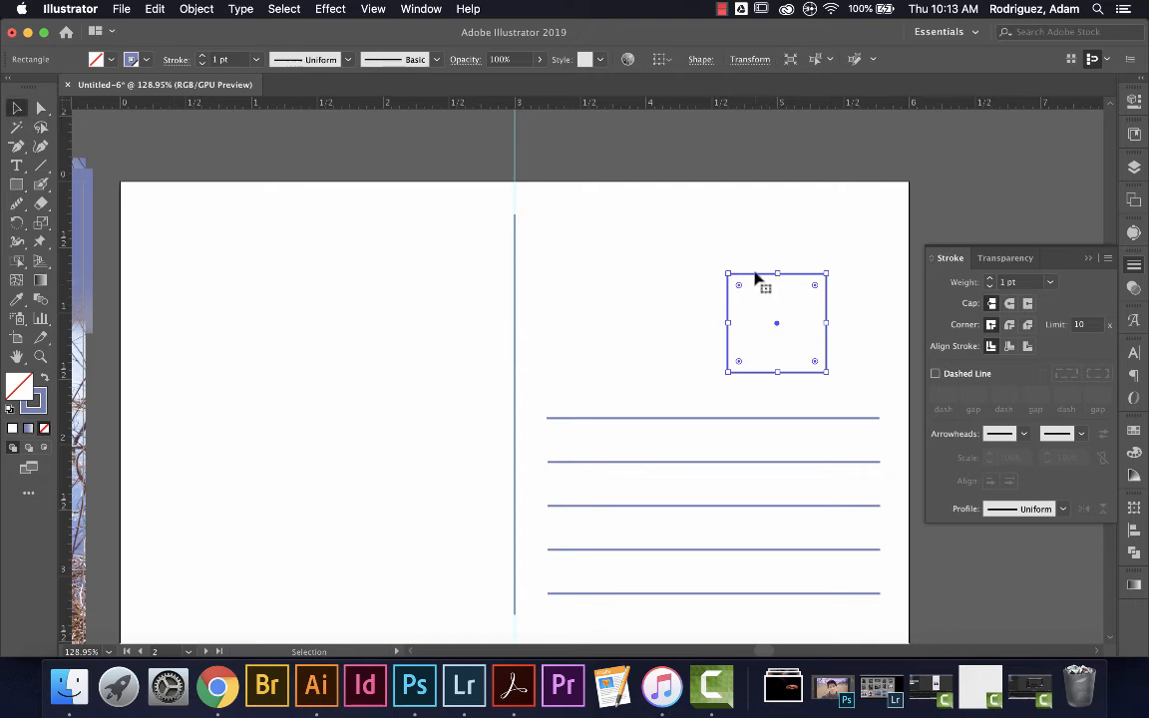
left_click_drag(757, 278, 818, 204)
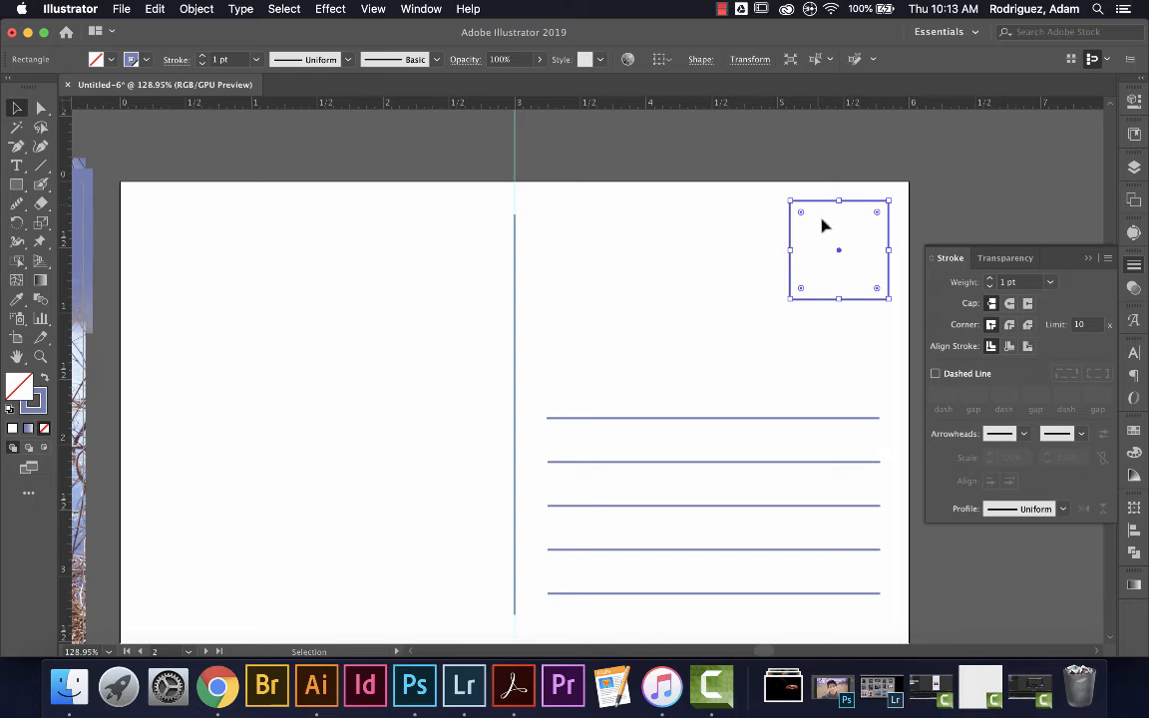
Add the text "Place Postage Here" above the address lines, broken into three lines with one word each.
left_click(16, 166)
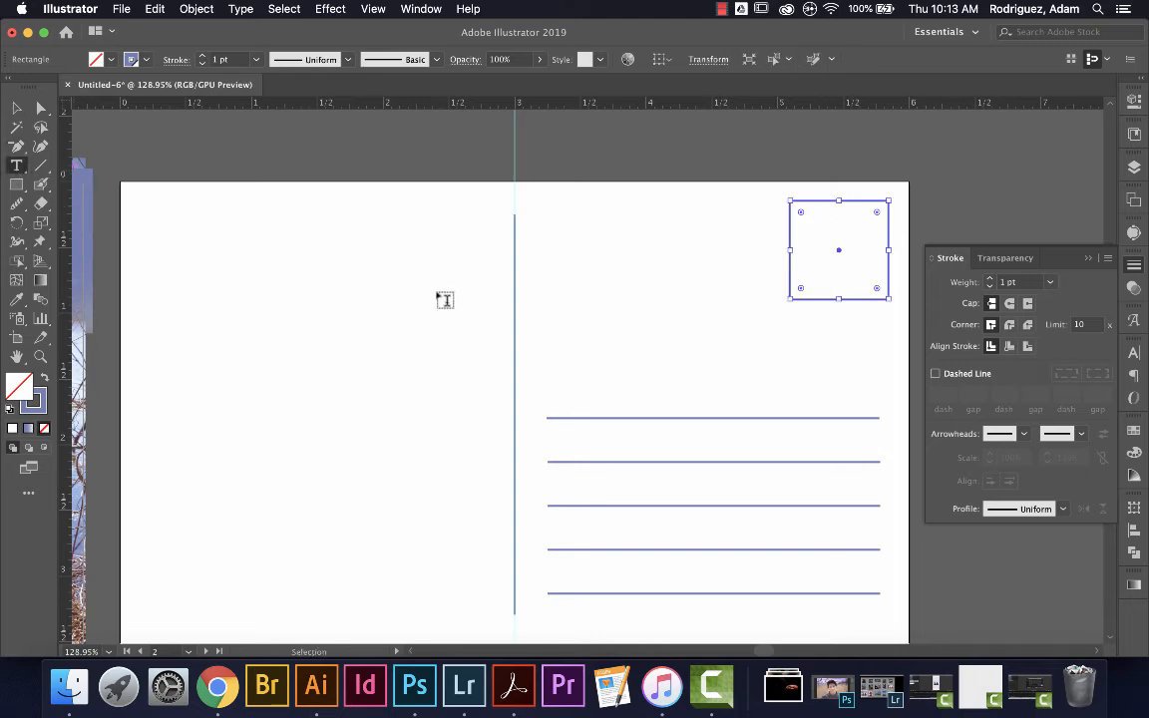
left_click(584, 246)
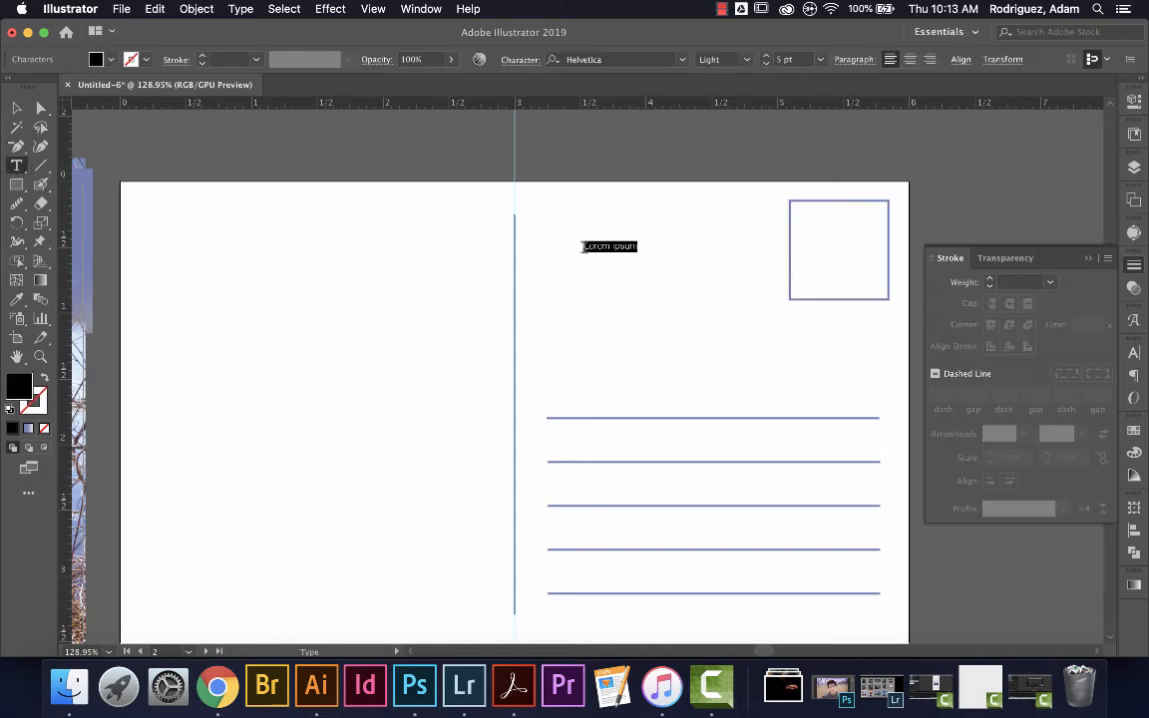
key("BackSpace")
type("Place Postage Here")
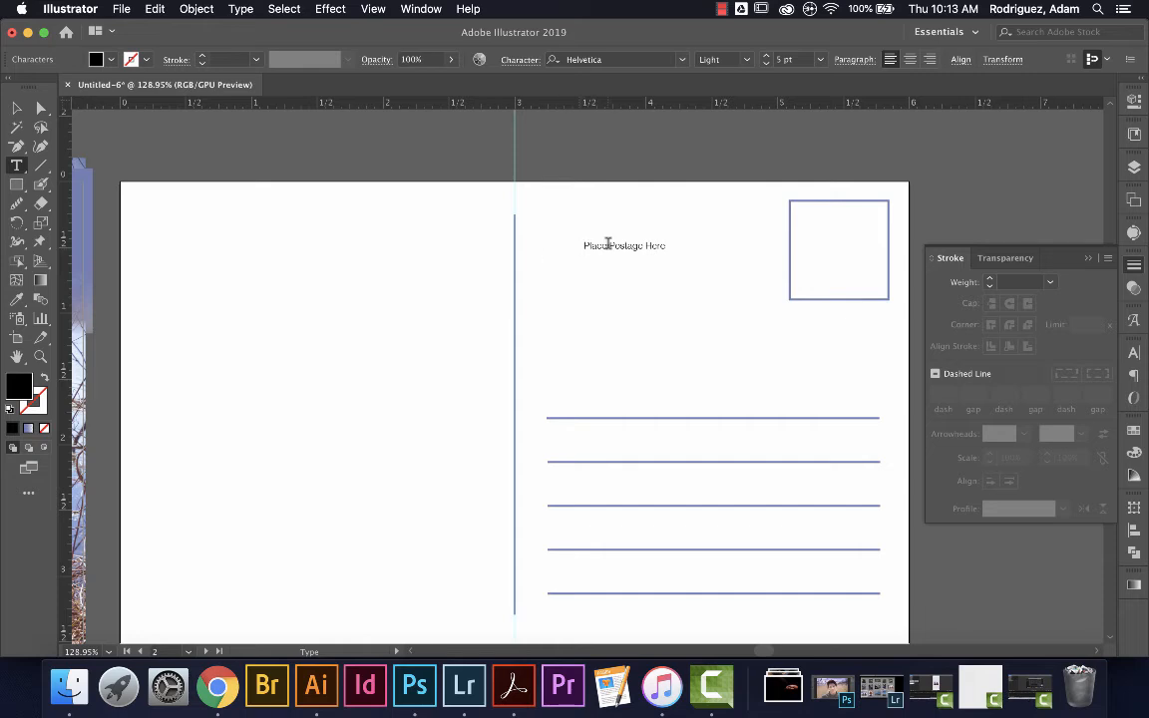
left_click(610, 246)
key("Return")
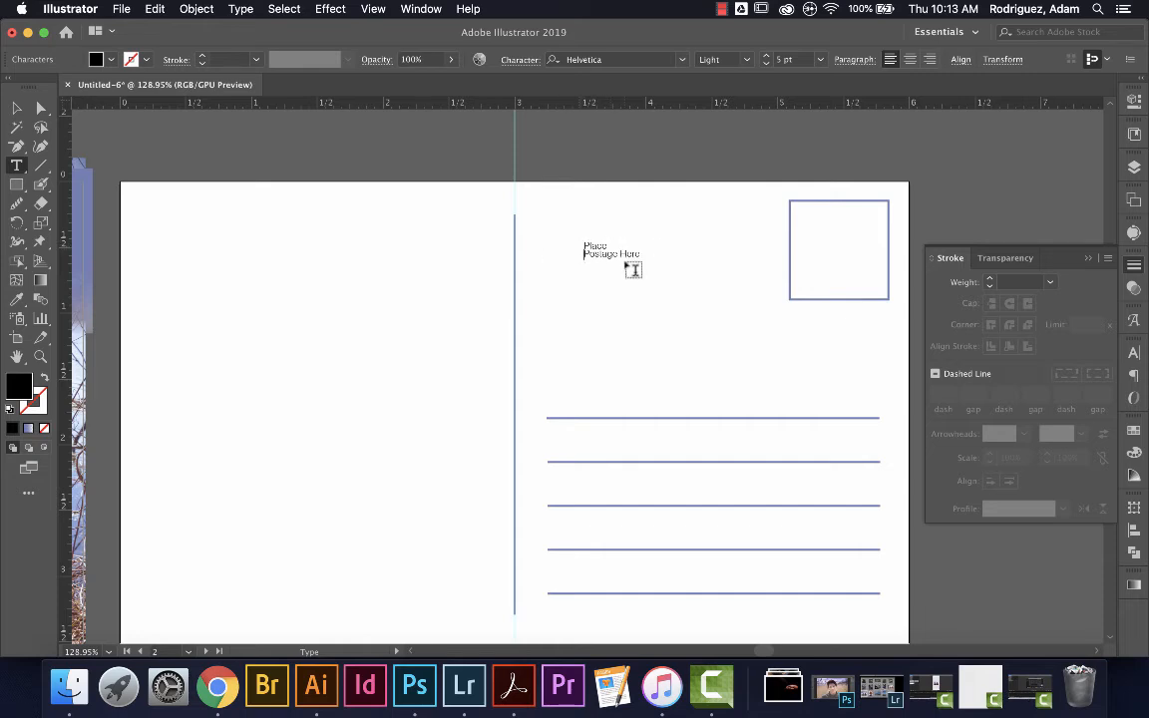
key("Return")
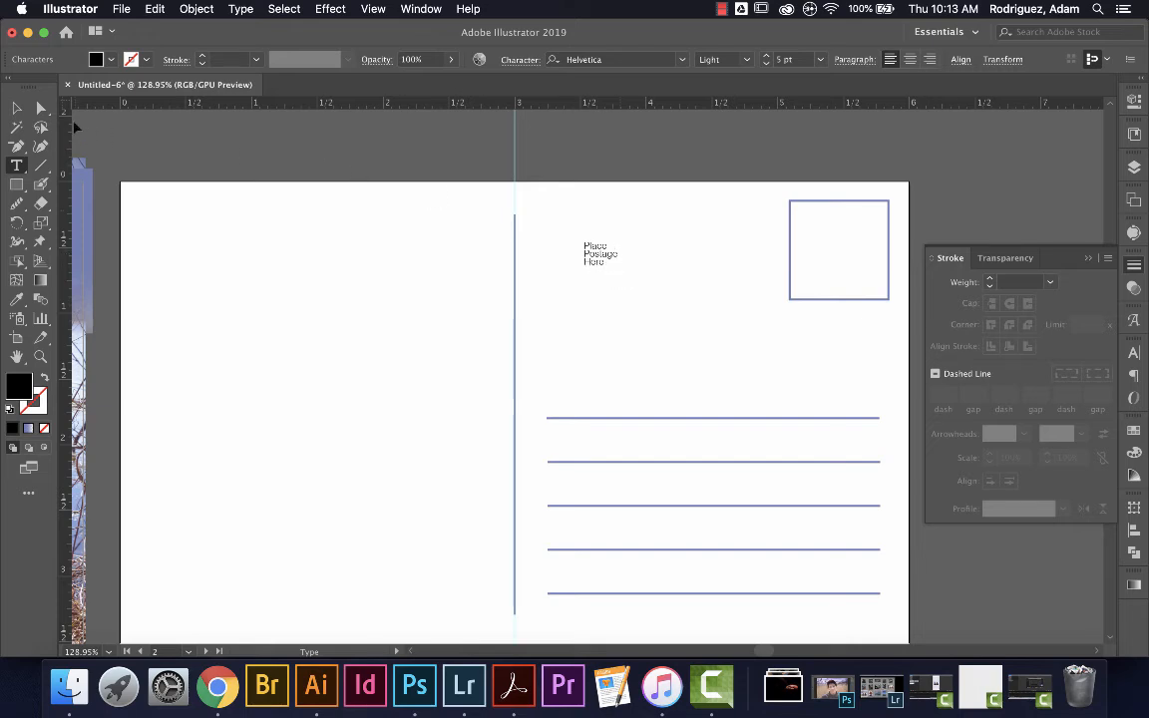
Format the postage text as Helvetica Regular at 8 pt with centred alignment.
left_click(17, 108)
left_click(604, 256)
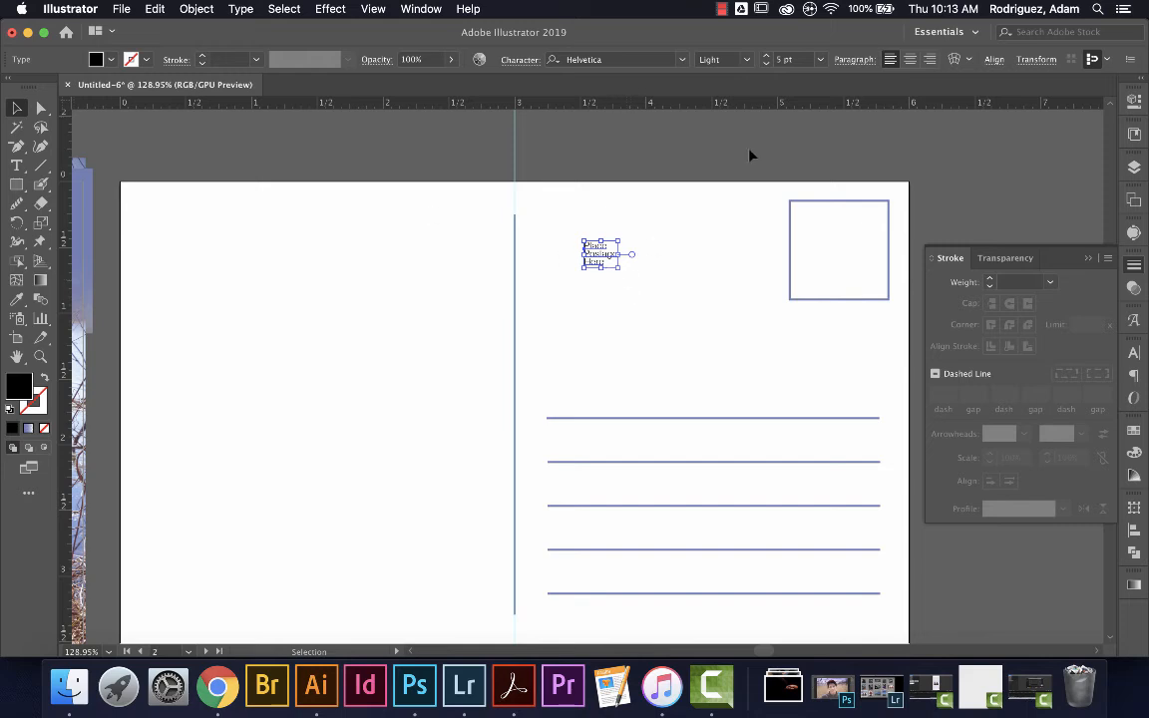
left_click(766, 56)
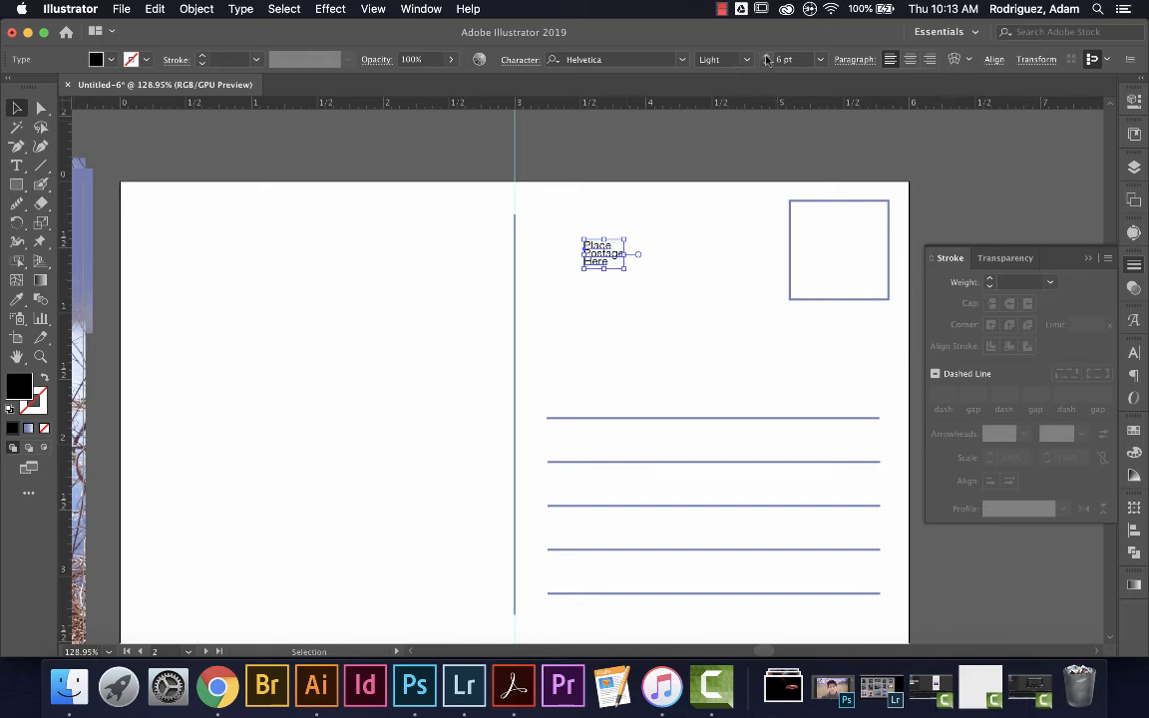
left_click(766, 56)
left_click(766, 56)
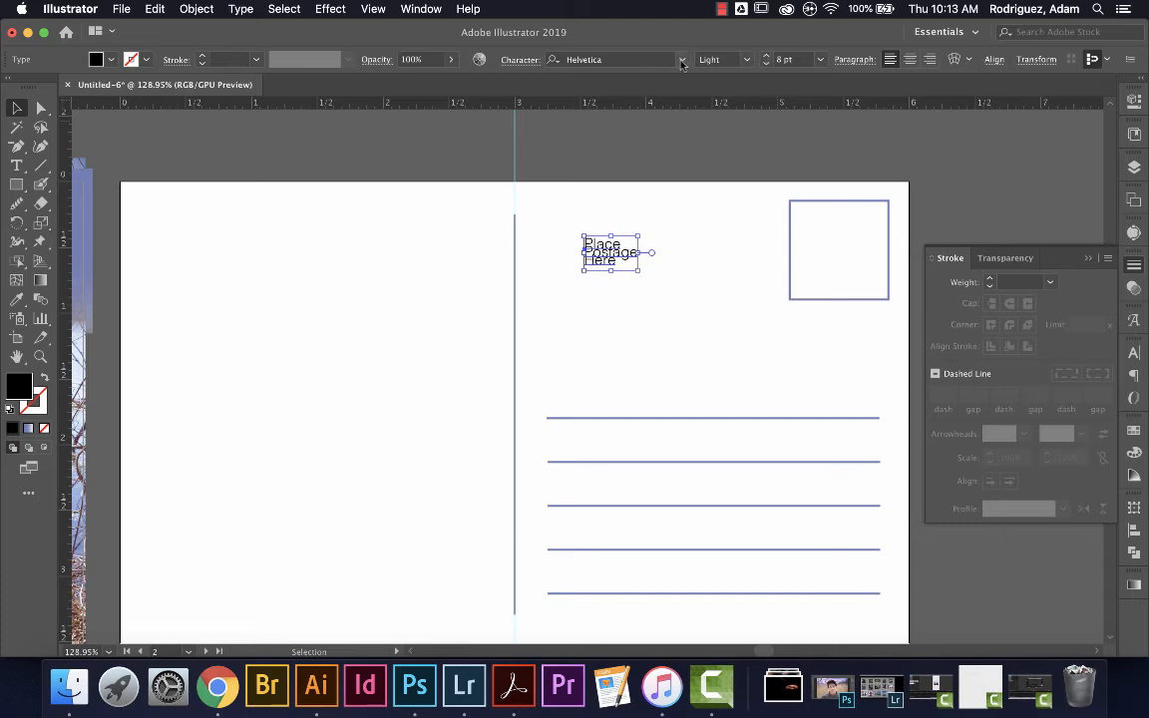
left_click(744, 59)
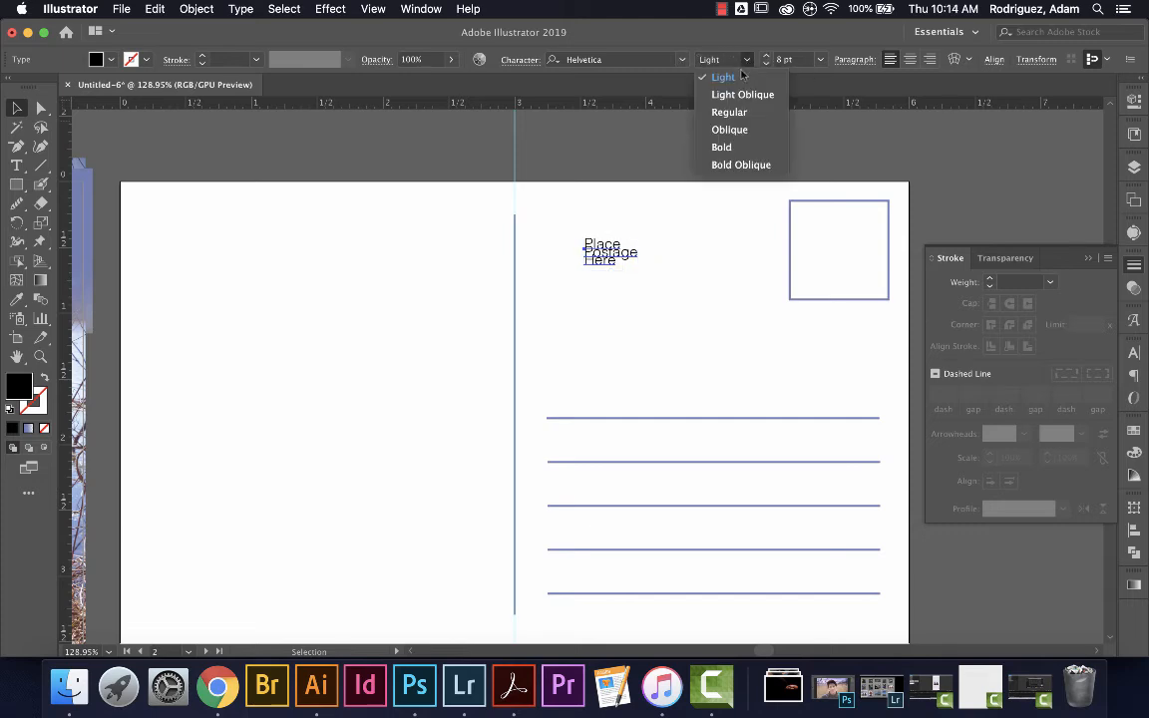
left_click(729, 113)
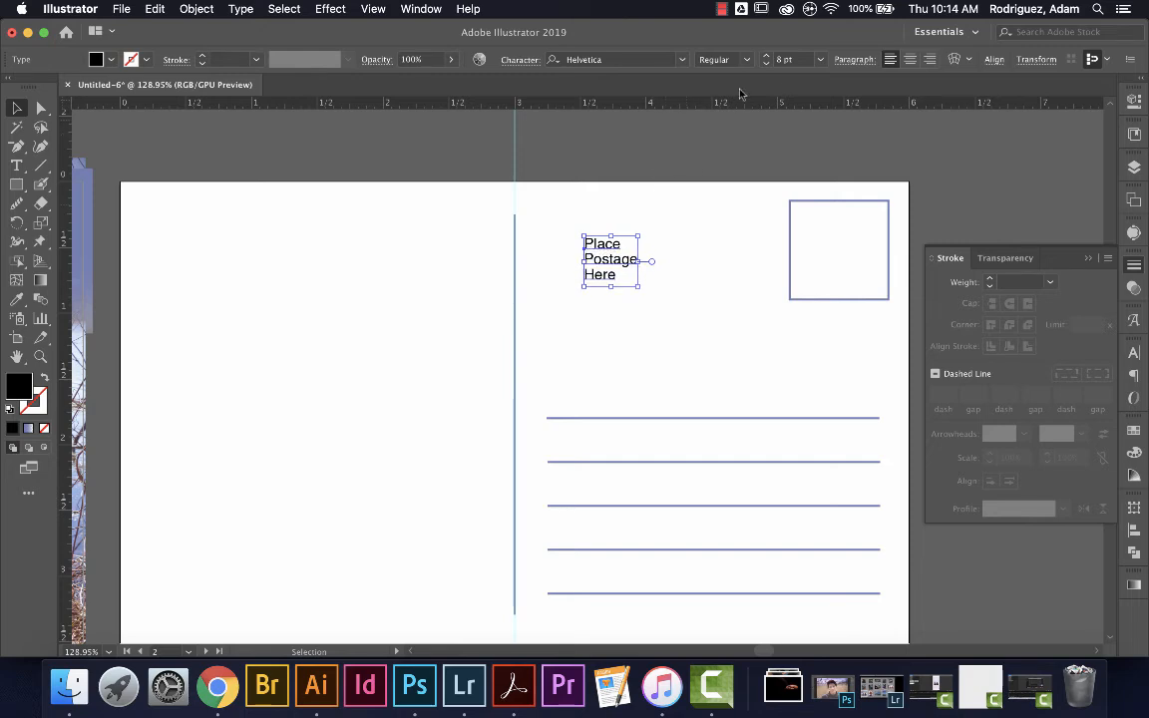
left_click(909, 60)
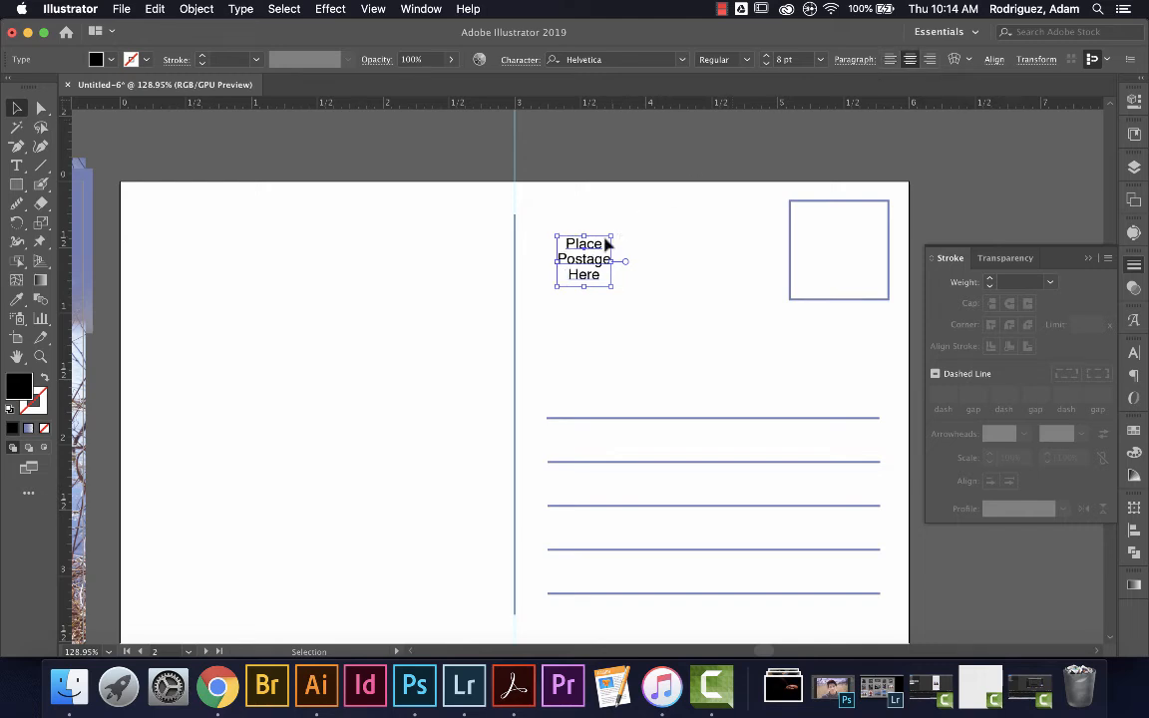
Centre the postage text inside the postage box, enlarged to 10 pt with wider line spacing.
left_click_drag(606, 243, 847, 228)
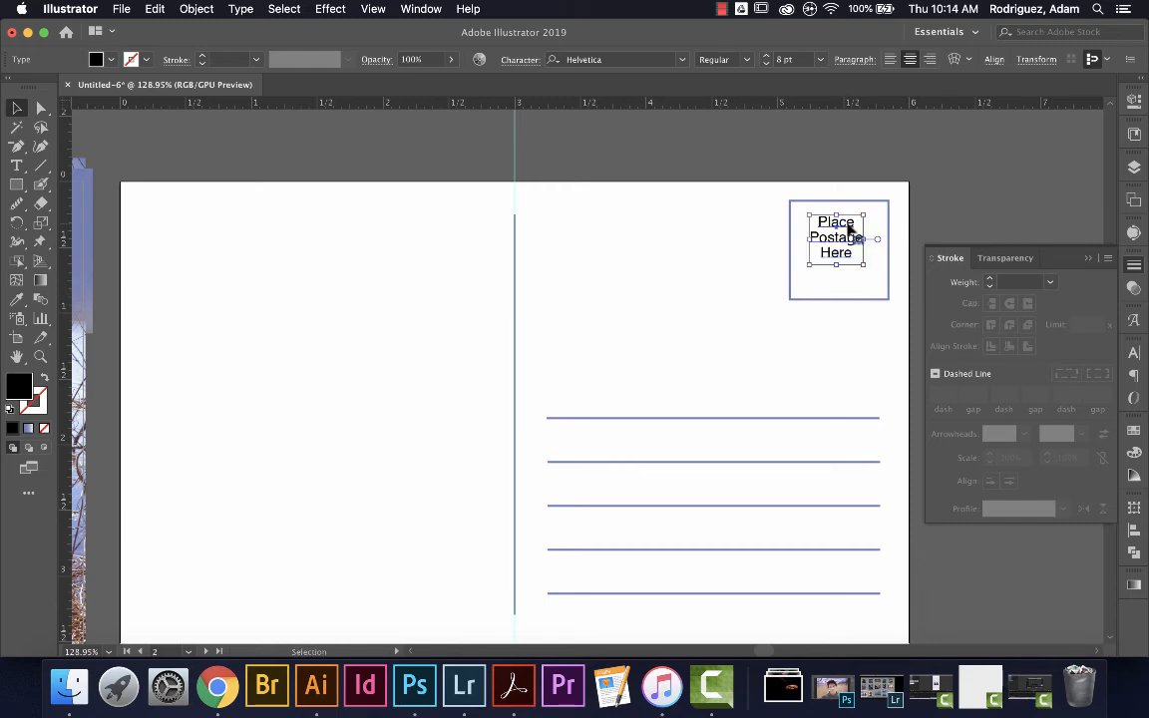
left_click(766, 57)
left_click(766, 57)
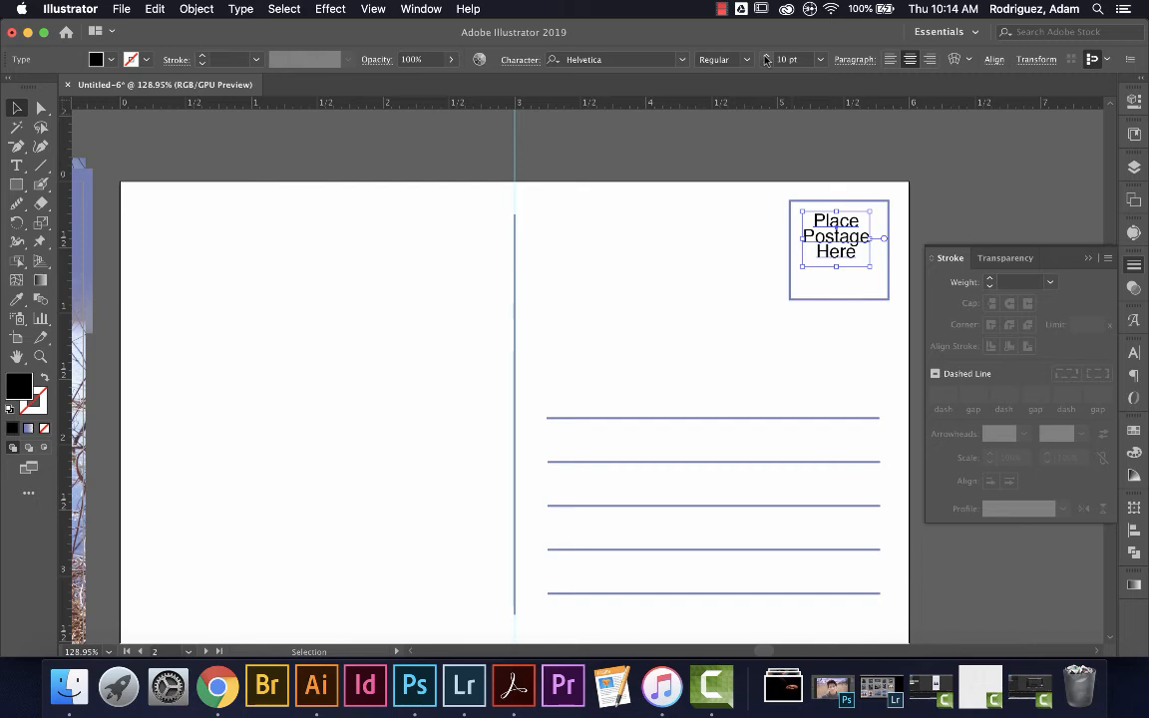
key("alt+Down")
key("alt+Down")
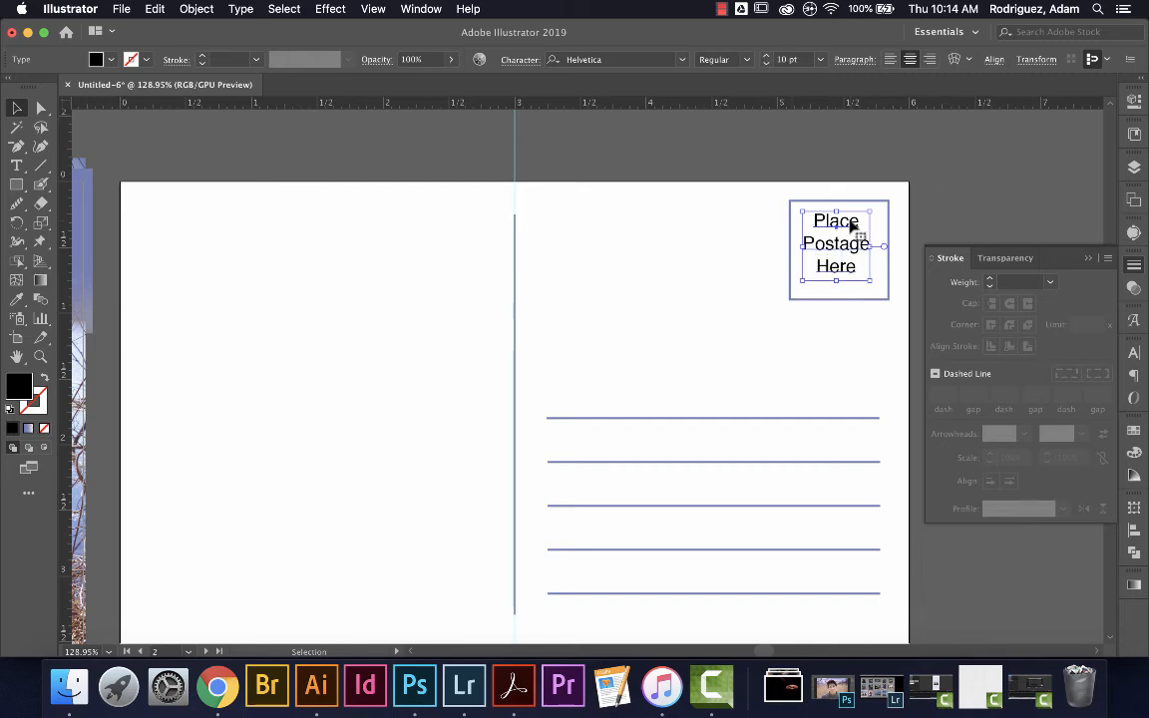
left_click_drag(851, 227, 854, 229)
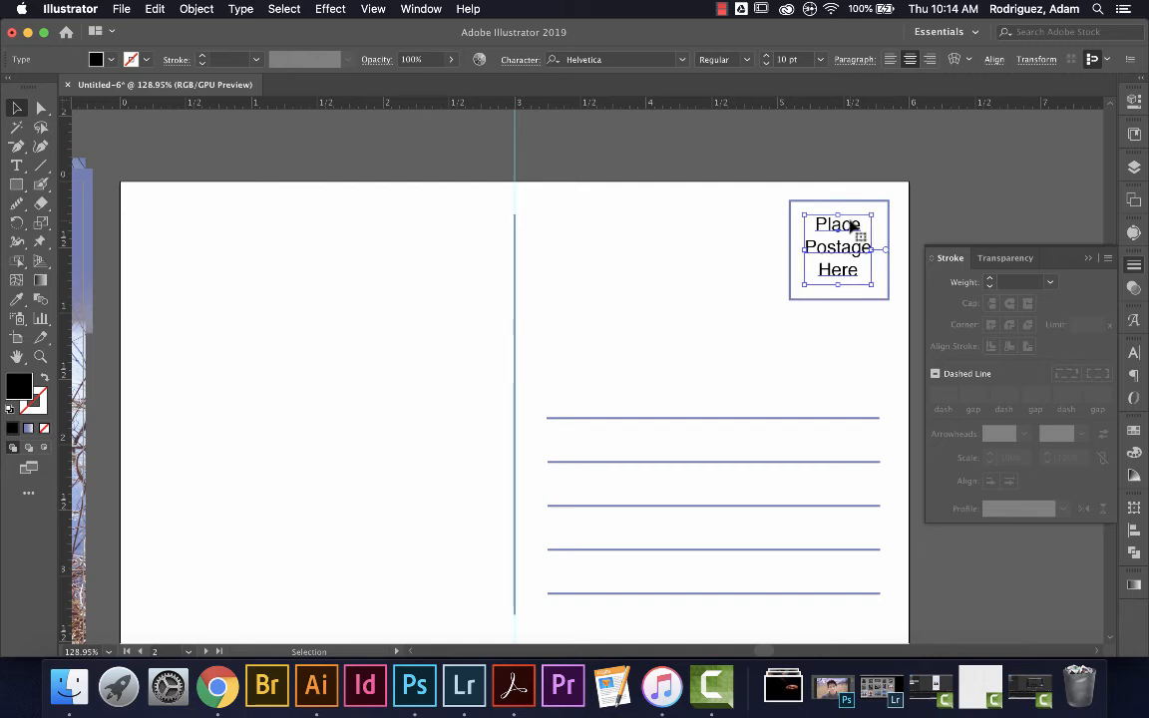
Fill all of the postage text with the purple-blue swatch that matches the box outline.
double_click(851, 227)
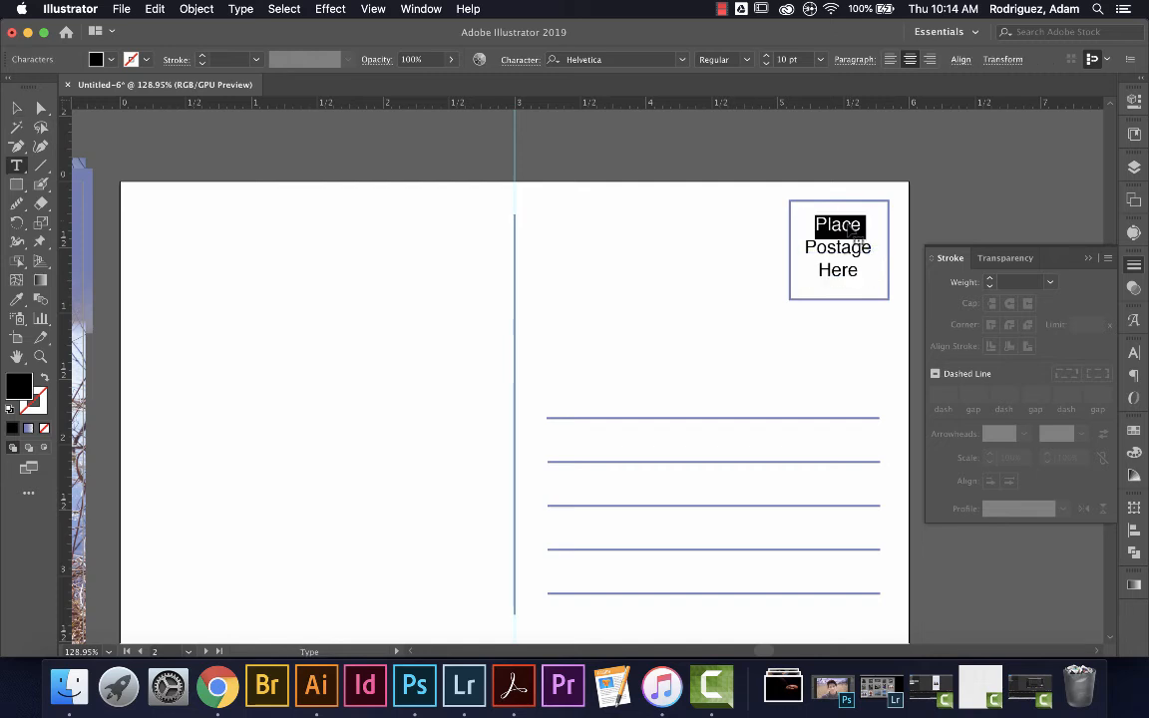
key("super+a")
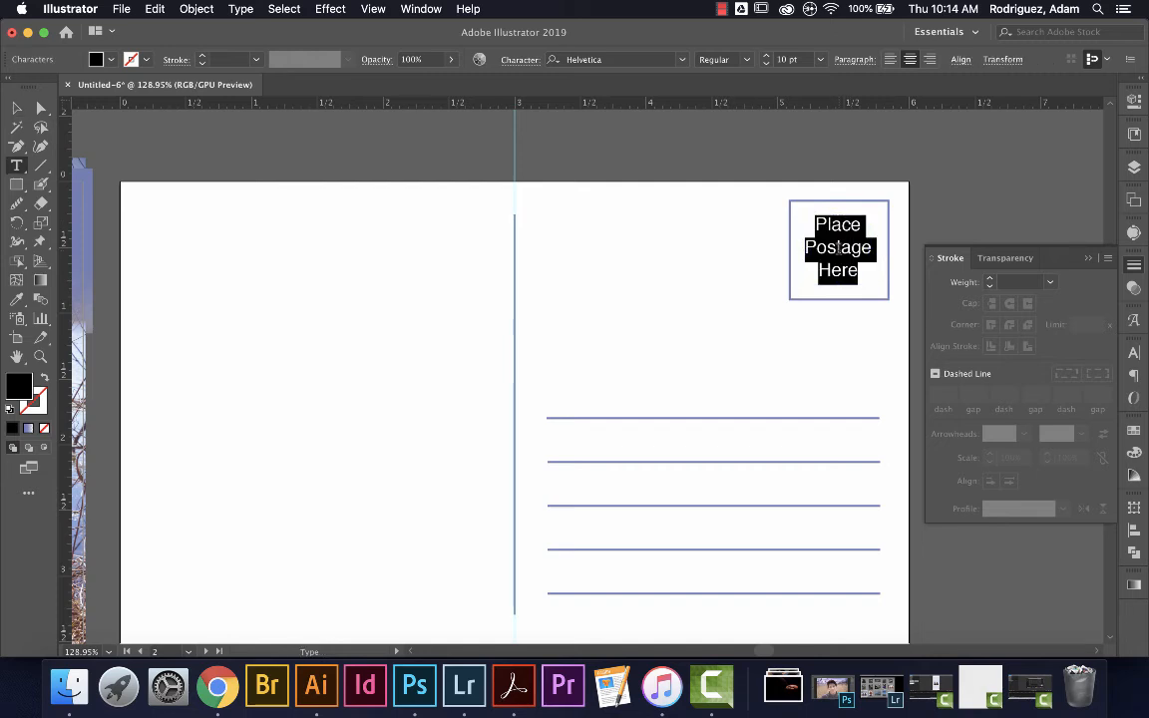
left_click(109, 61)
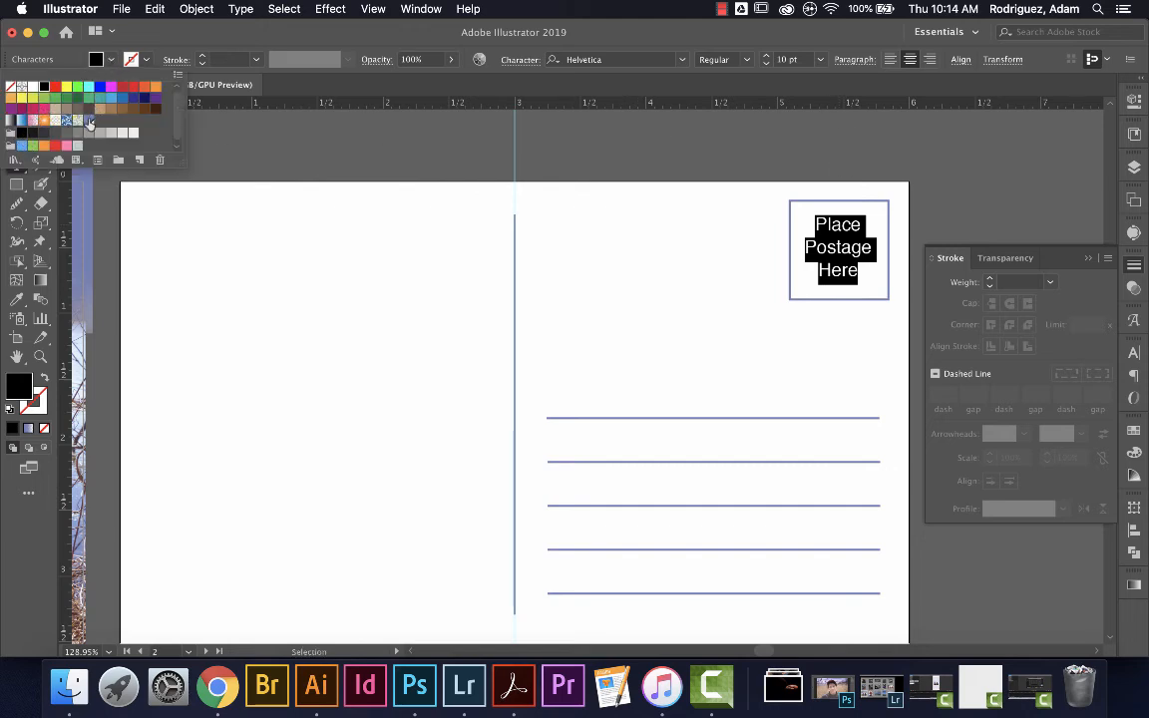
left_click(79, 120)
left_click(225, 245)
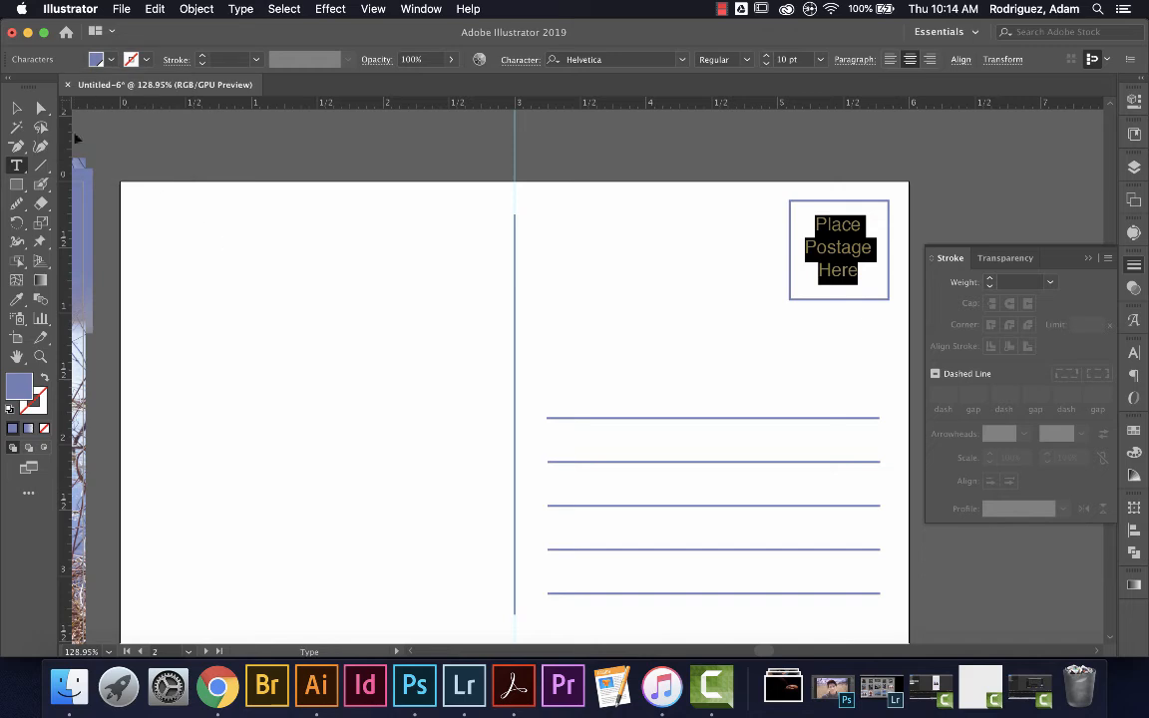
left_click(17, 108)
left_click(335, 304)
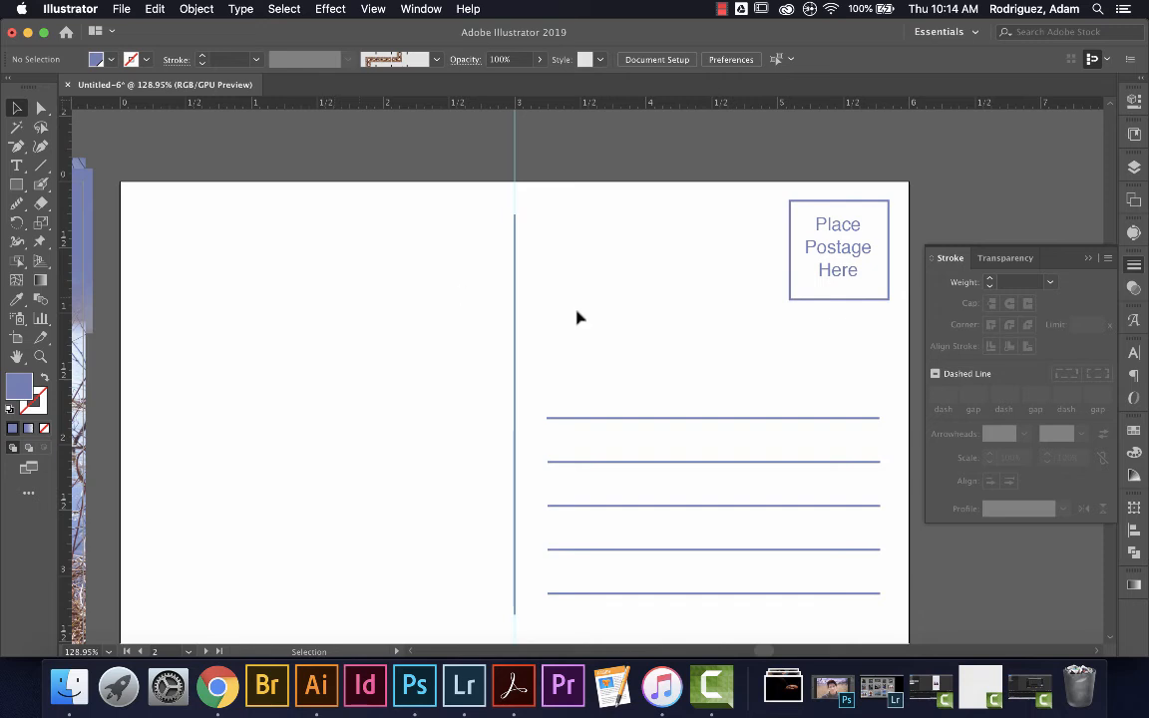
Set the postage text to All Caps.
left_click(838, 232)
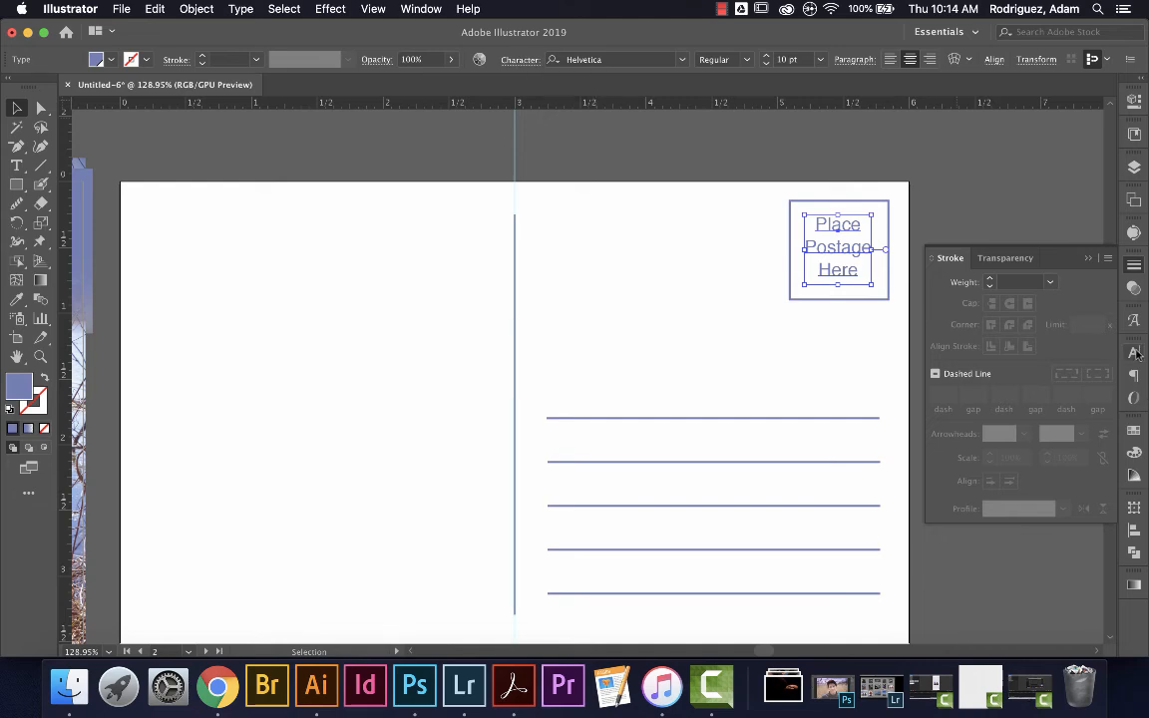
left_click(519, 61)
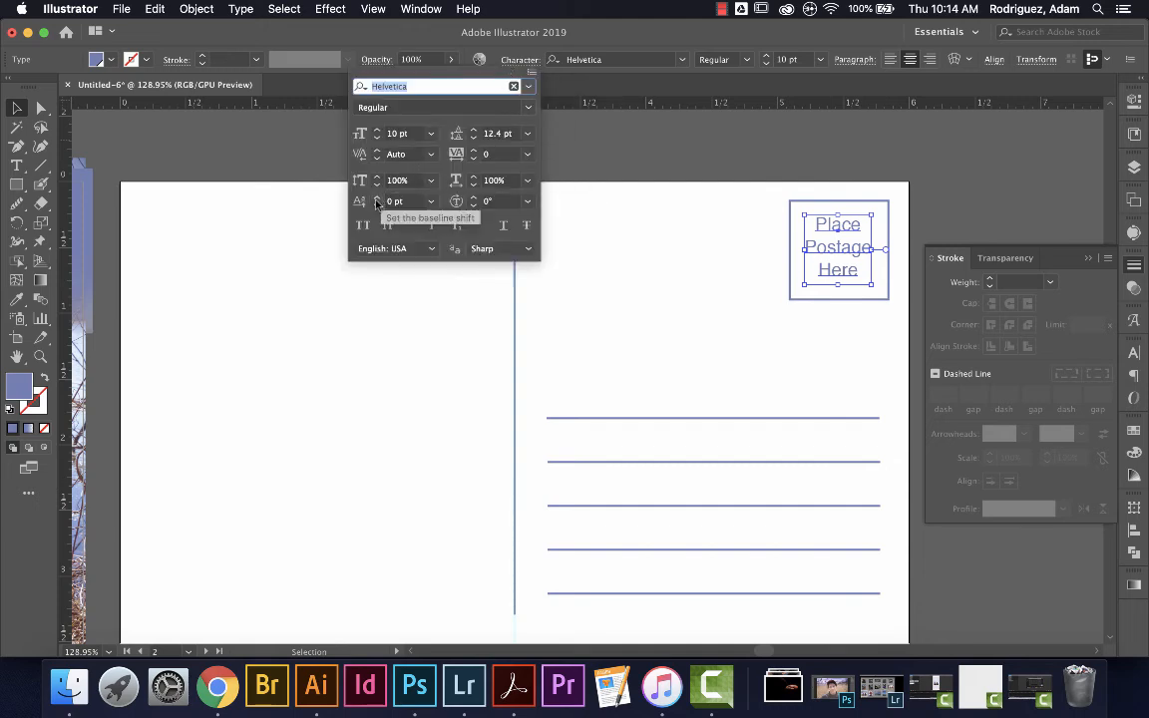
left_click(363, 227)
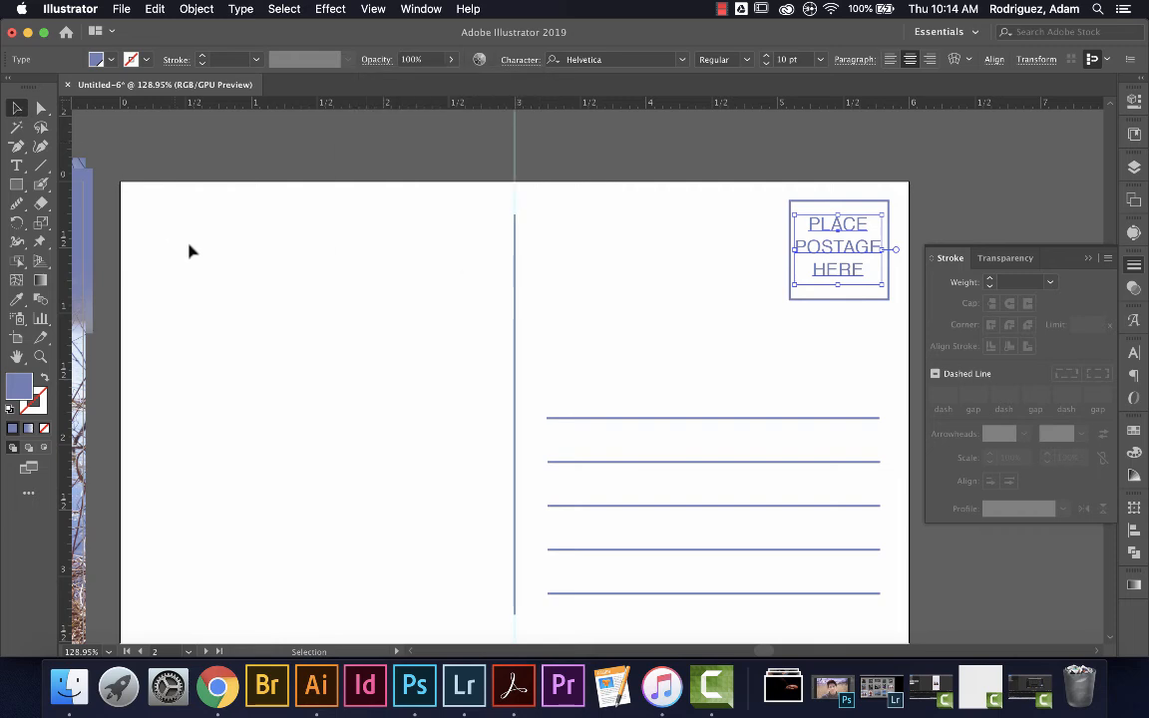
left_click(208, 270)
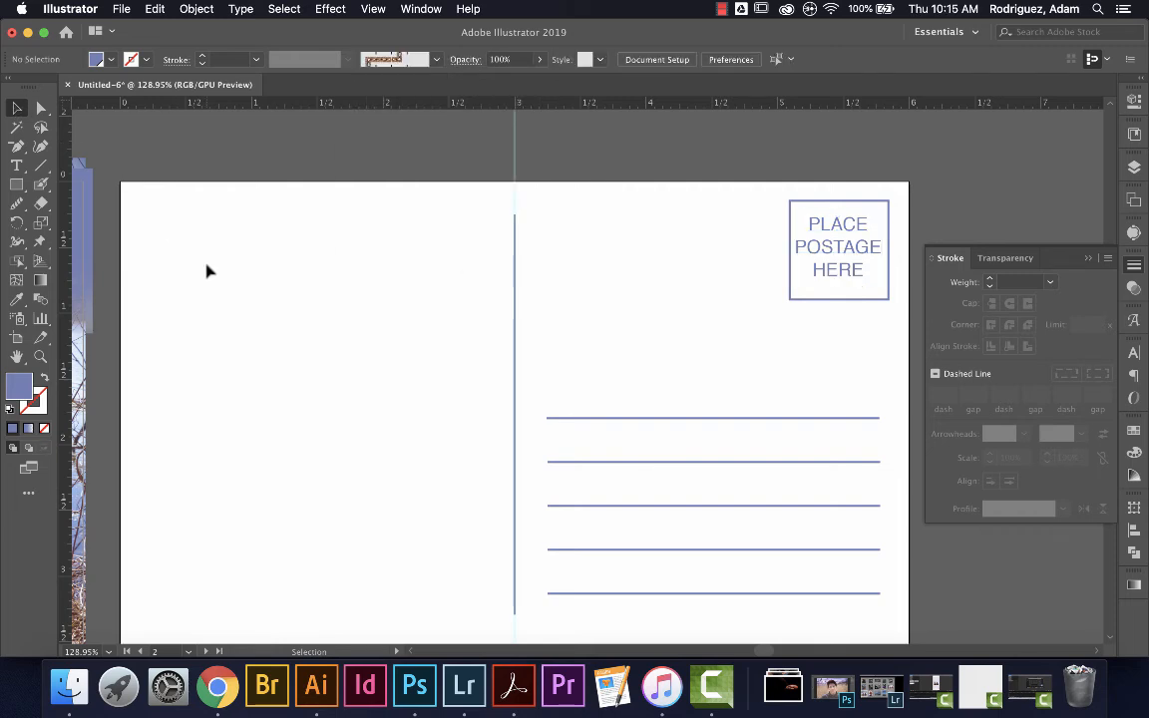
Group the white BF logo on the postcard front with its small tagline text.
key("super+0")
key("super+minus")
key("super+minus")
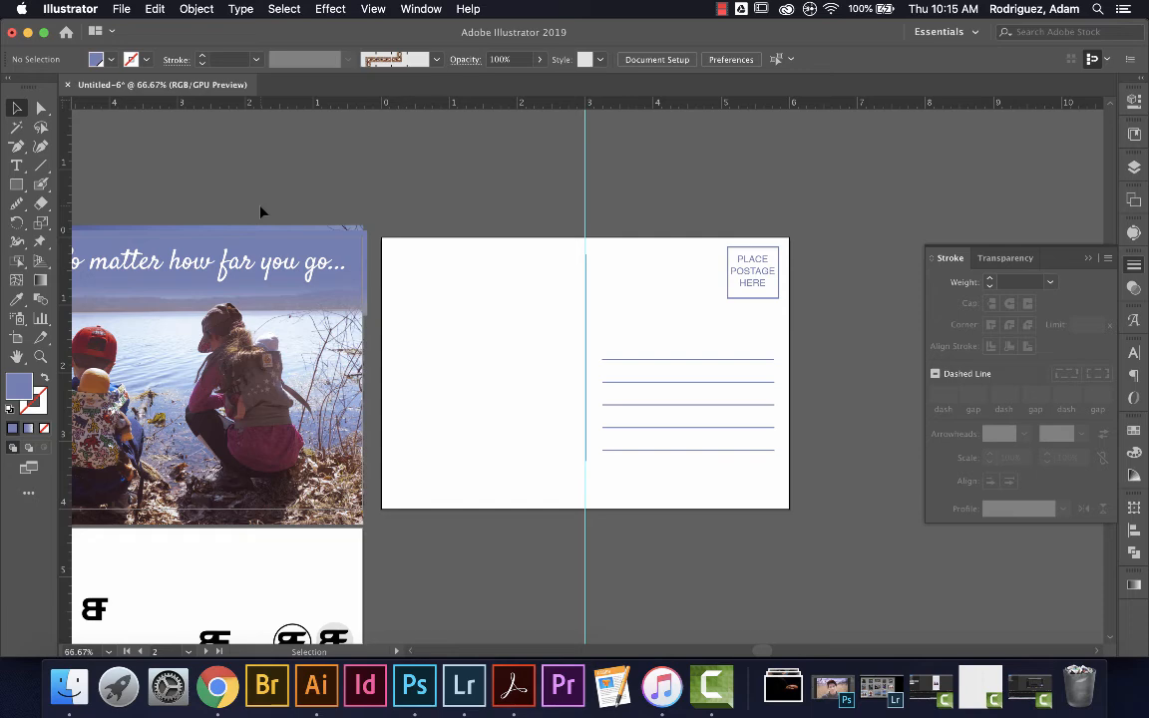
scroll(685, 220, "left", 5)
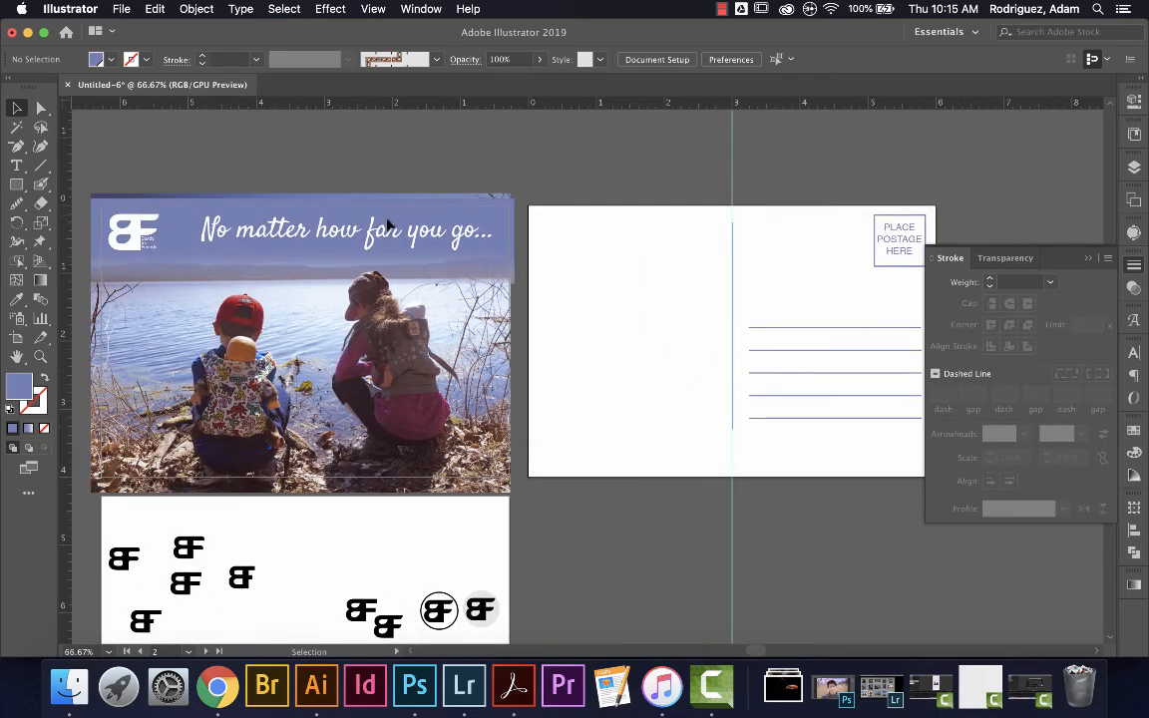
left_click(144, 239)
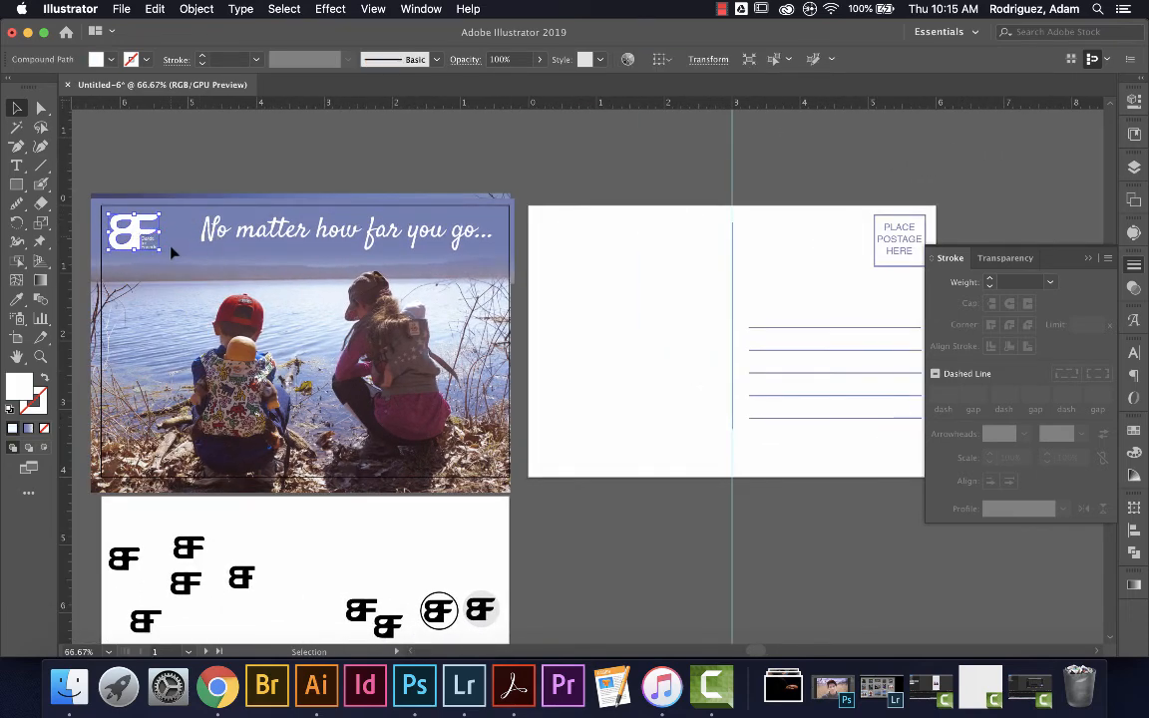
left_click(172, 262)
left_click(148, 244)
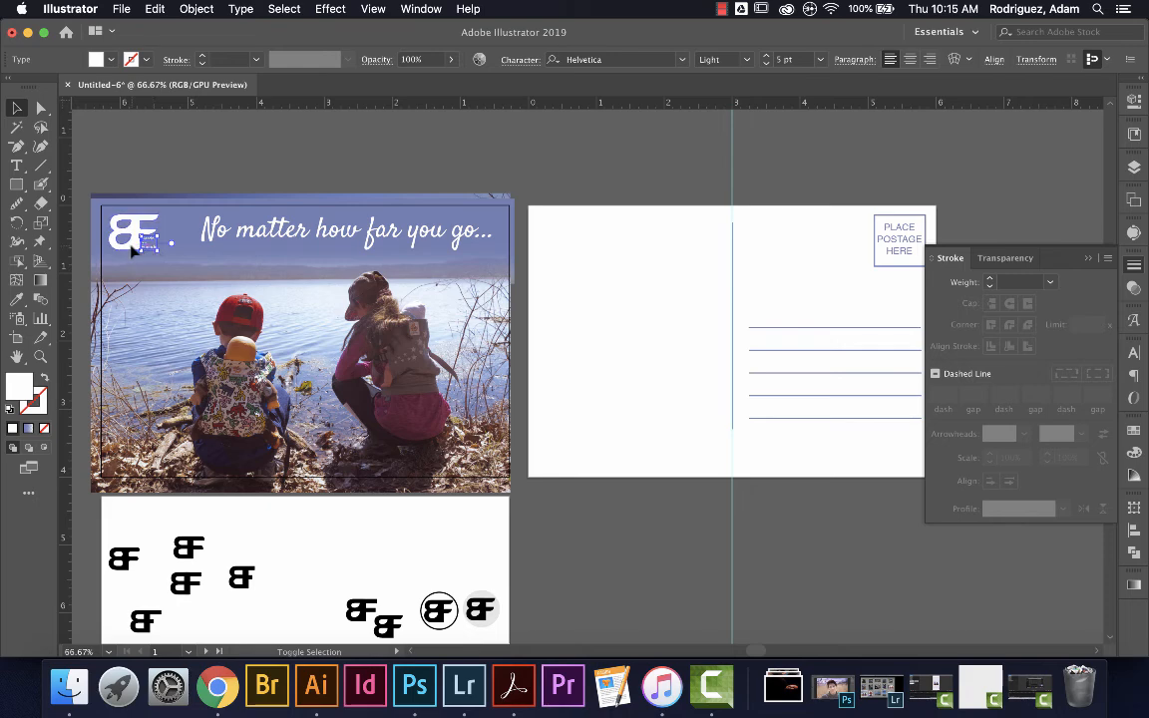
left_click(132, 251, "shift")
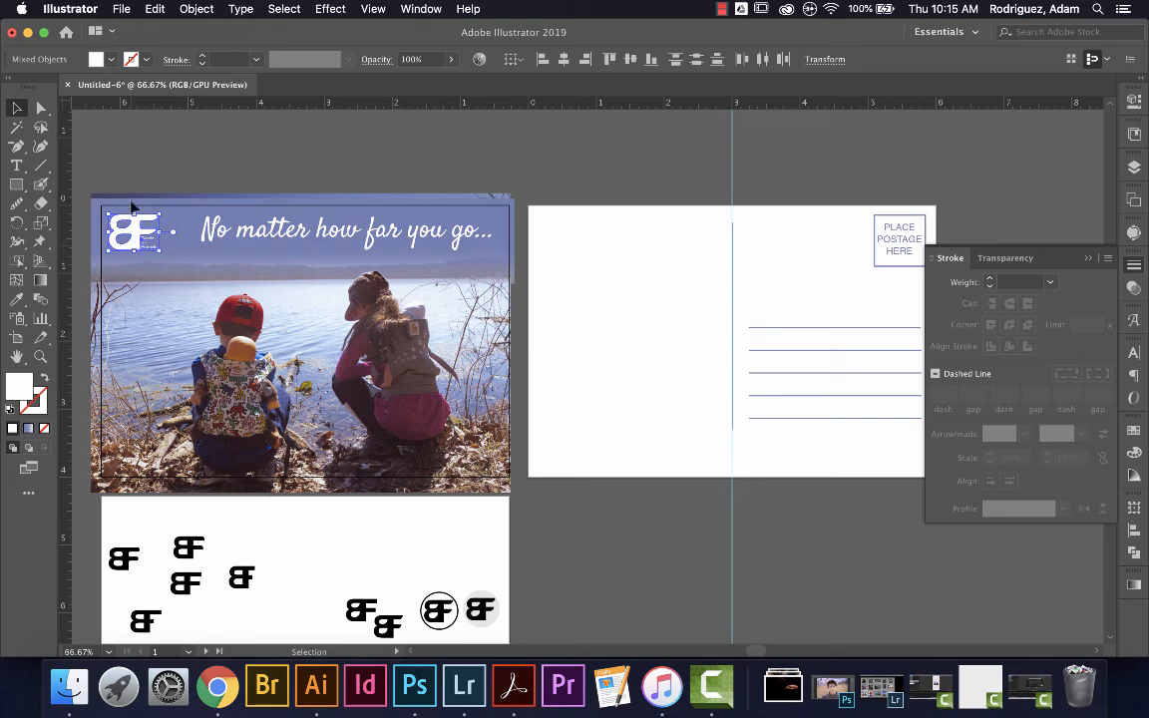
left_click(202, 10)
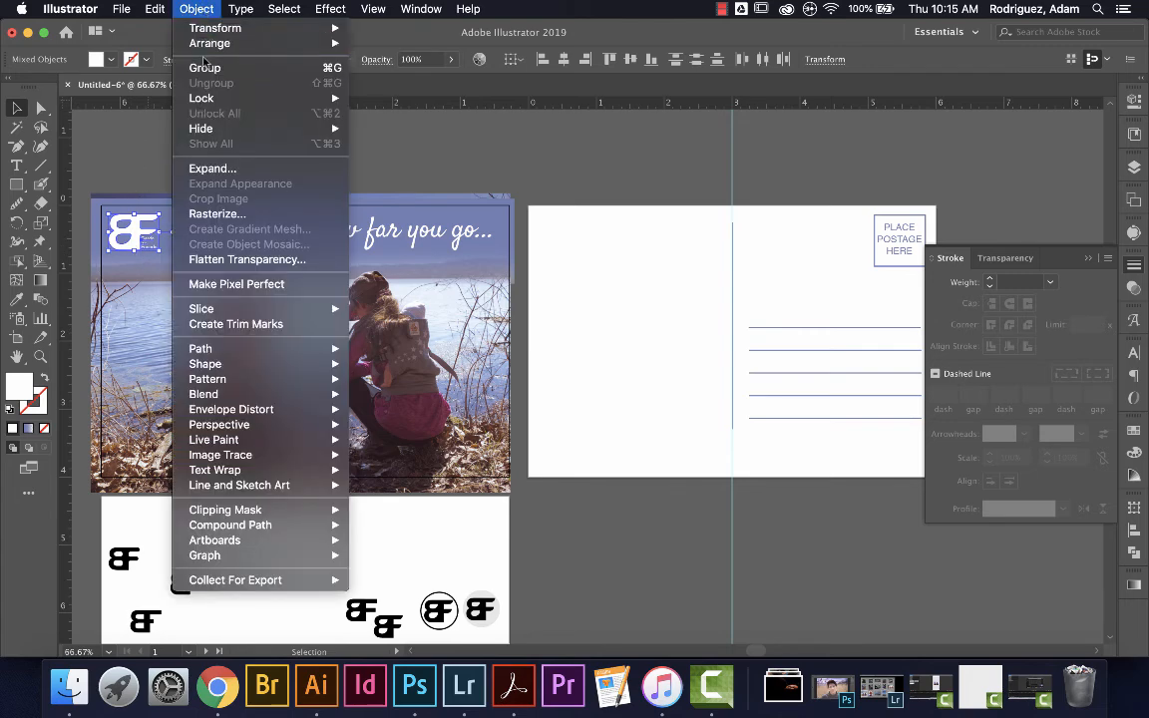
left_click(198, 10)
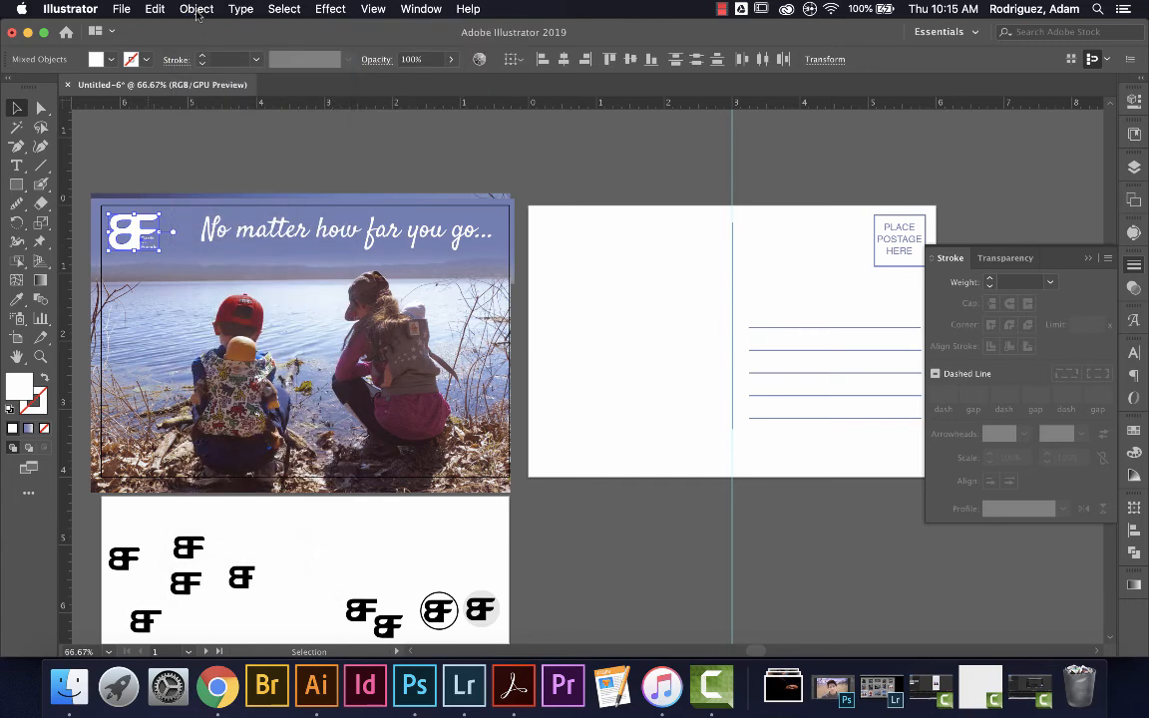
key("super+g")
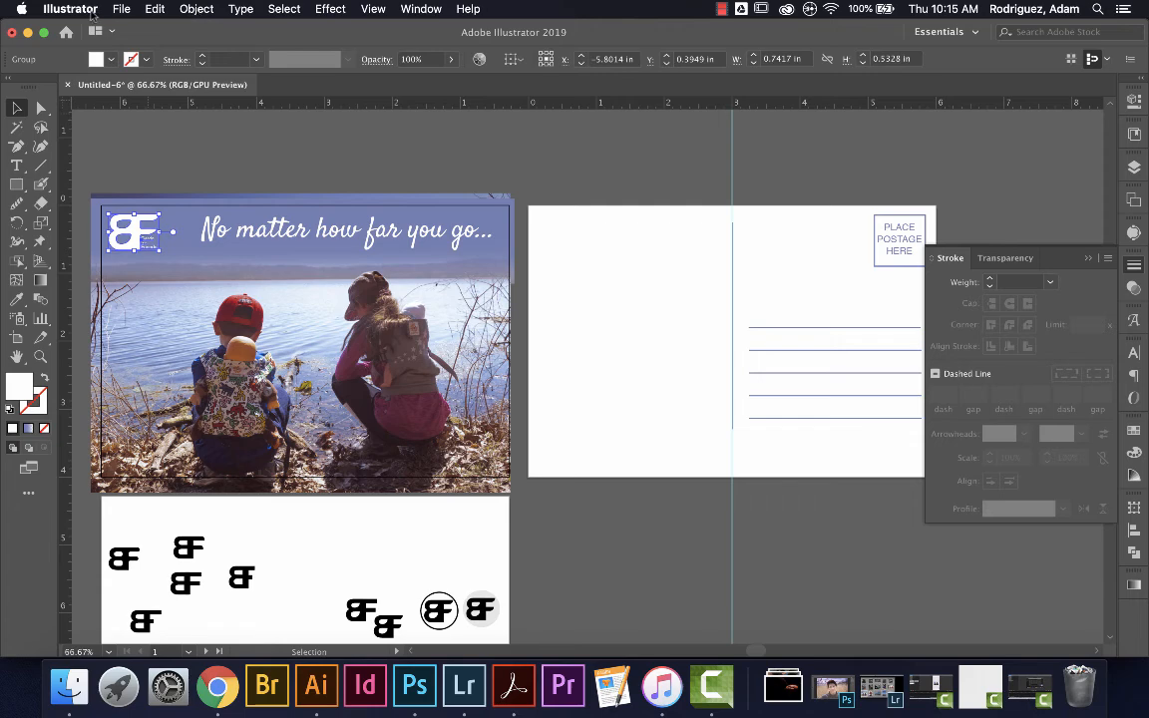
Copy the logo group to the upper-left corner of the postcard back and fill it with the purple-blue swatch.
left_click(167, 165)
left_click(146, 225)
left_click_drag(139, 245, 570, 246)
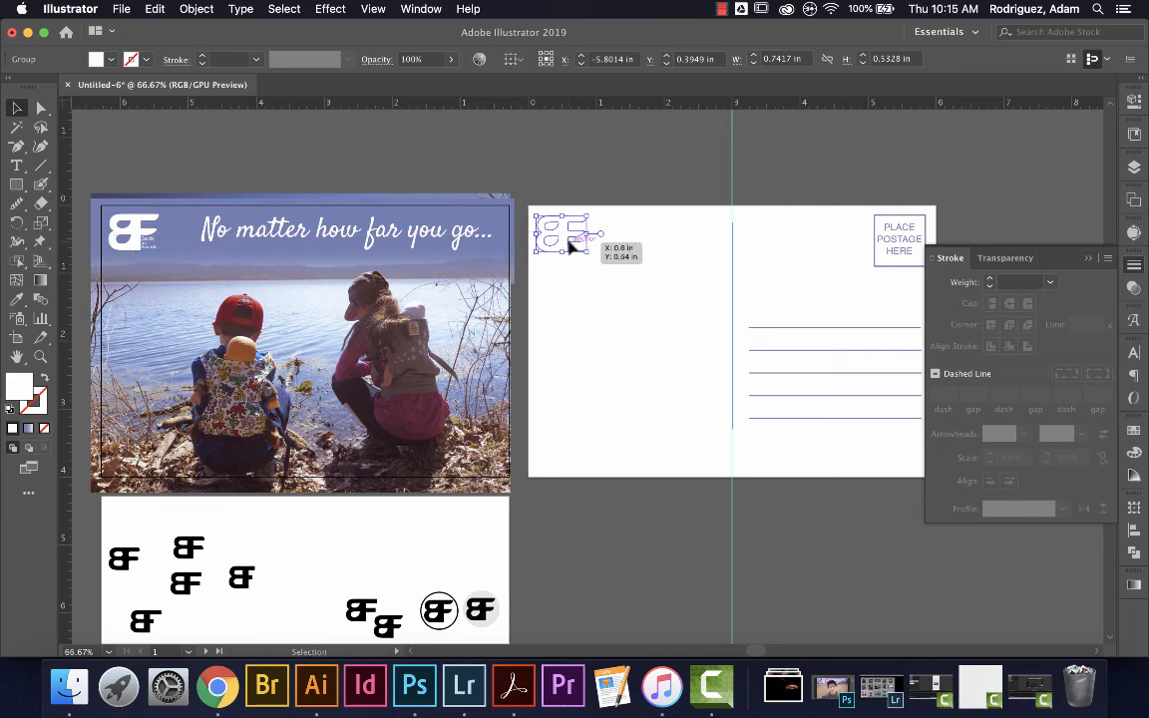
left_click(101, 58)
left_click(89, 121)
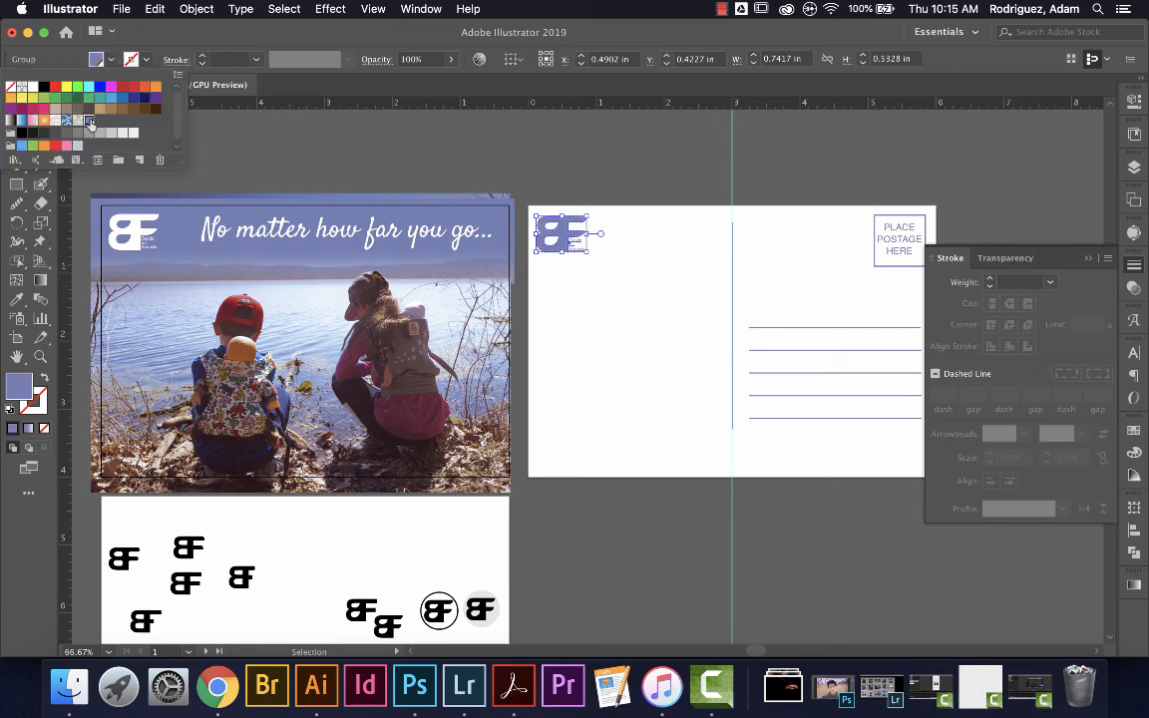
Lower the opacity of the logo on the postcard back to 48%.
left_click(451, 62)
left_click_drag(448, 79, 419, 86)
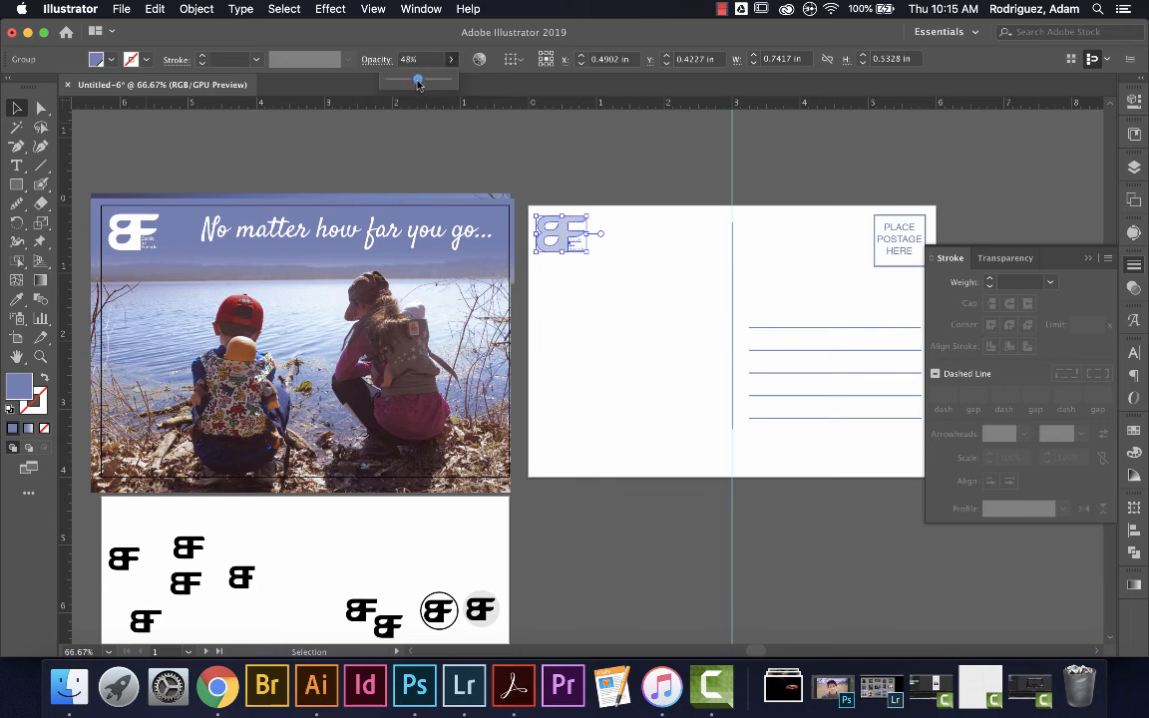
left_click(537, 147)
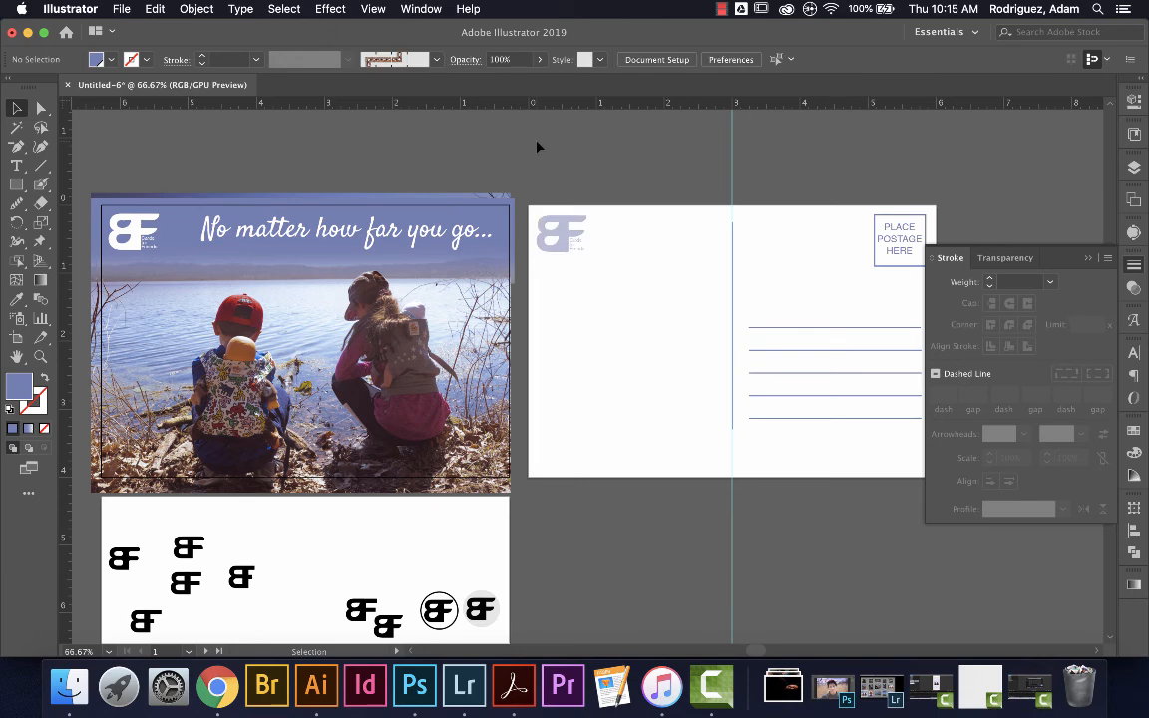
Lower the opacity of the white logo on the postcard front to 50%.
left_click(130, 245)
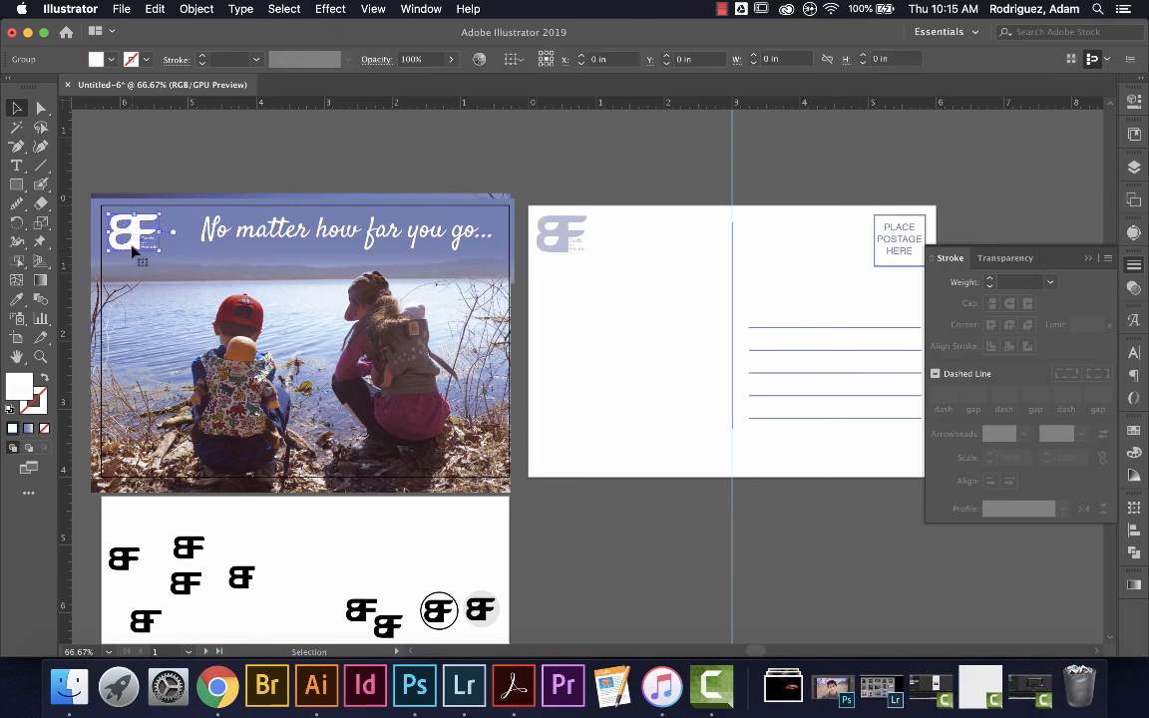
left_click(452, 60)
left_click(416, 80)
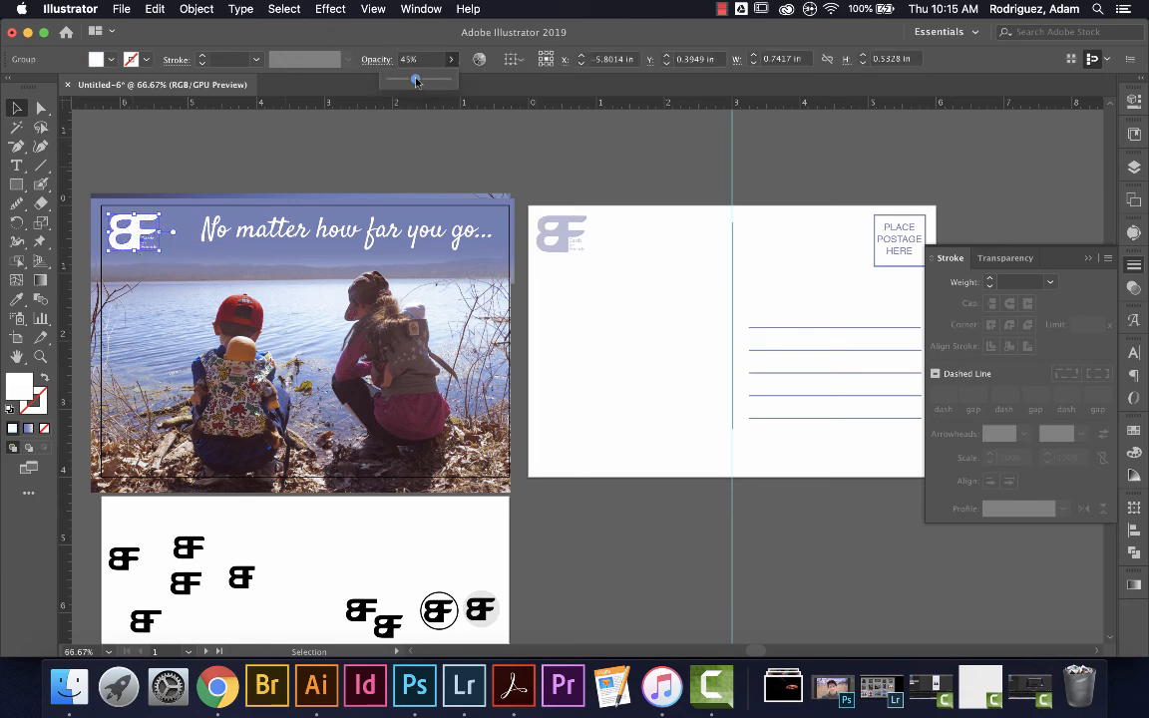
left_click_drag(417, 81, 419, 83)
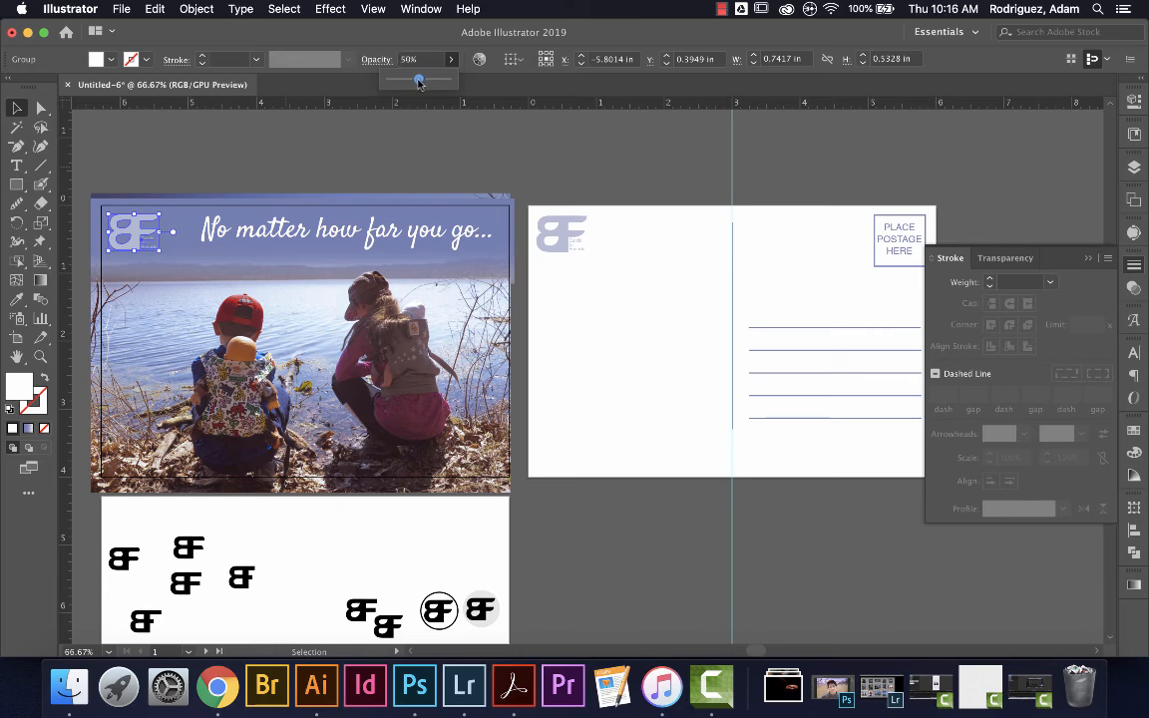
left_click(418, 175)
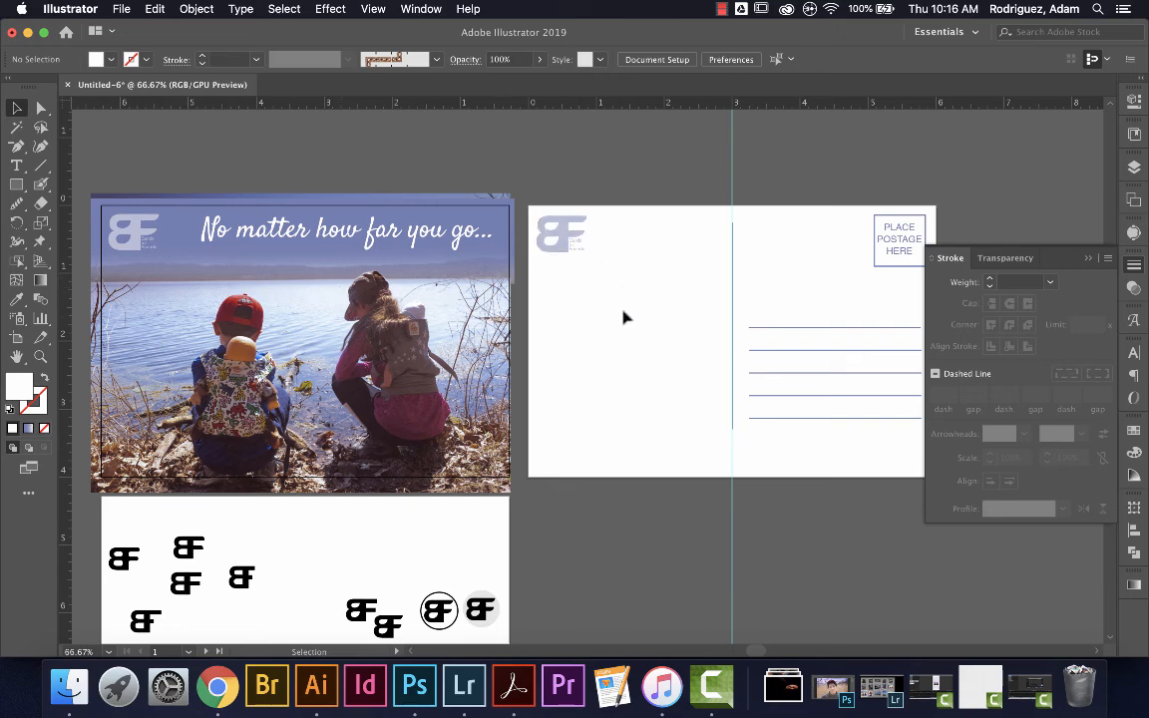
Delete all the spare black BF logo drafts from the artboard below the postcard front.
scroll(520, 552, "down", 3)
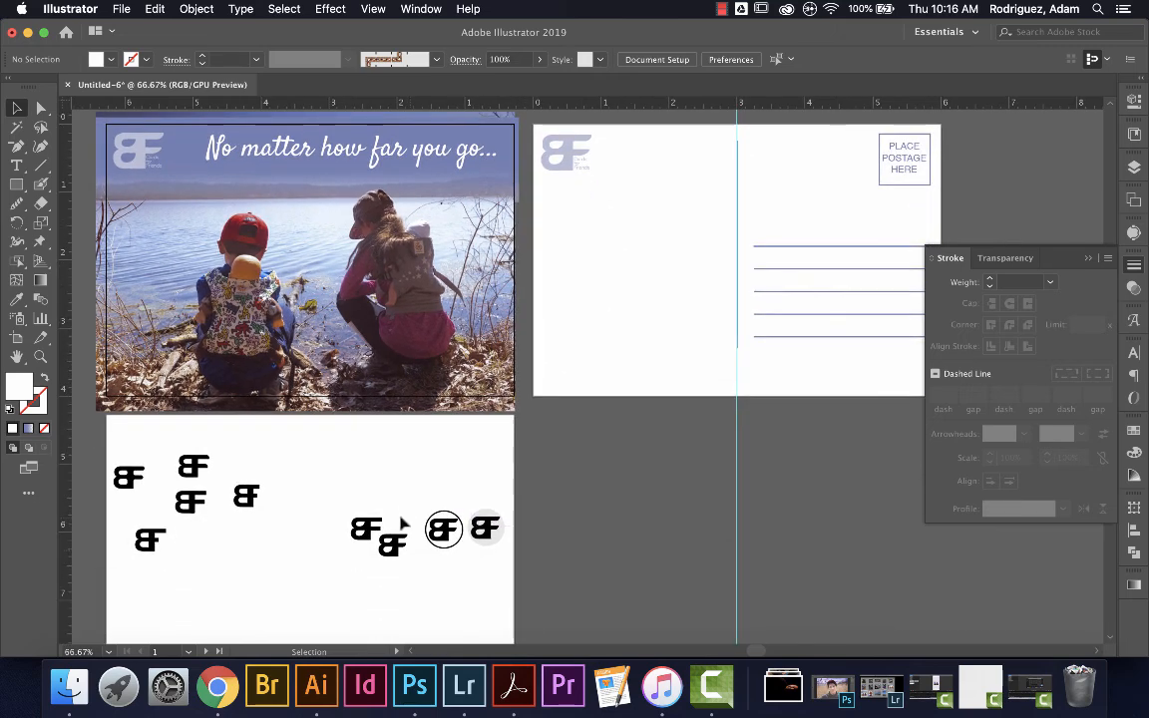
scroll(450, 488, "down", 3)
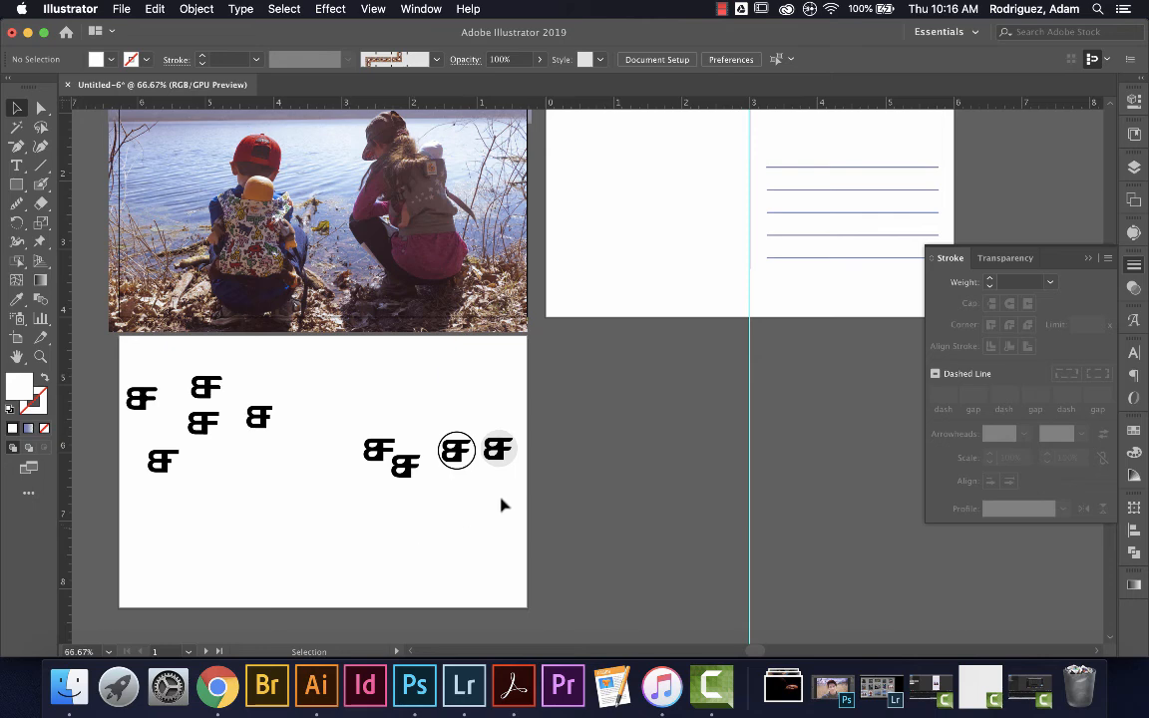
left_click_drag(420, 531, 117, 372)
left_click(1133, 167)
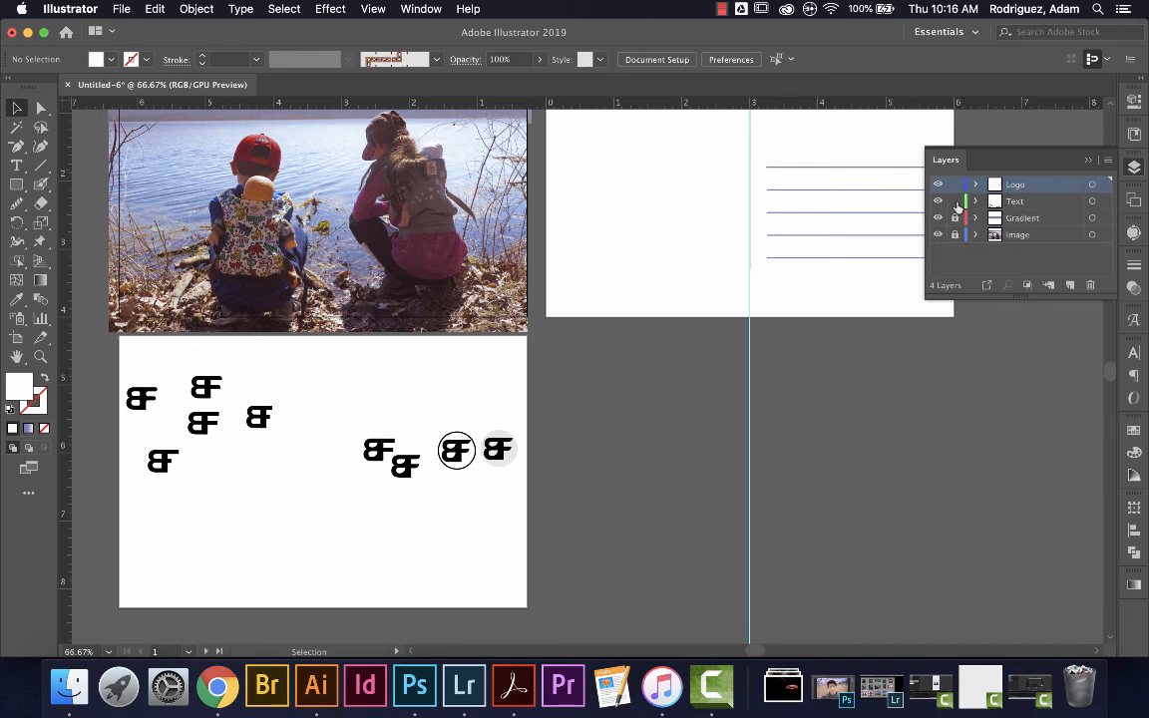
left_click_drag(643, 540, 113, 376)
key("Delete")
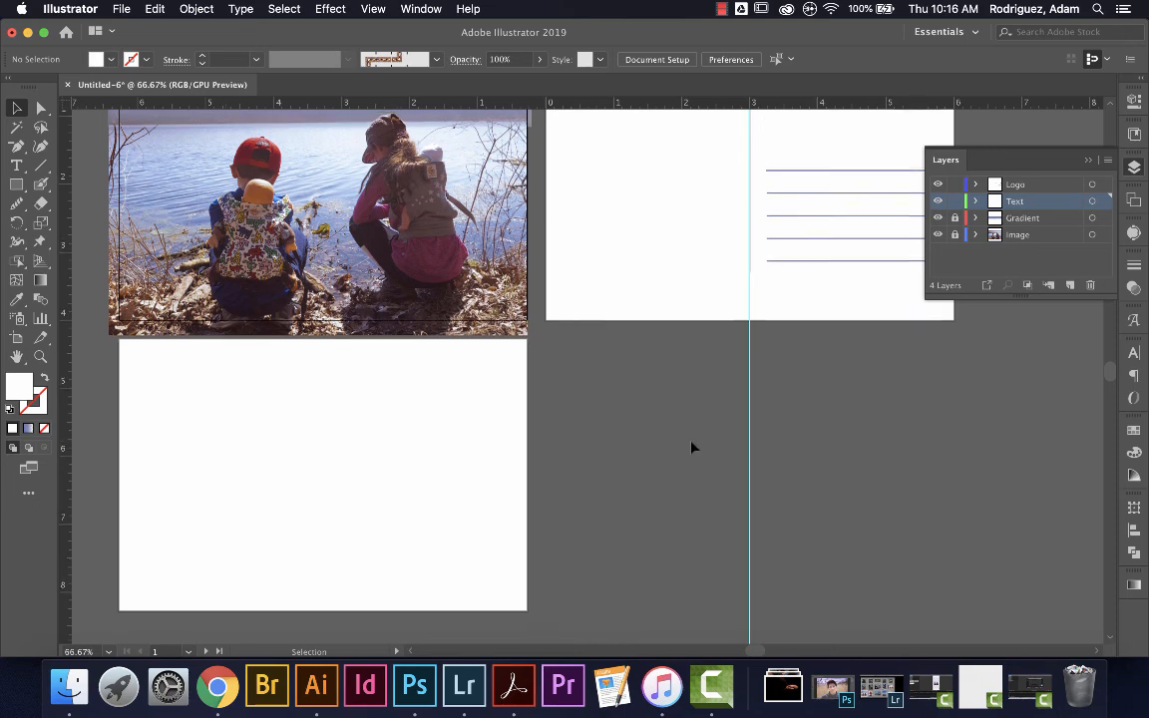
key("ctrl+z")
scroll(621, 396, "up", 2)
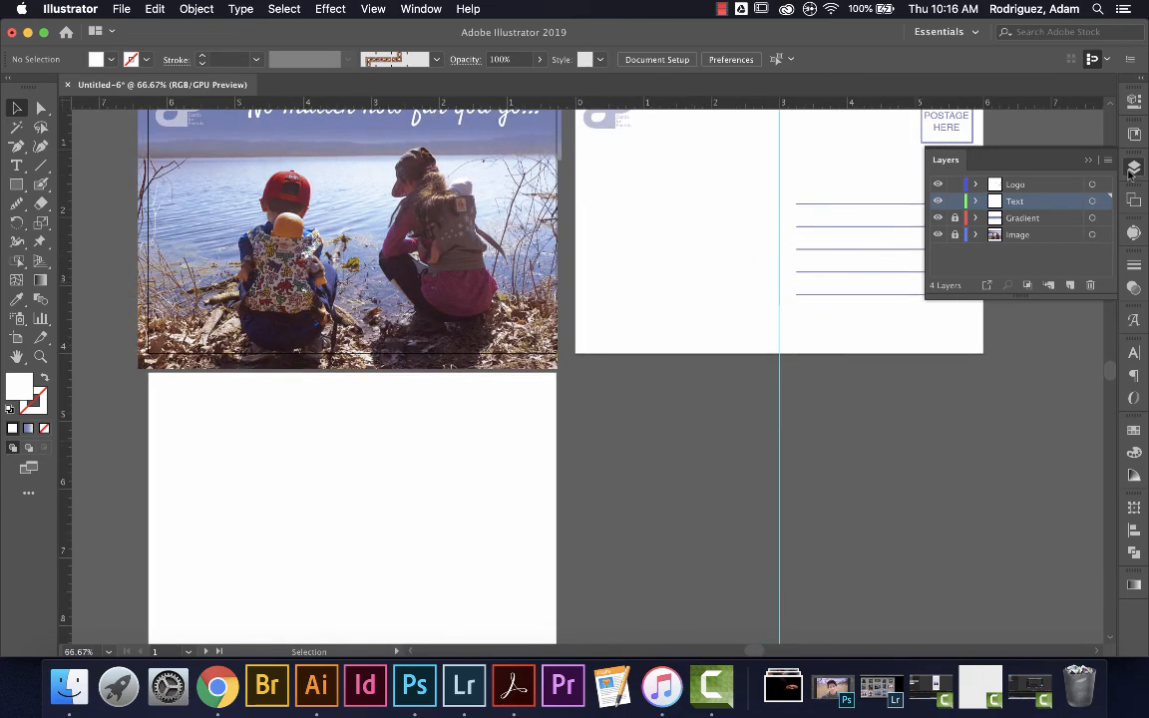
Delete the empty Artboard 3.
left_click(1133, 200)
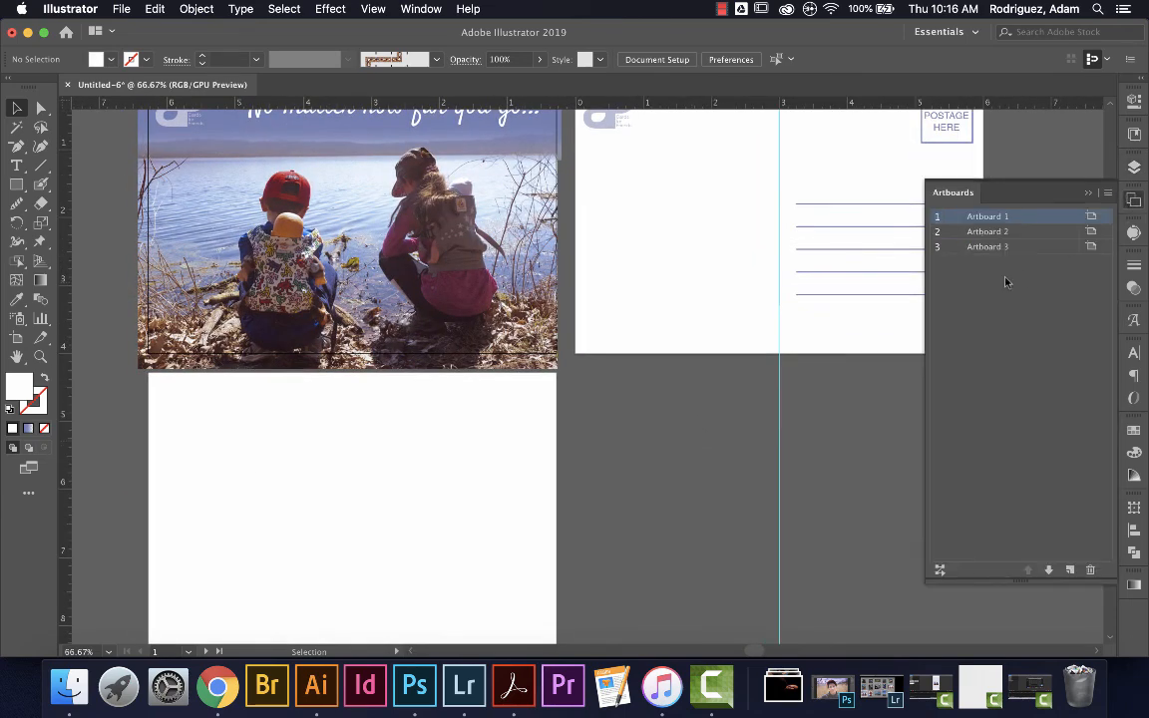
left_click(982, 246)
left_click(1091, 570)
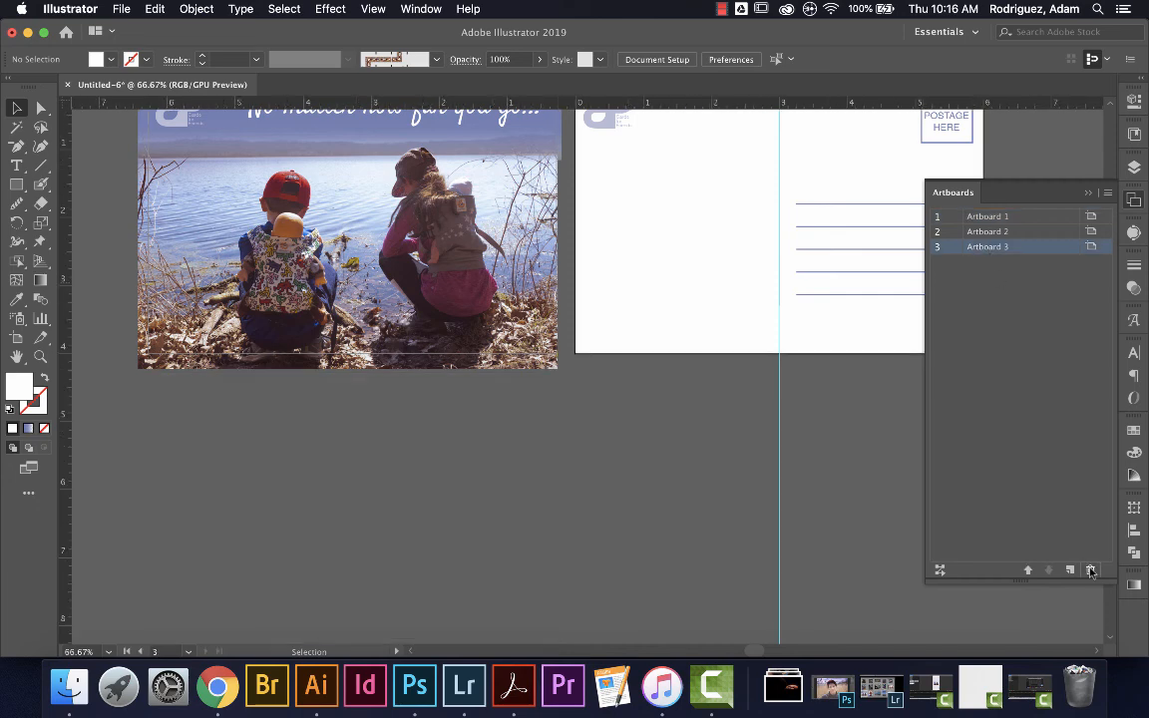
left_click(1087, 193)
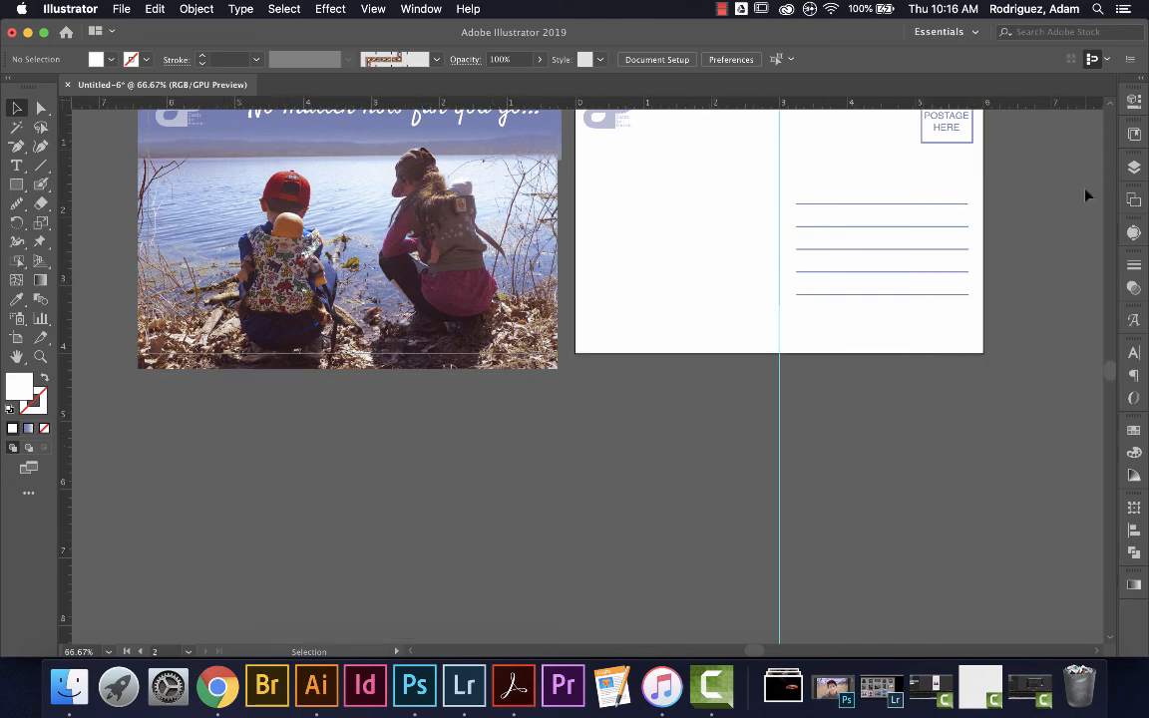
Toggle the Logo layer's visibility off and back on to check which objects it holds.
scroll(1028, 248, "up", 3)
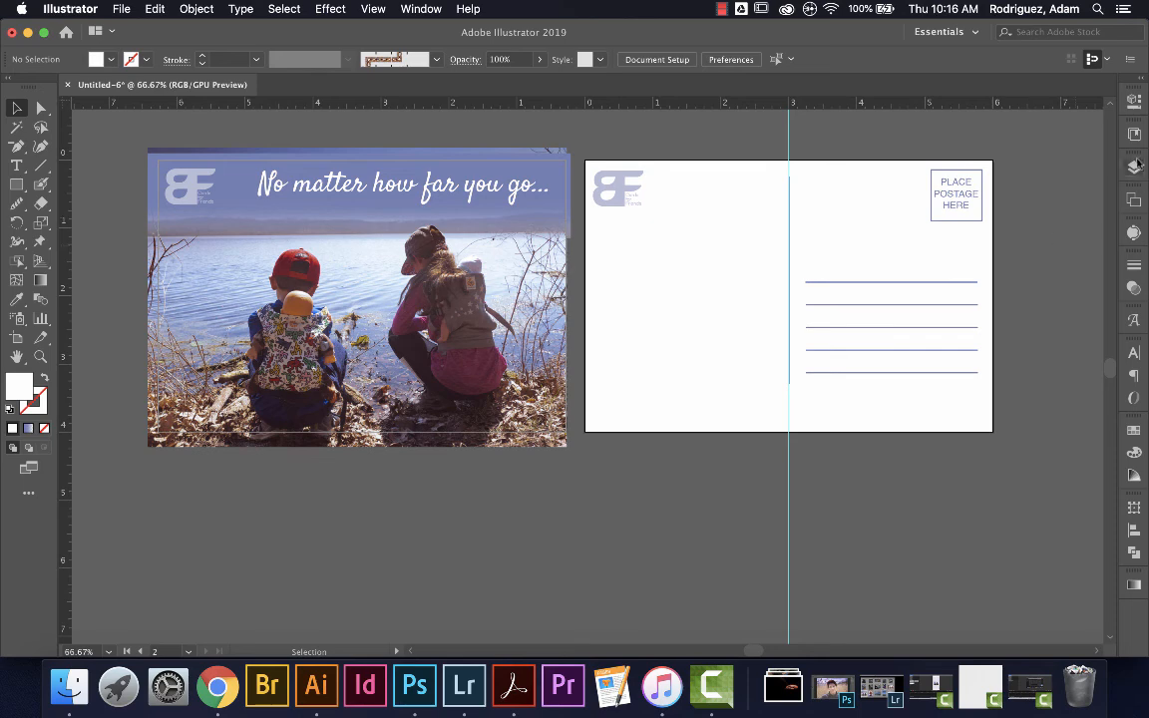
left_click(1135, 165)
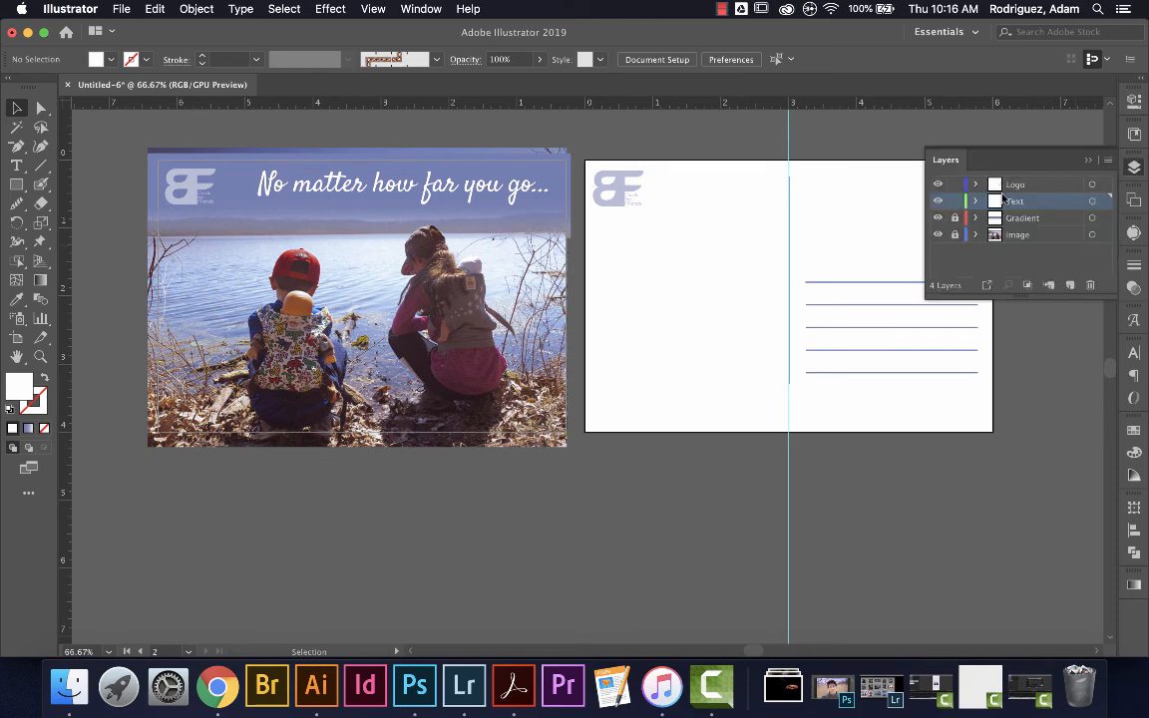
left_click(938, 185)
left_click(937, 186)
left_click(937, 185)
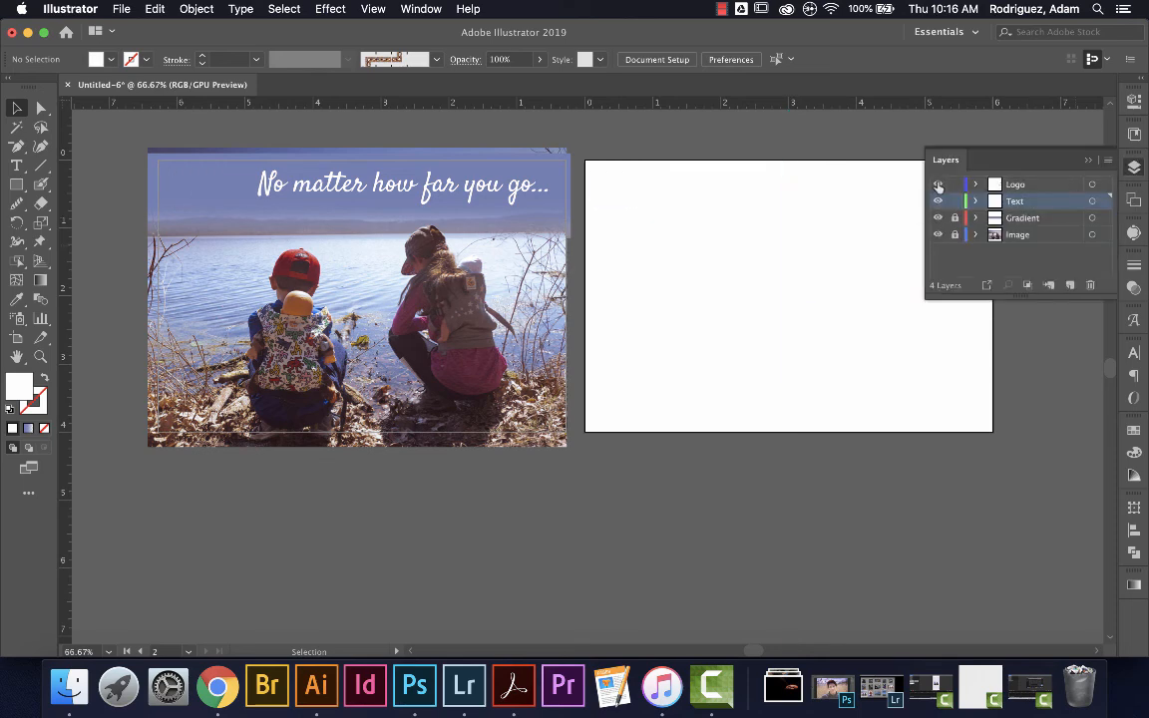
left_click(937, 185)
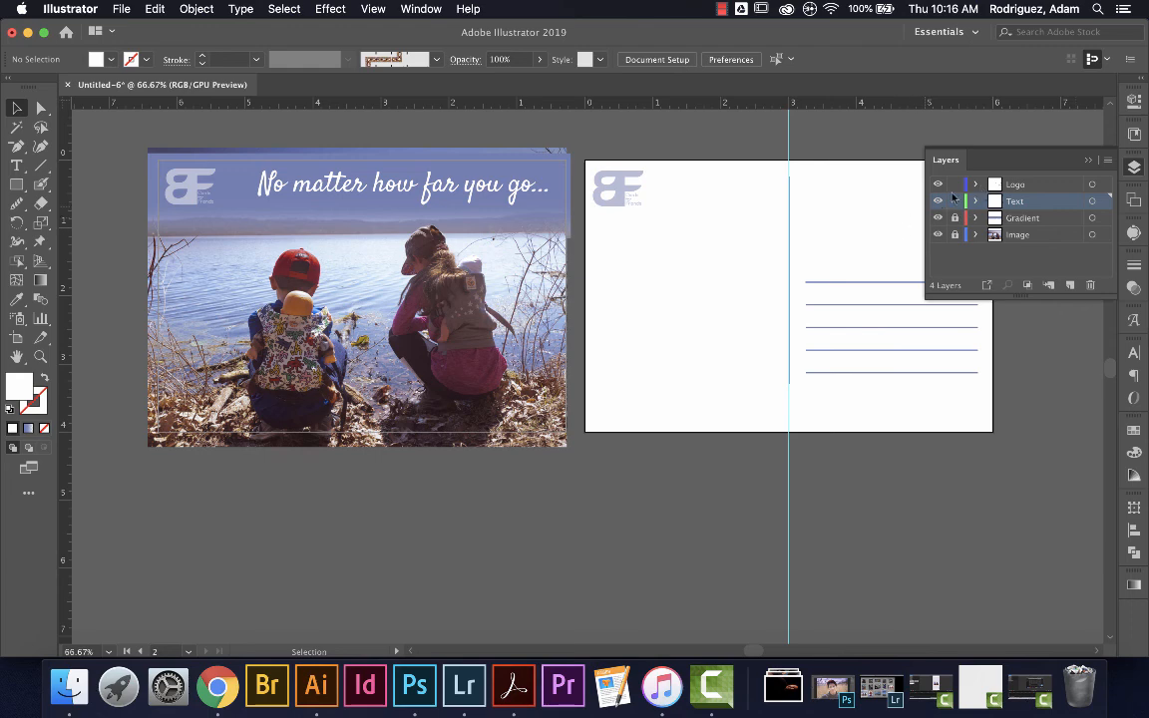
Lock the Text layer and create a new layer named Back above it.
left_click(955, 200)
key("super+l")
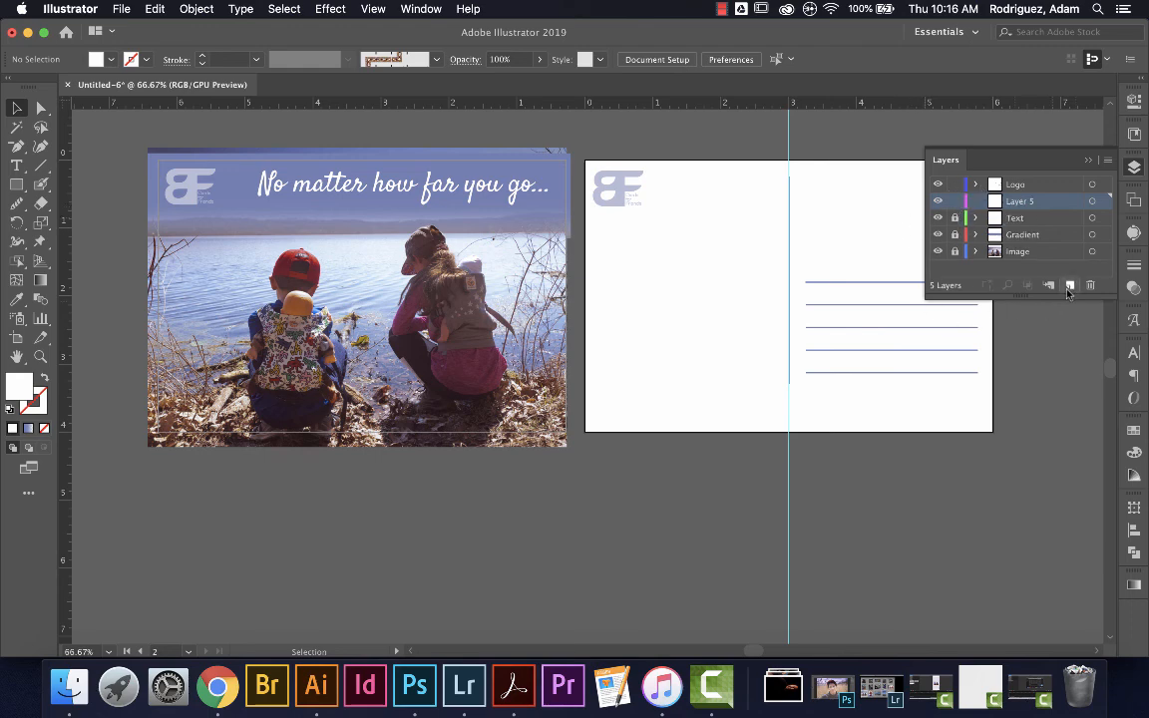
double_click(1018, 202)
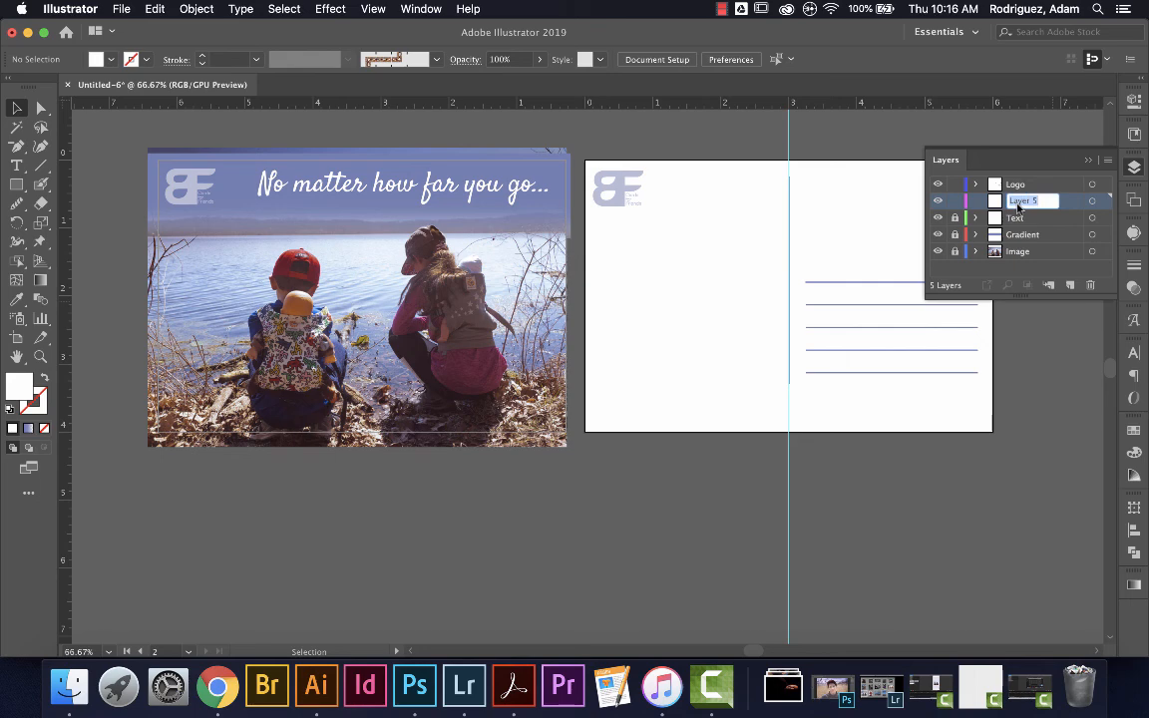
type("Back")
key("Return")
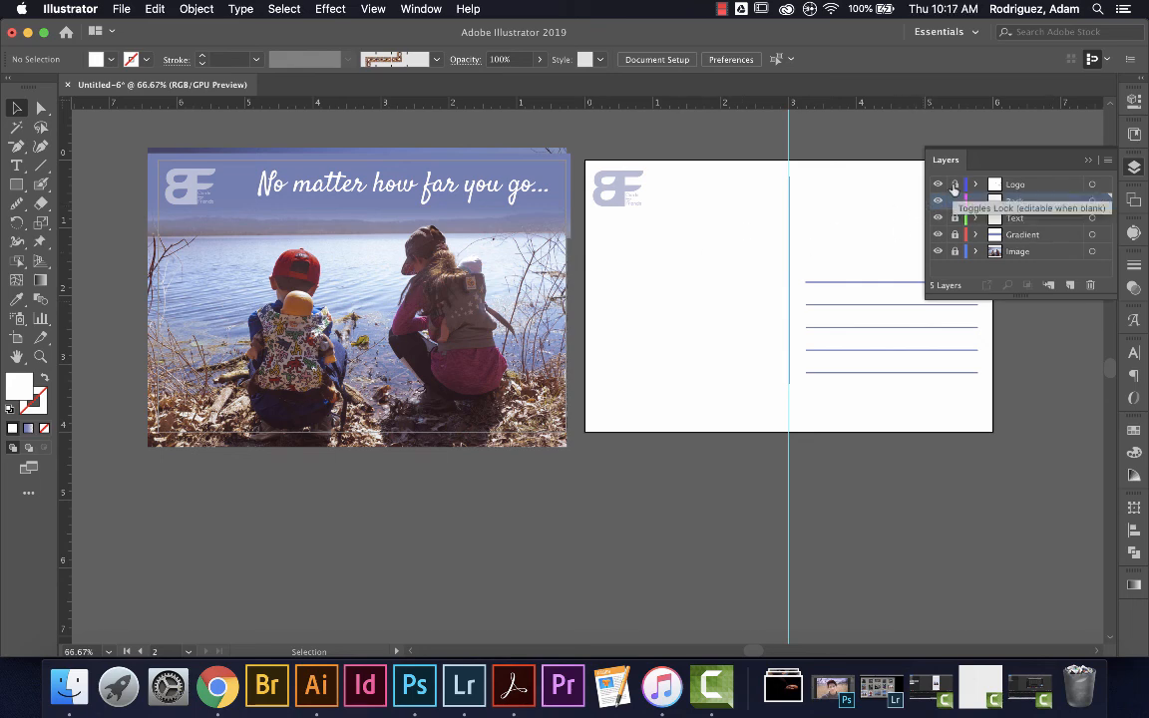
Move the postage box, its text, the divider and the address lines from the Logo layer to the Back layer.
left_click(937, 185)
left_click(936, 185)
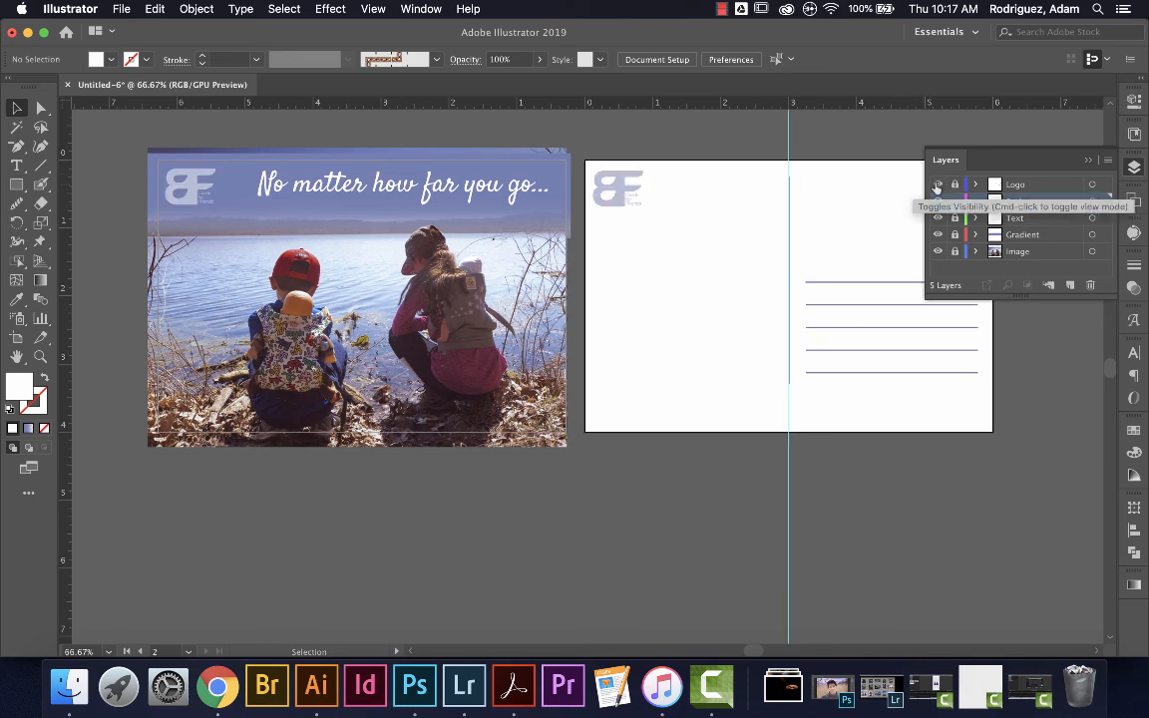
left_click(1087, 160)
left_click_drag(722, 147, 1018, 441)
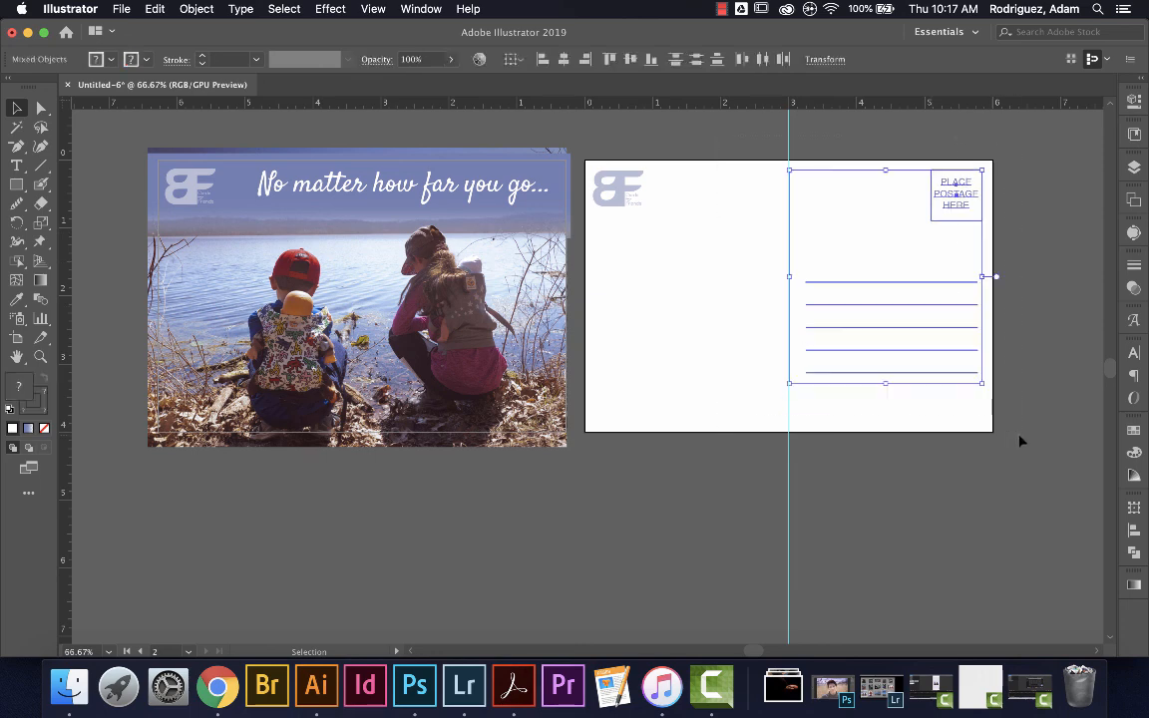
left_click(1134, 166)
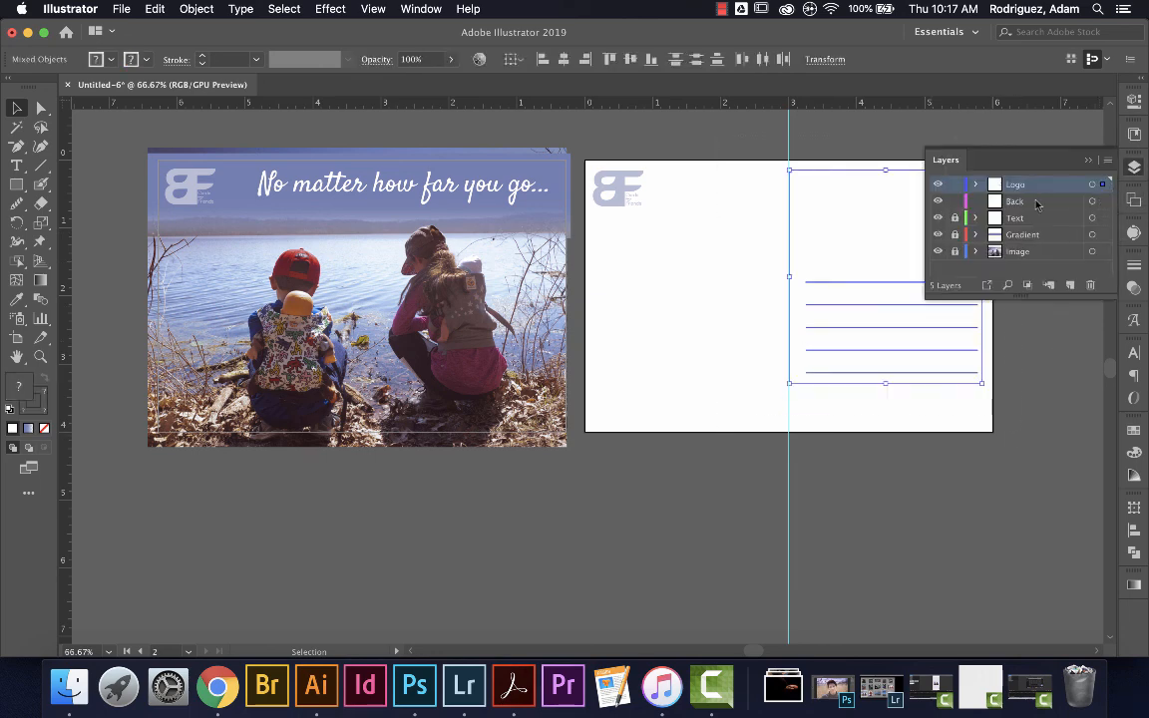
left_click_drag(1103, 187, 1104, 202)
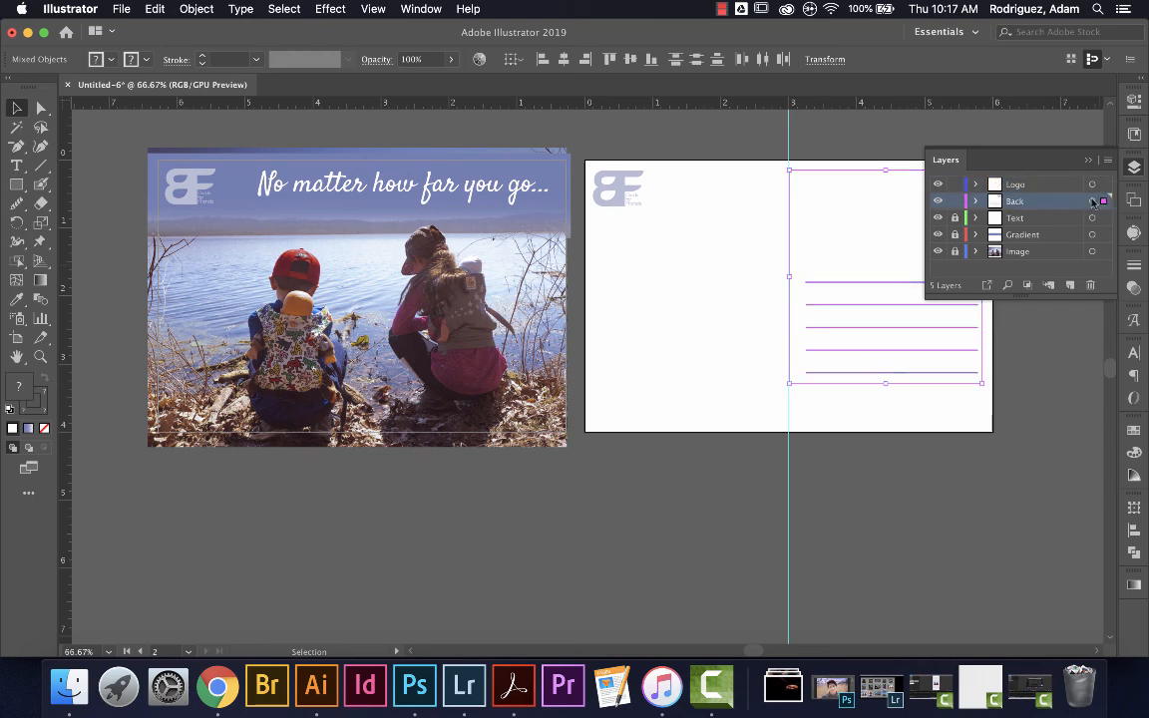
Toggle the visibility of the Back and Logo layers to check their contents, and lock both layers.
left_click(936, 202)
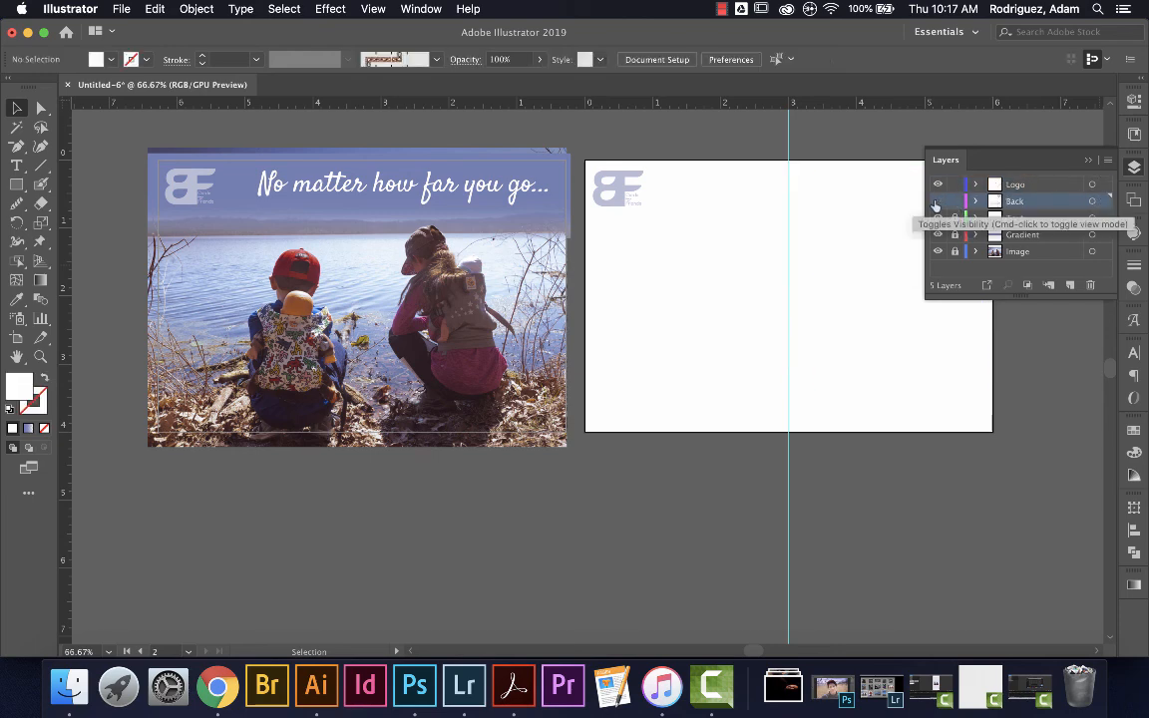
left_click(936, 202)
left_click(955, 201)
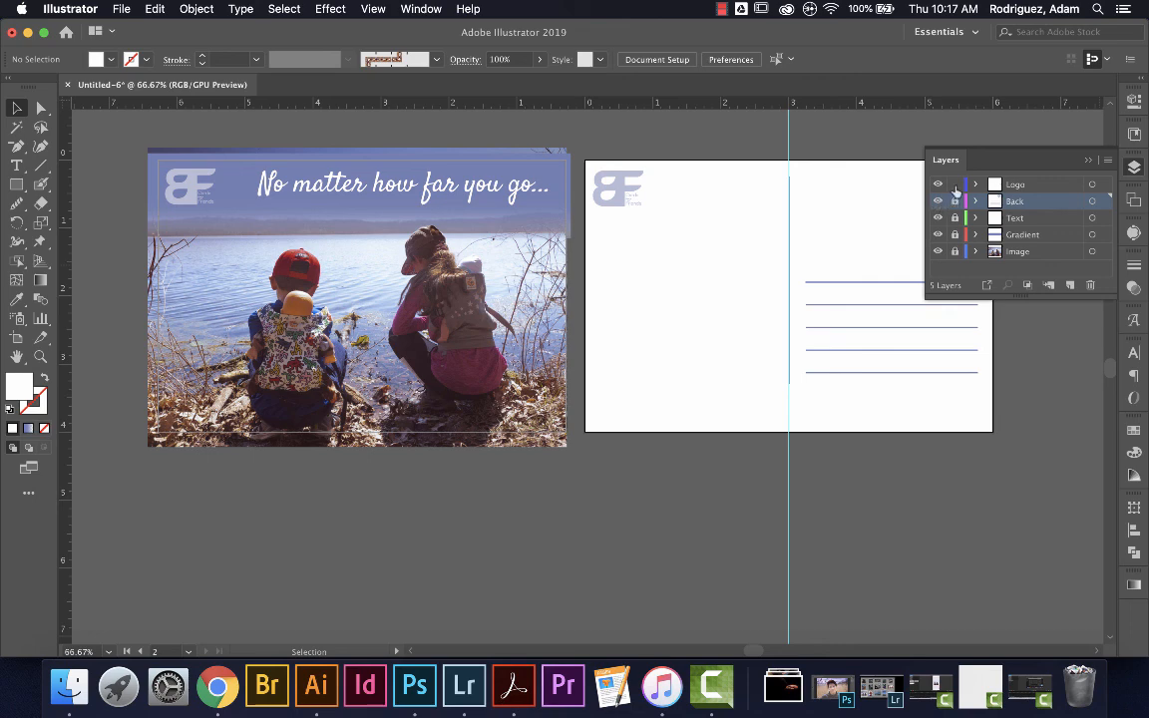
left_click(938, 184)
left_click(938, 185)
left_click(954, 184)
Hide the guides in the document.
left_click(376, 10)
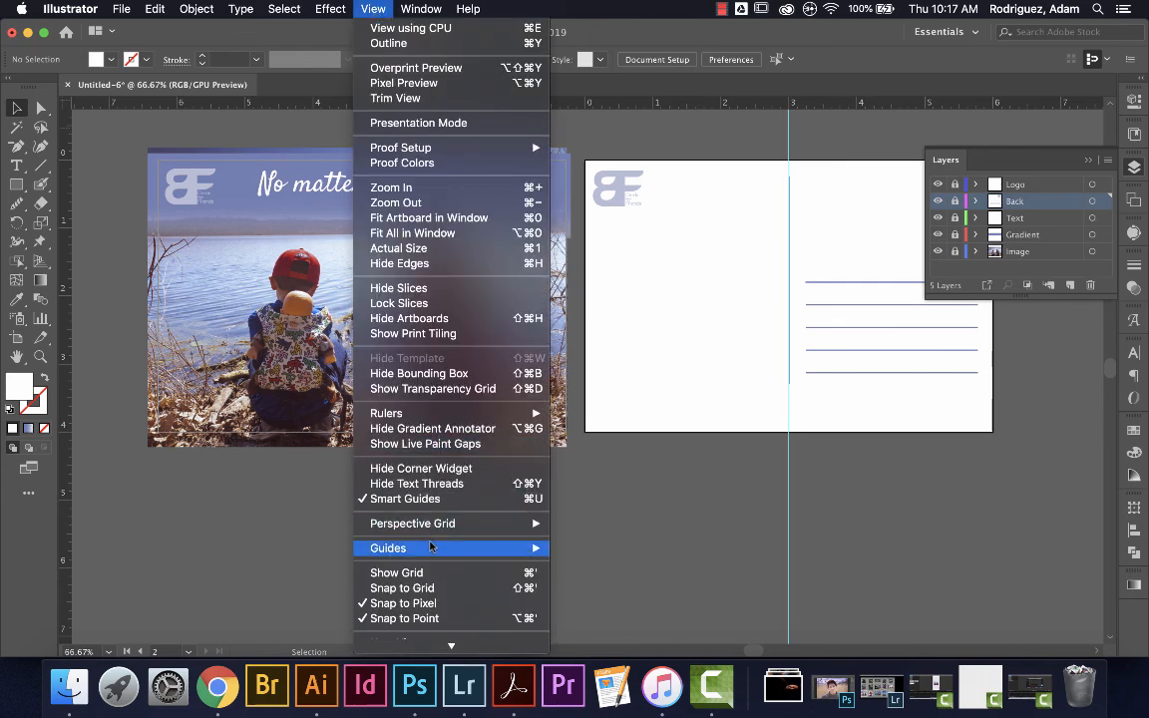
mouse_move(430, 548)
left_click(583, 548)
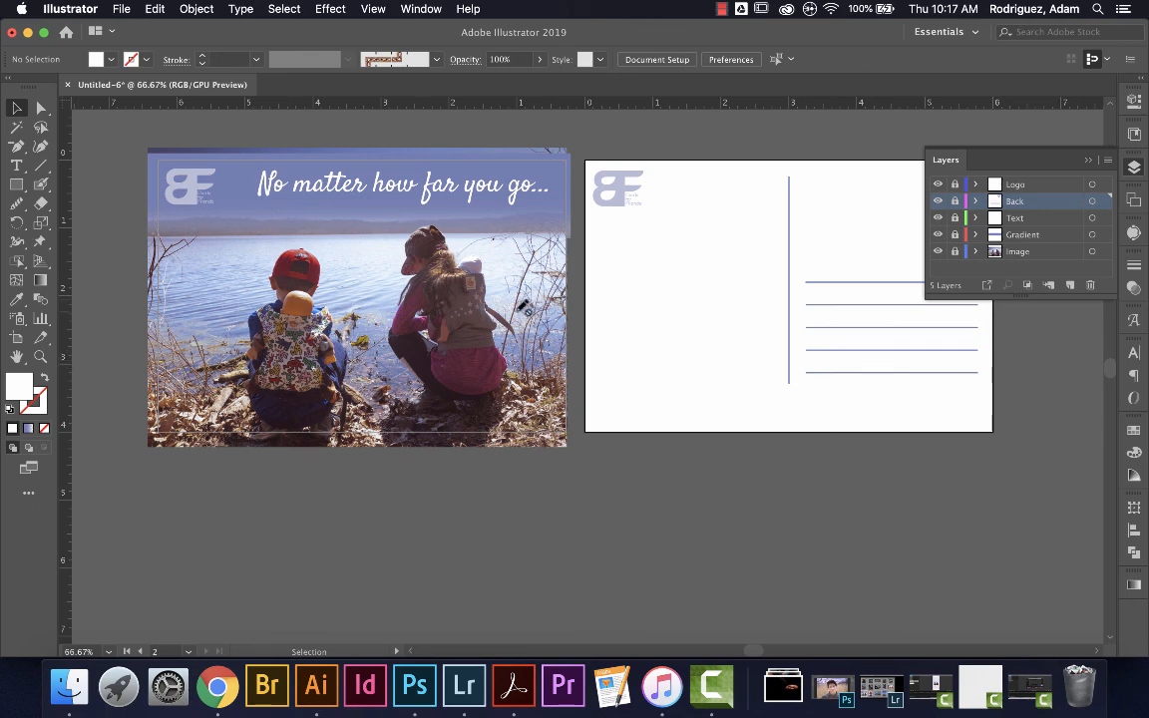
left_click(1087, 163)
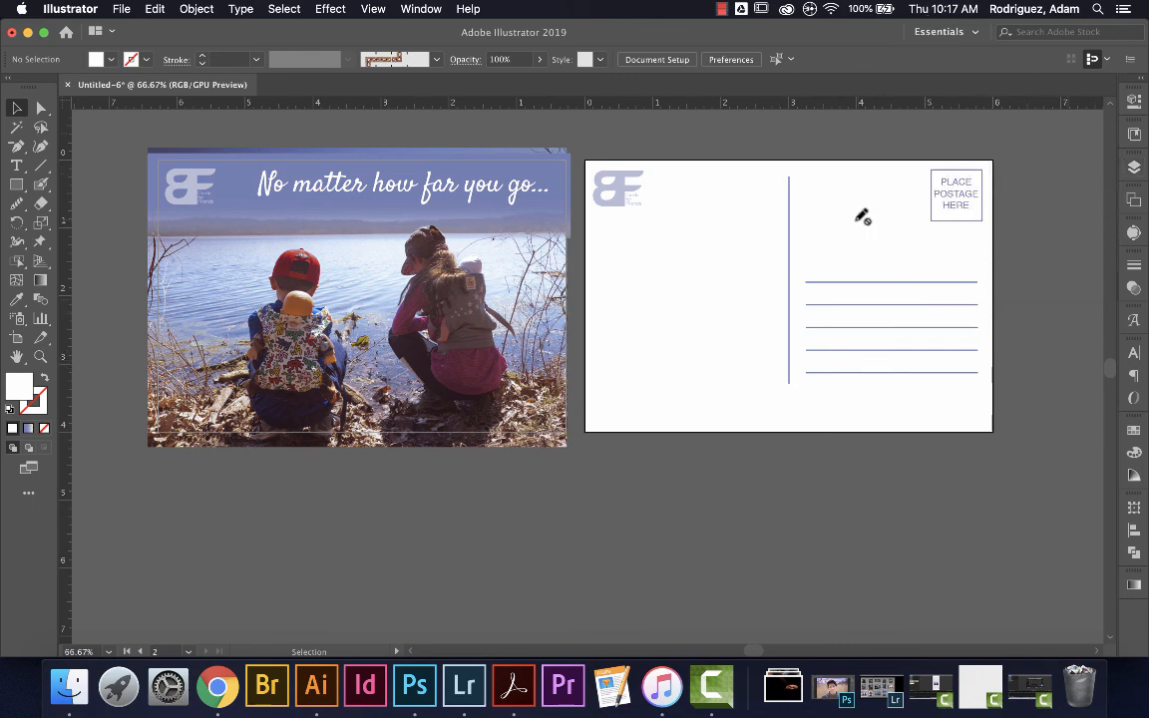
Unlock the Back layer and extend the vertical divider's lower end down to about Y 3.68 in.
left_click(1134, 168)
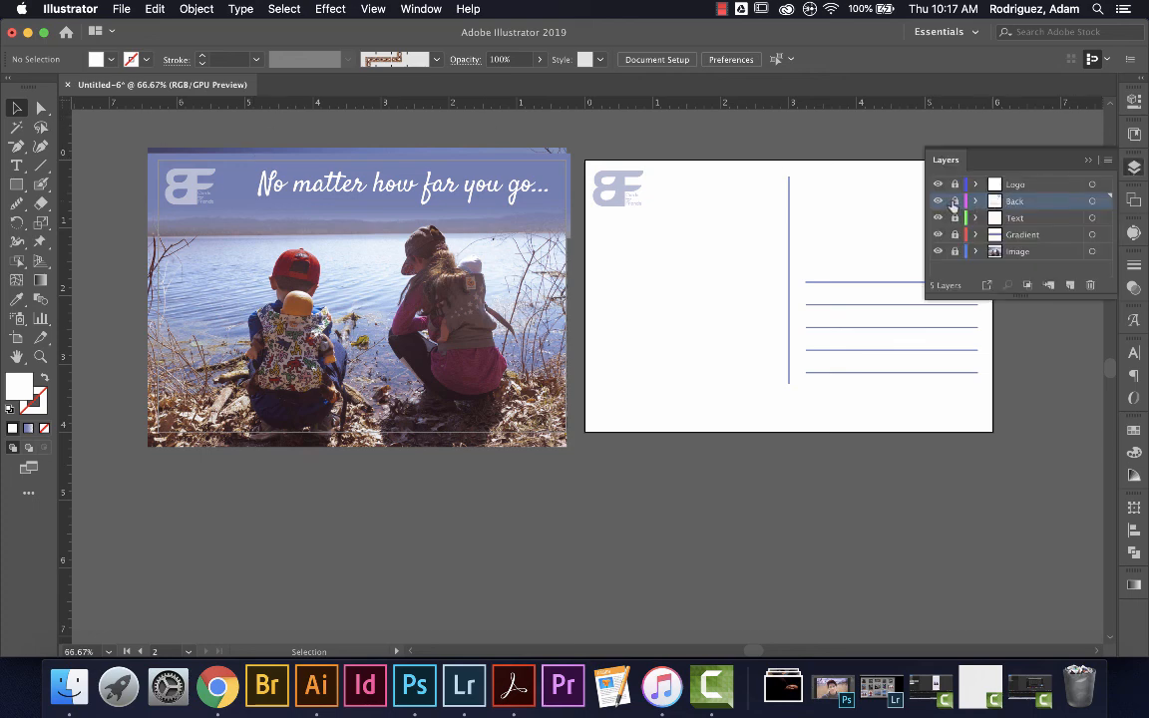
left_click(1088, 160)
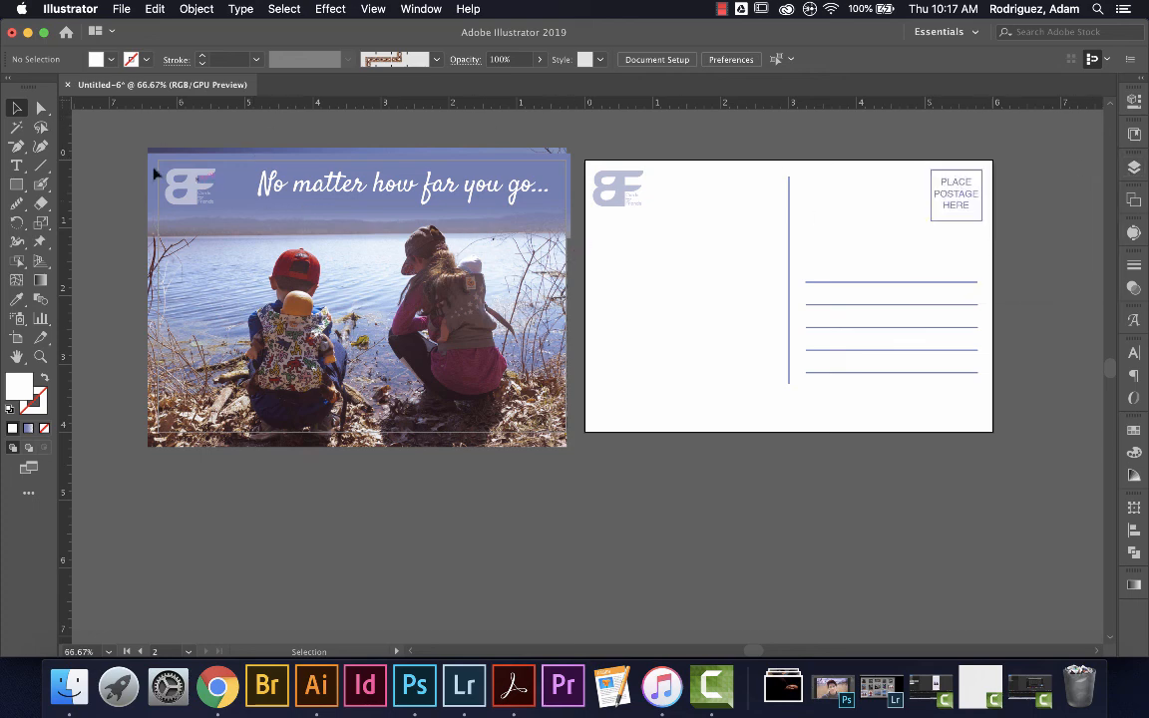
left_click(41, 107)
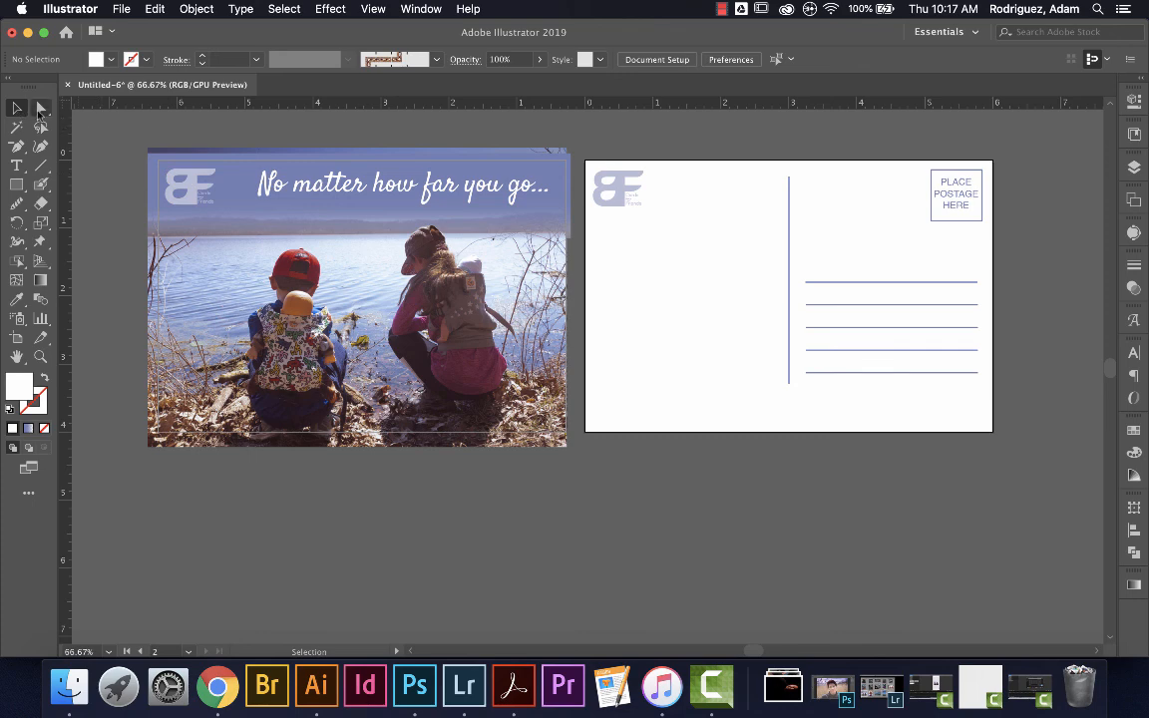
left_click(789, 382)
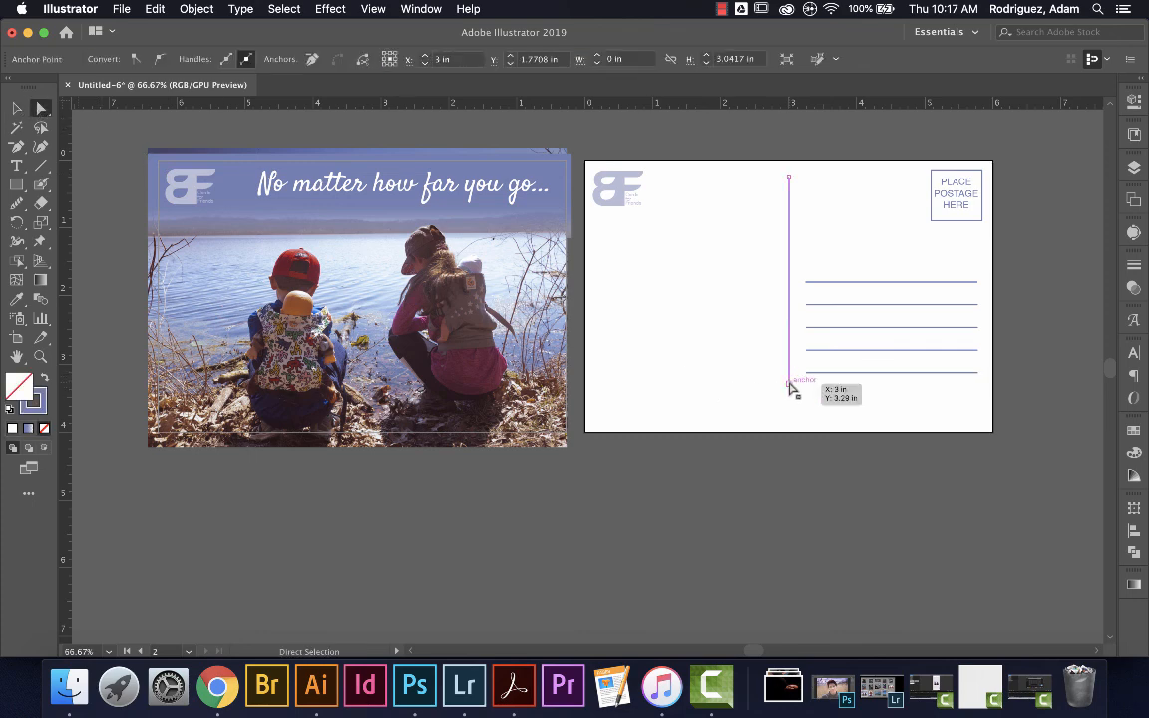
left_click_drag(789, 383, 789, 408)
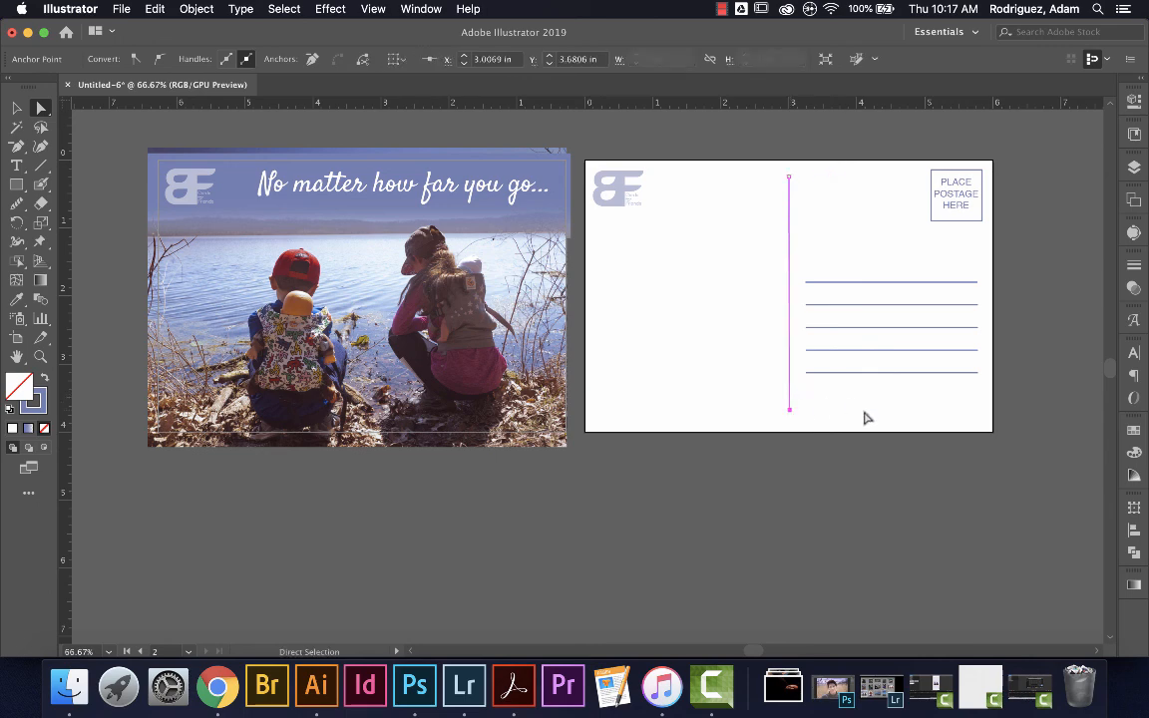
left_click(523, 515)
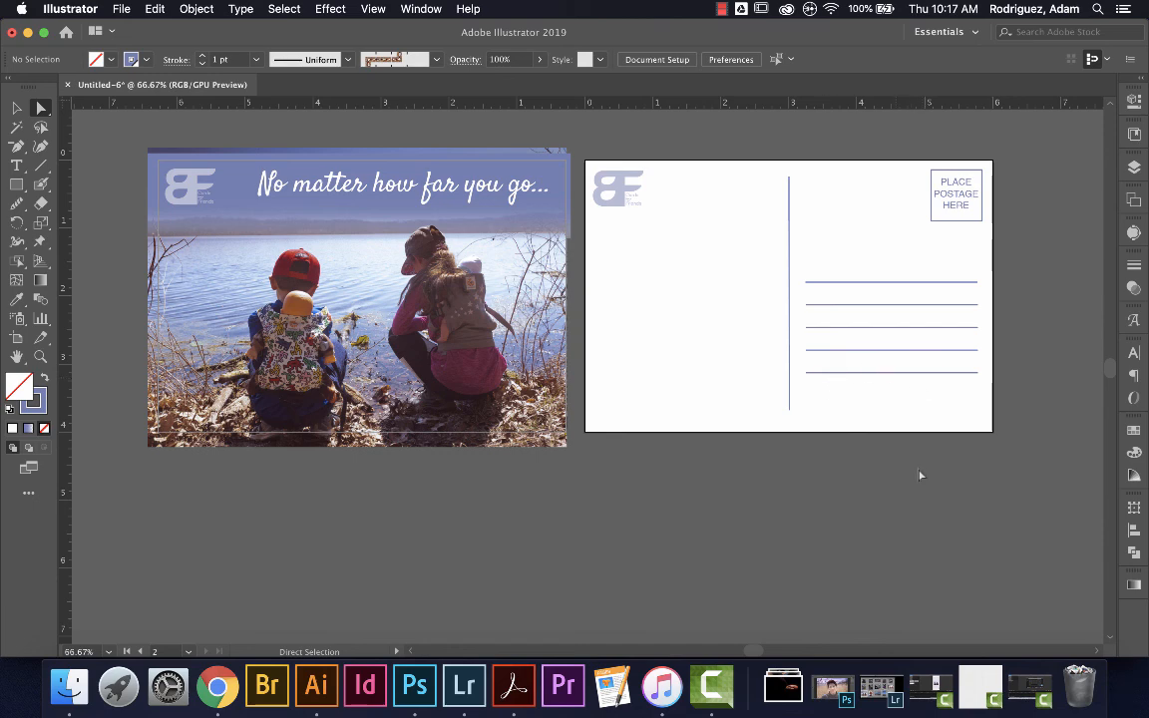
Lock the Back layer again.
key("F7")
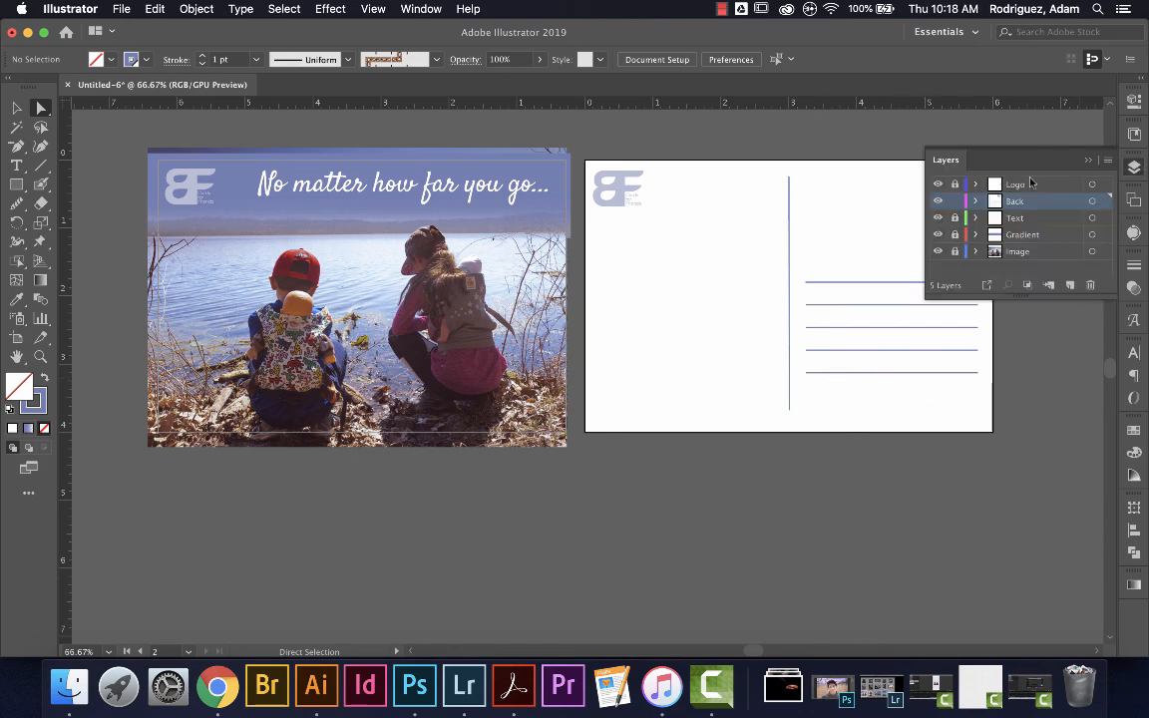
left_click(956, 201)
left_click(1089, 160)
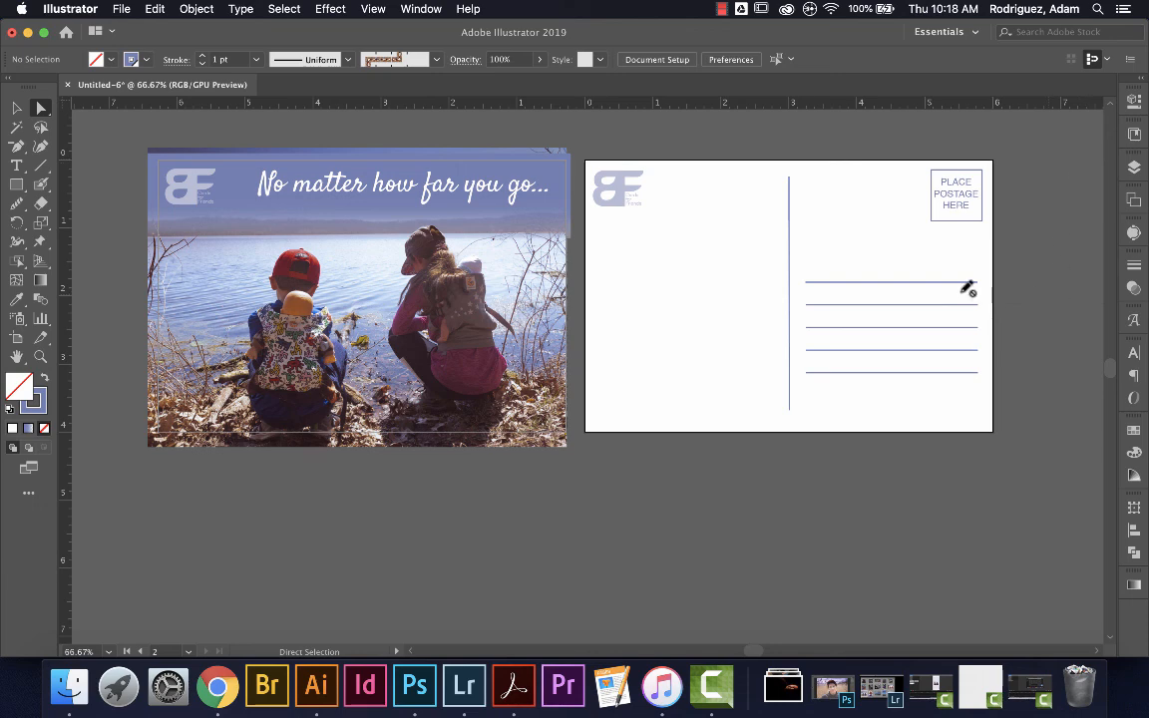
Preview the postcard's front and back in Presentation Mode, and return to the normal view.
left_click(29, 468)
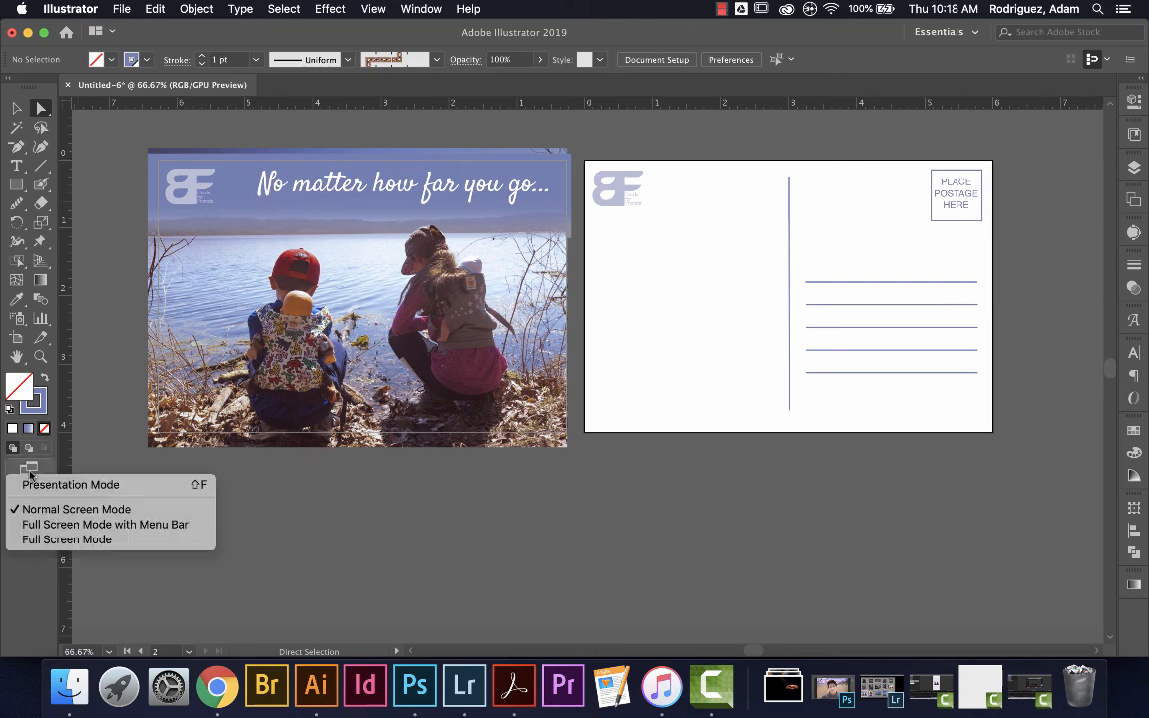
left_click(39, 483)
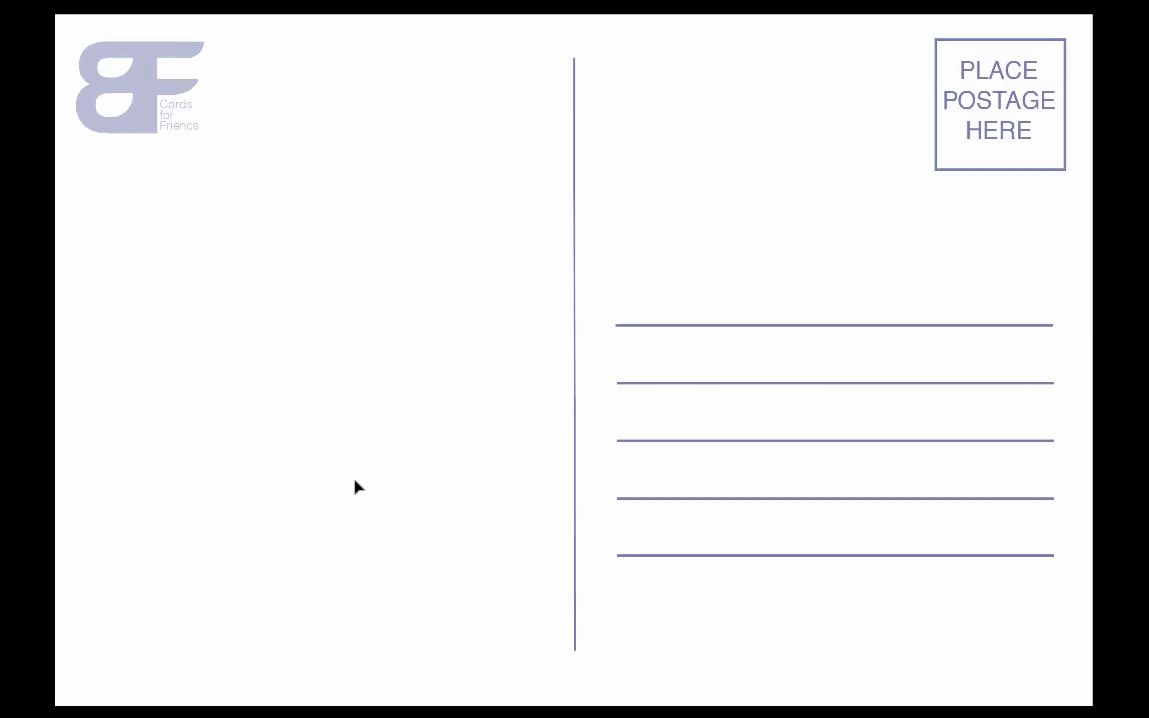
key("Left")
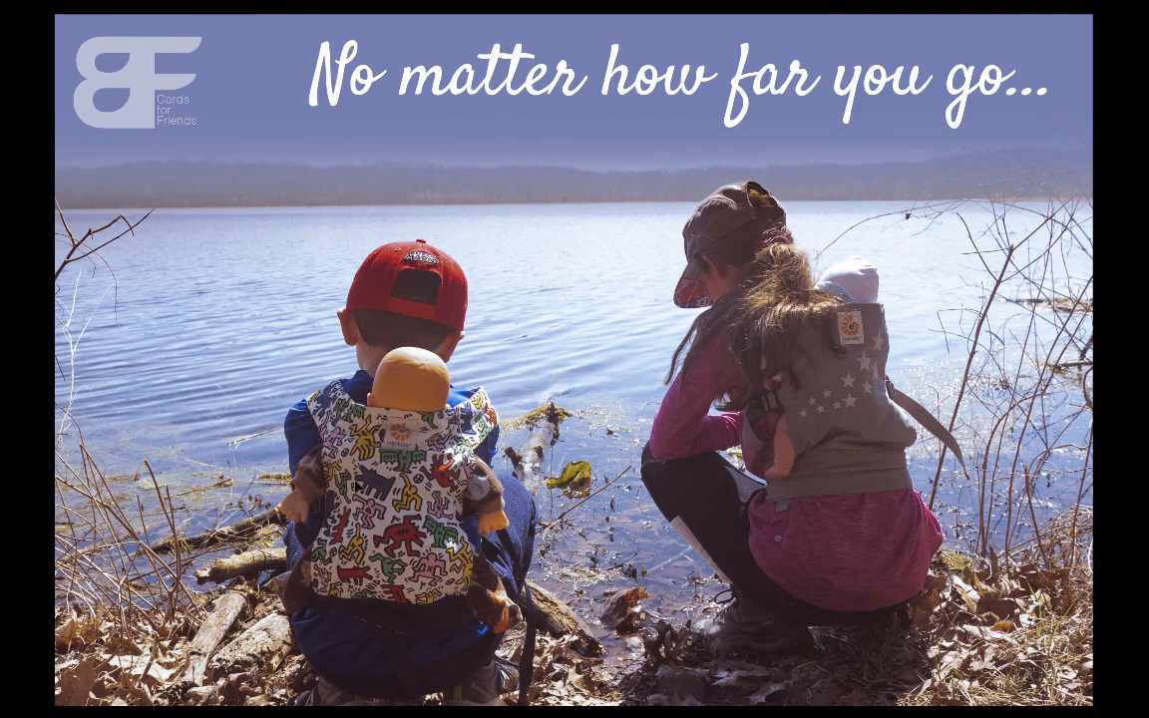
key("Right")
key("Left")
key("Right")
key("Left")
key("Right")
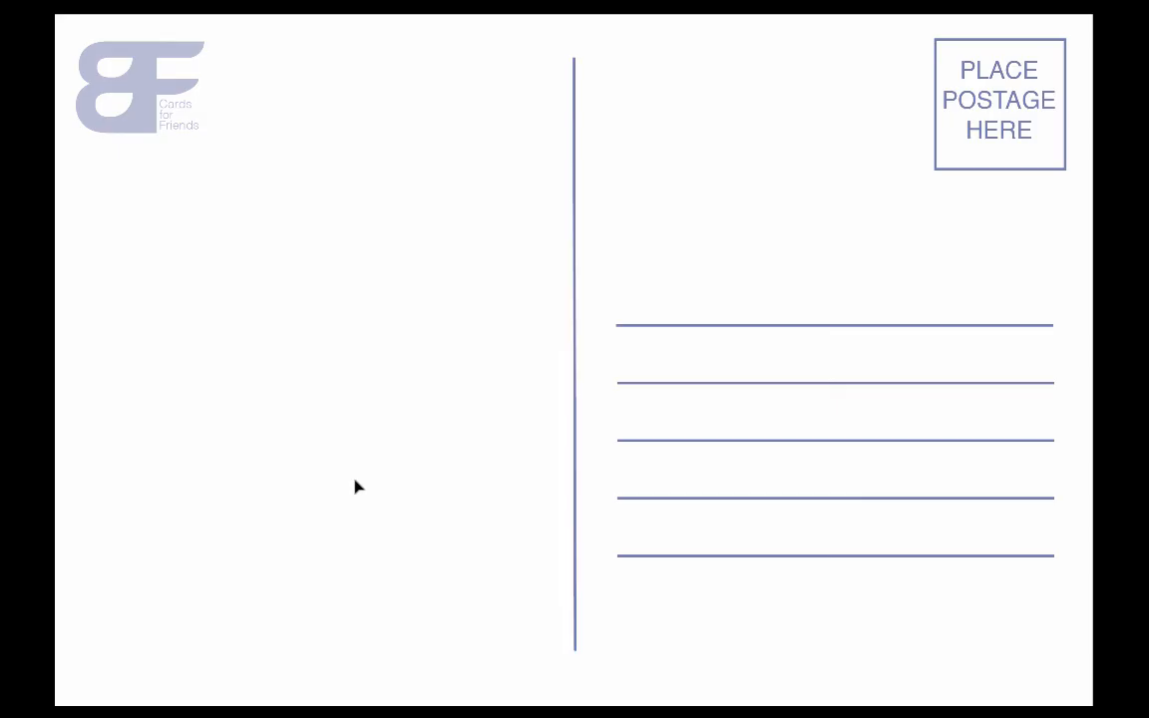
key("Escape")
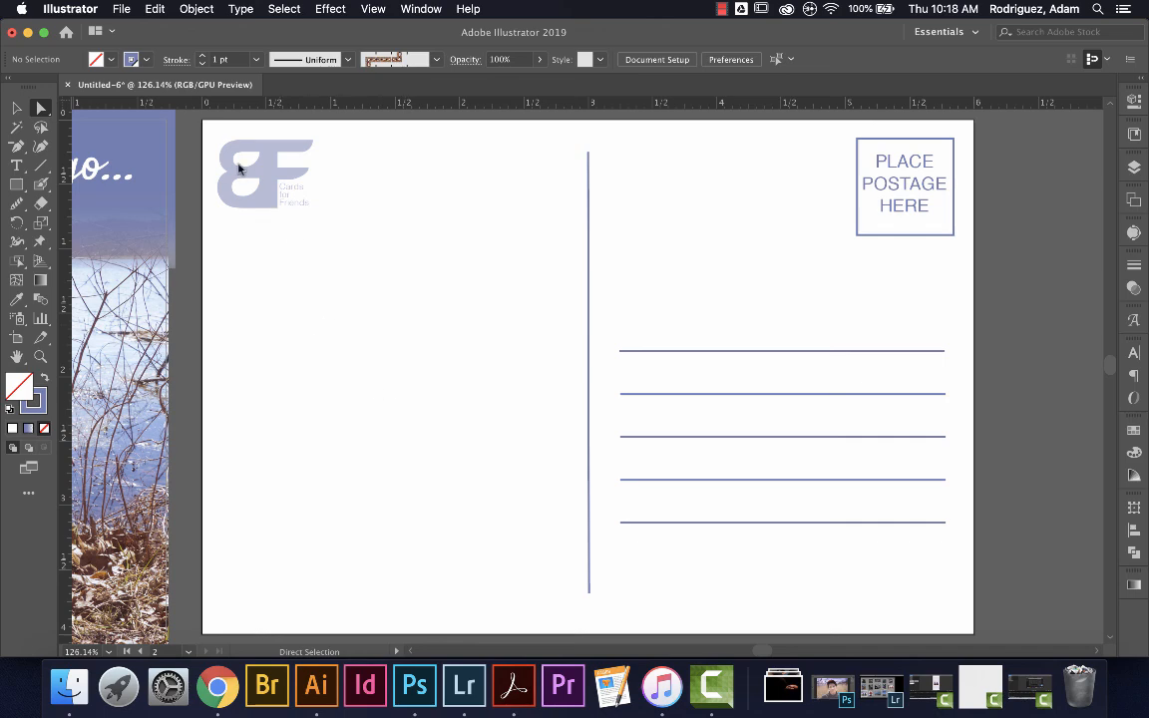
Save the document to the Desktop in Adobe Illustrator (ai) format, named with the designer's surname followed by ".Postcard", keeping the default Illustrator CC options.
left_click(118, 9)
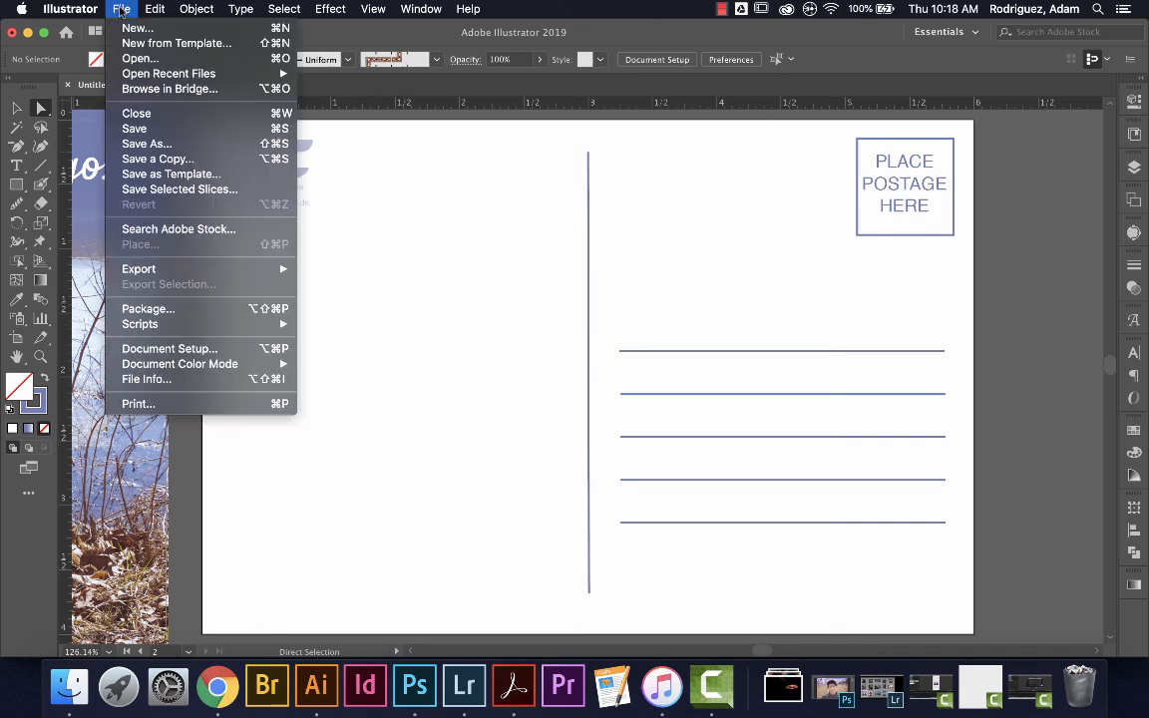
left_click(133, 145)
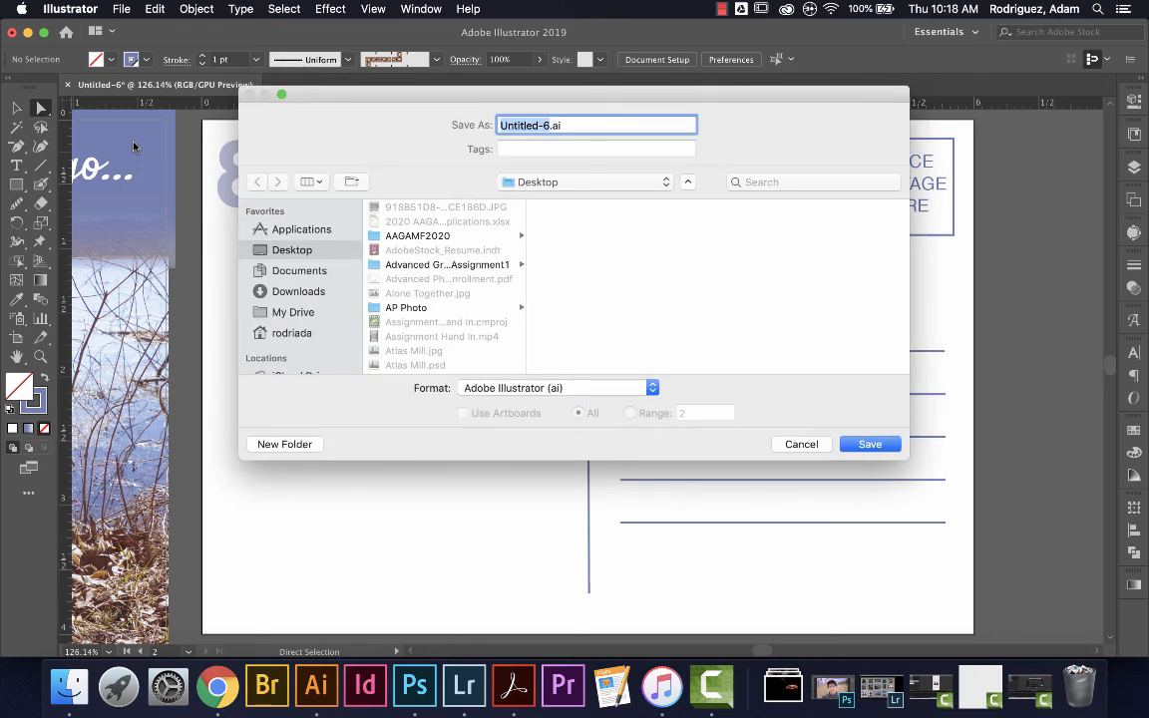
type("Rod")
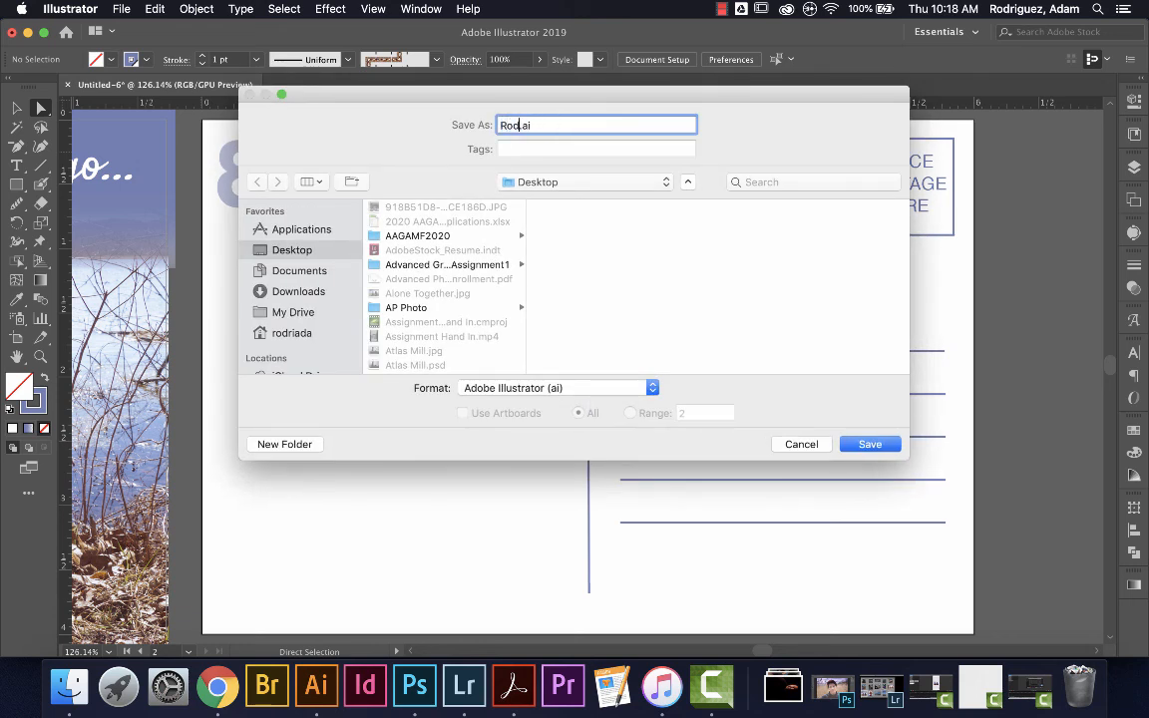
type("riguez.Postcard")
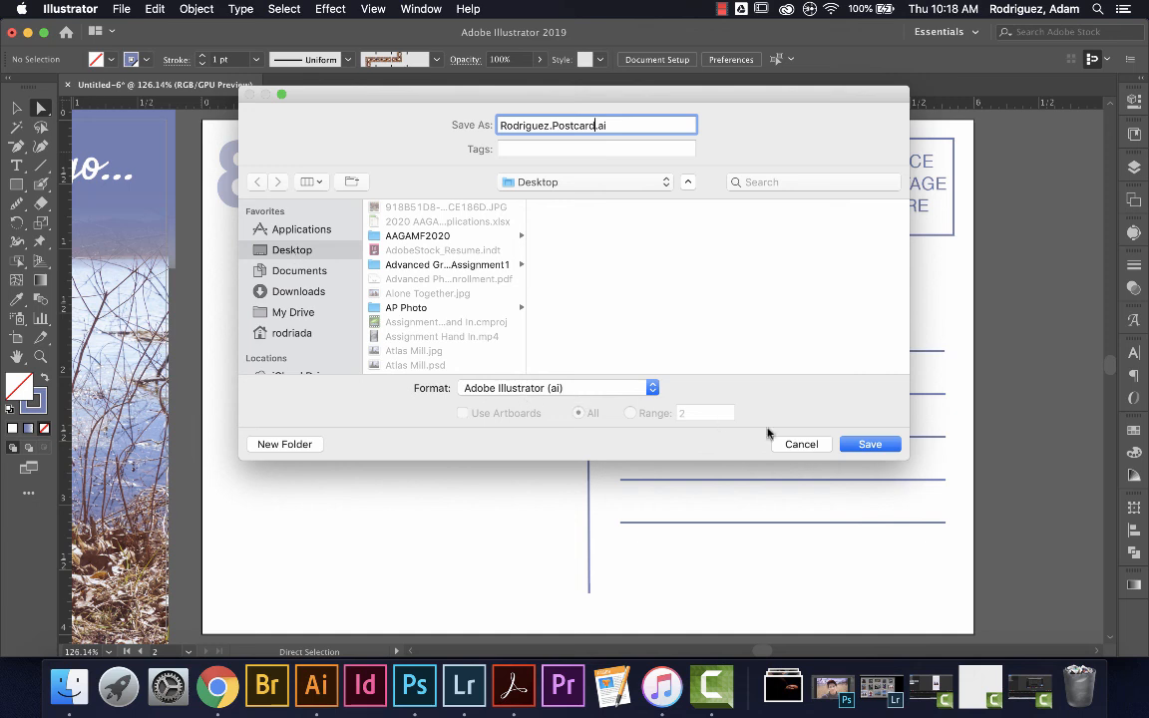
left_click(868, 444)
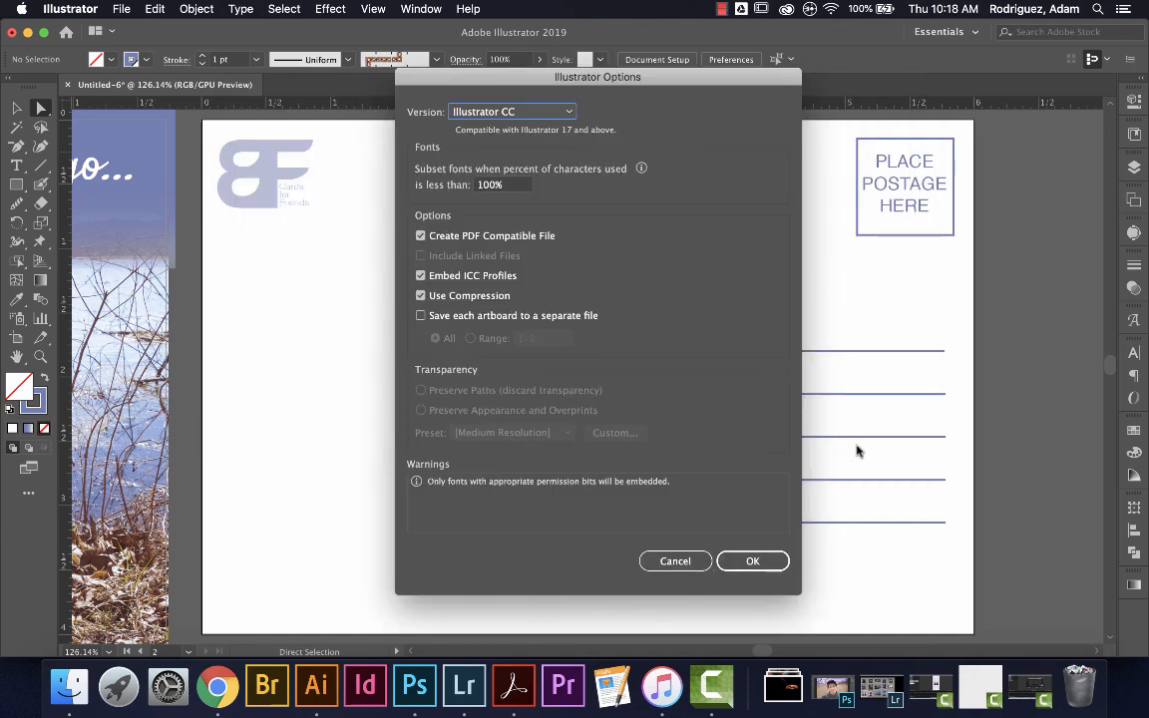
left_click(766, 563)
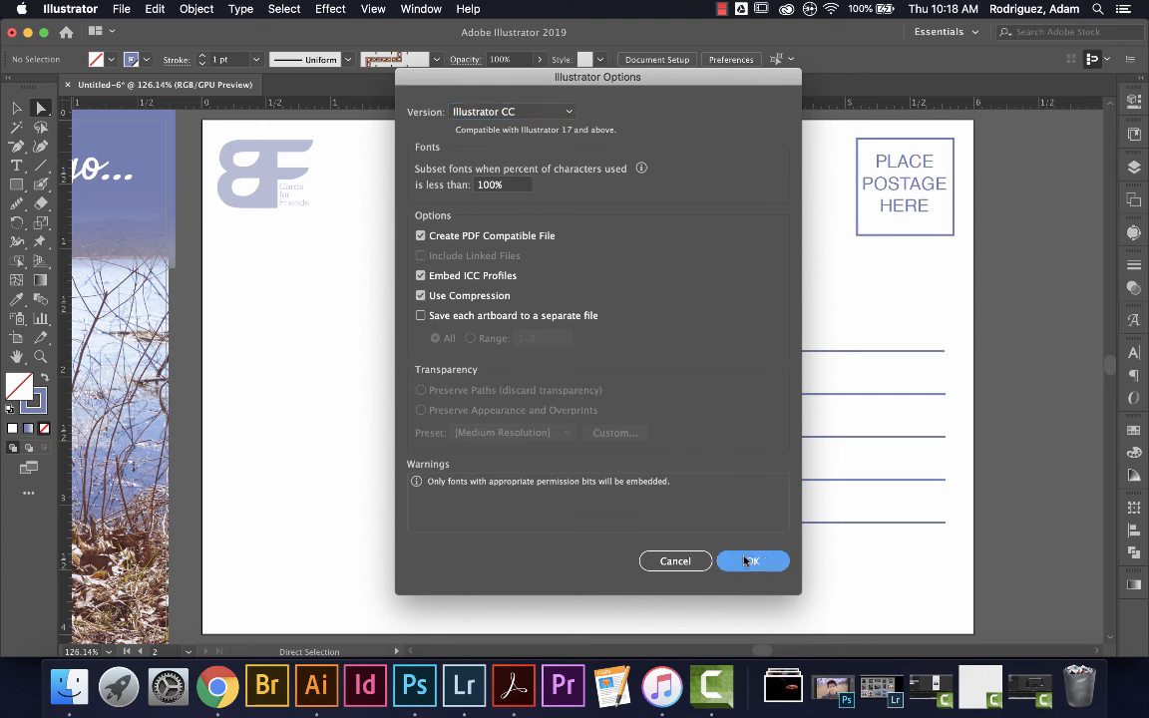
left_click(746, 561)
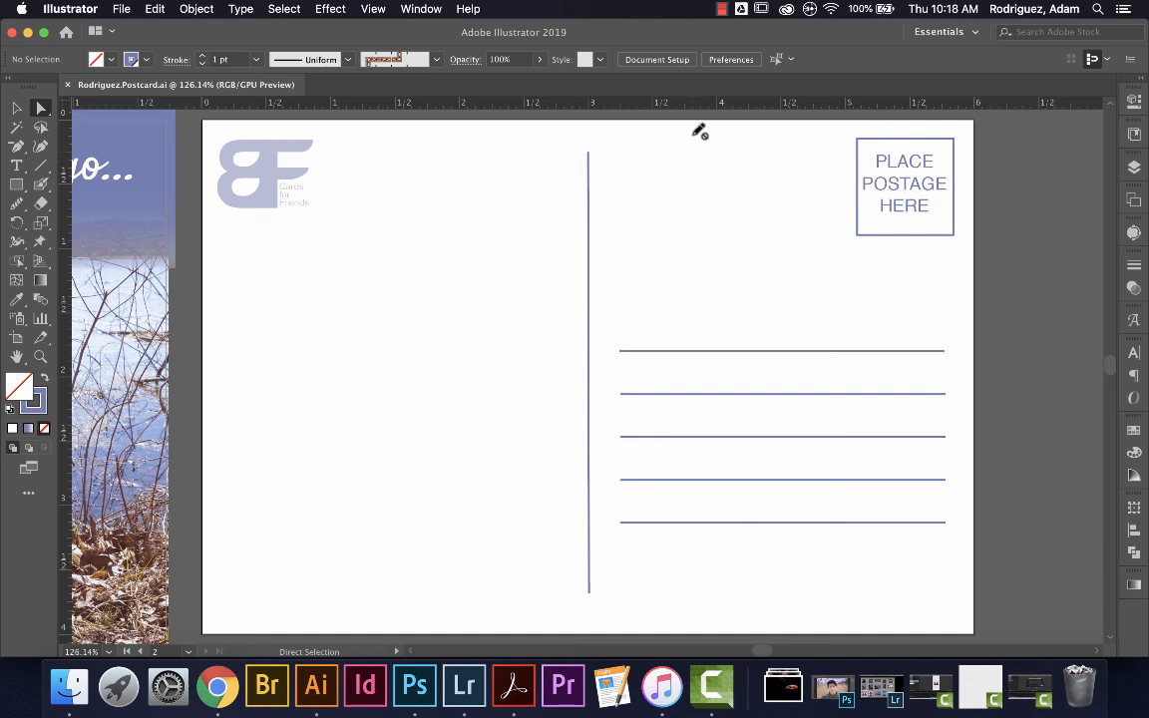
left_click(721, 10)
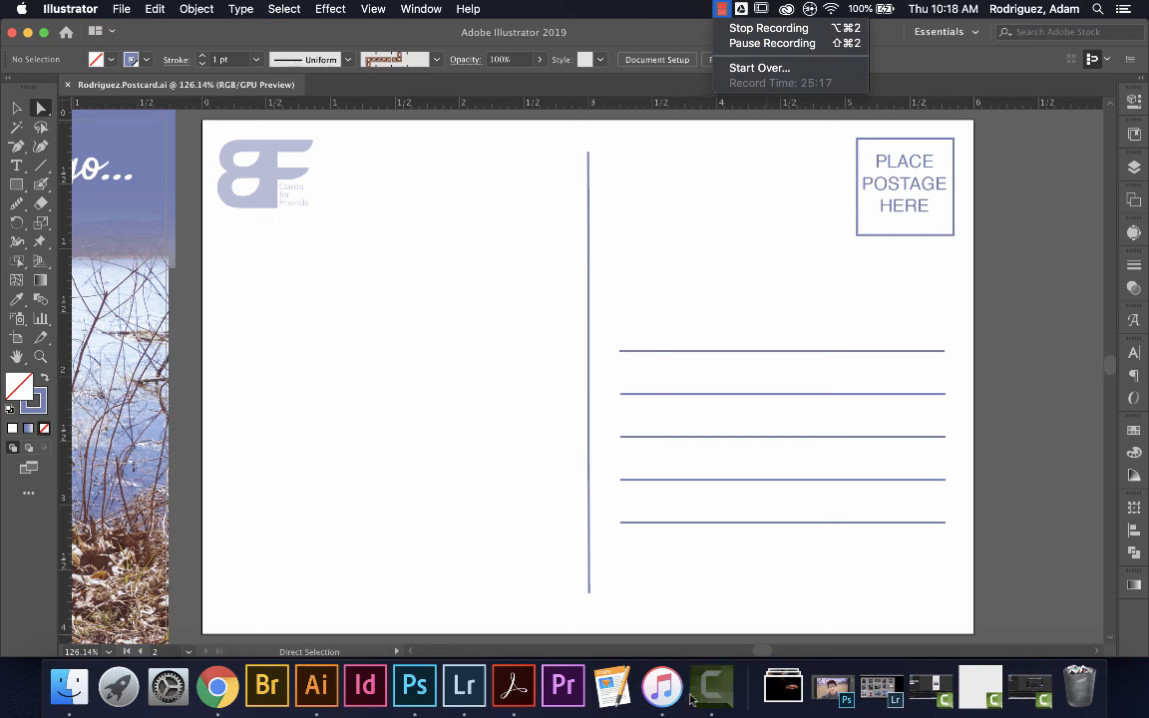
left_click(708, 693)
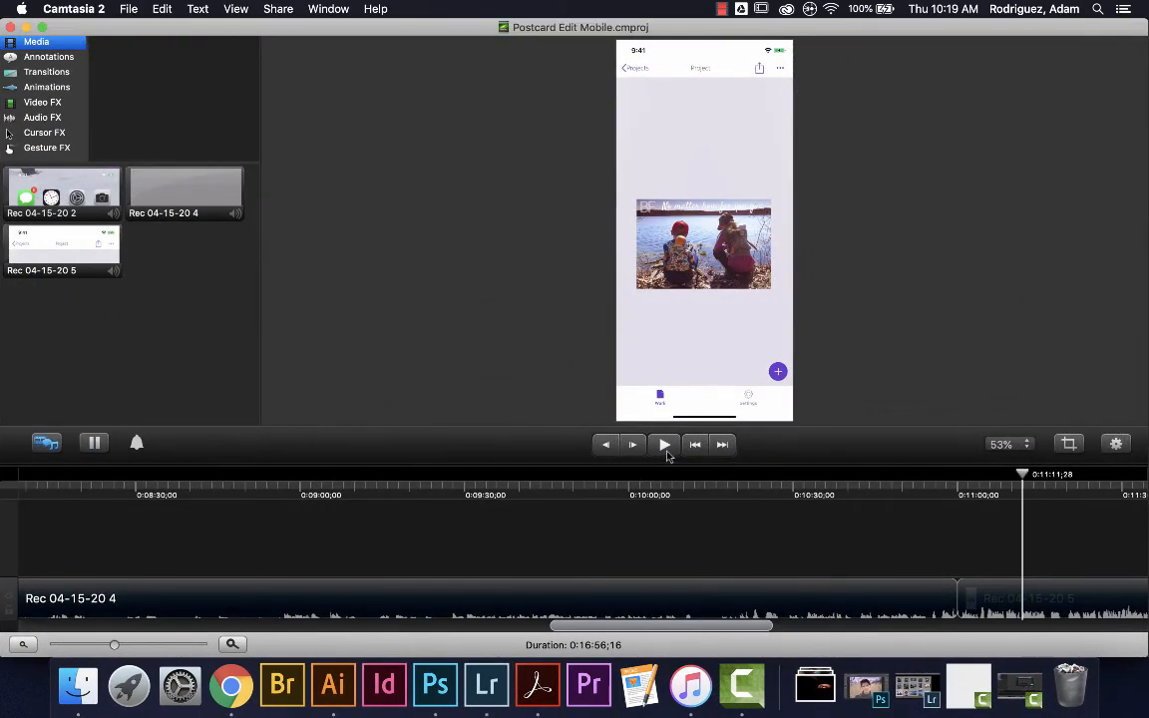